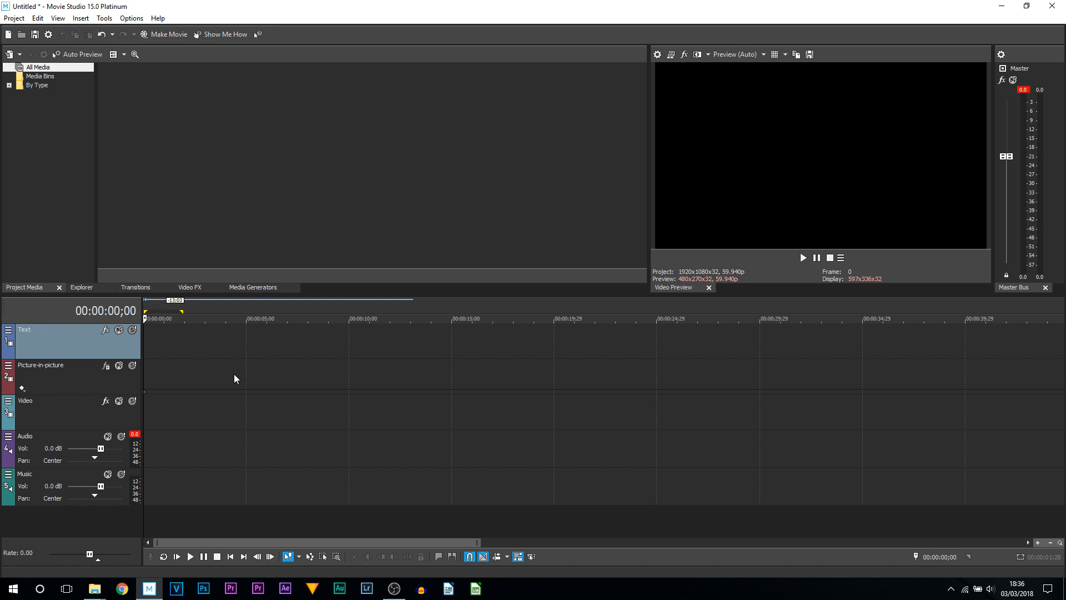
drag(163, 347, 241, 358)
drag(343, 362, 3, 330)
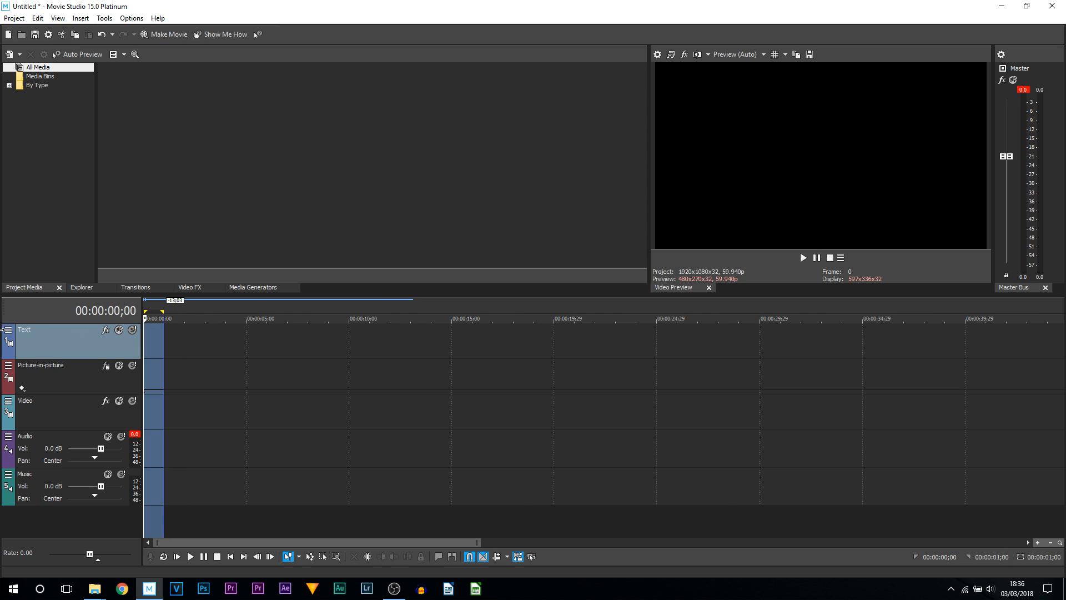
click(148, 345)
drag(147, 318, 115, 318)
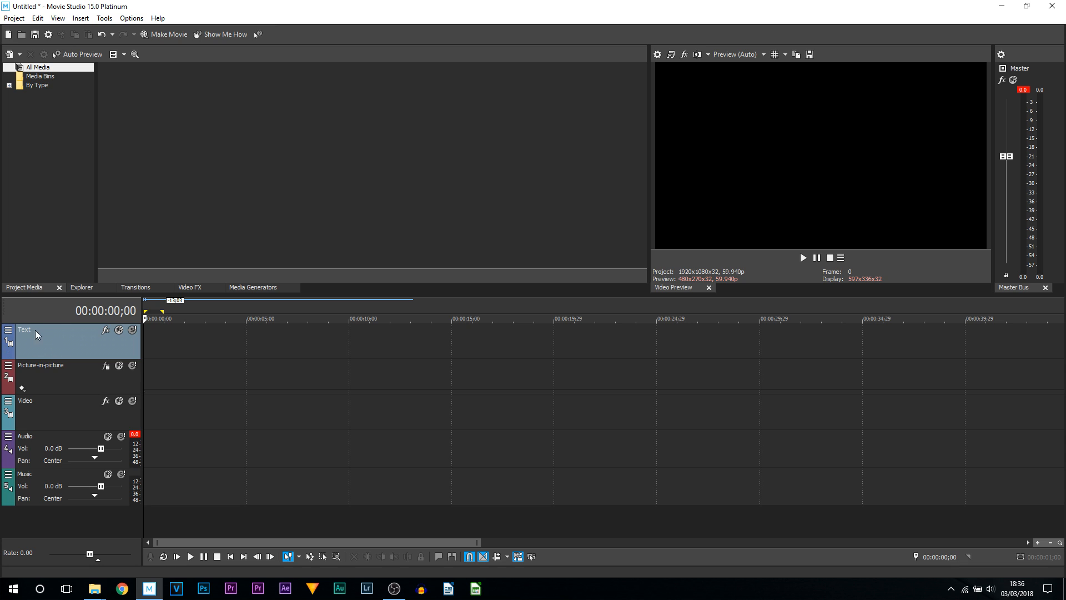
- Delete the Text track from the timeline
right_click(39, 344)
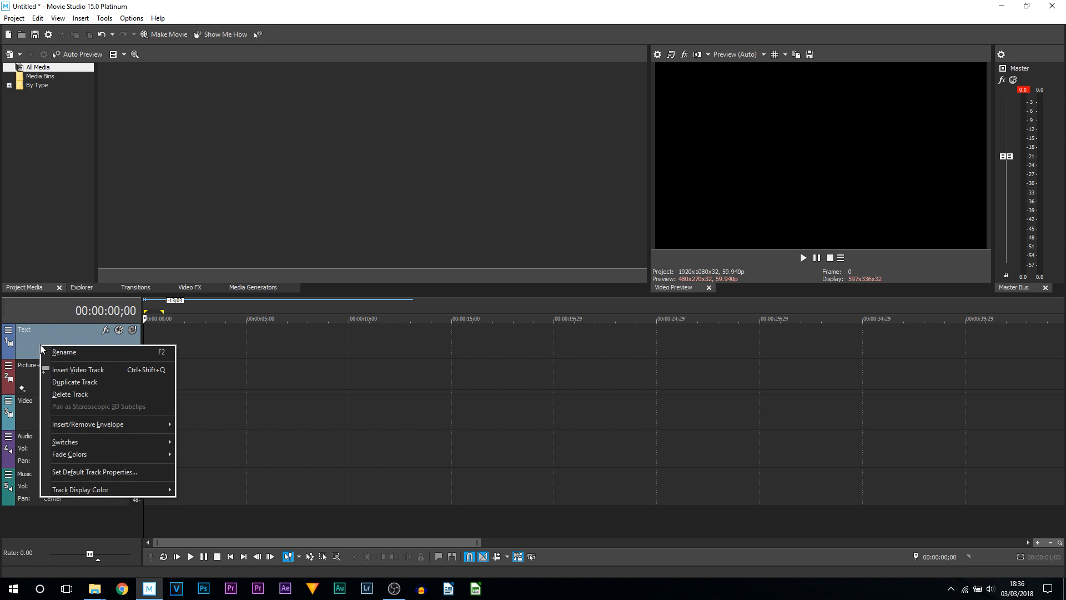
click(94, 396)
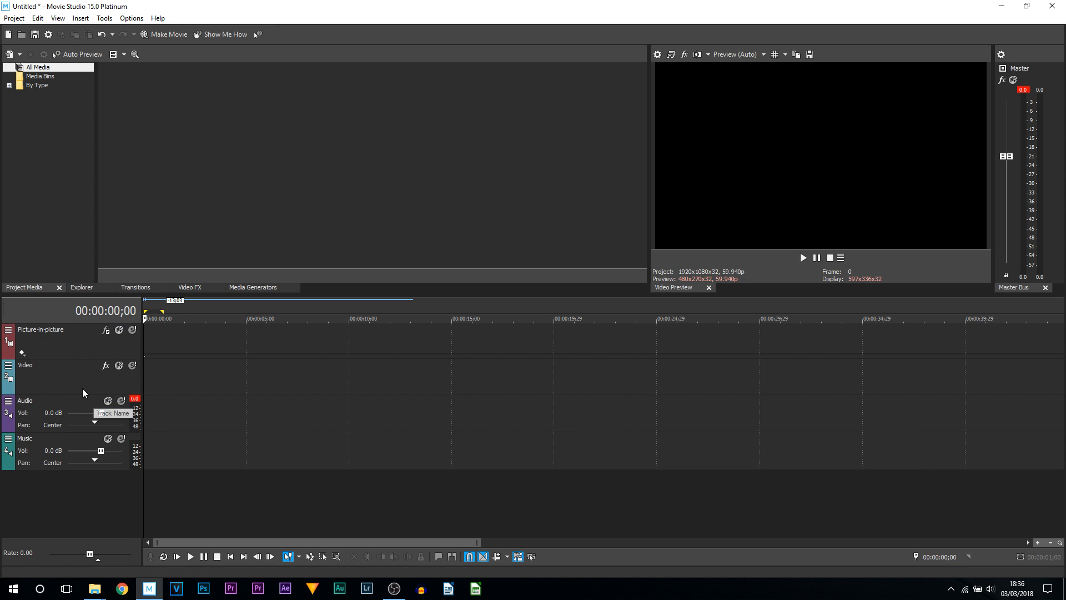
- Select the Picture-in-picture and Music tracks together and delete both
click(58, 348)
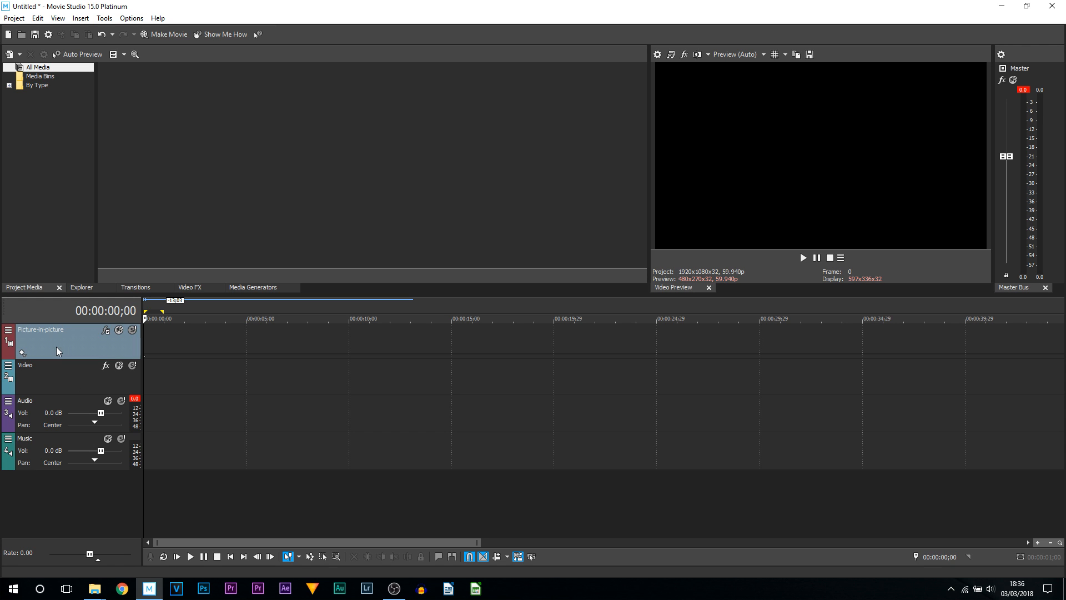
click(45, 440)
right_click(47, 439)
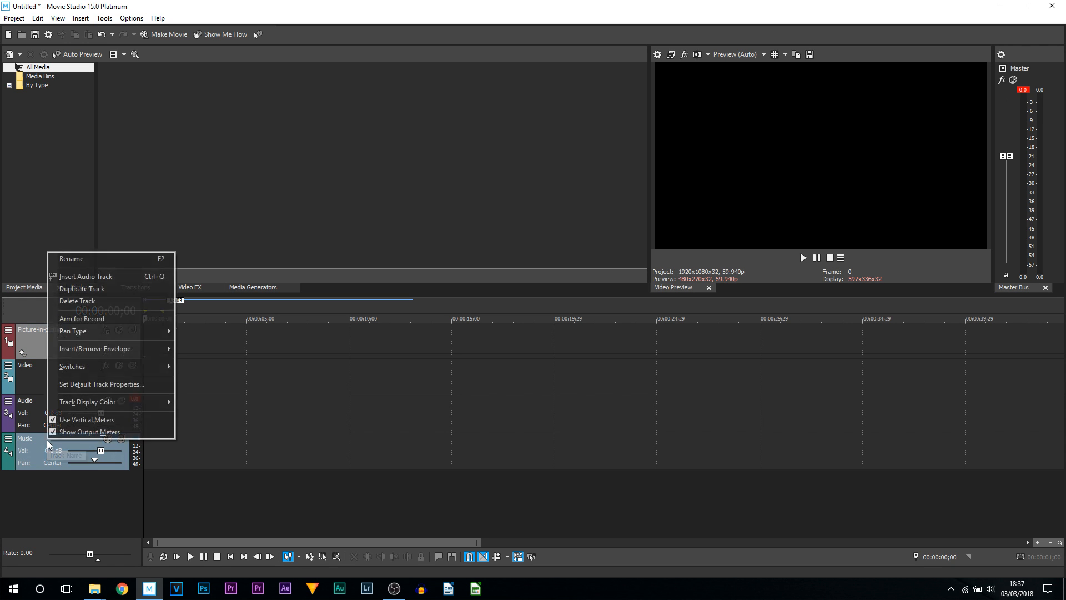
click(105, 303)
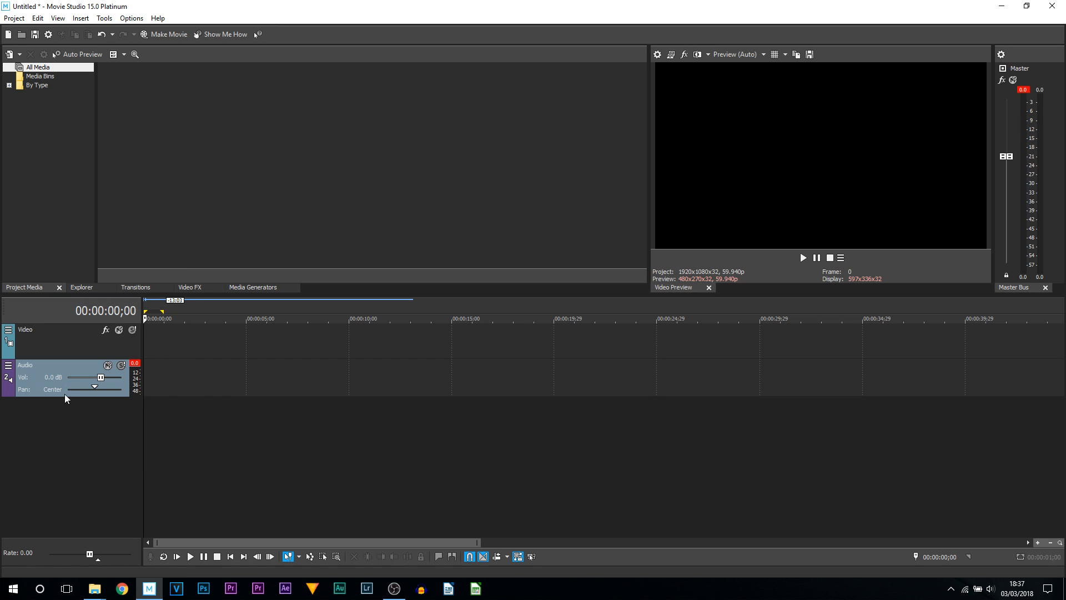
- Widen the track header area so the track controls have more room
click(77, 345)
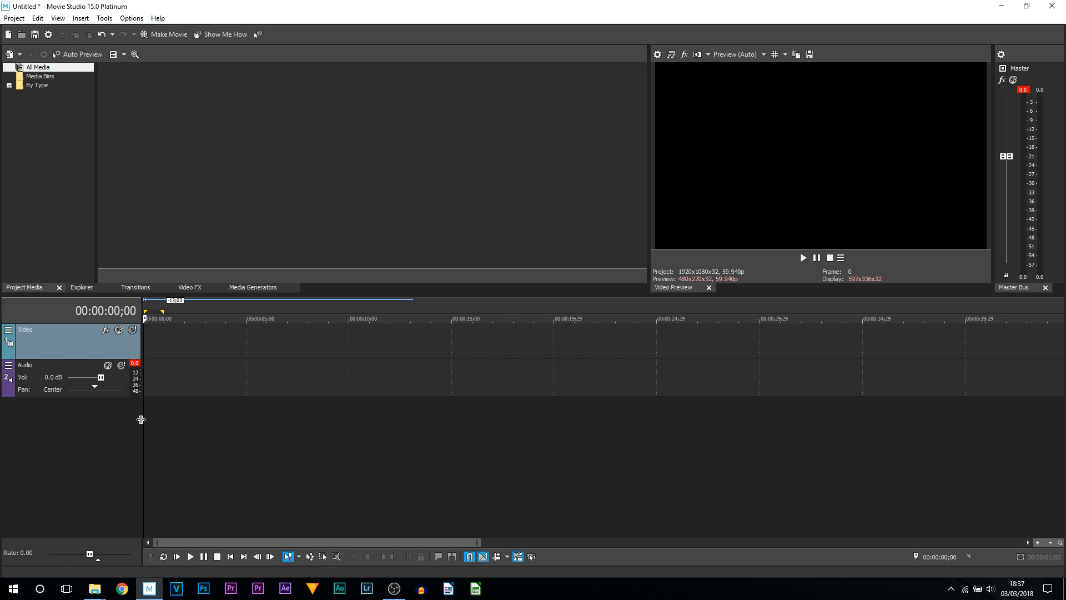
drag(140, 421, 228, 426)
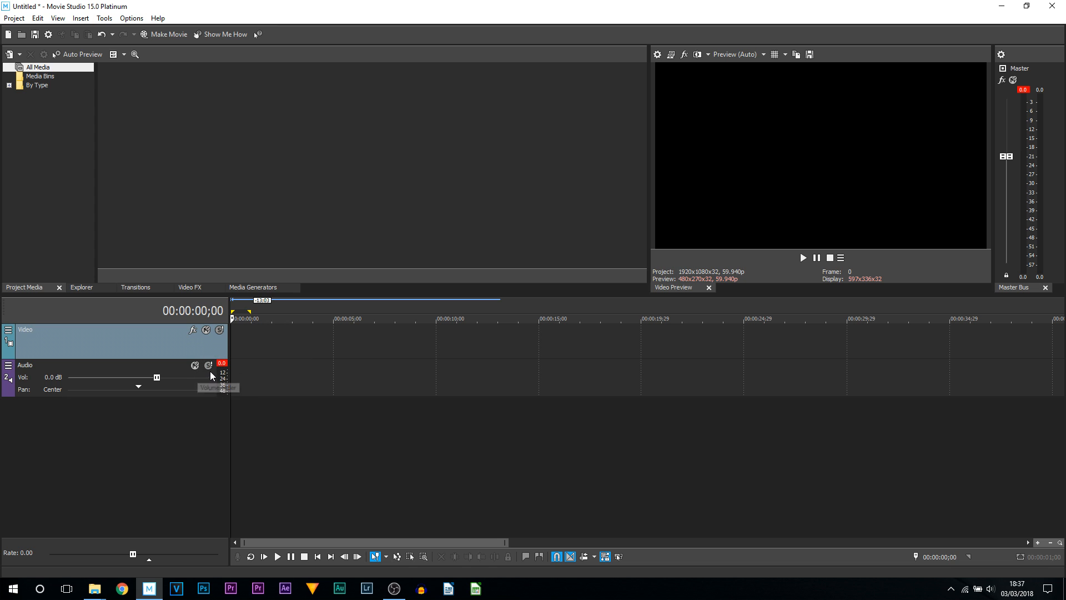
- Edit the video track's visible button set to add Track Motion and Compositing Mode
click(9, 331)
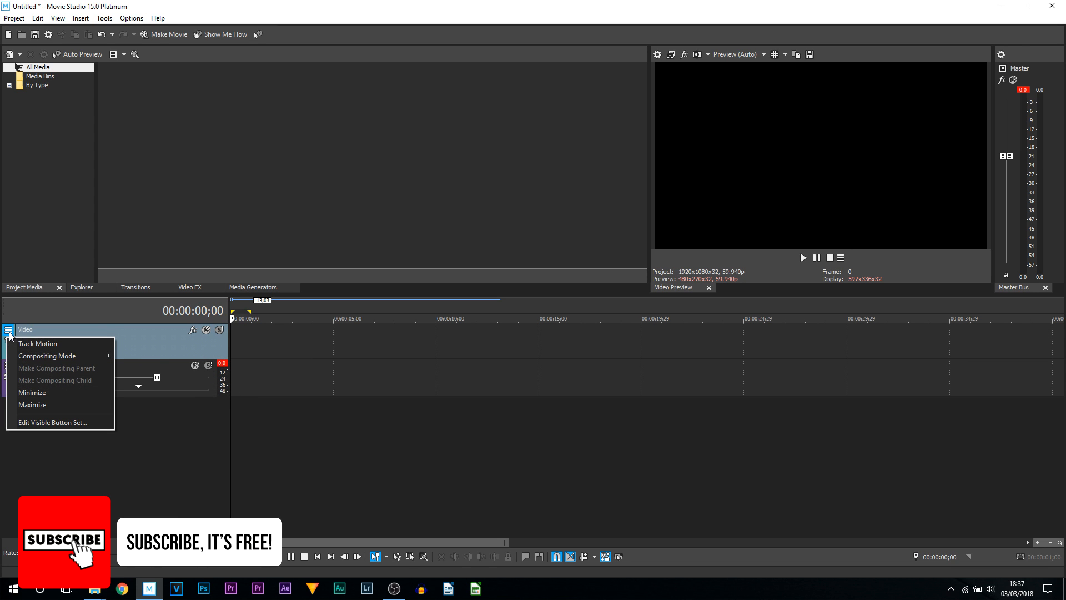
mouse_move(37, 358)
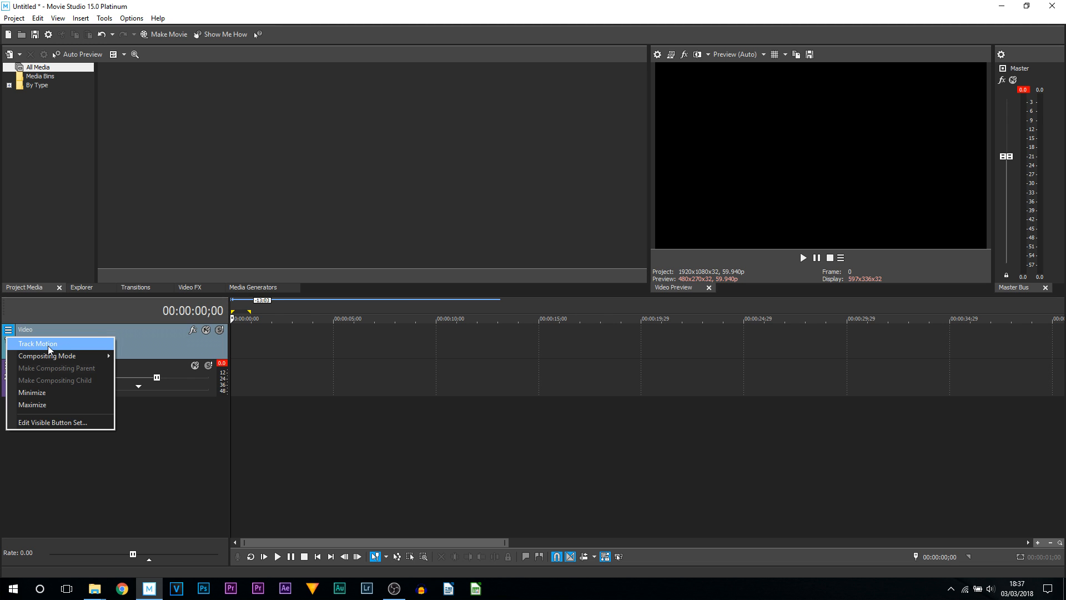
click(68, 423)
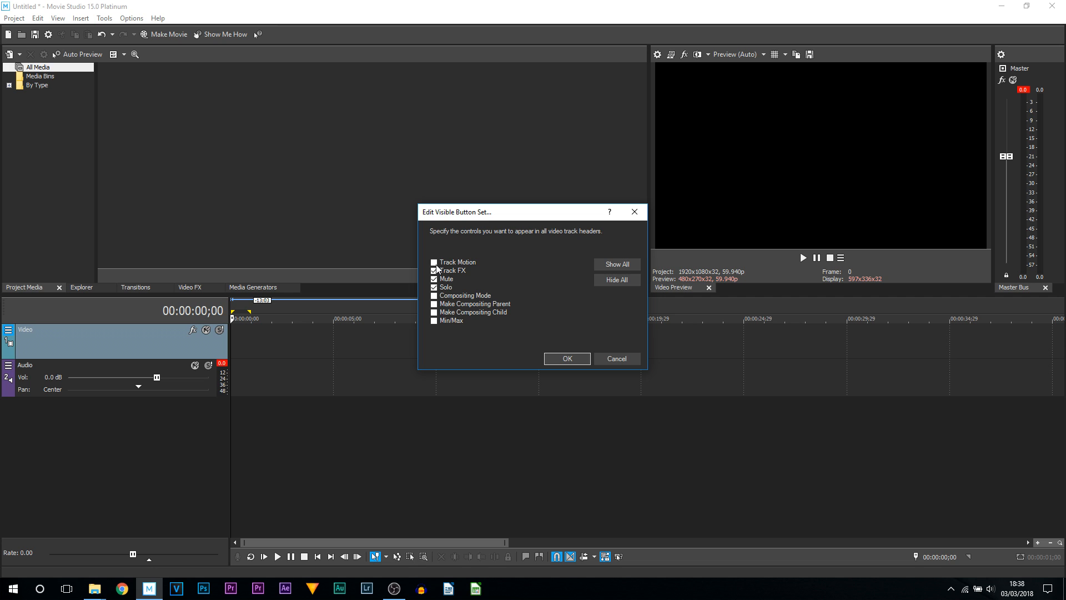
click(435, 263)
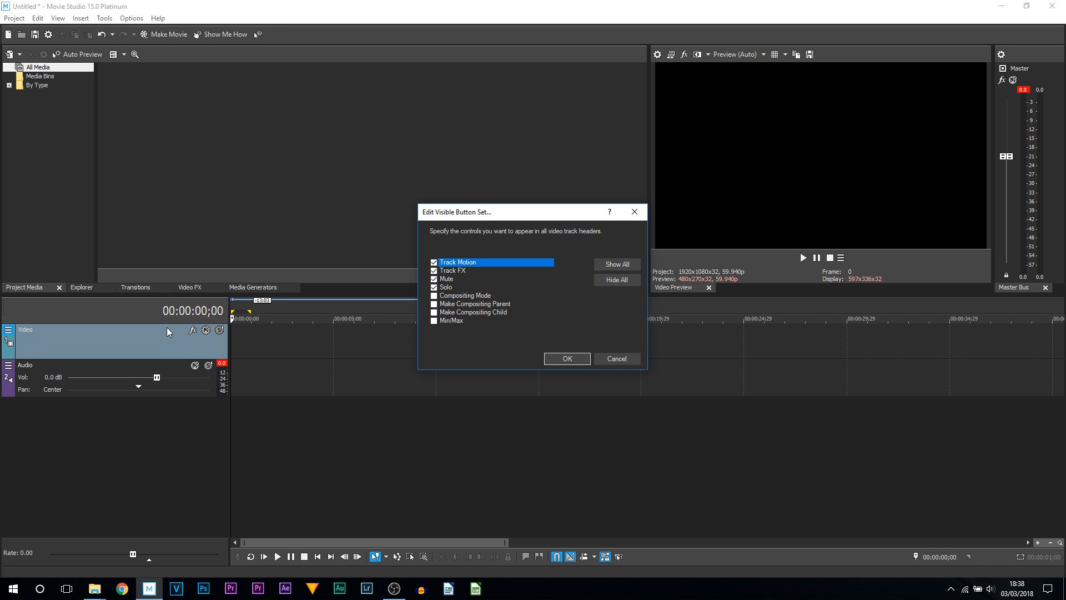
click(434, 296)
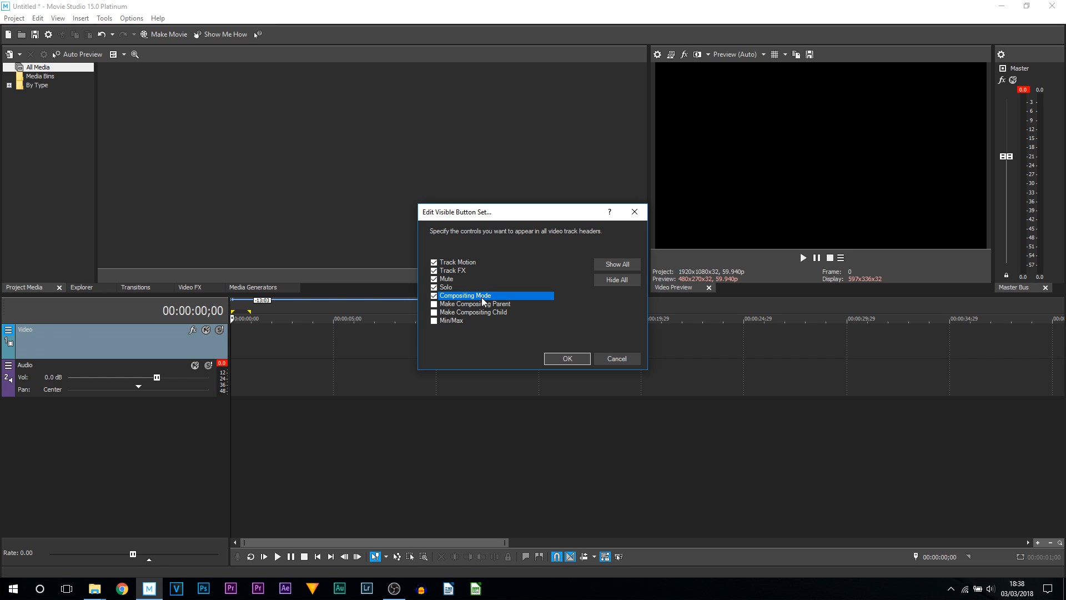
click(562, 361)
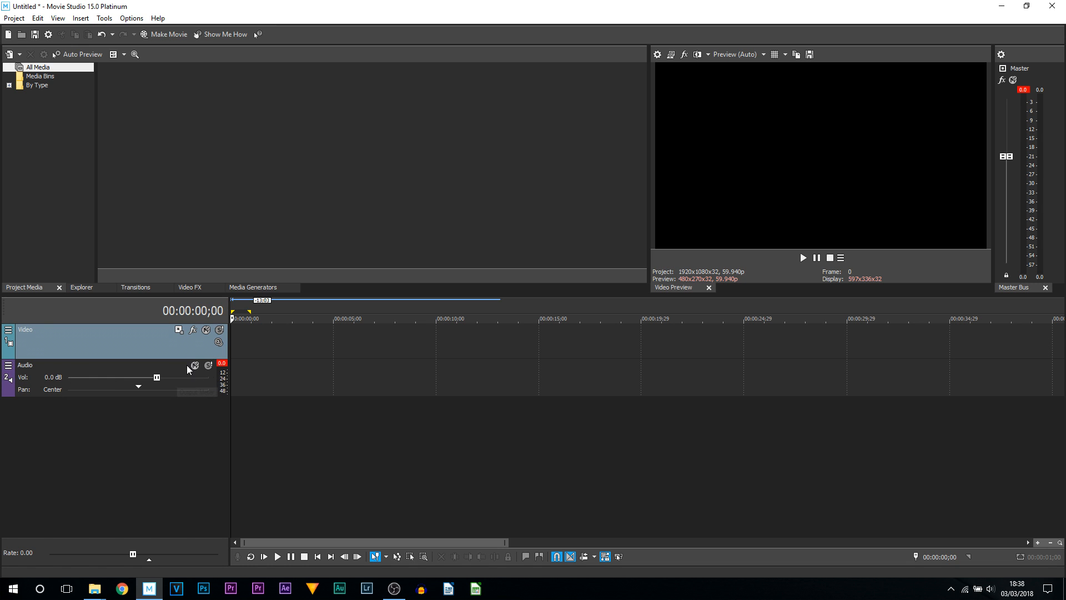
- Edit the audio track's visible button set to add Track FX
click(10, 367)
click(69, 435)
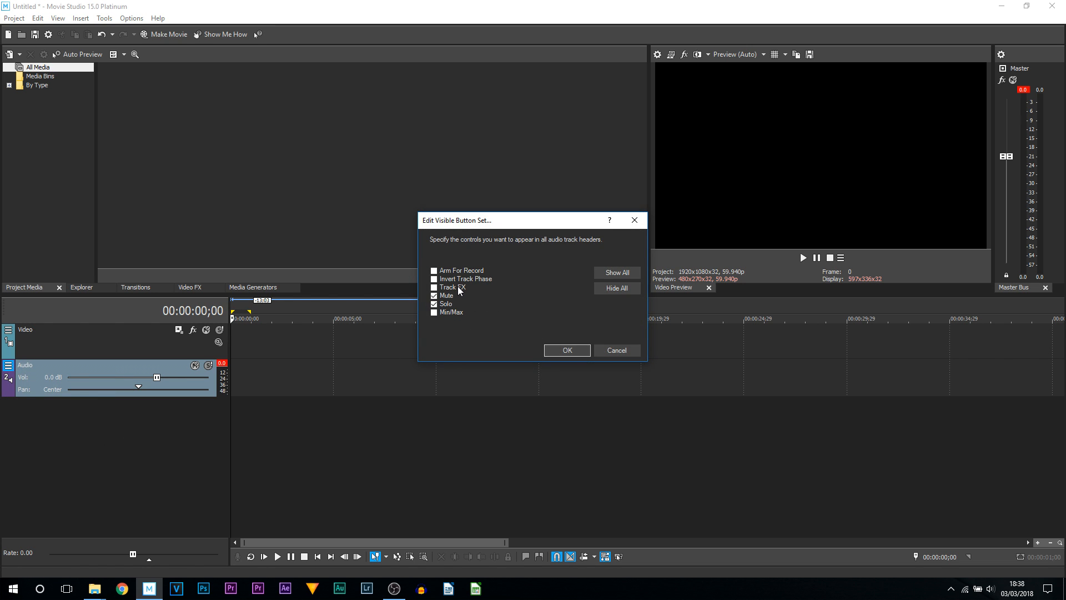
click(434, 288)
click(567, 350)
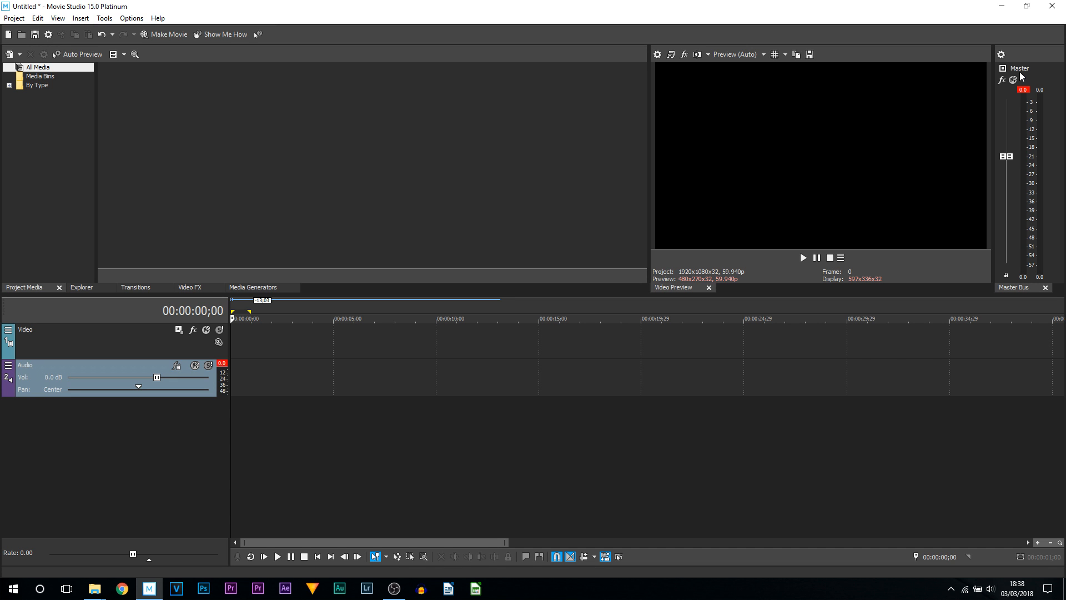
- Close the Master Bus panel
click(1046, 287)
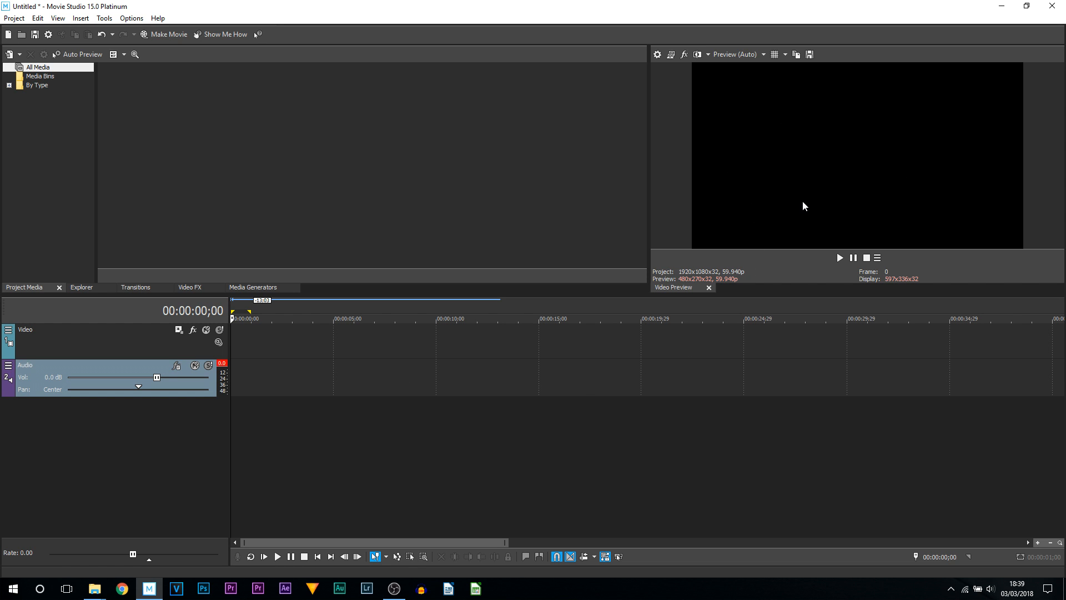
- Add Record, Loop Playback, Play From Start, Previous Frame and Next Frame buttons to the video preview button bar
click(878, 260)
click(917, 362)
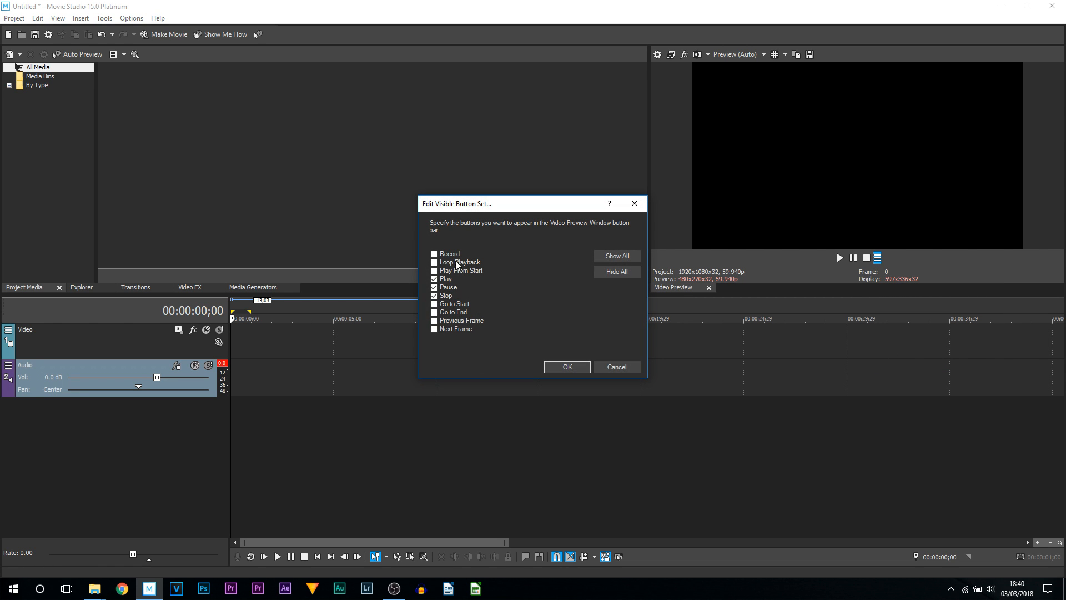
click(450, 254)
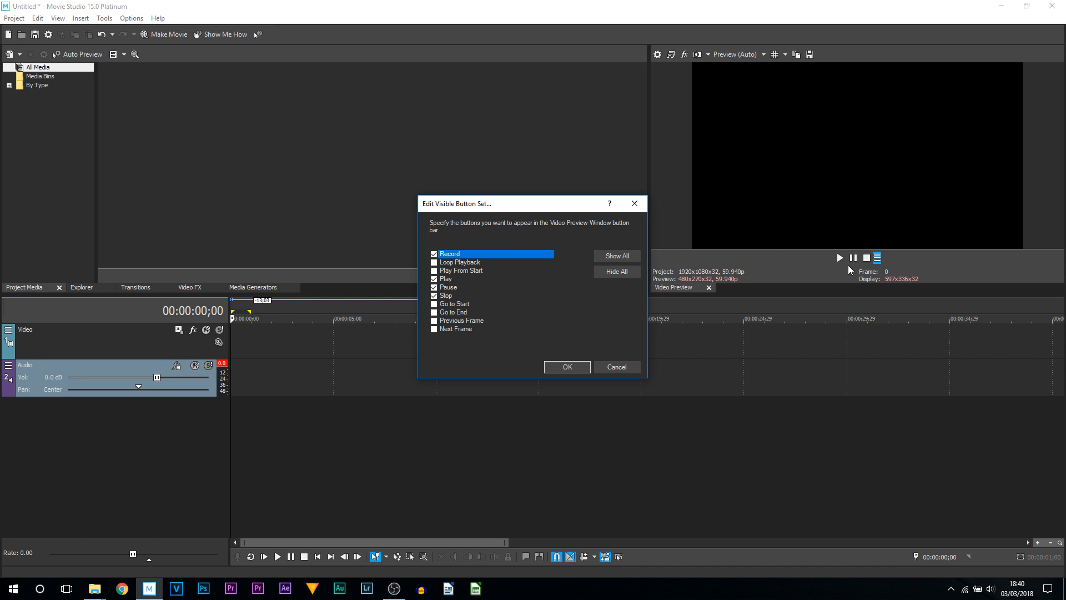
double_click(474, 262)
double_click(474, 271)
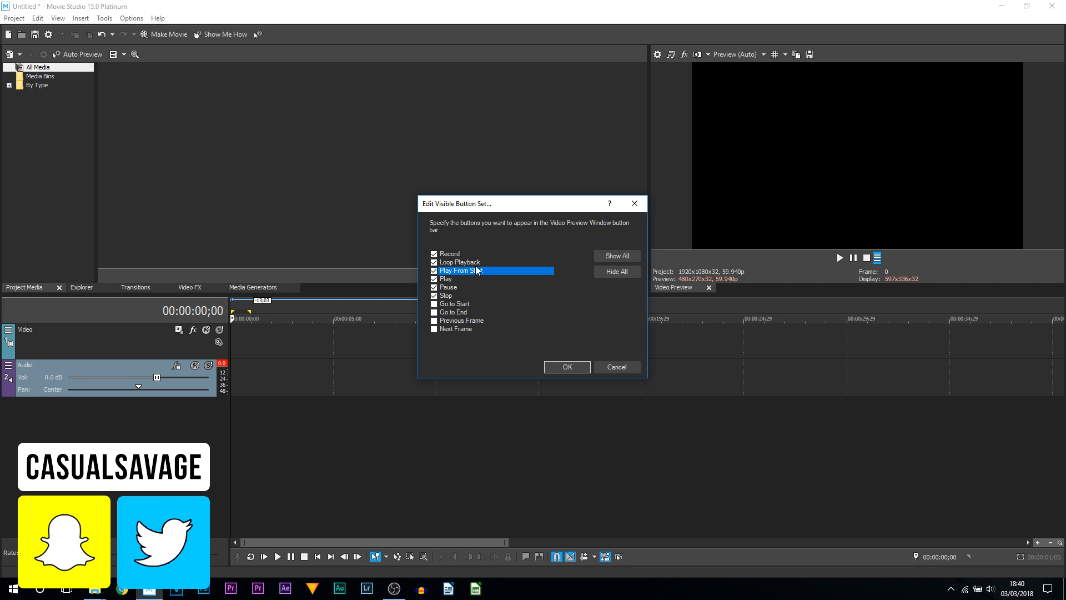
double_click(465, 320)
double_click(464, 328)
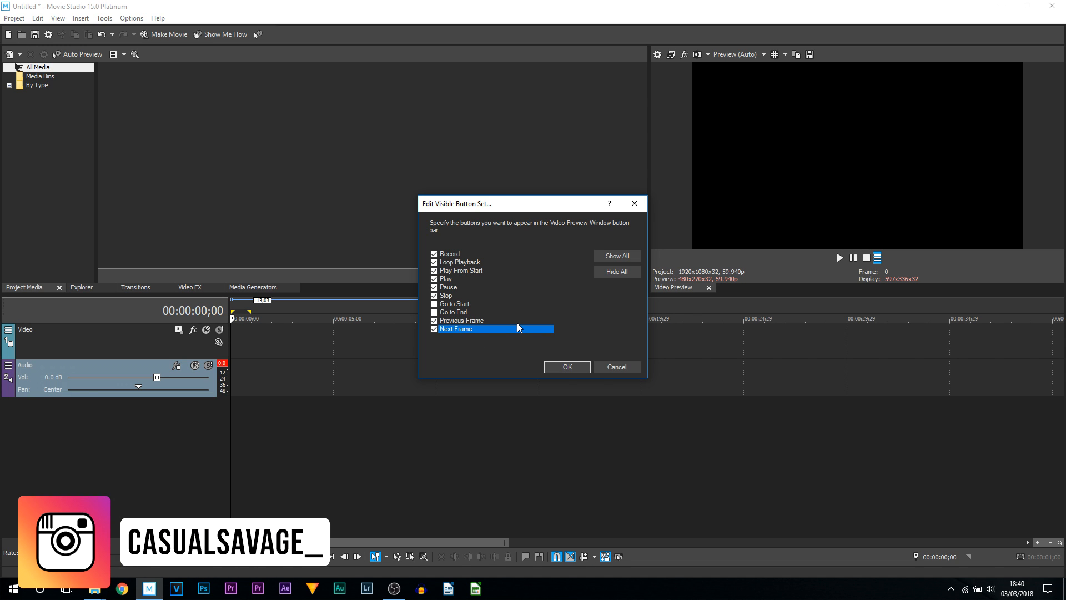
double_click(530, 304)
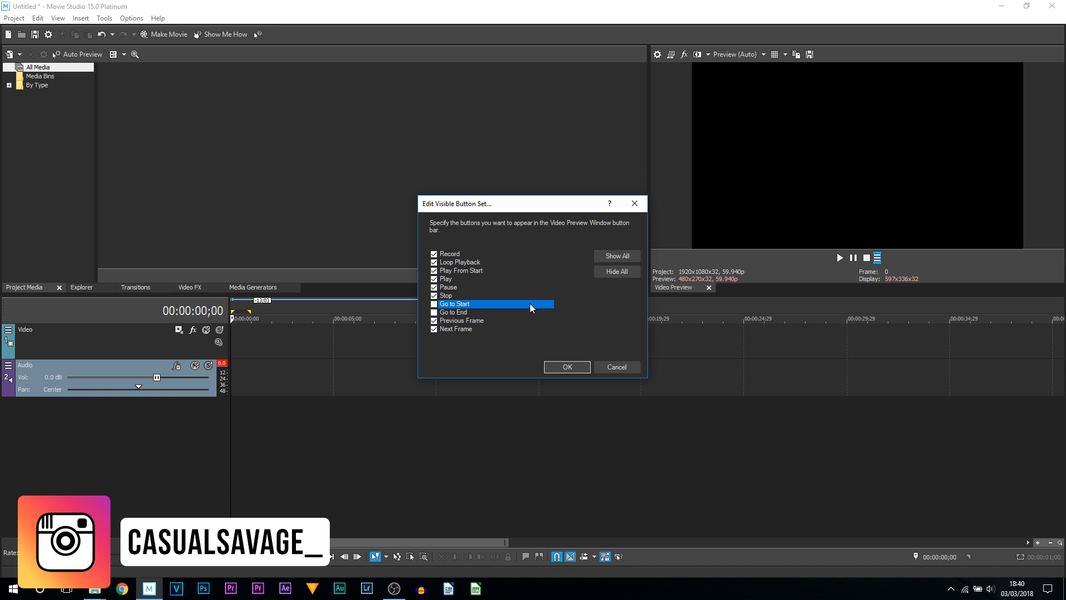
click(435, 306)
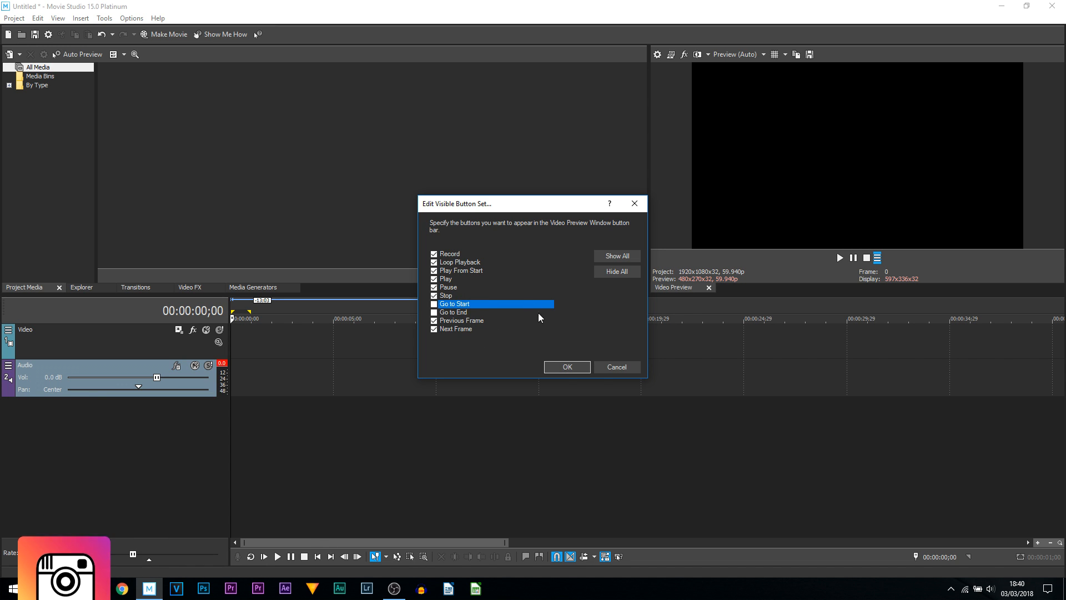
click(567, 369)
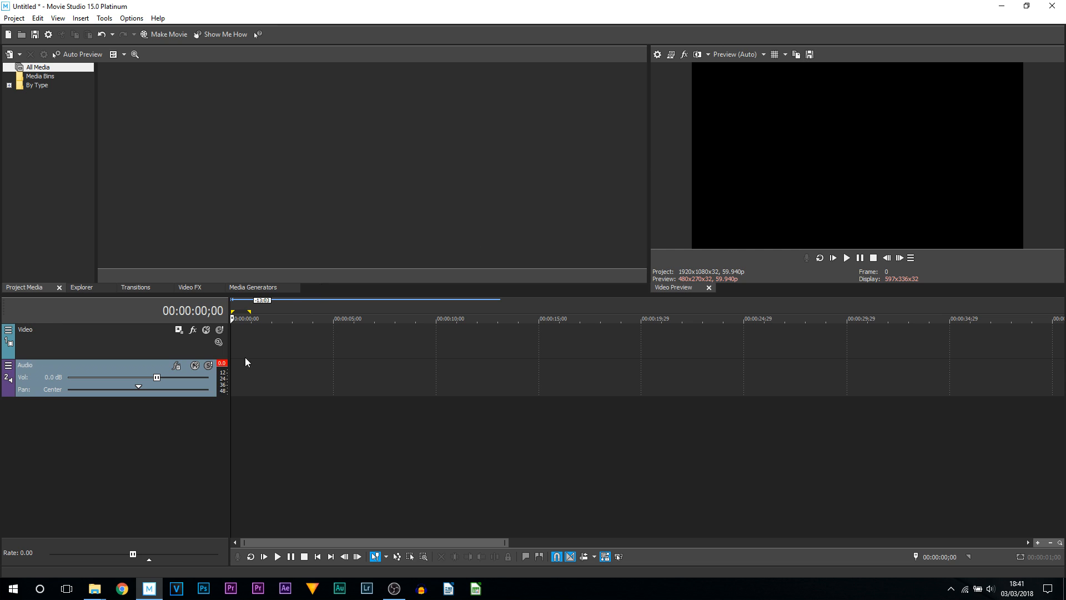
- Move the playhead to about 00:00:02;20 on the timeline
click(267, 354)
mouse_move(267, 354)
mouse_down()
mouse_move(248, 360)
mouse_move(285, 360)
mouse_up()
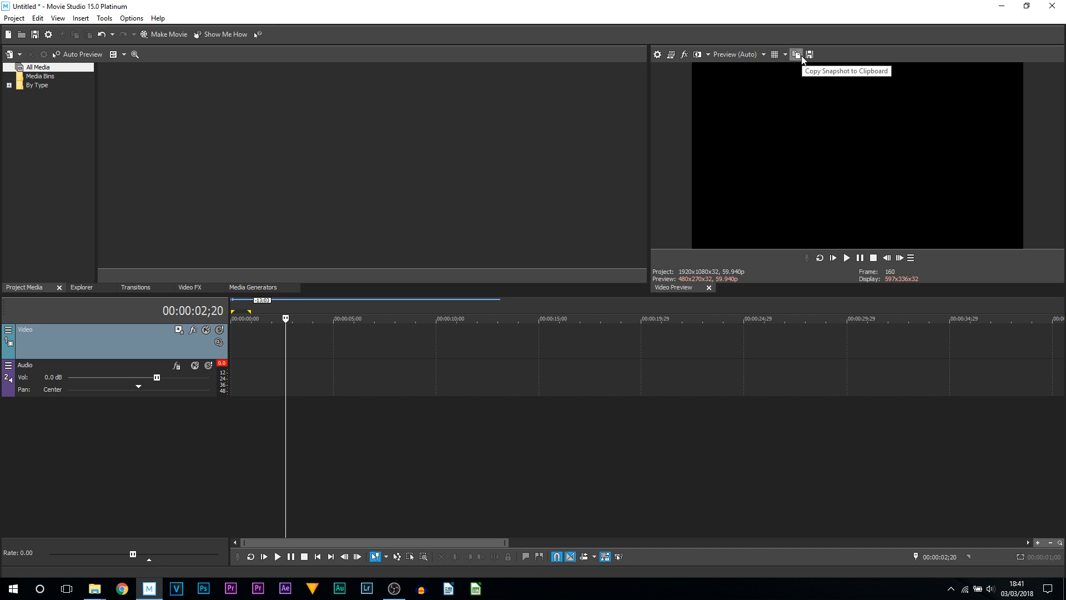
- Show the safe-area and grid overlays on the video preview, then hide the overlays again
click(775, 54)
click(788, 56)
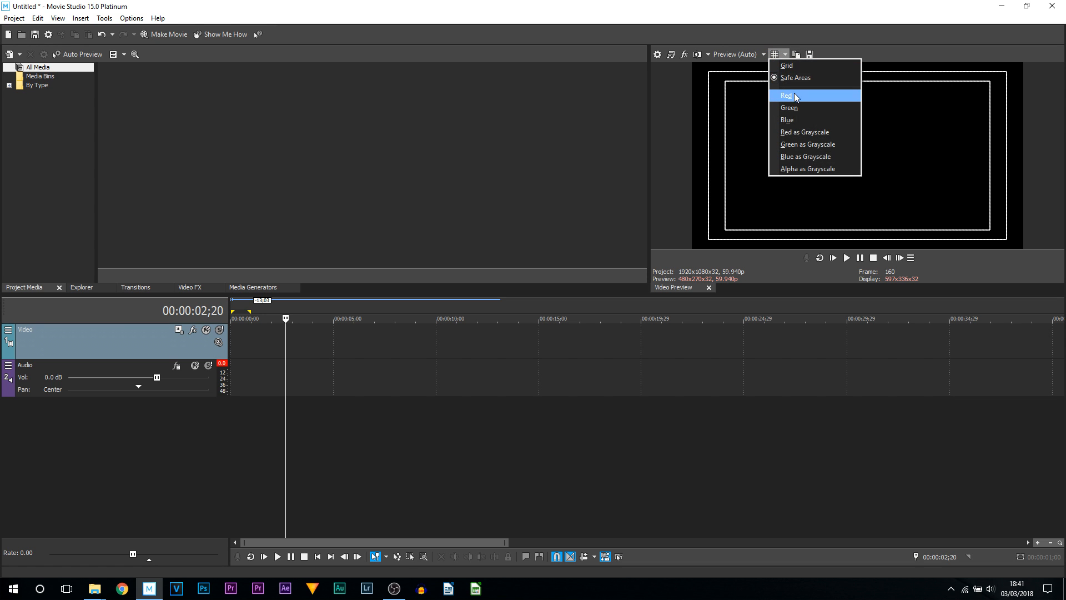
click(796, 65)
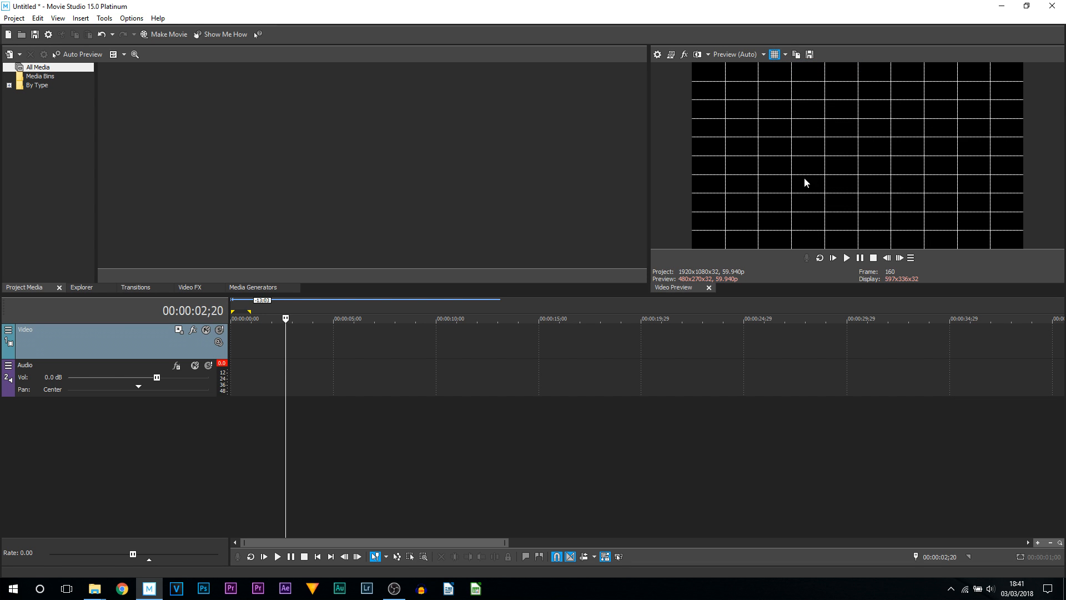
click(777, 54)
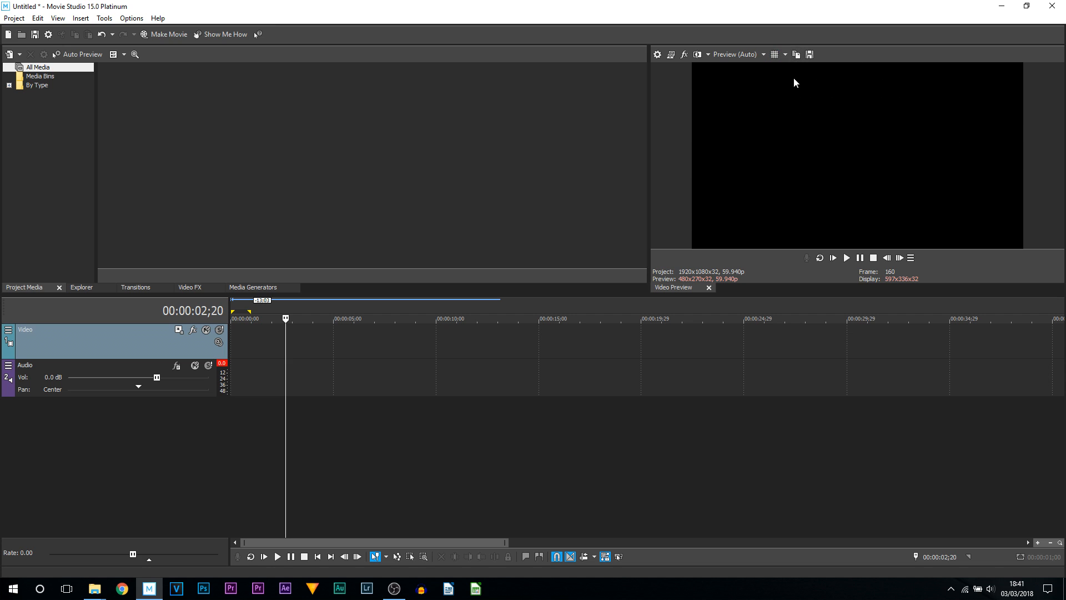
- Review the preview quality options for the video preview
click(728, 54)
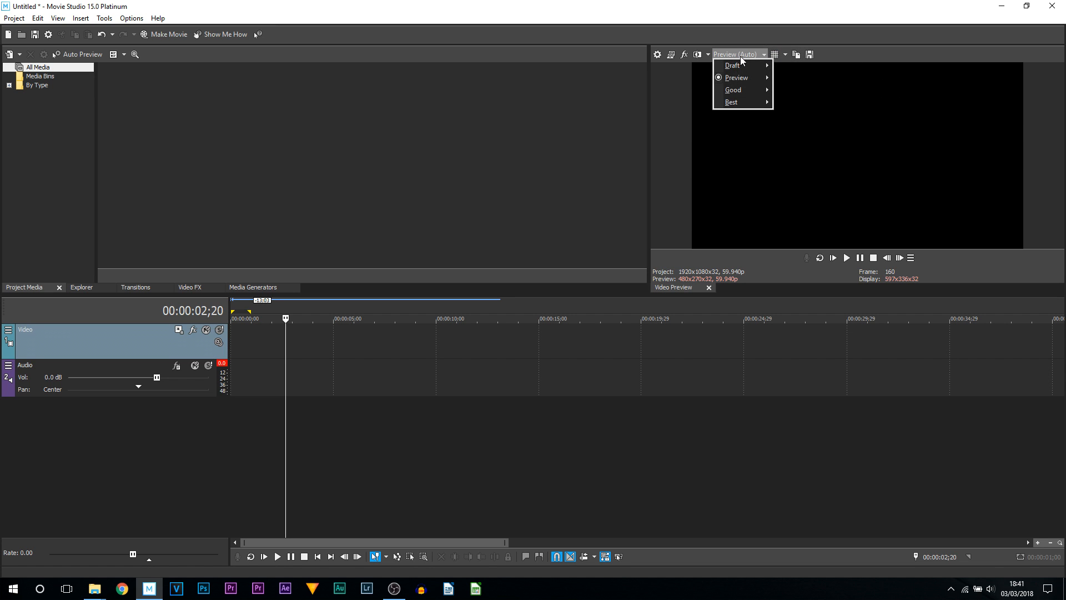
click(848, 118)
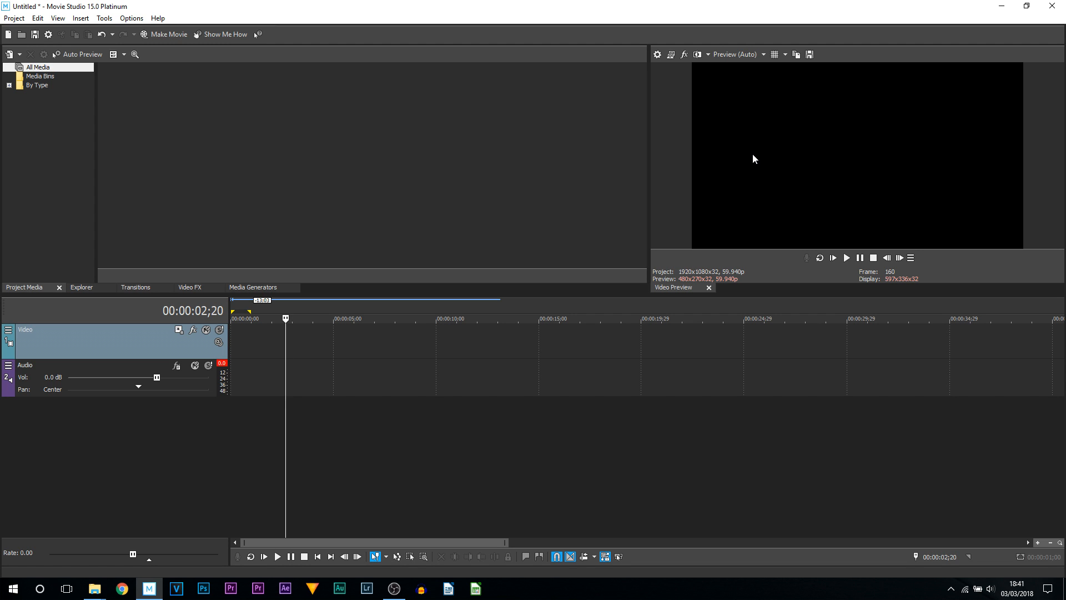
click(744, 56)
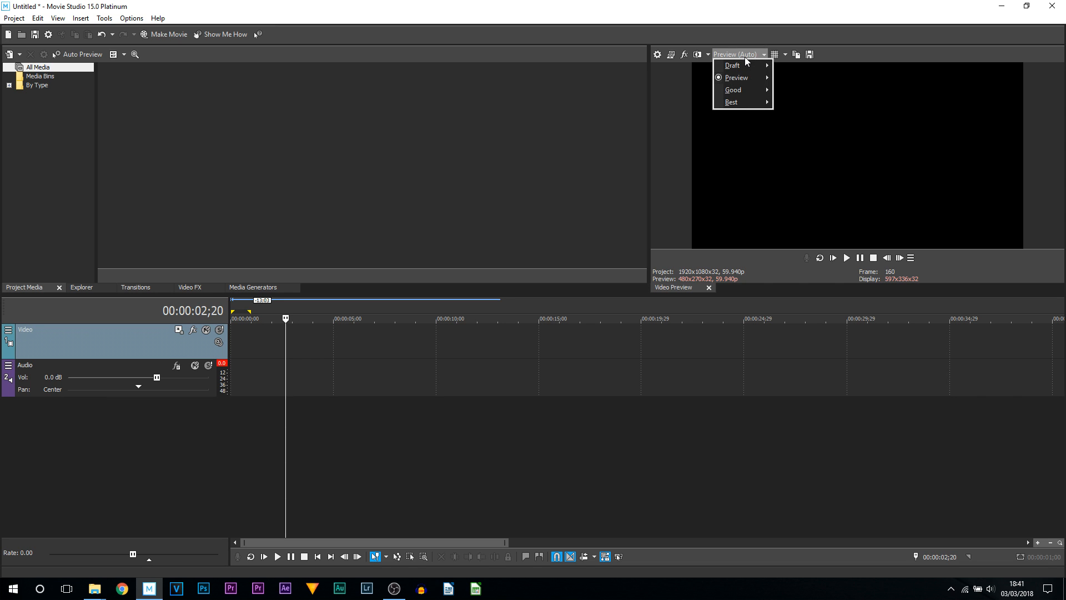
mouse_move(754, 102)
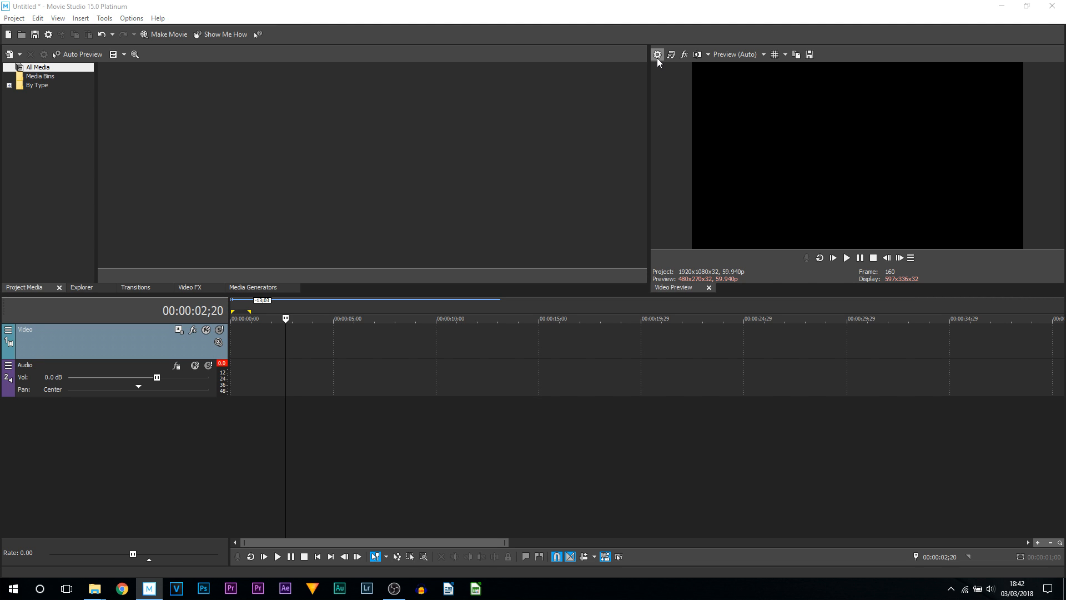
- Review the frame rate and template options in the project properties without changing them
click(657, 55)
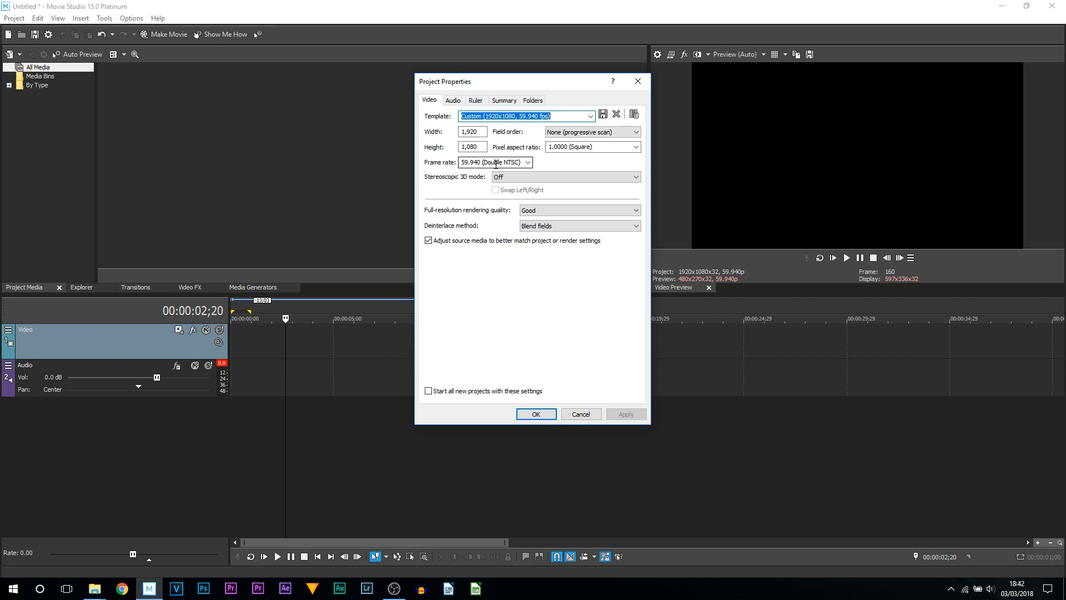
click(527, 162)
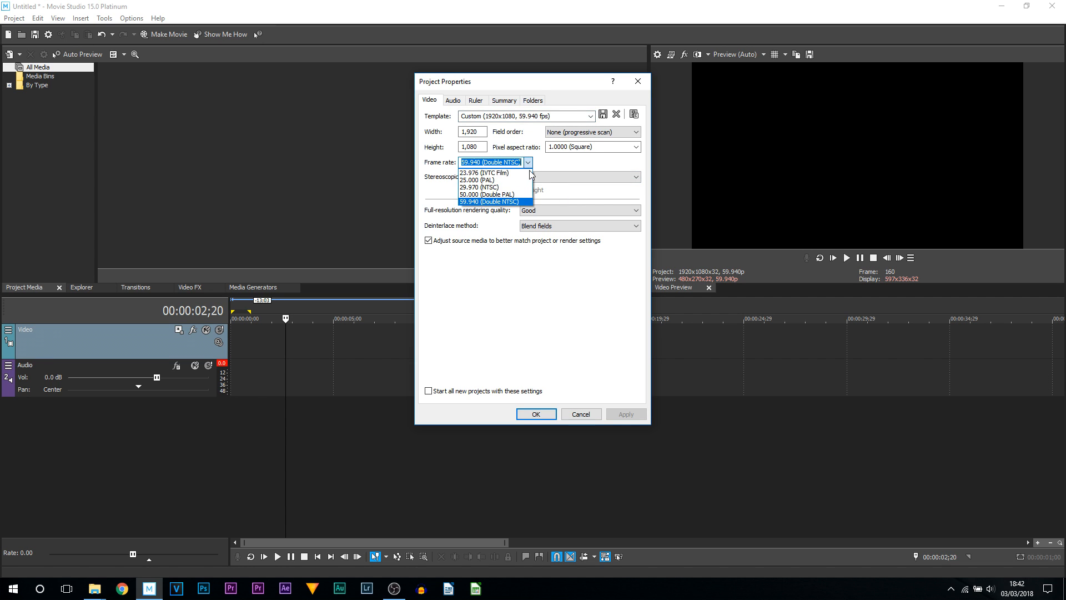
click(574, 171)
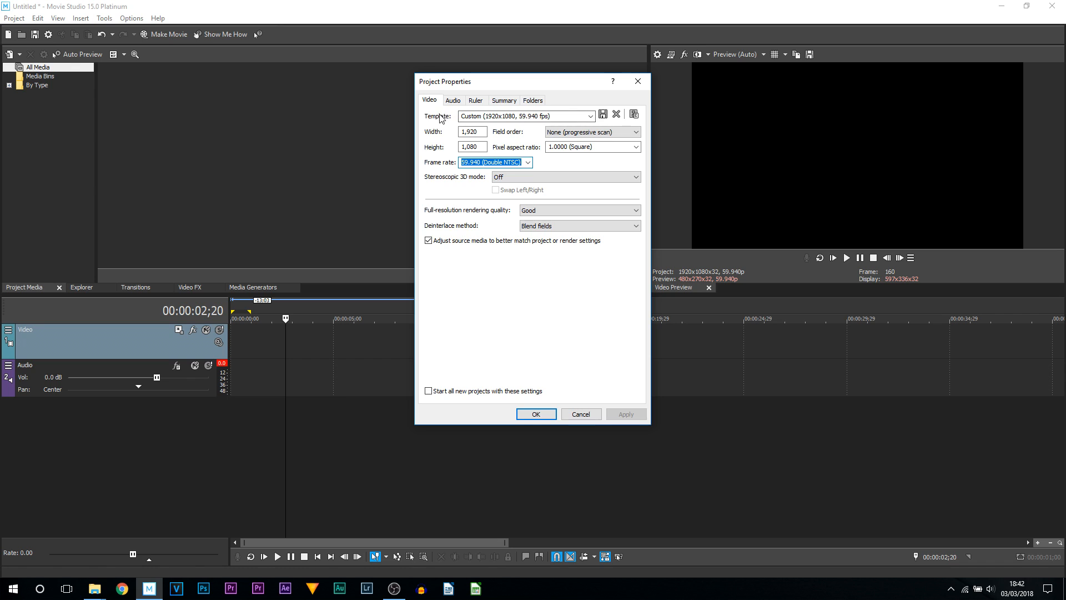
click(590, 116)
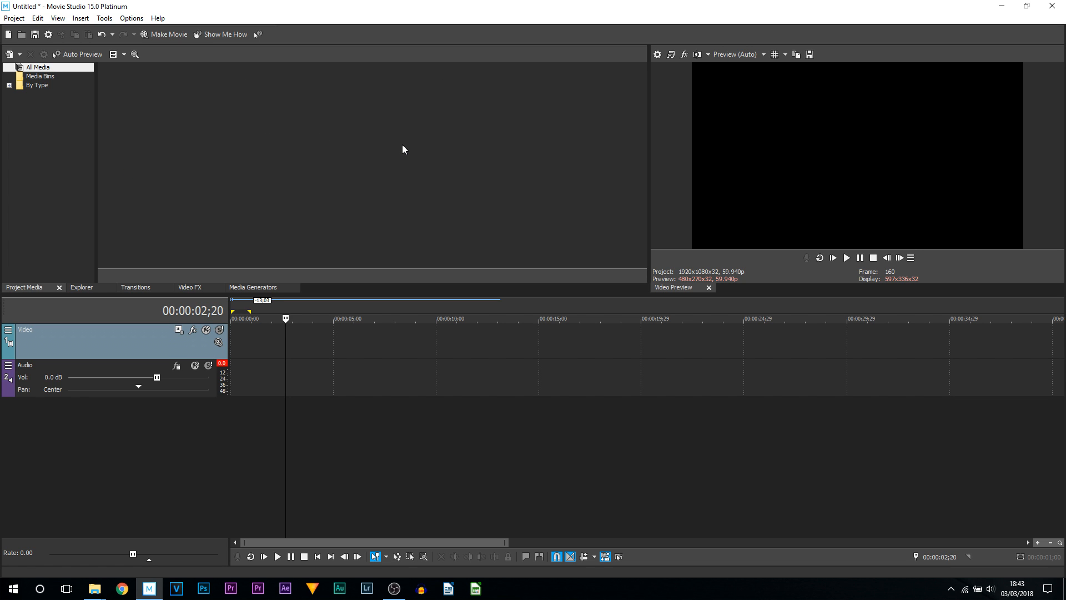
- Browse the Explorer, Transitions, Video FX and Media Generators windows in the docking area
drag(156, 96, 512, 202)
click(86, 288)
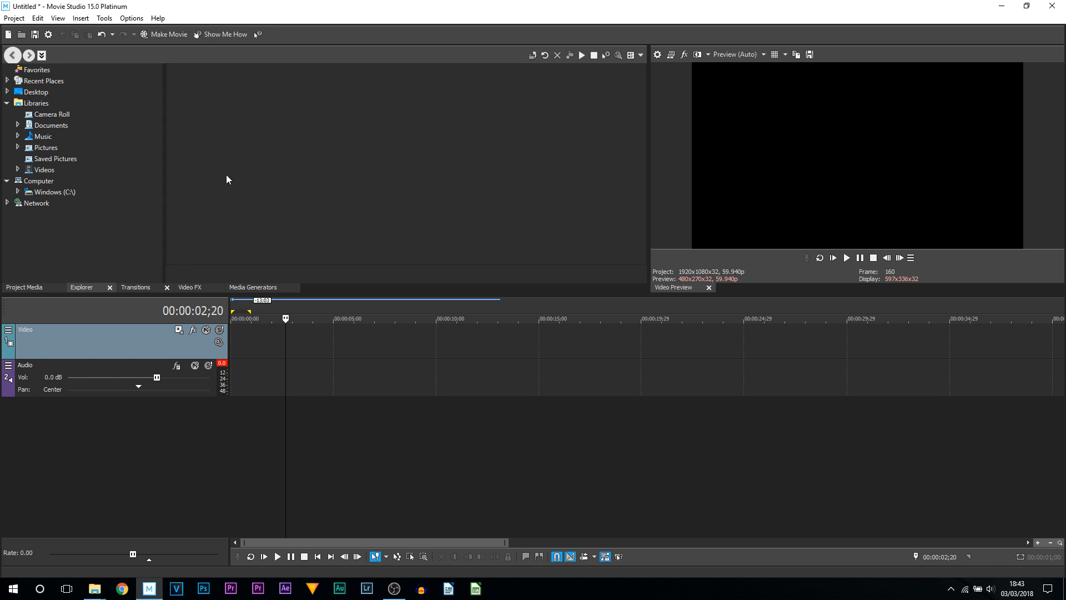
click(135, 287)
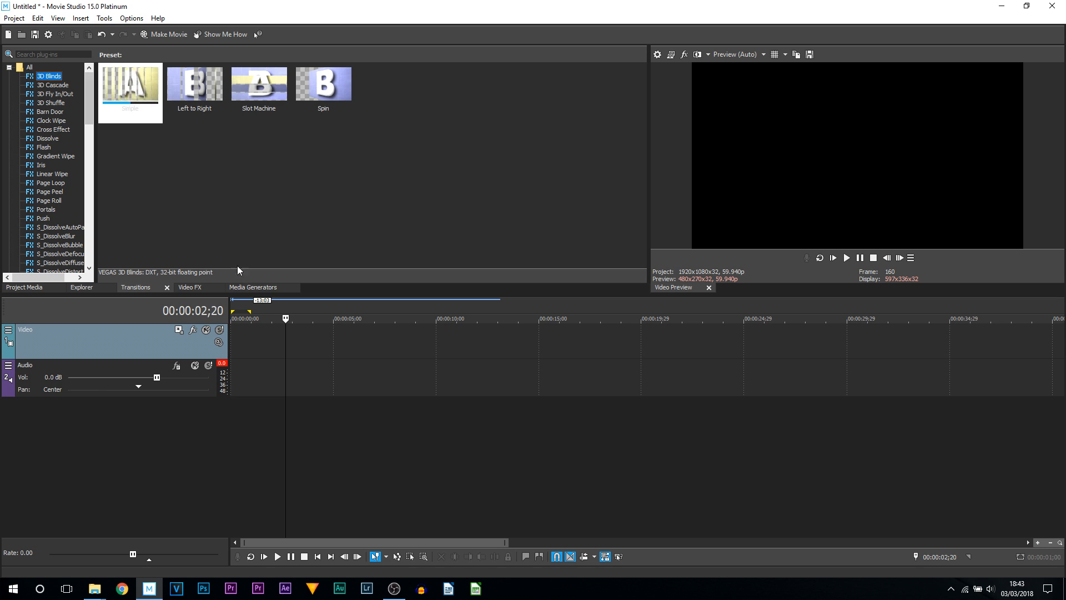
click(195, 287)
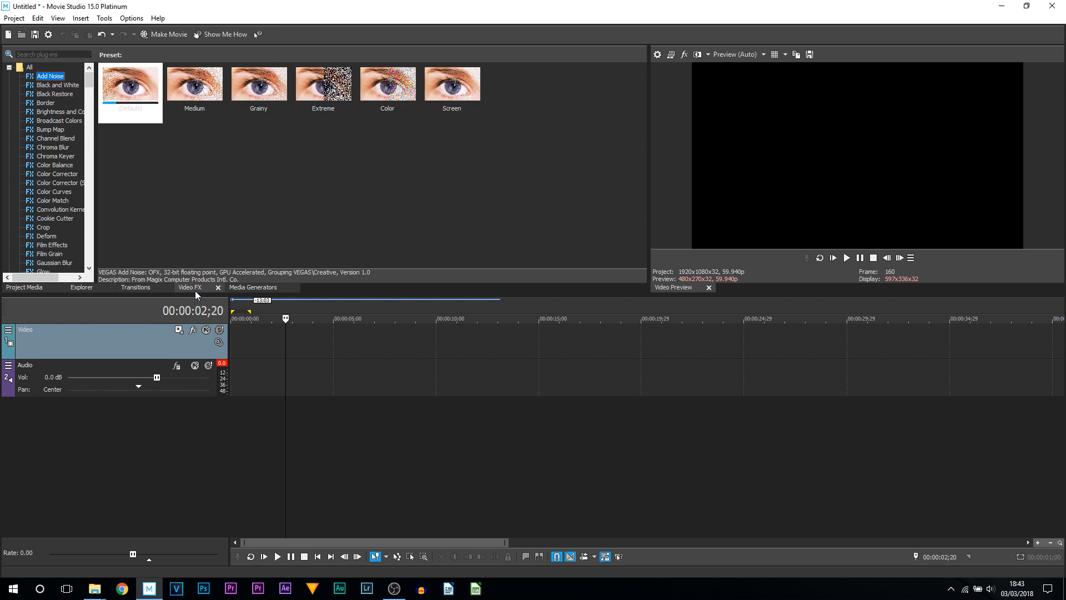
click(263, 292)
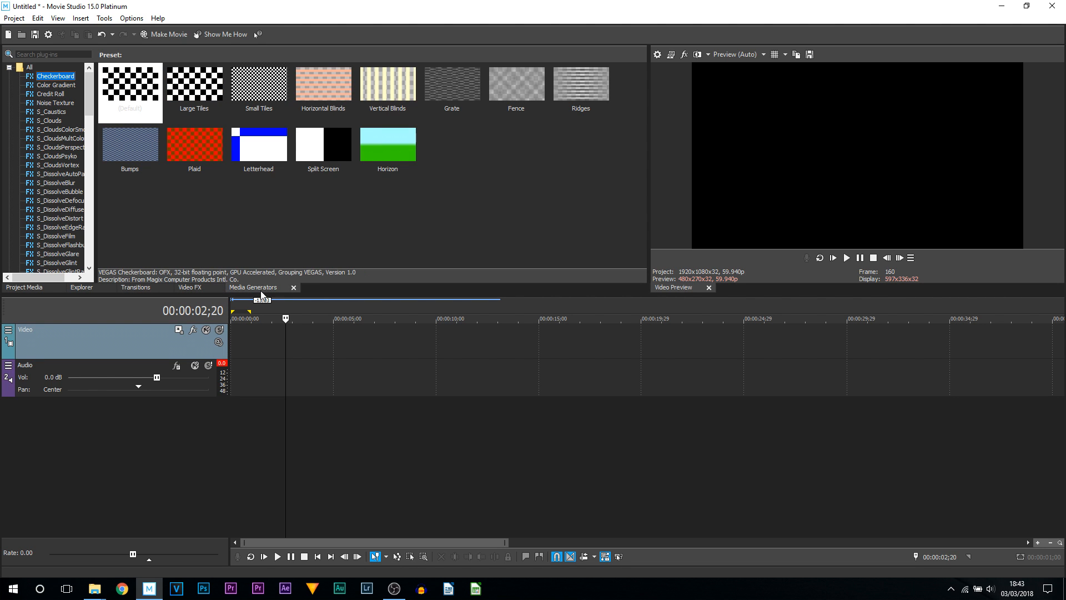
- Browse the Legacy Text and Titles & Text presets among the media generators
drag(88, 95, 84, 254)
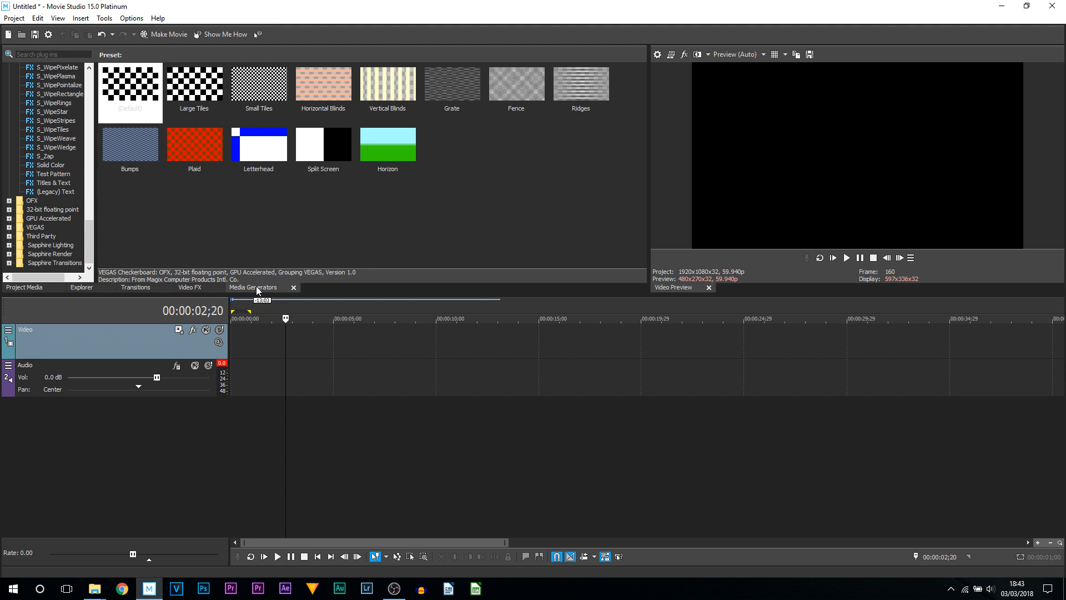
click(61, 191)
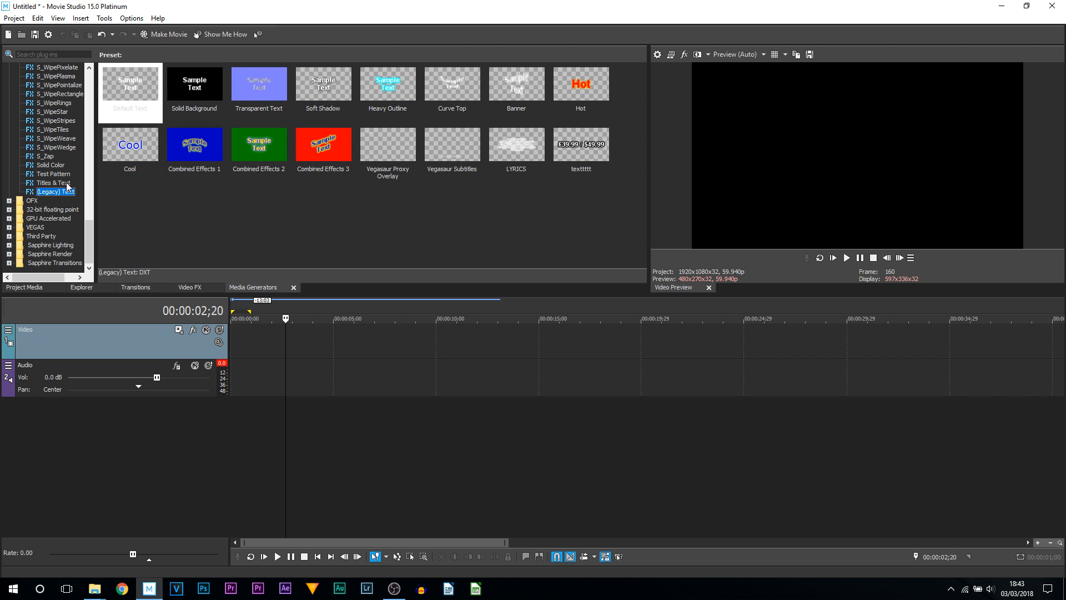
click(64, 183)
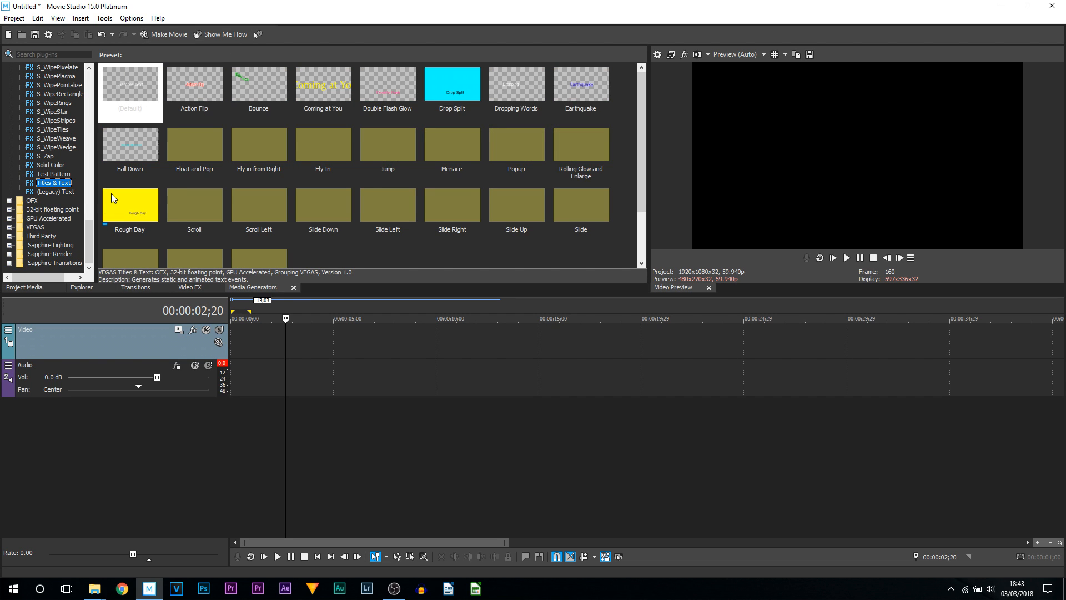
scroll(89, 197, up, 10)
scroll(89, 197, up, 4)
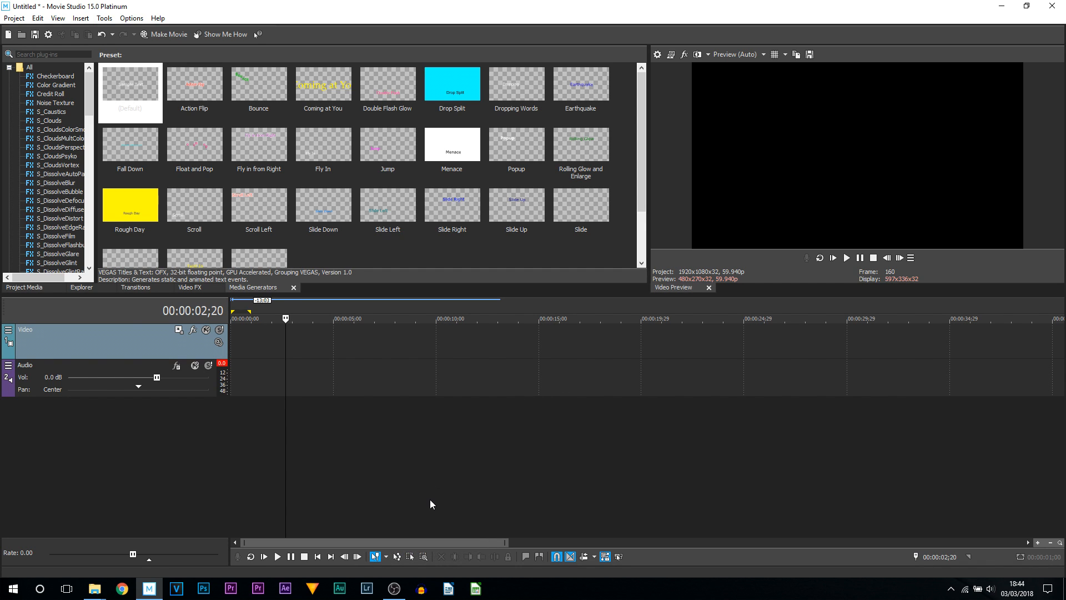
click(326, 376)
key(ctrl+d)
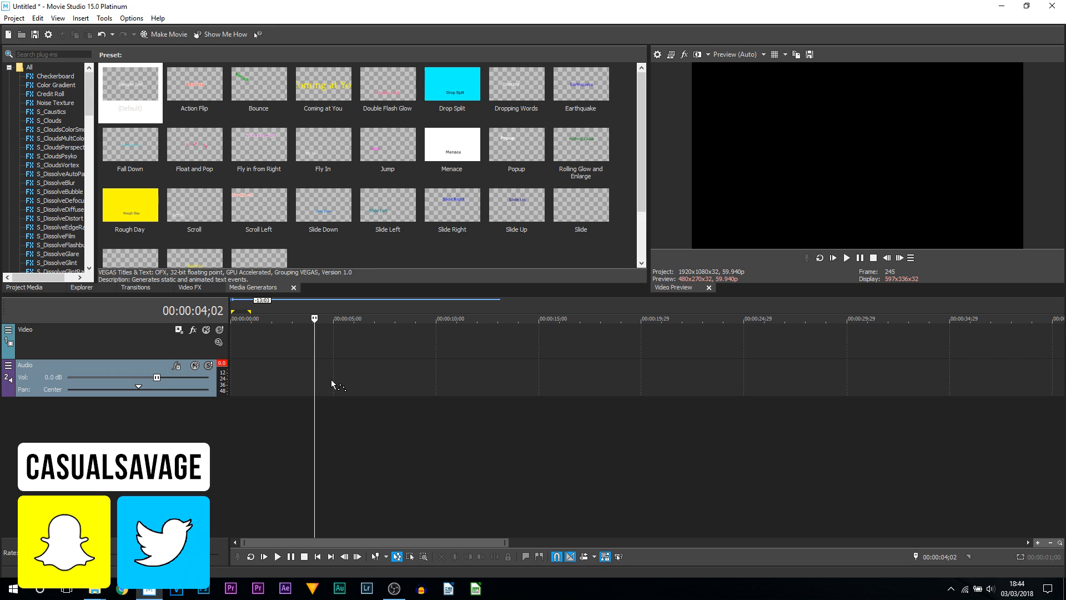
key(ctrl+d)
key(d)
key(d)
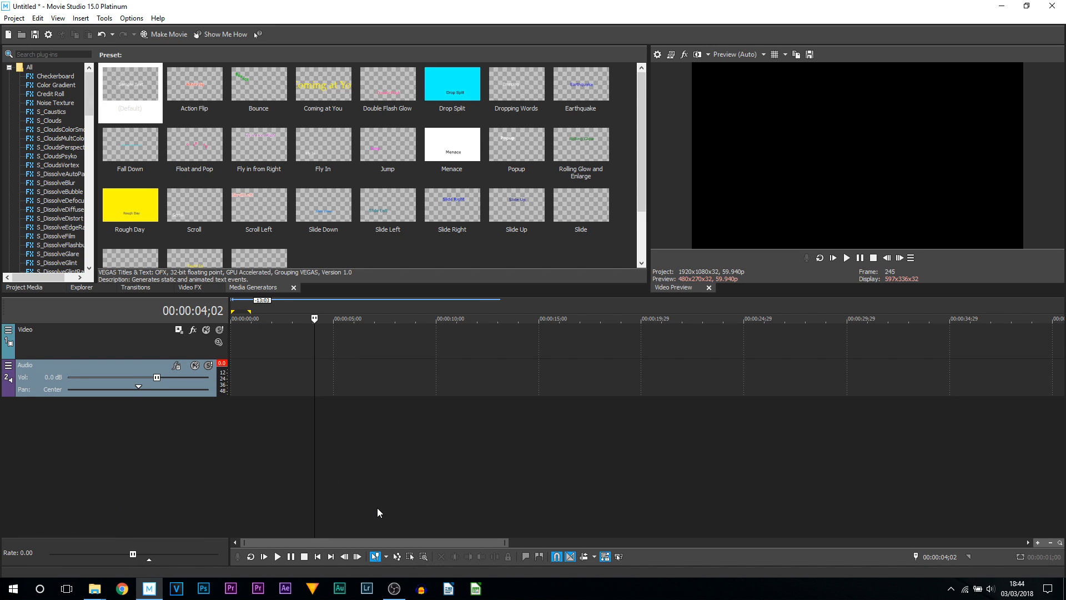
click(411, 556)
drag(246, 326, 1005, 489)
- Close the Transitions window, then restore the default window layout
click(167, 288)
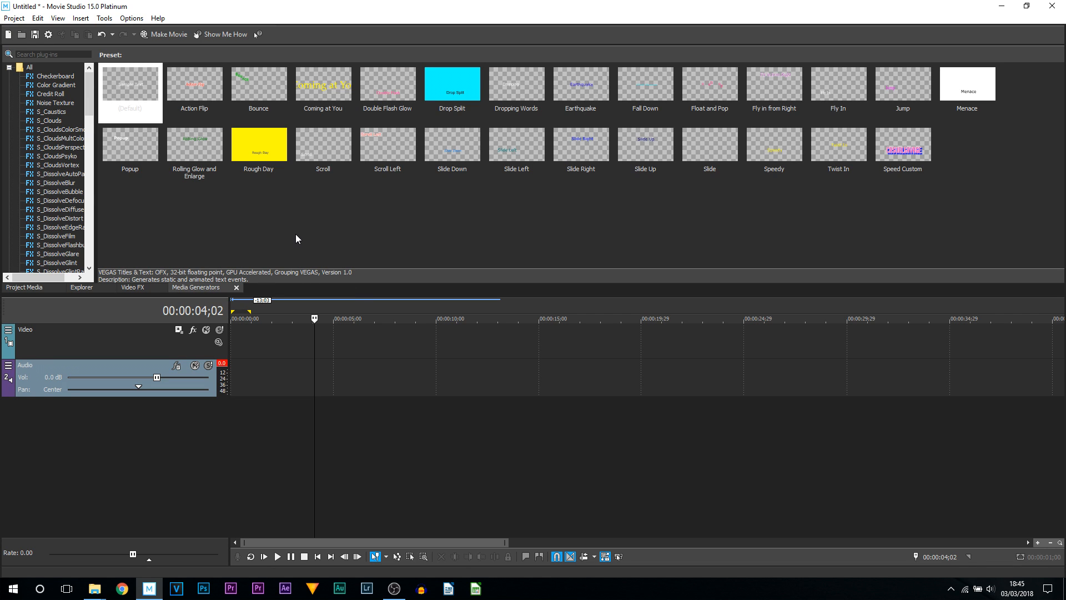
click(52, 21)
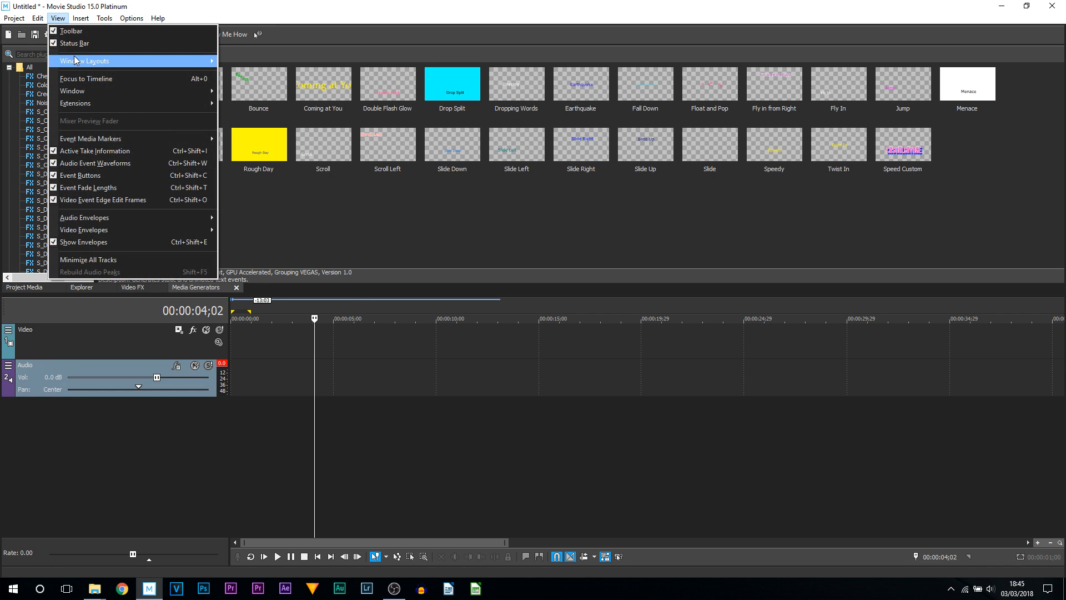
mouse_move(89, 55)
click(301, 117)
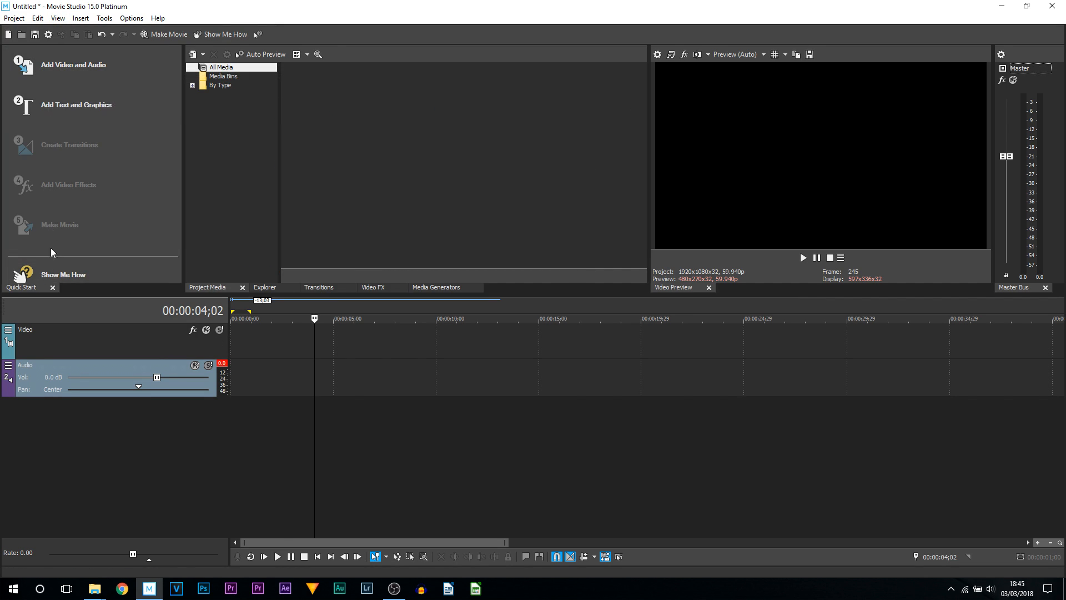
- Close the Quick Start and Master Bus windows
click(52, 288)
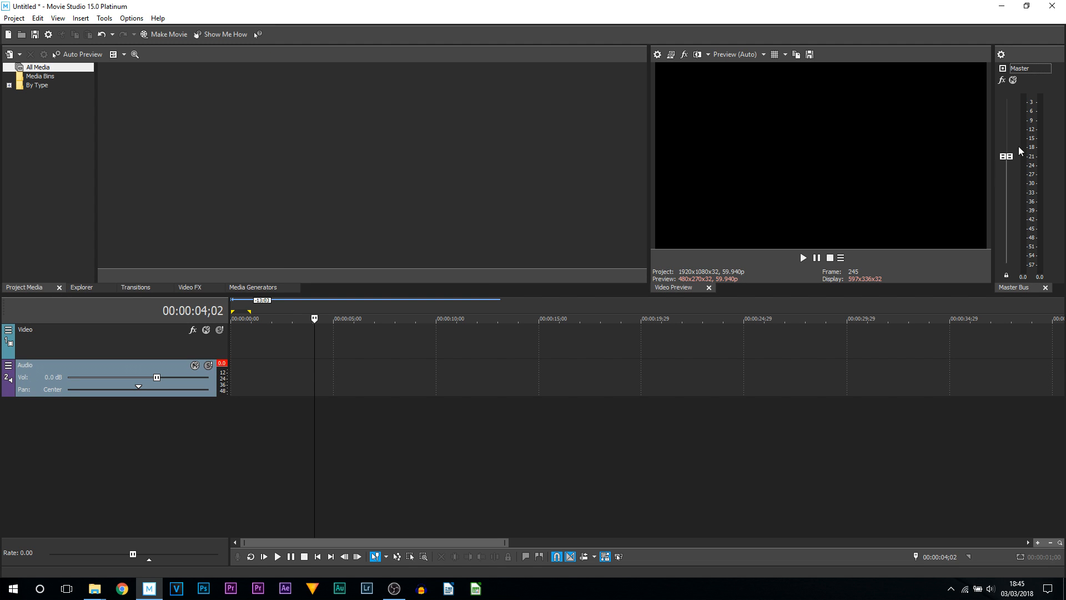
click(1045, 288)
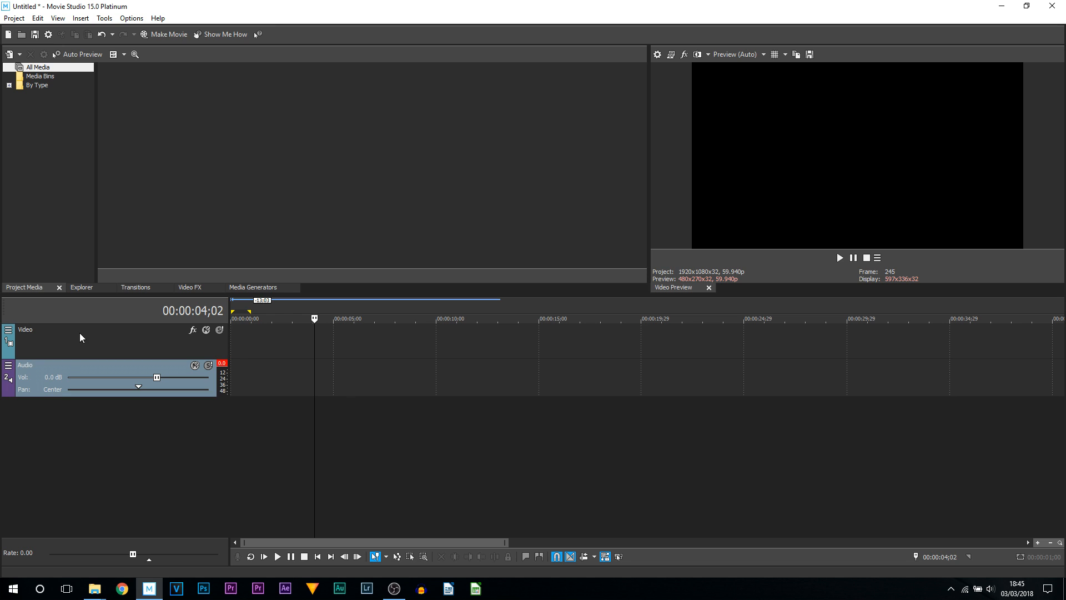
- Edit the video preview's visible button set so all buttons are shown
click(877, 257)
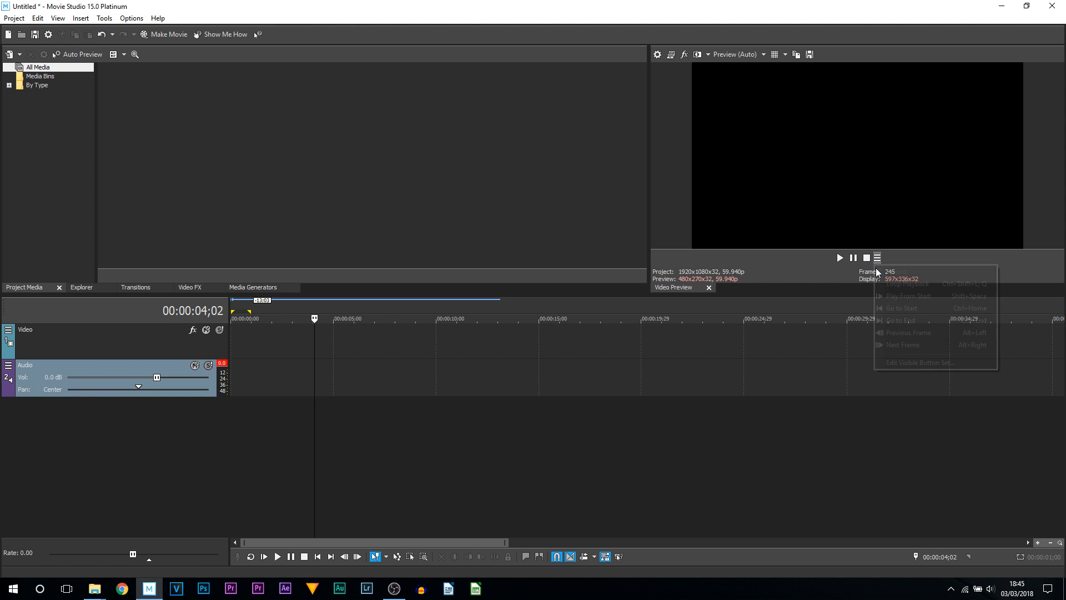
click(920, 362)
click(551, 254)
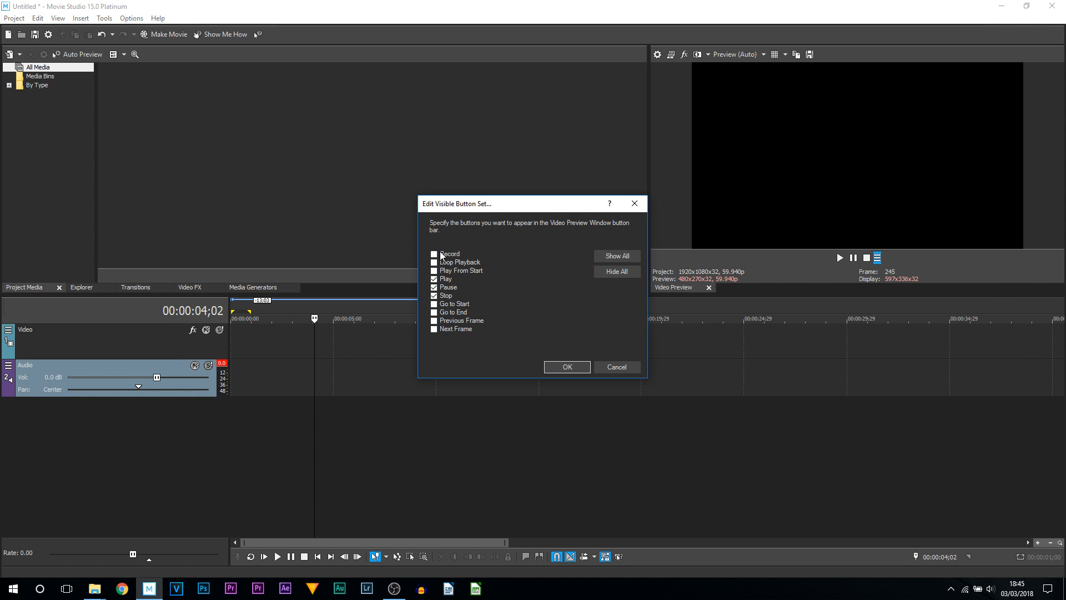
click(566, 364)
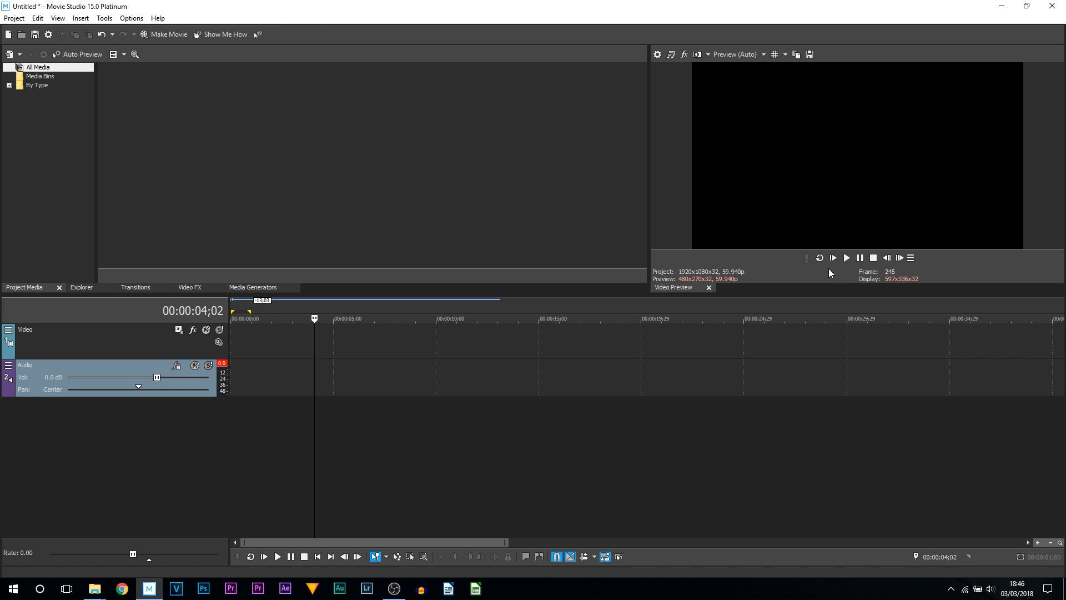
- Save the current window layout as Main
click(58, 18)
mouse_move(92, 61)
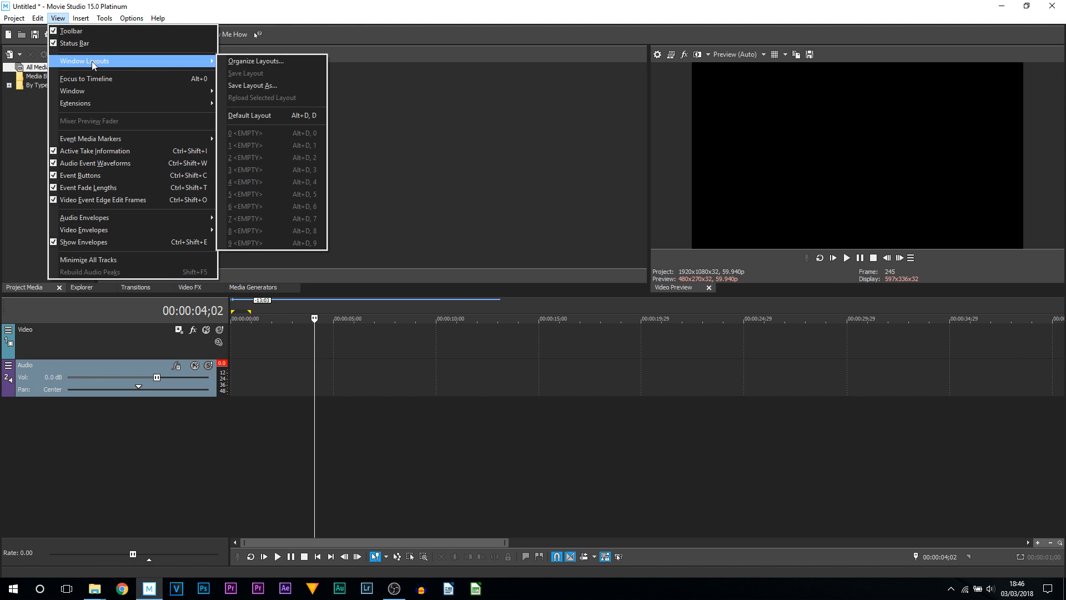
click(281, 85)
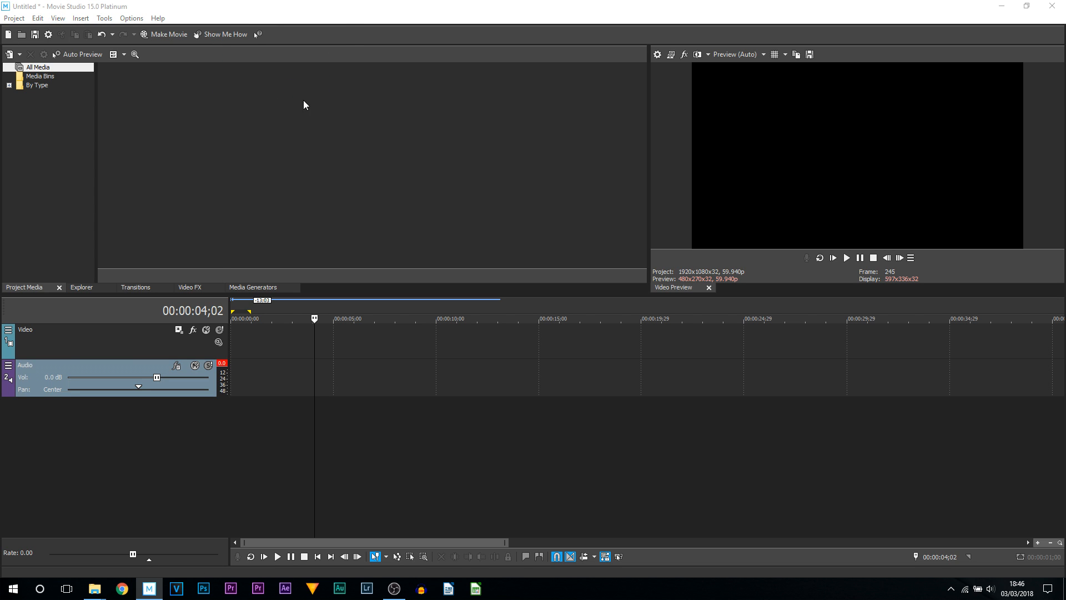
key(Caps_Lock)
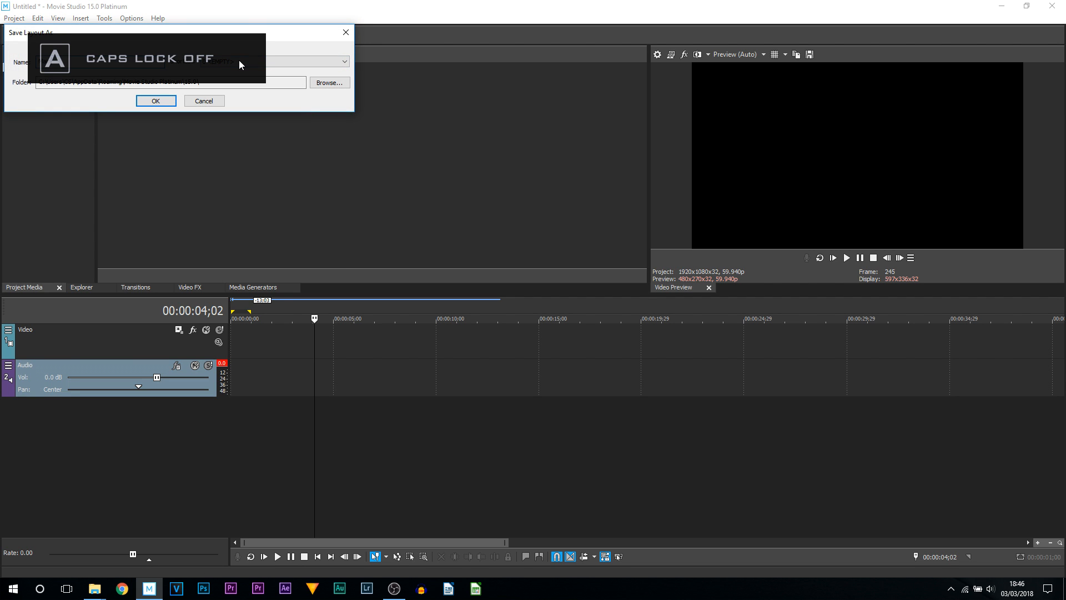
key(Escape)
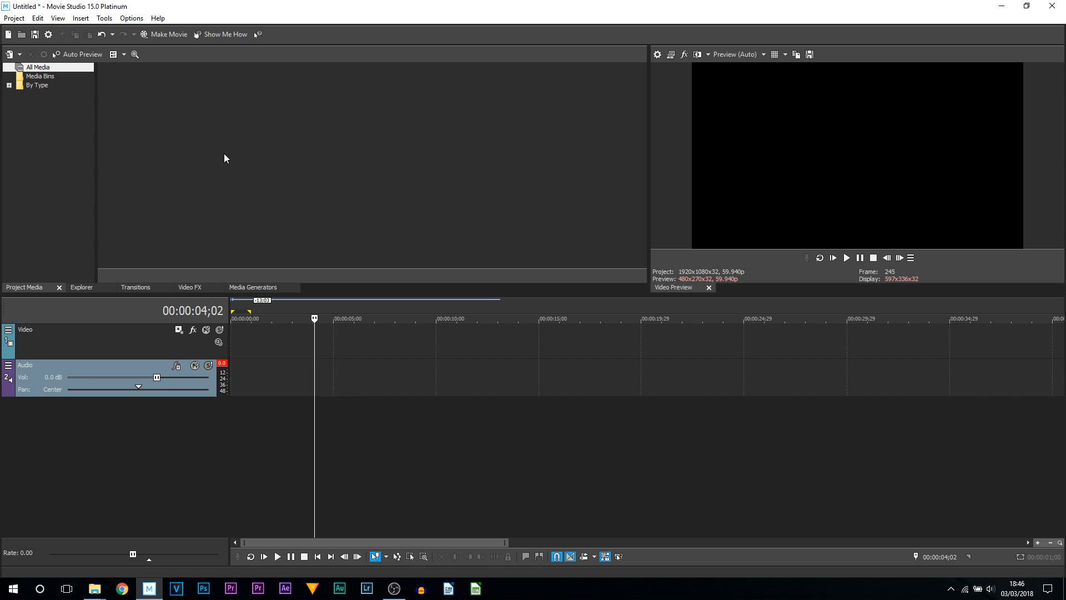
- Close the Video Preview window, then reload the saved Main window layout
click(709, 288)
click(56, 19)
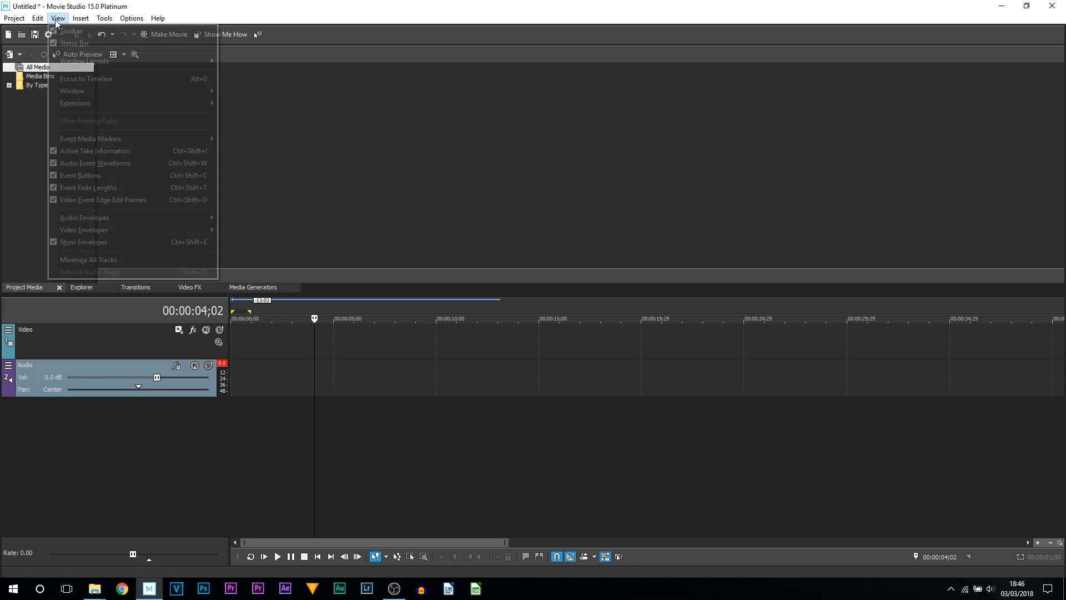
mouse_move(71, 61)
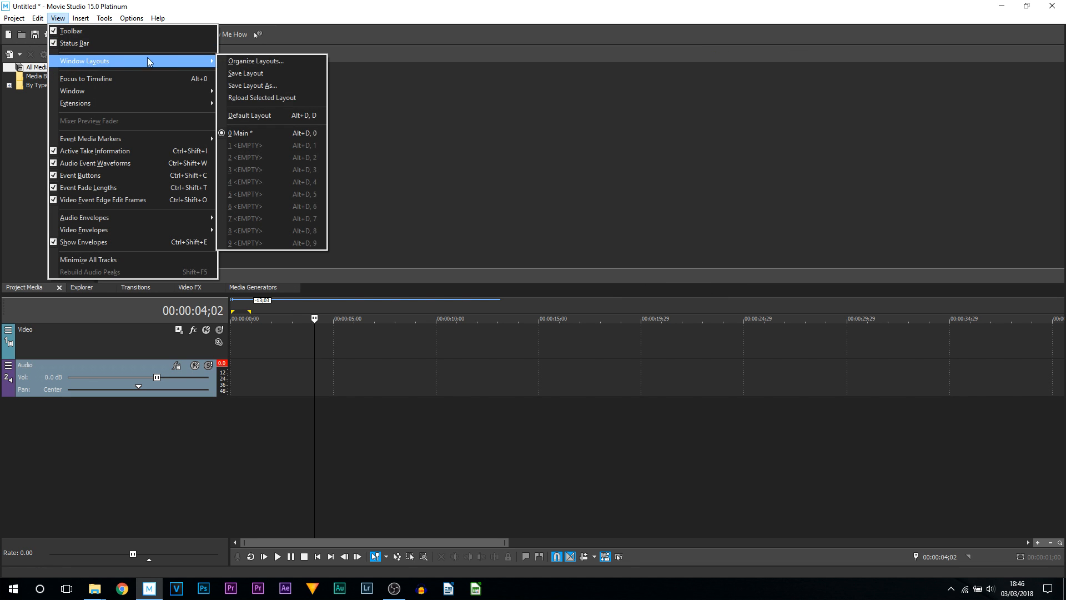
click(312, 134)
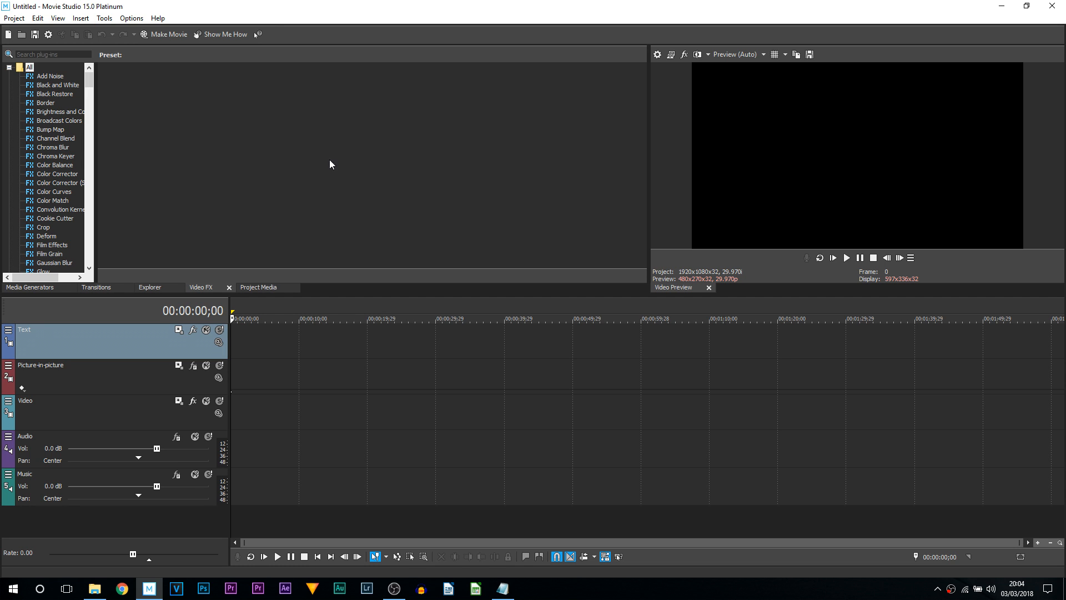
- Switch the interface type to Light in the Display preferences and restart the program
click(132, 18)
click(171, 286)
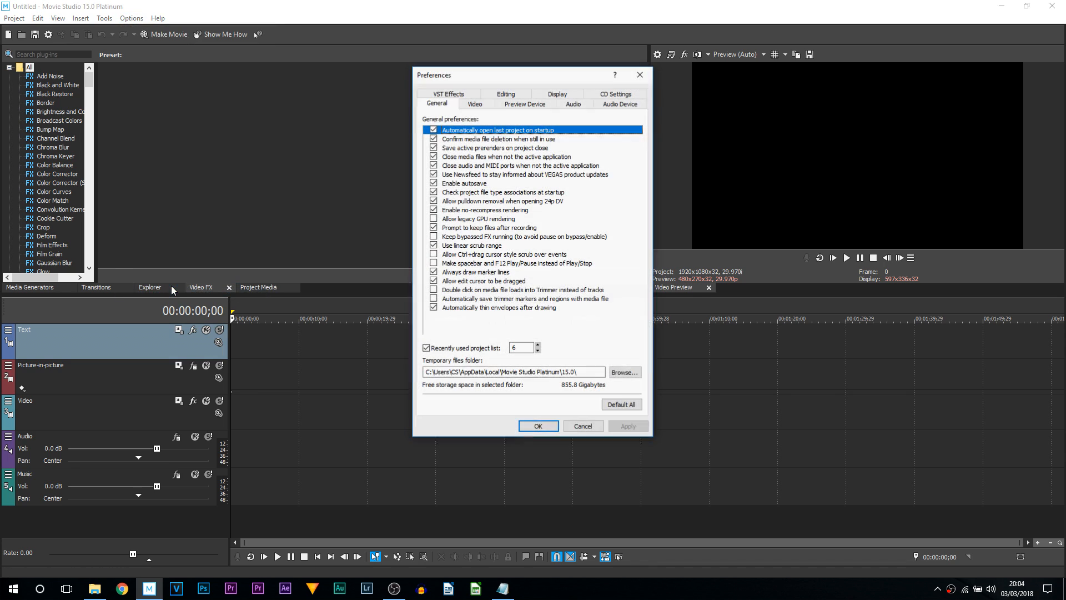
click(559, 93)
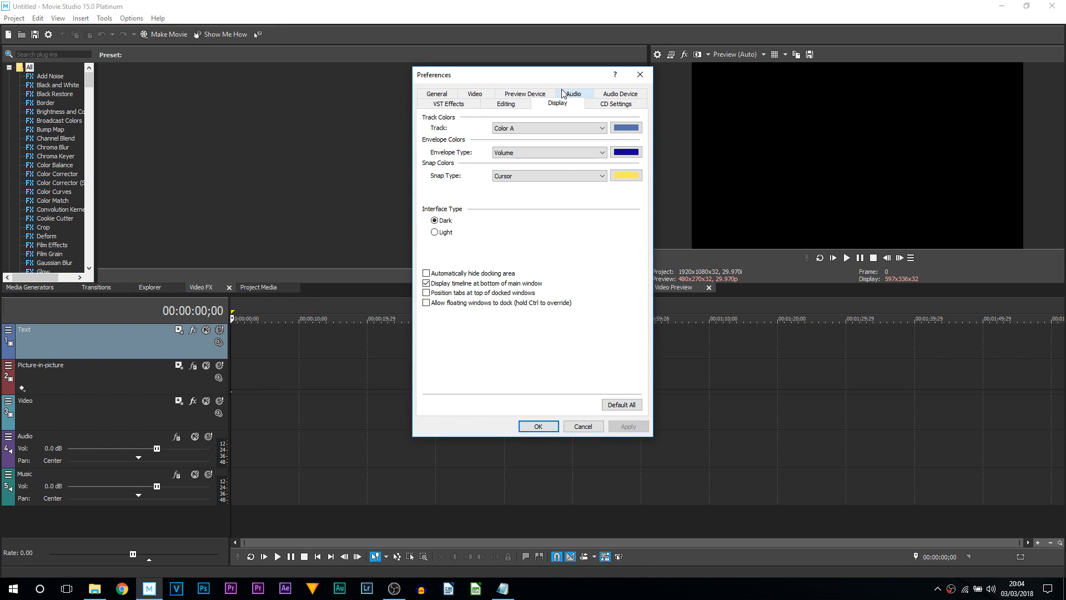
click(445, 233)
click(616, 426)
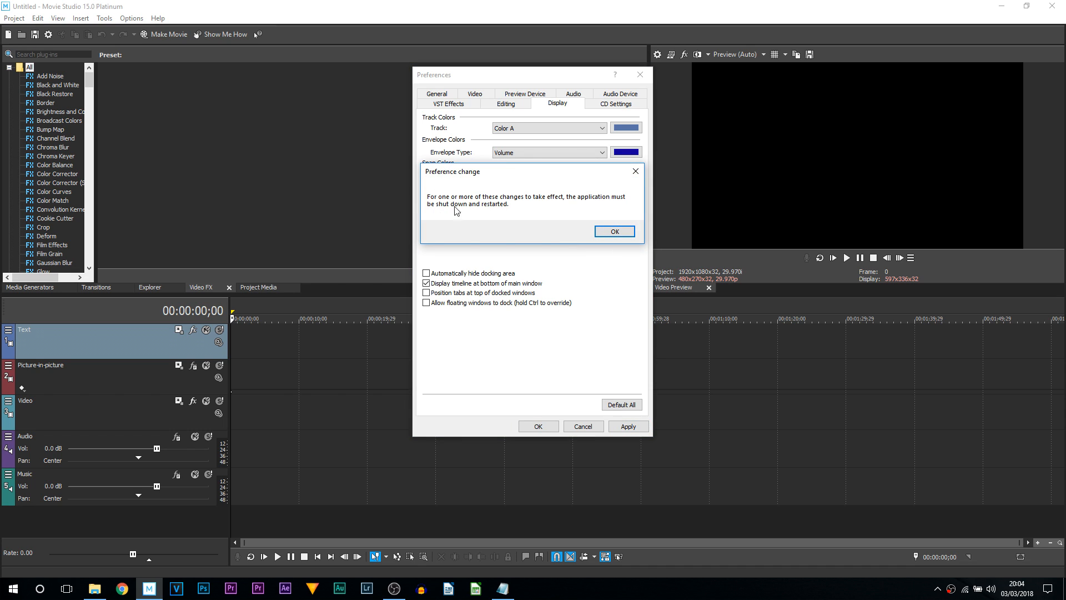
click(609, 232)
click(541, 425)
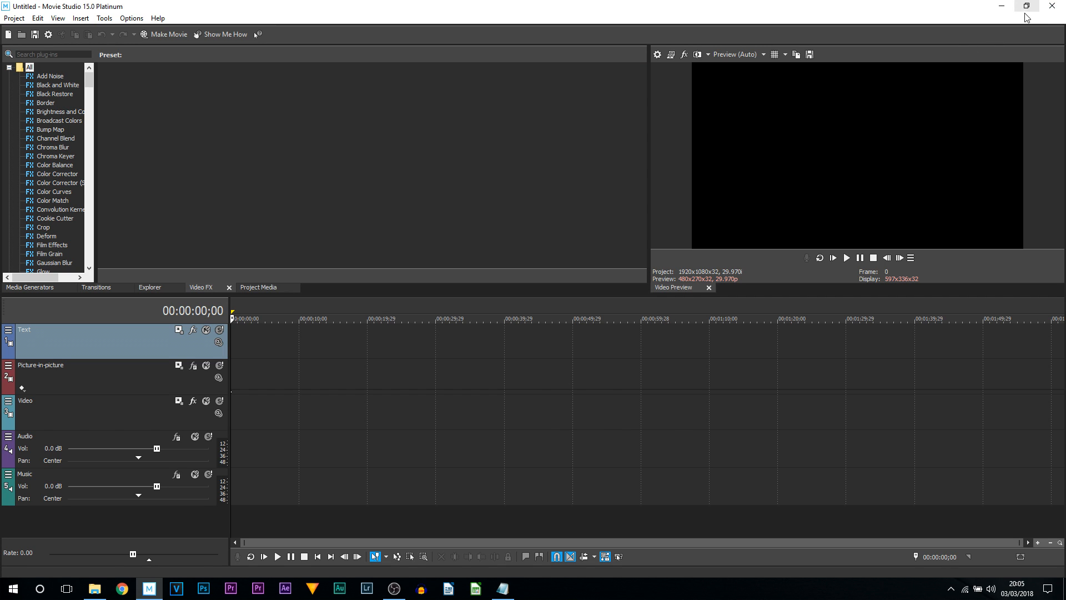
click(1055, 13)
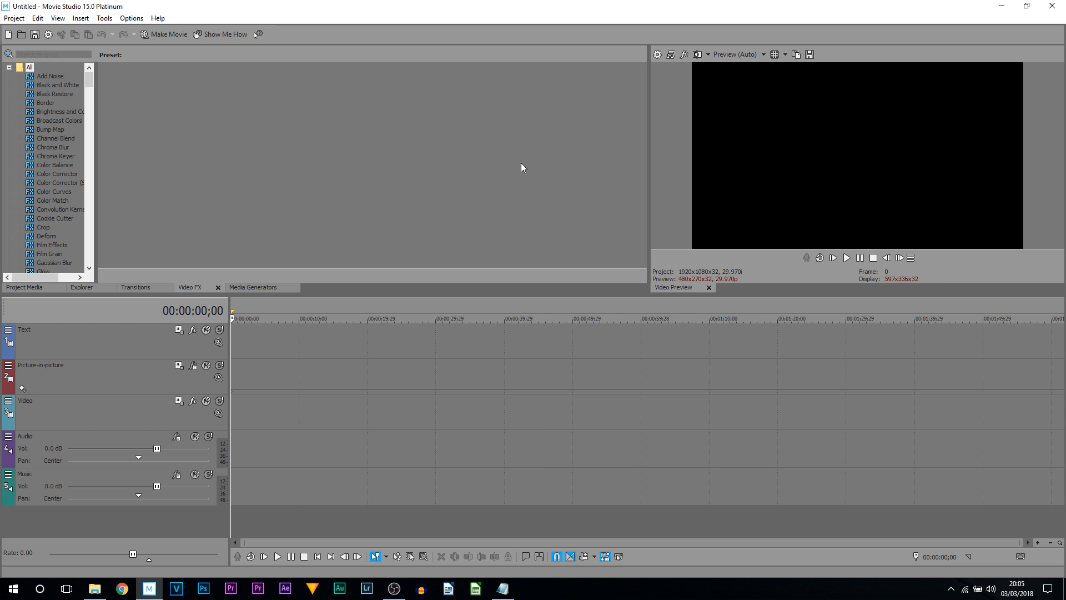
- Adjust the interface settings in the Display preferences, apply them and close the Preferences dialog
click(131, 18)
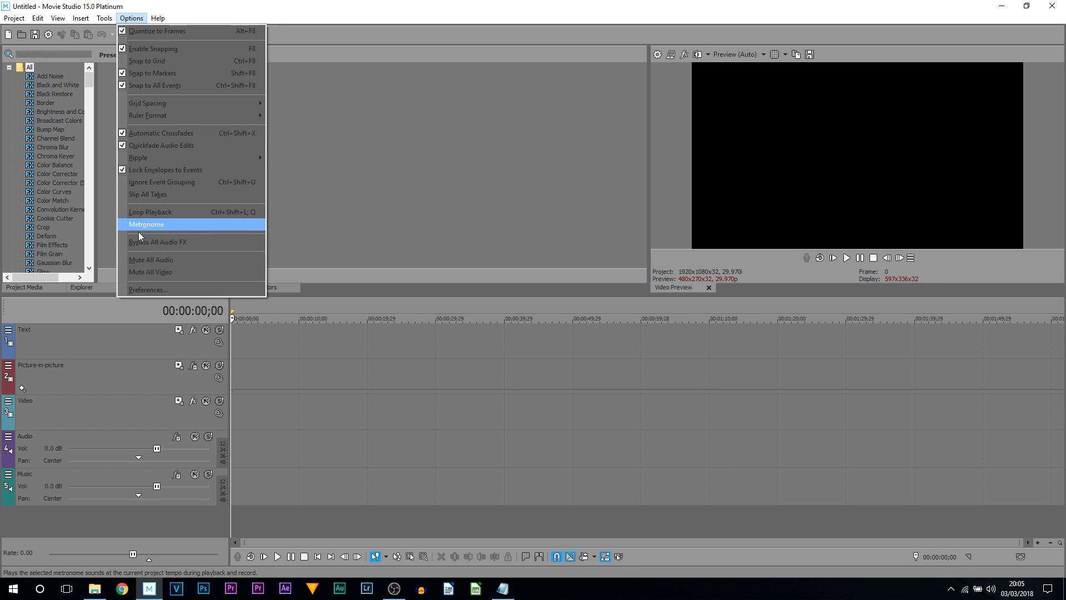
click(147, 289)
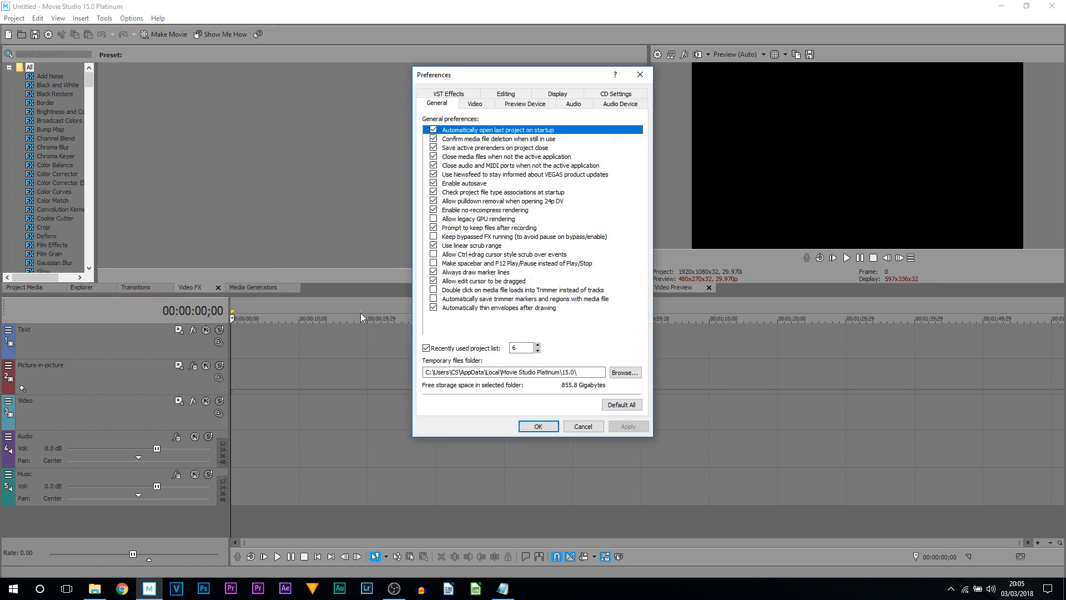
click(557, 94)
click(446, 221)
click(617, 426)
click(614, 231)
click(534, 425)
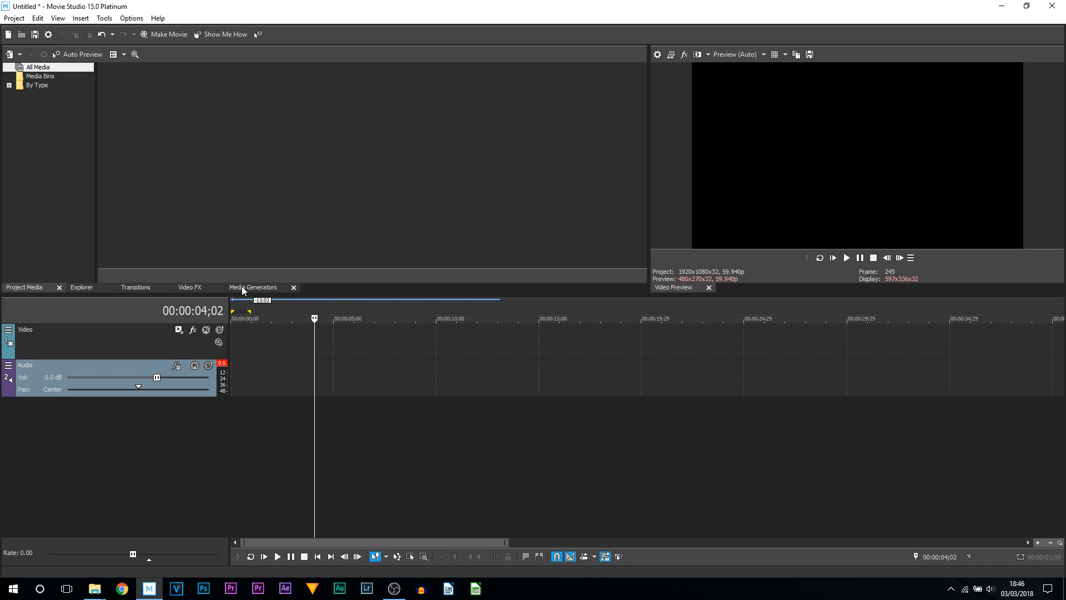
- Add a Titles & Text event using the Popup preset from Media Generators to the video track
click(257, 289)
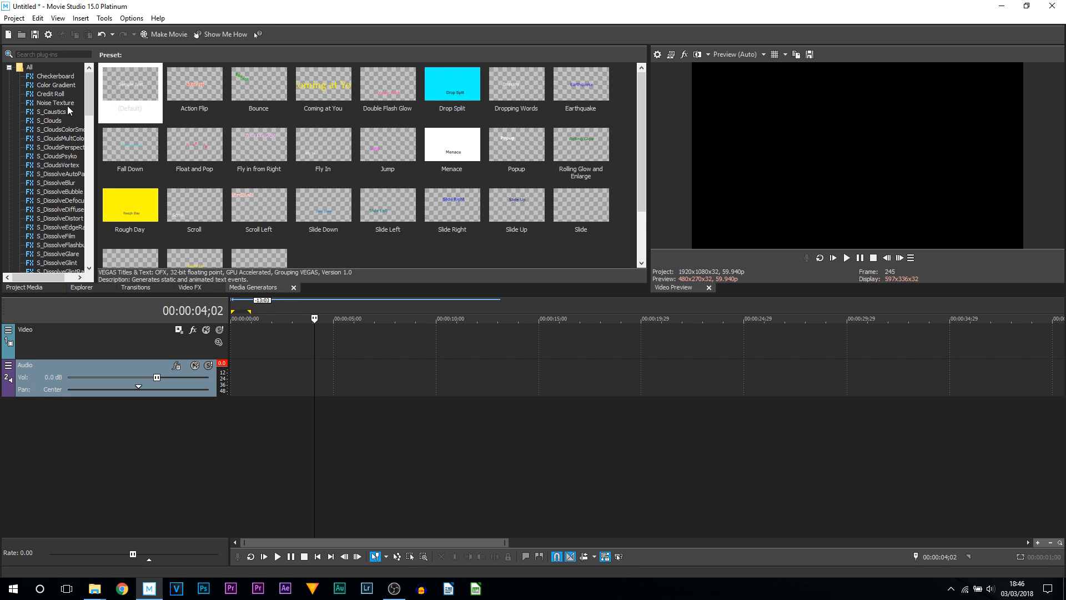
scroll(61, 167, down, 20)
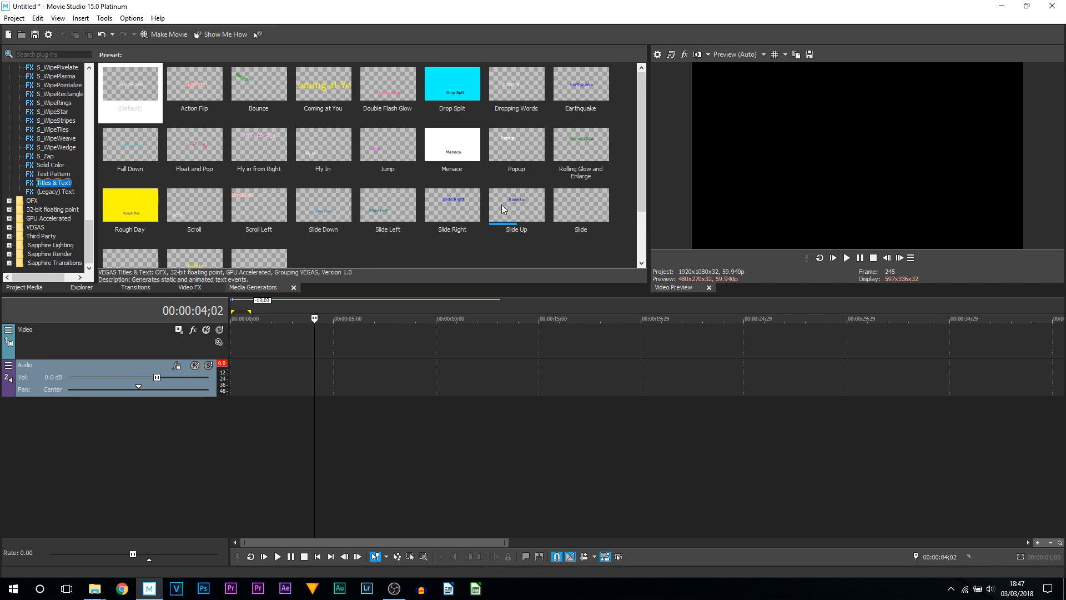
drag(527, 151, 260, 350)
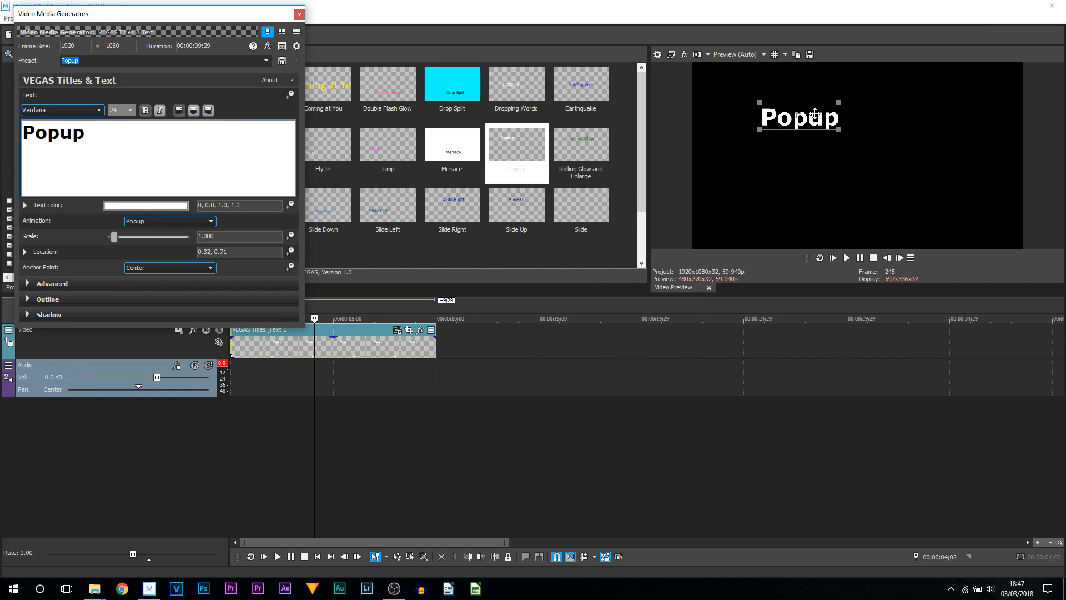
- Centre the title in the preview and replace its text with CasualSavage
drag(814, 114, 831, 163)
drag(782, 131, 867, 149)
click(102, 133)
drag(102, 133, 3, 133)
key(Caps_Lock)
text(C)
key(Caps_Lock)
text(asualSavage)
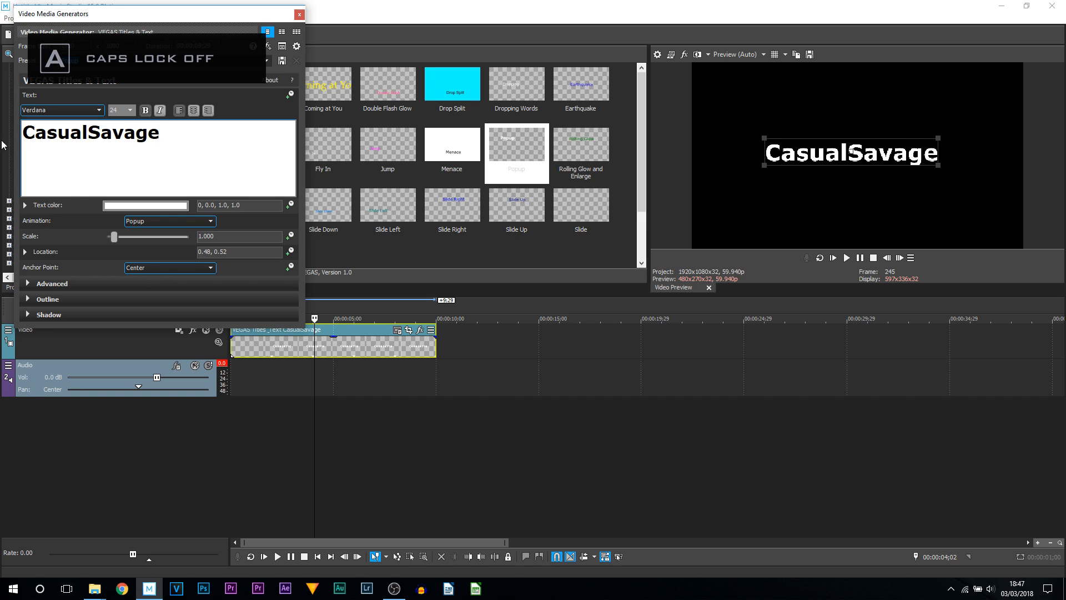
- Set the title text's font size to 20
key(ctrl+a)
click(130, 110)
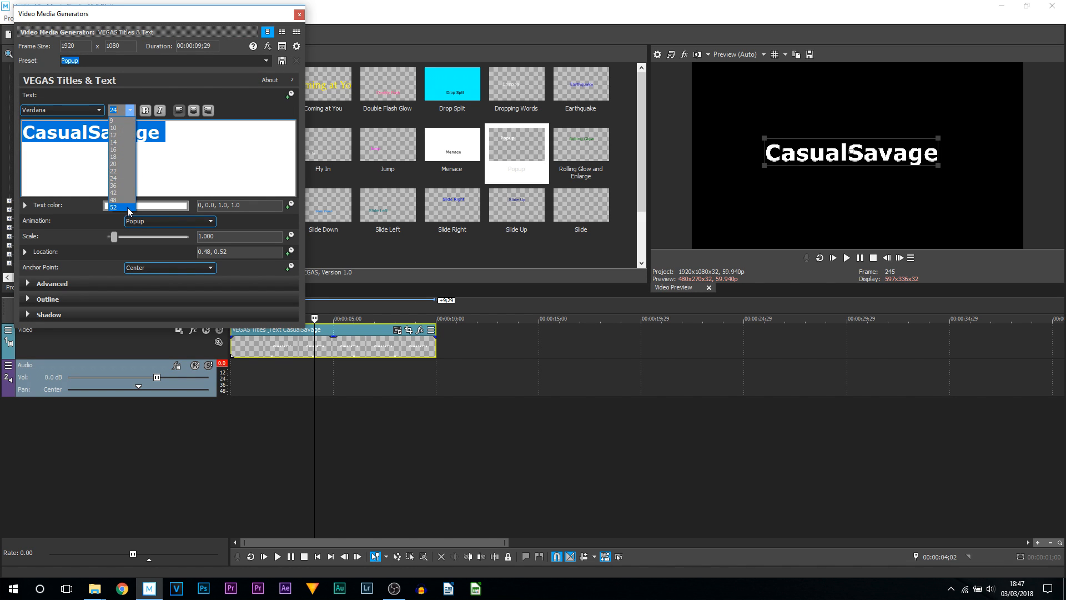
click(115, 164)
text(125)
key(Return)
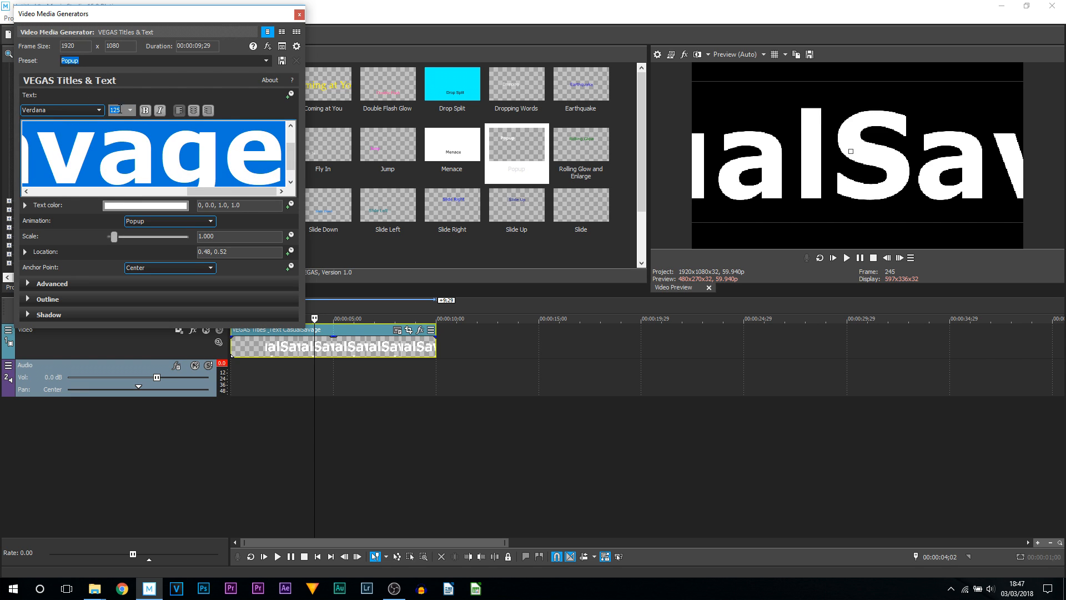
text(20)
key(Return)
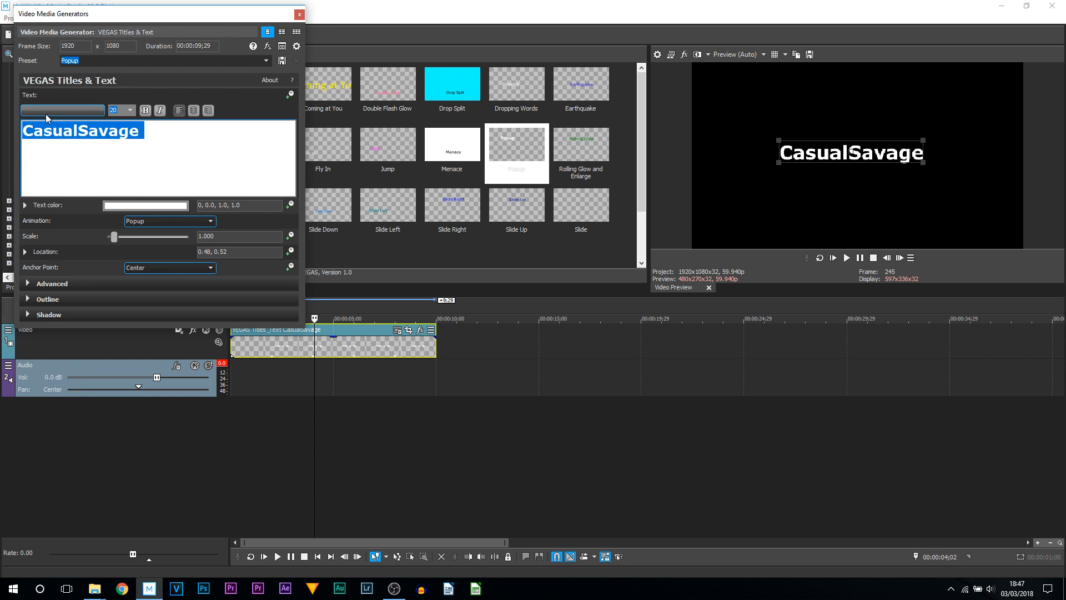
- Change the title font to Nova Square
click(44, 110)
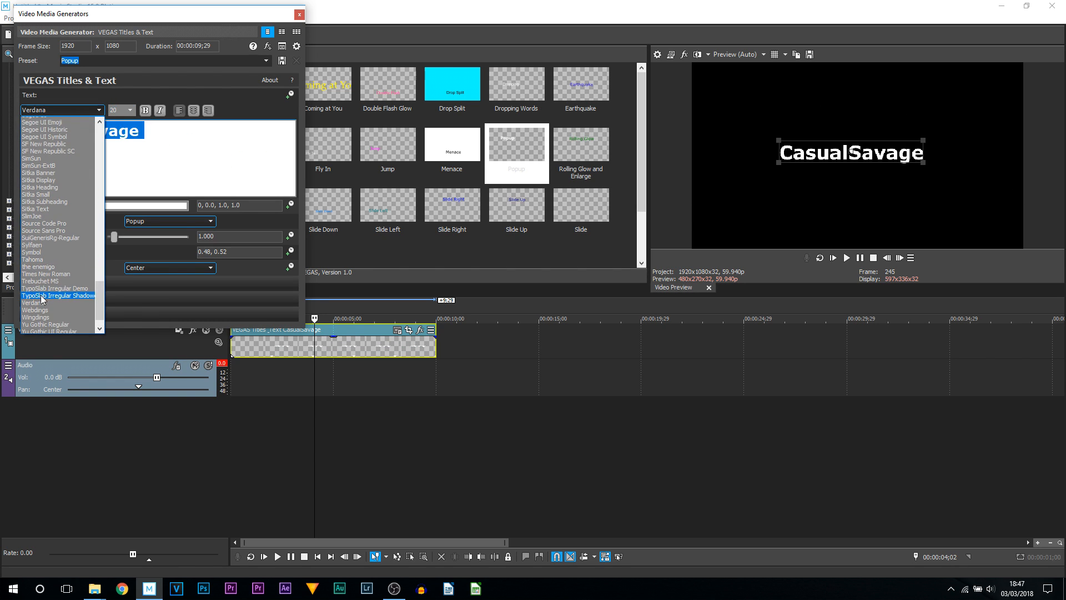
scroll(43, 299, up, 6)
scroll(41, 299, up, 7)
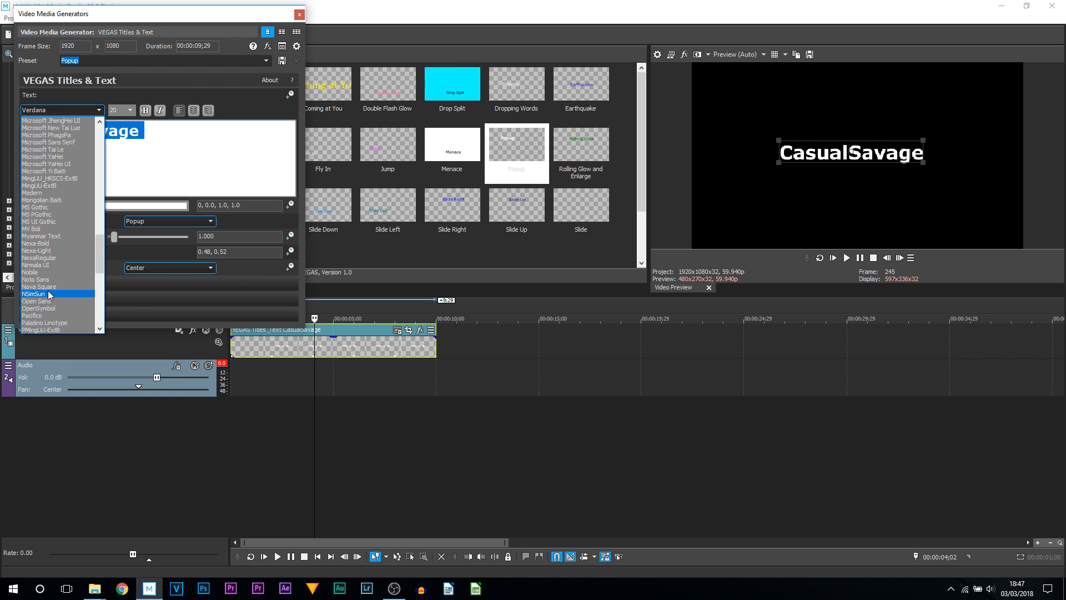
click(50, 286)
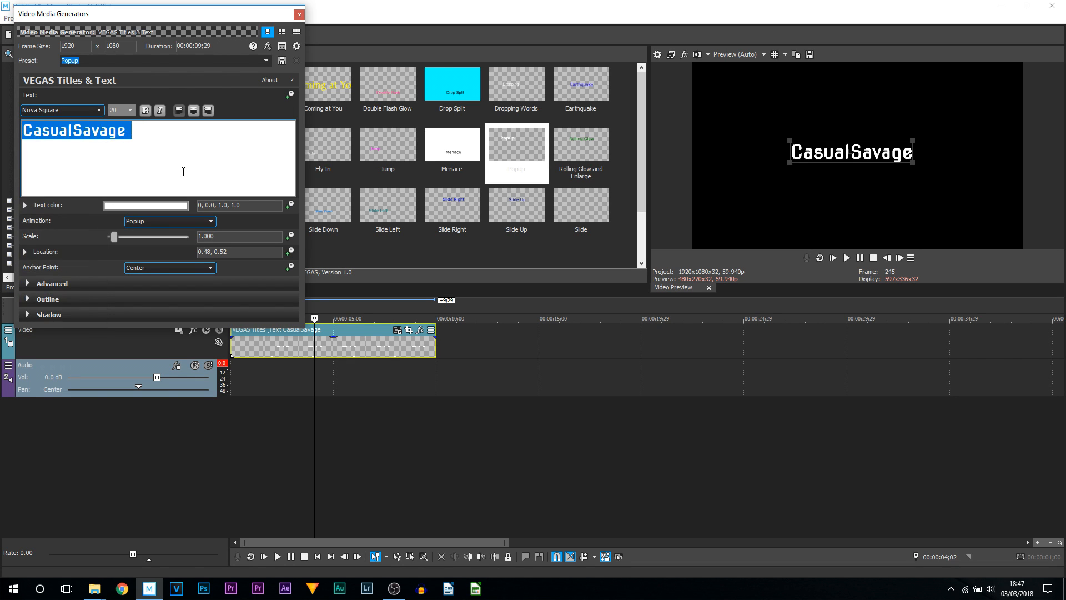
- Try bold and italic styles on the selected title text
click(189, 152)
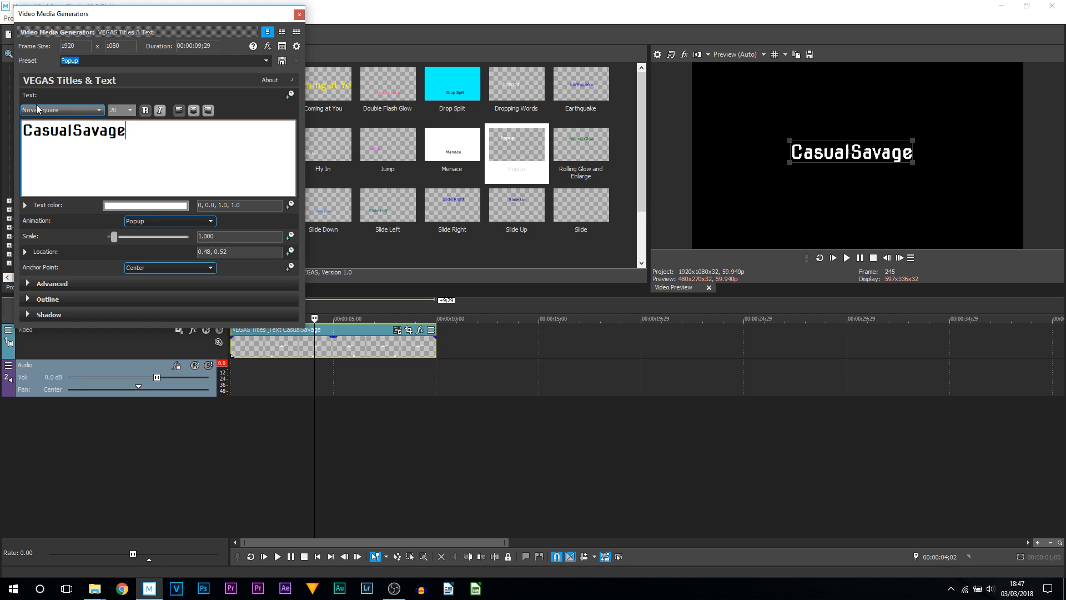
drag(23, 130, 152, 127)
click(160, 110)
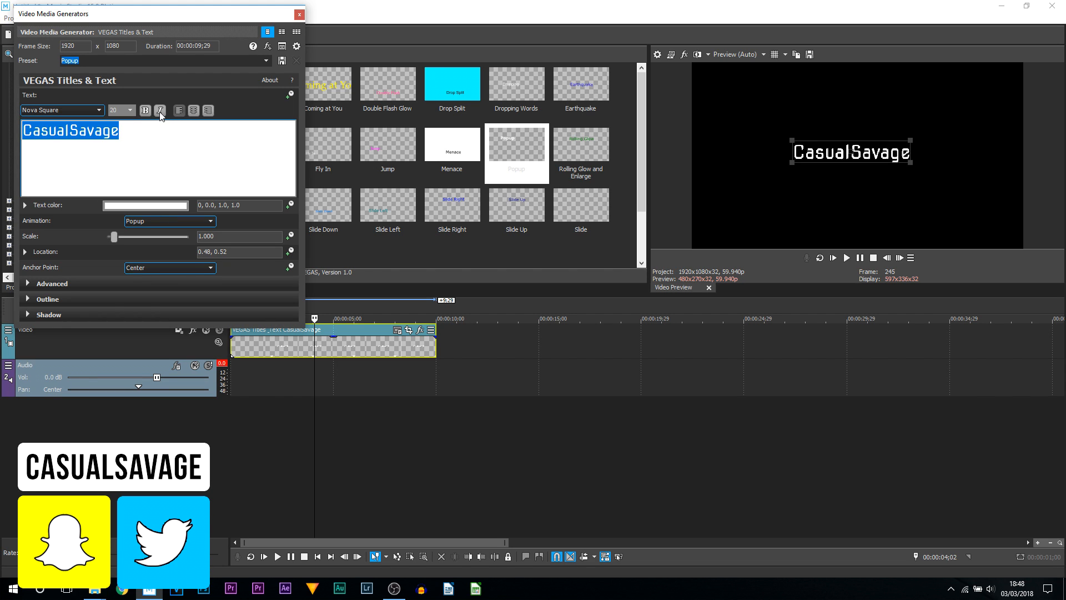
click(146, 112)
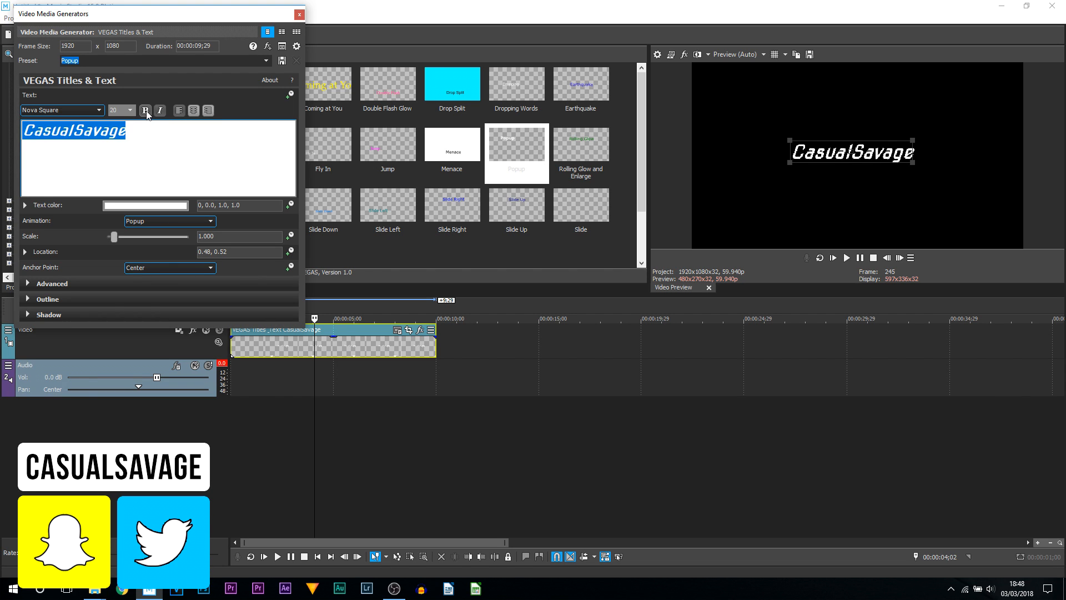
click(159, 111)
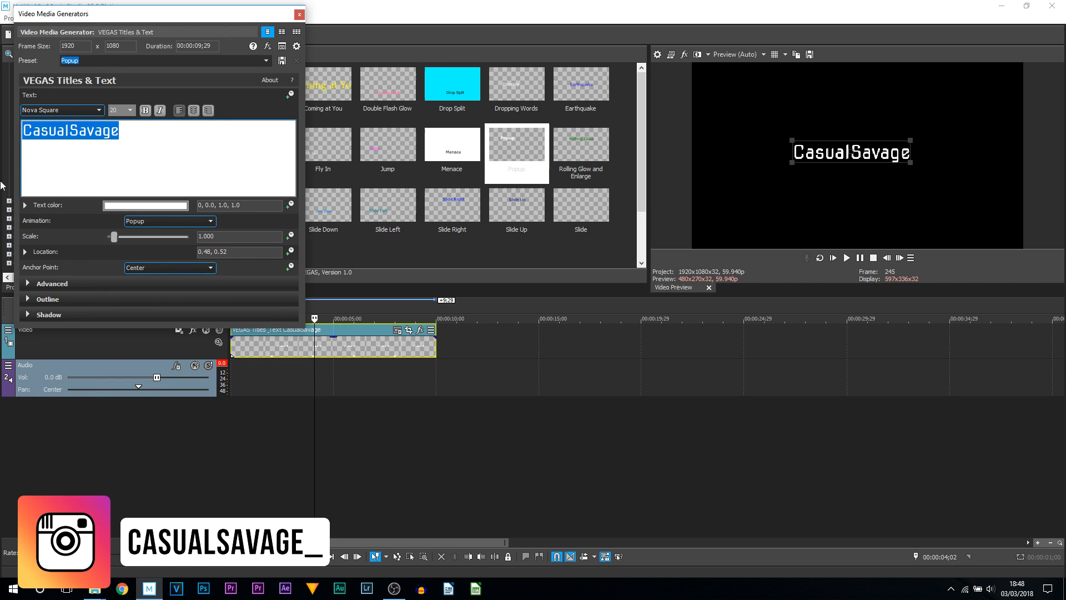
- Set the title's text color to blue
click(124, 209)
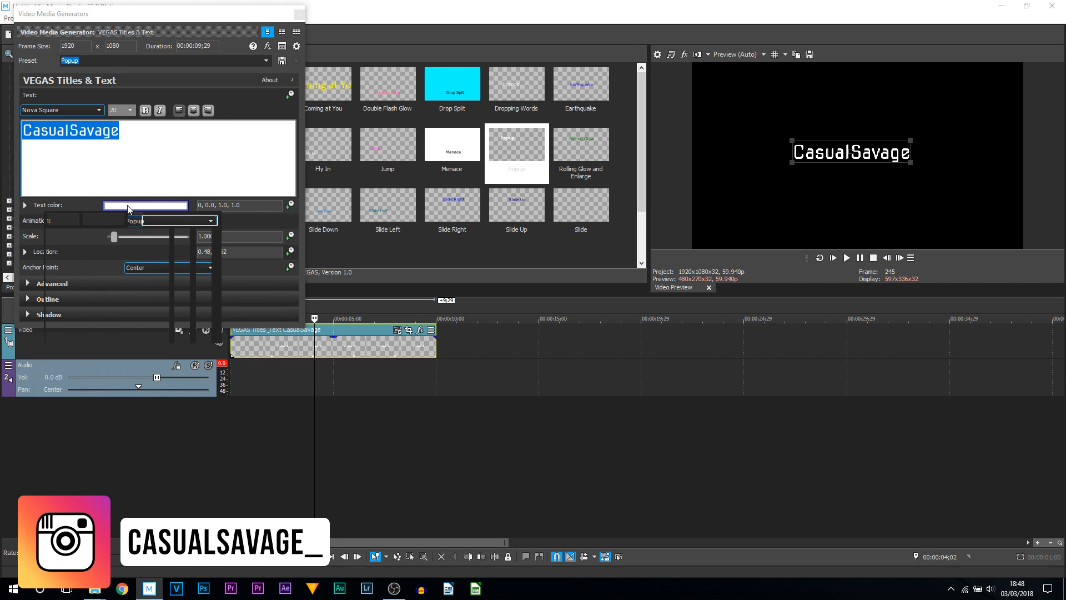
click(123, 248)
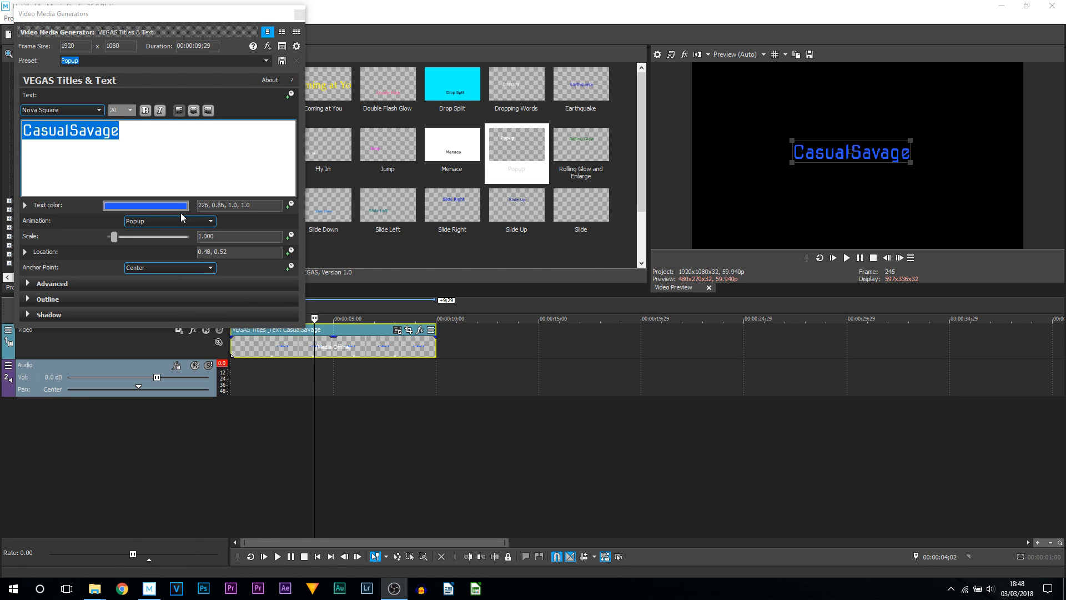
- Increase the title's scale to about 1.447
click(147, 222)
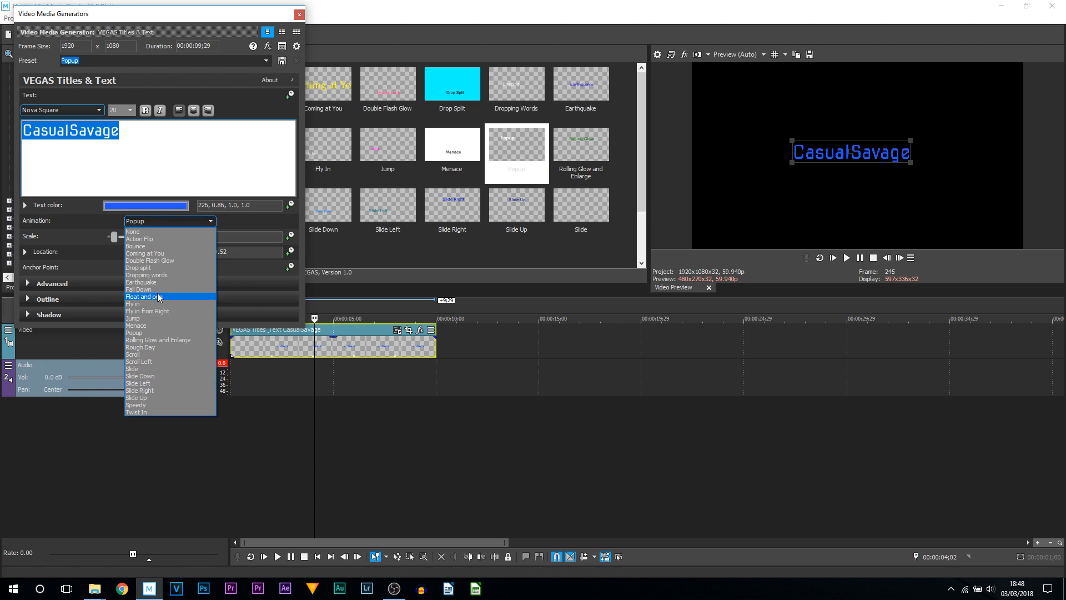
click(60, 230)
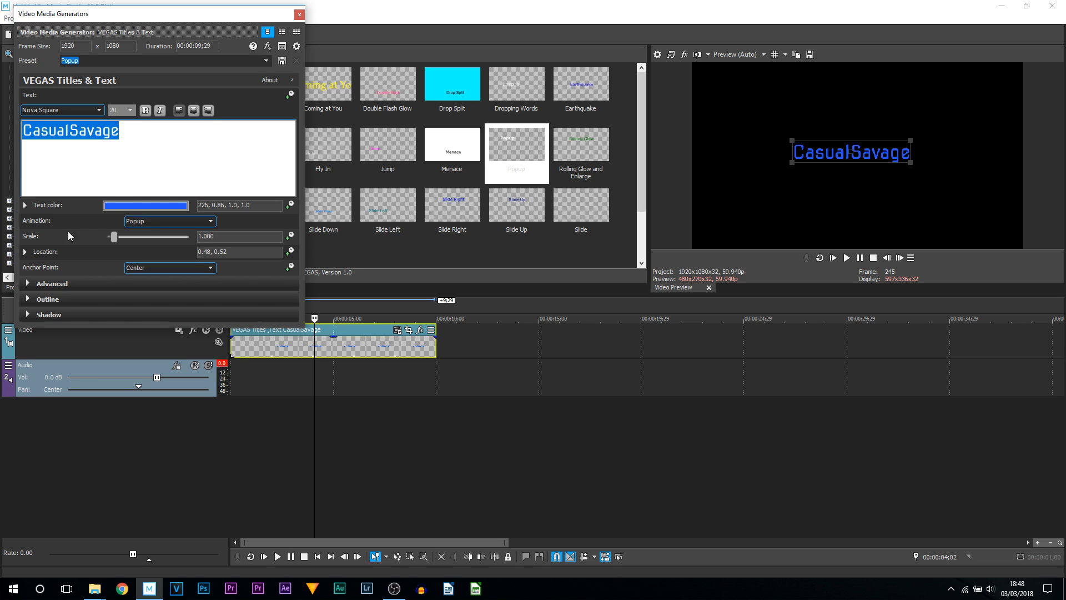
mouse_move(114, 238)
mouse_down()
mouse_move(136, 235)
mouse_move(107, 238)
mouse_move(118, 242)
mouse_up()
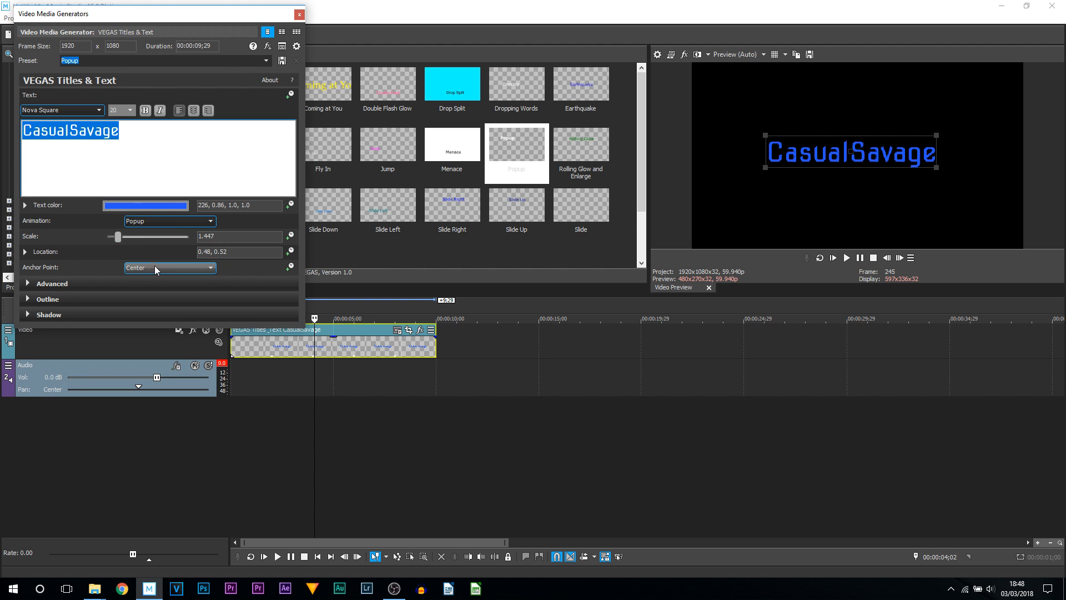
- Move the title to about 0.50, 0.51 in the frame
click(893, 140)
mouse_move(893, 140)
mouse_down()
mouse_move(874, 151)
mouse_move(886, 156)
mouse_up()
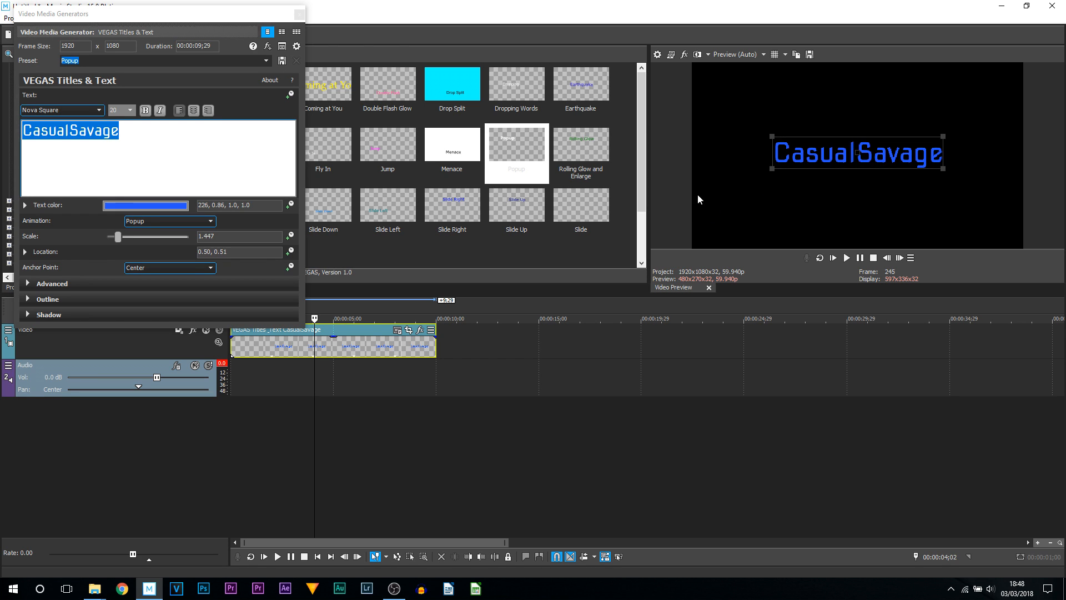
- Set the title's background under Advanced to an opaque off-white color
click(29, 283)
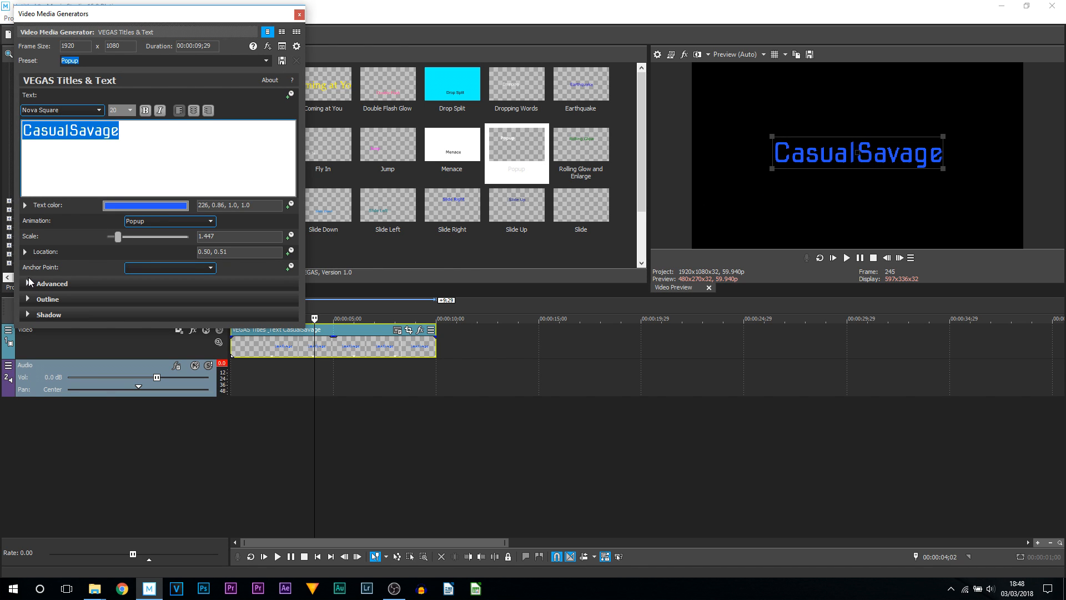
click(29, 283)
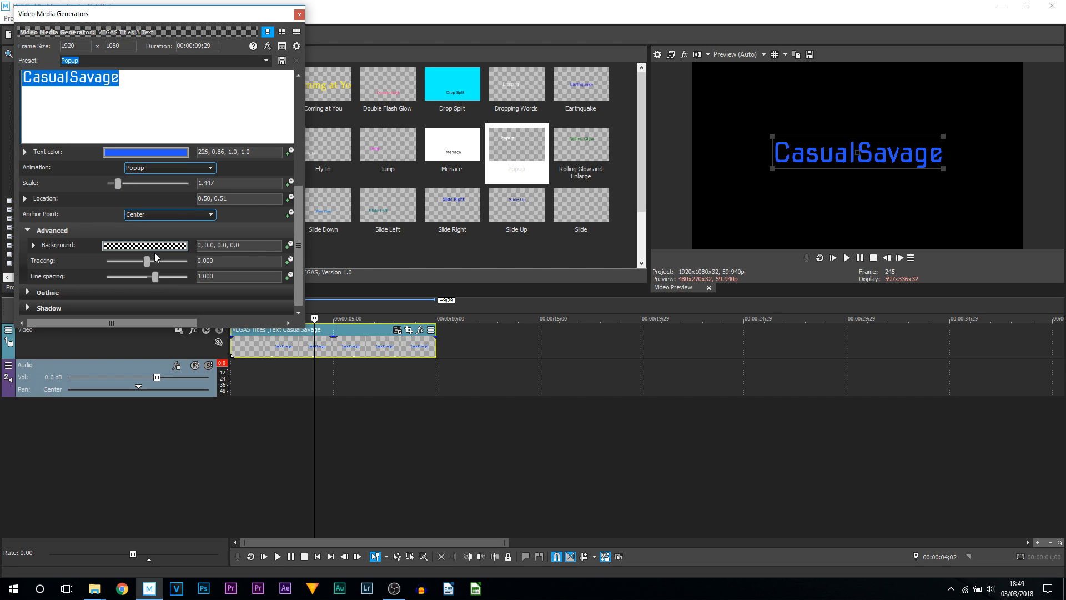
click(143, 247)
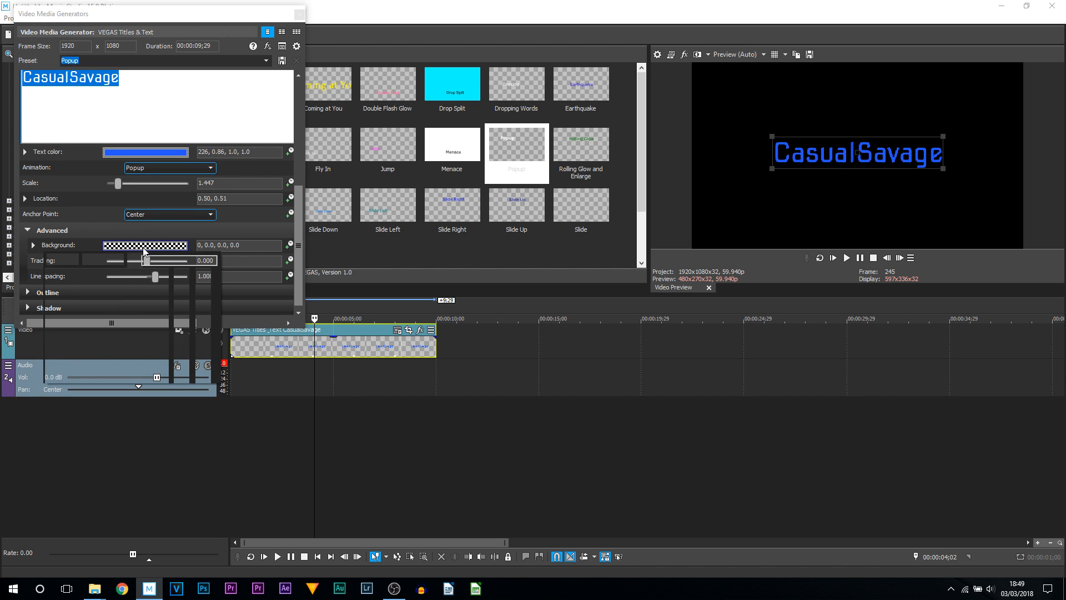
click(182, 295)
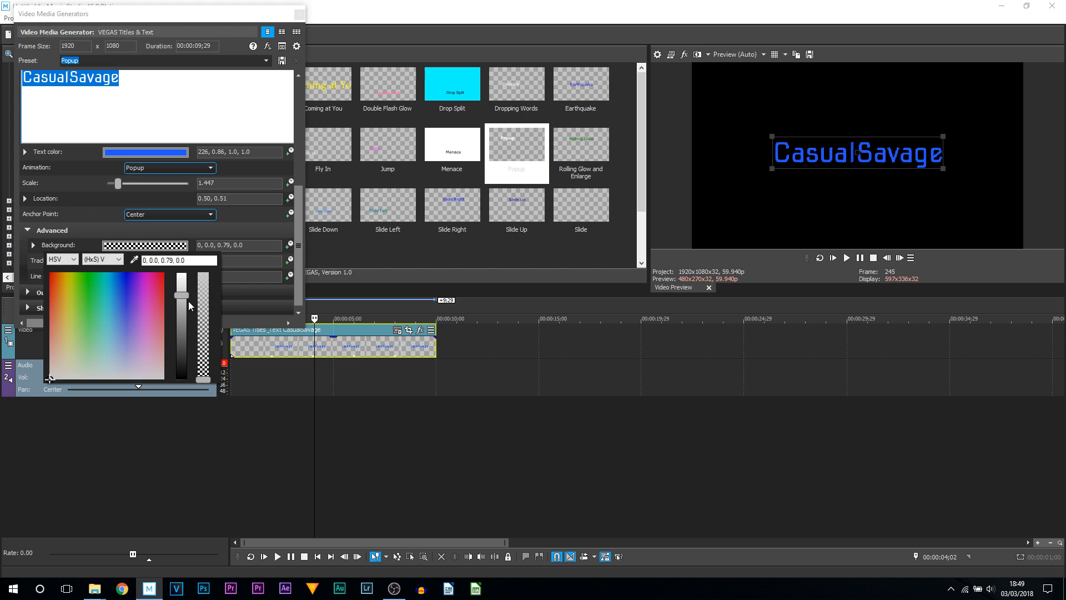
drag(181, 295, 182, 251)
click(66, 375)
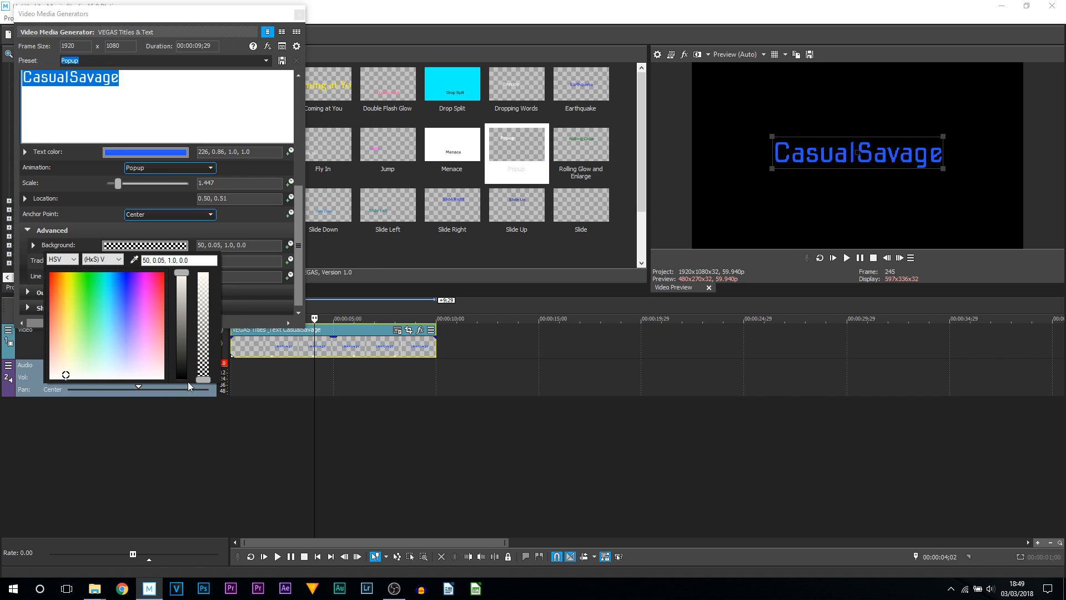
drag(205, 381, 208, 281)
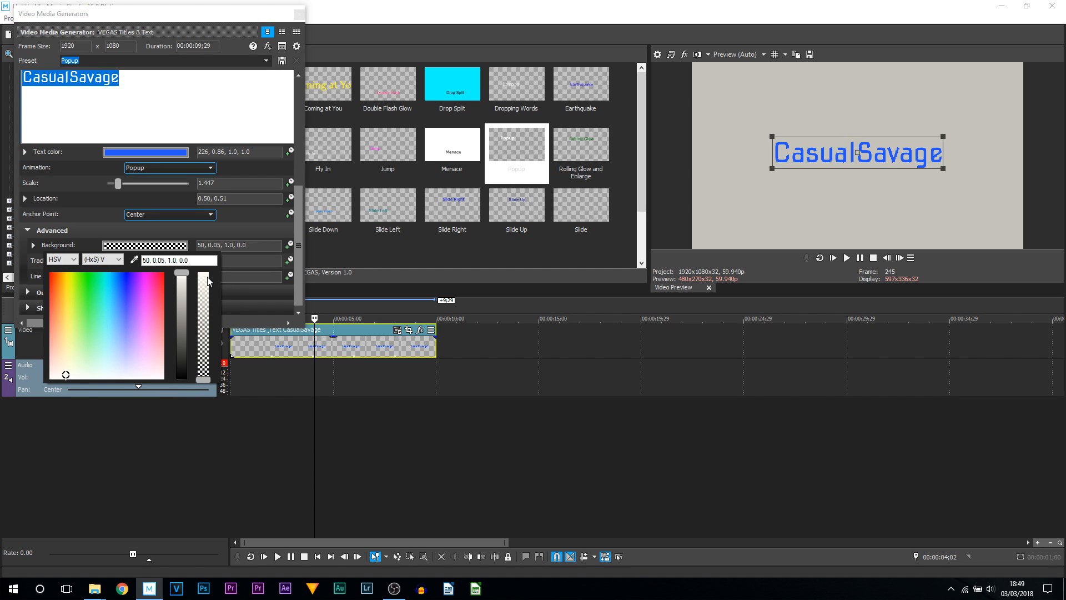
click(227, 226)
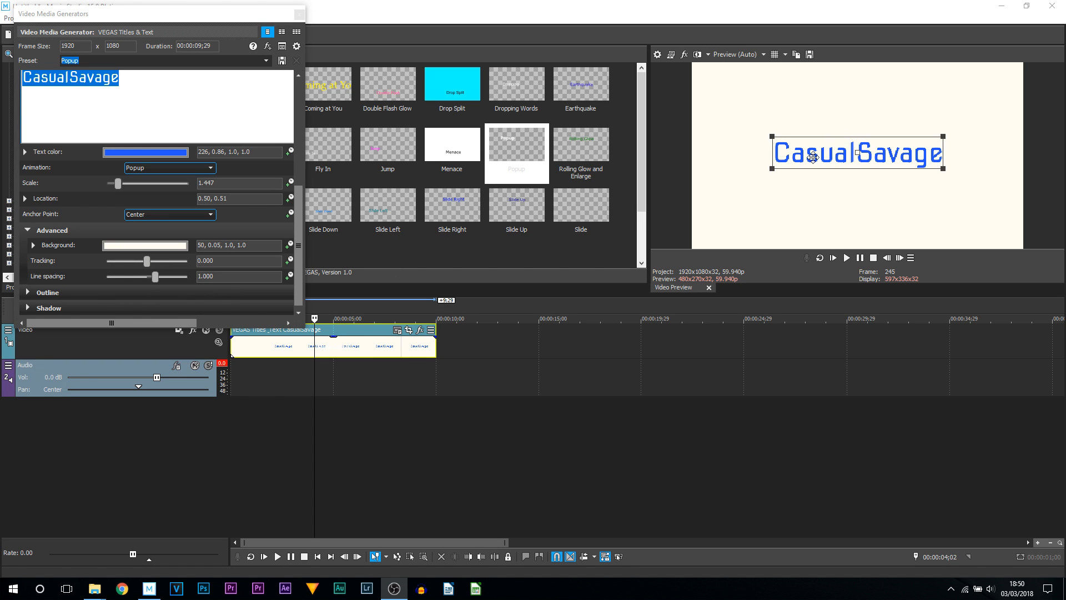
- Set the title's tracking to 0.170 and line spacing to about 0.986
mouse_move(148, 265)
mouse_down()
mouse_move(158, 265)
mouse_move(149, 269)
mouse_up()
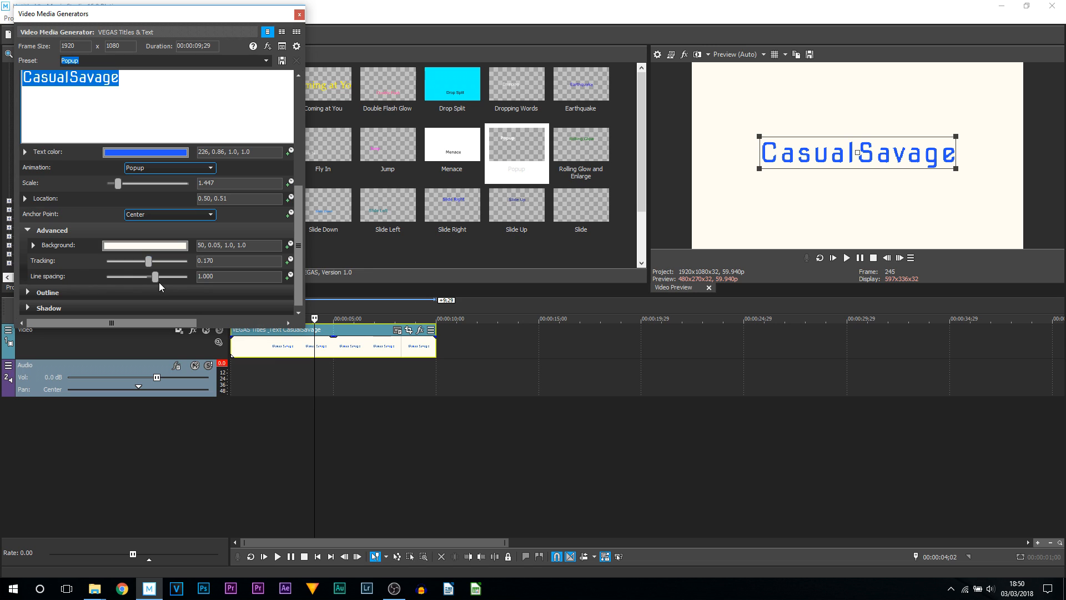
click(70, 81)
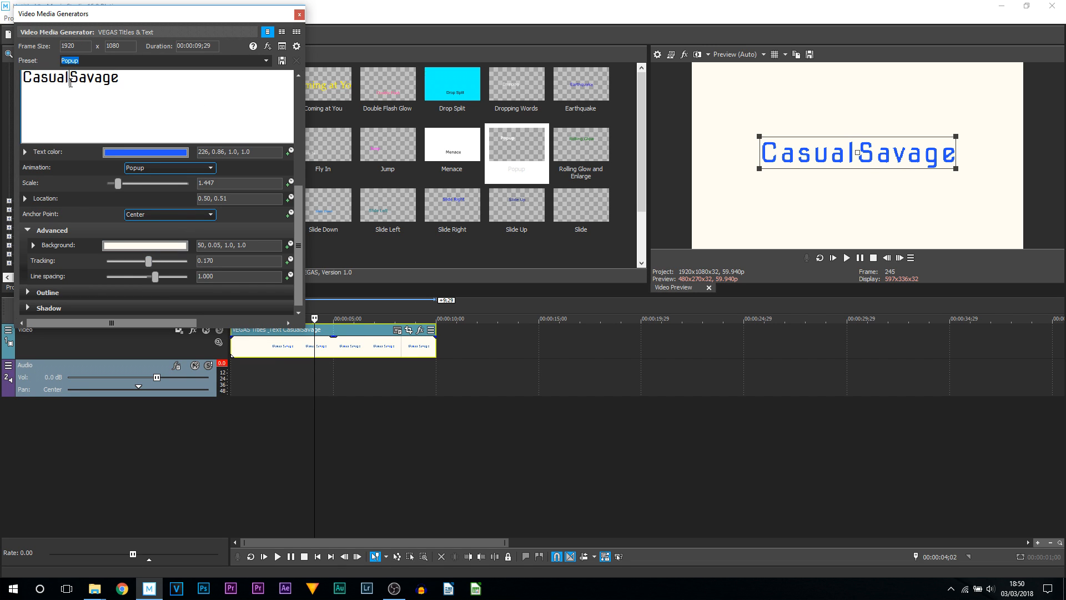
key(Return)
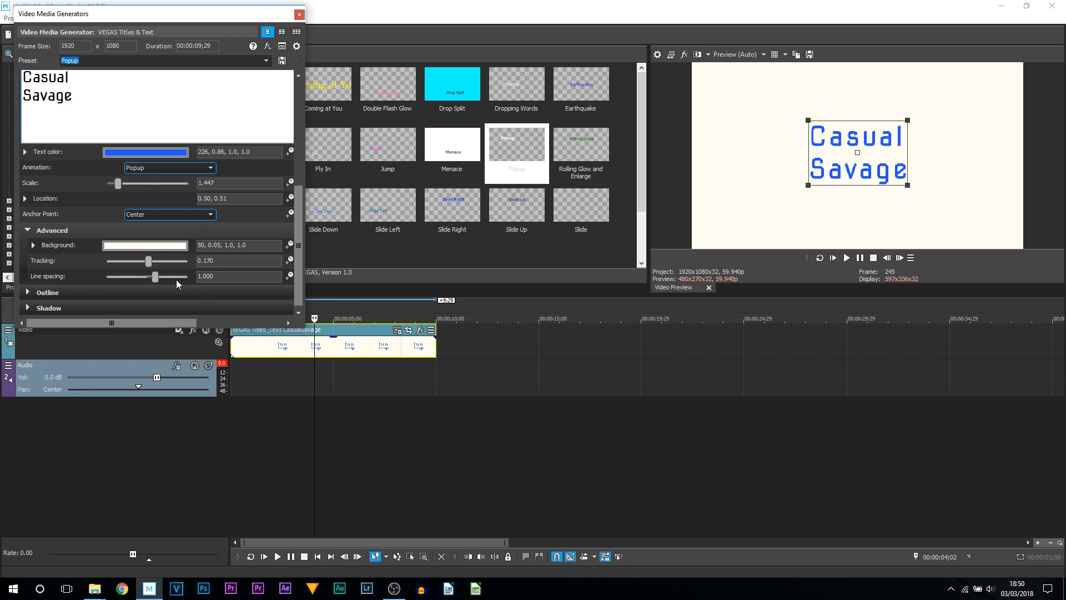
mouse_move(155, 275)
mouse_down()
mouse_move(176, 276)
mouse_move(156, 275)
mouse_up()
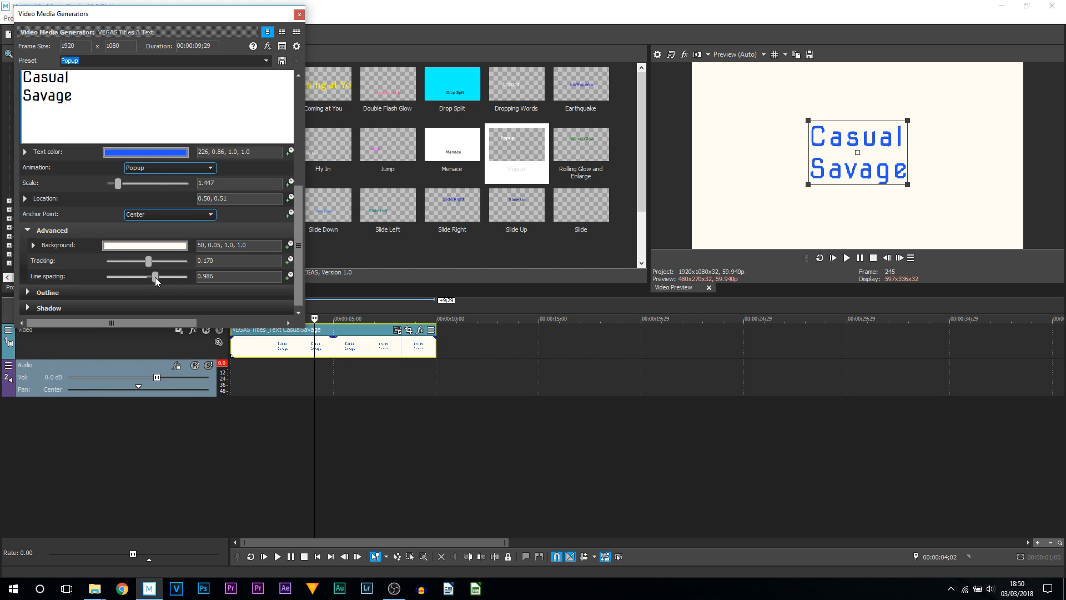
click(94, 82)
key(Delete)
- Add a black outline to the title with an outline width of about 5.646
click(27, 293)
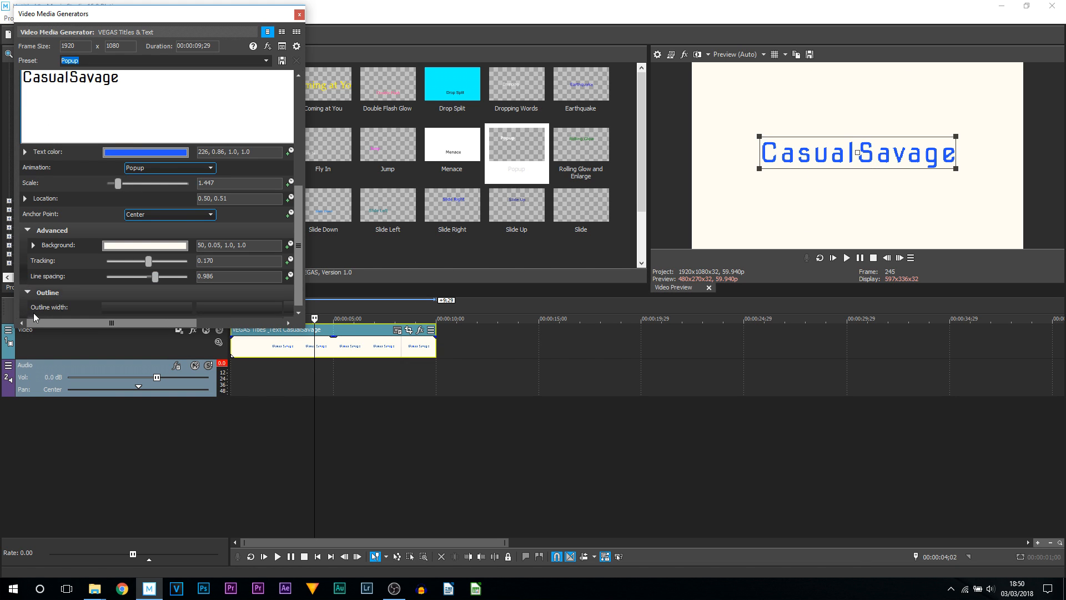
scroll(61, 287, down, 1)
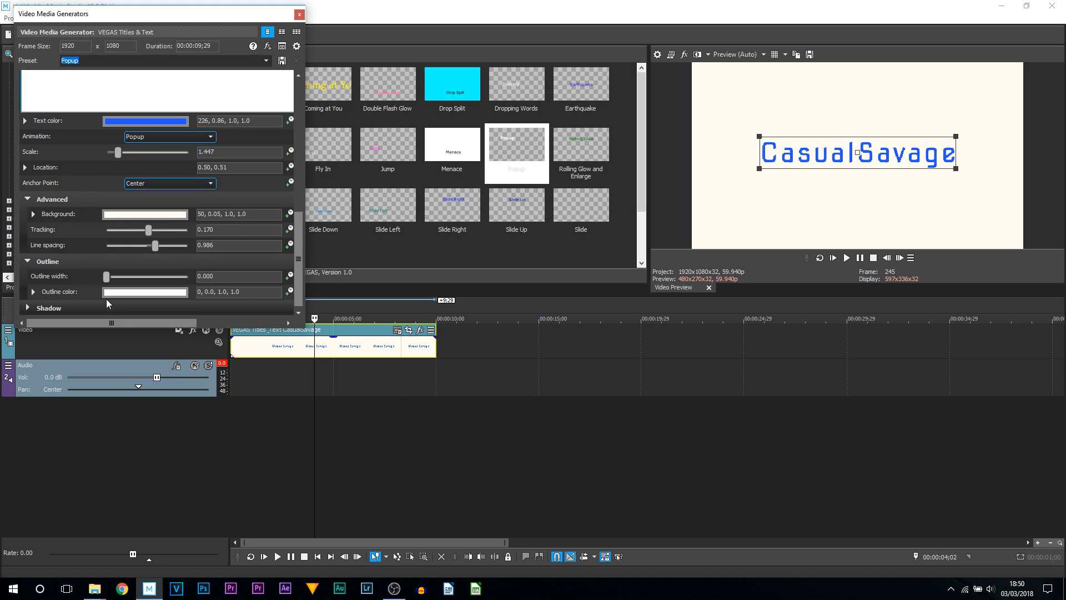
key(alt+Tab)
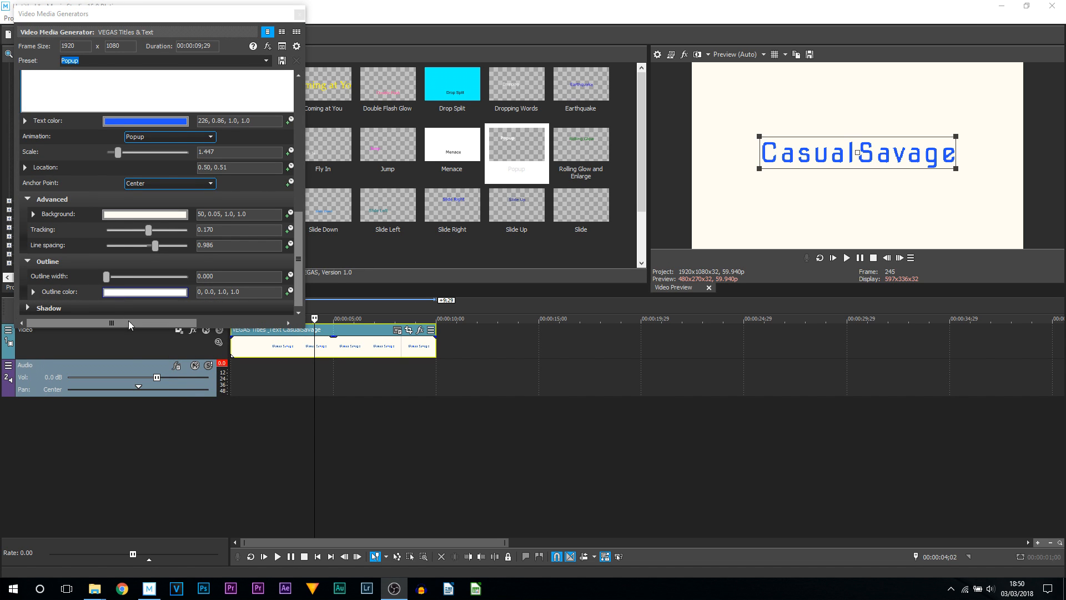
click(143, 293)
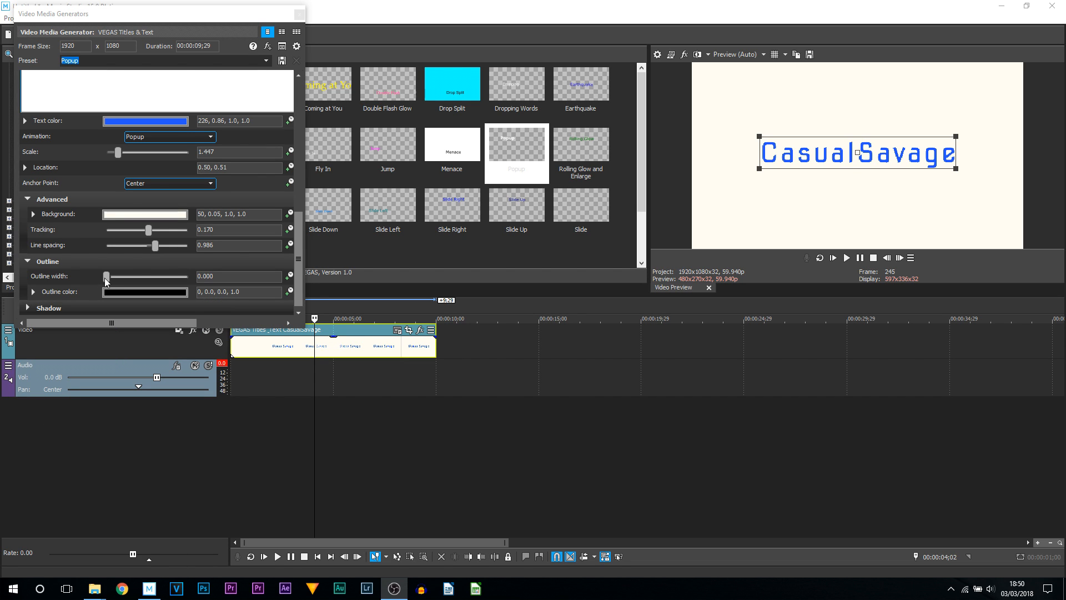
drag(106, 277, 160, 280)
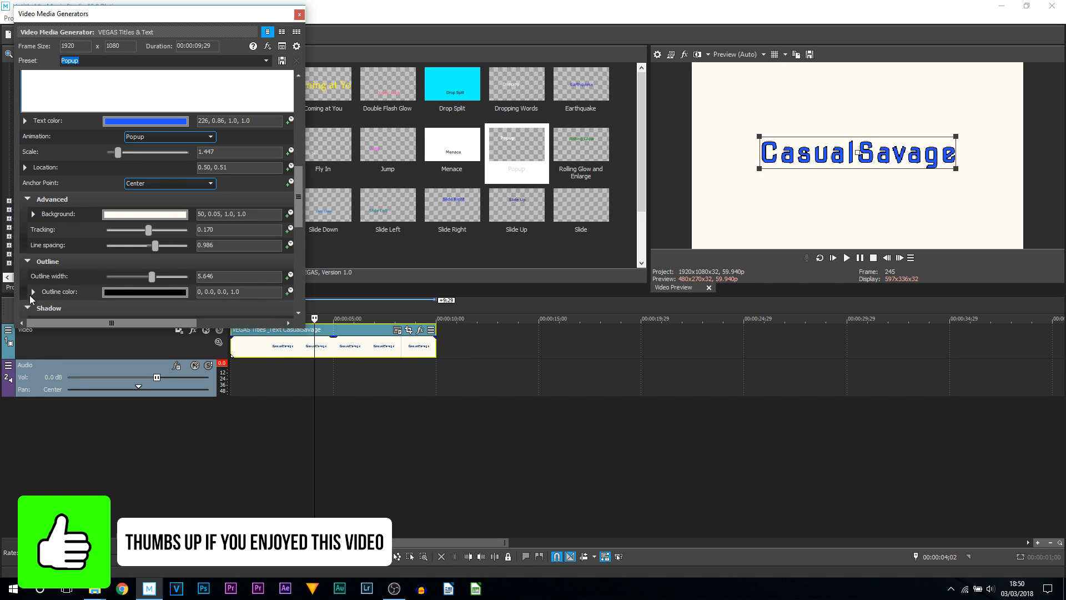
- Enable the title's shadow, set both shadow offsets to 0.020, and close the generator
click(28, 308)
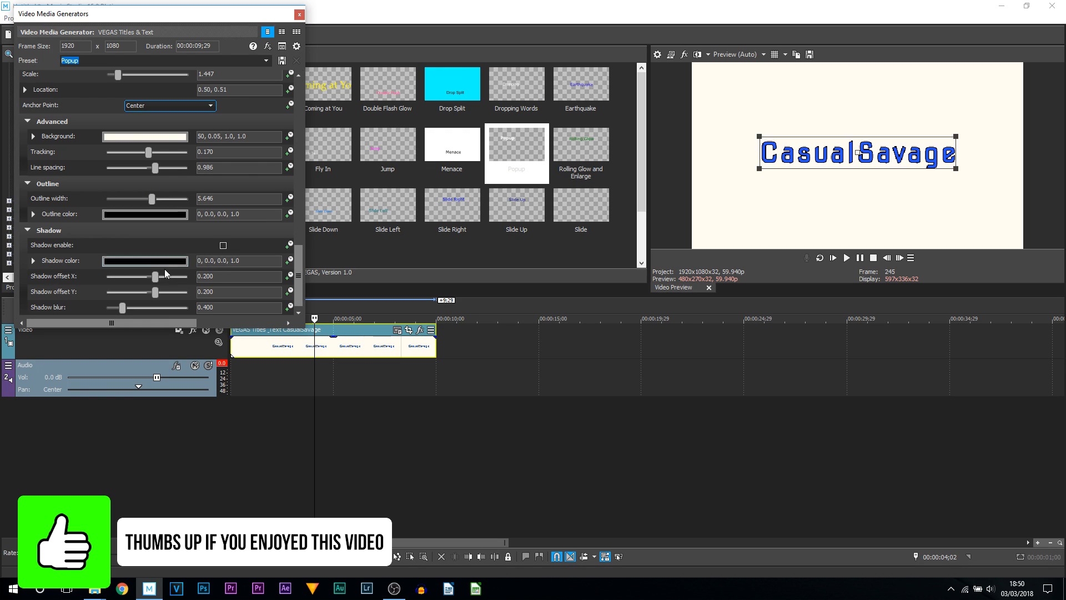
click(223, 246)
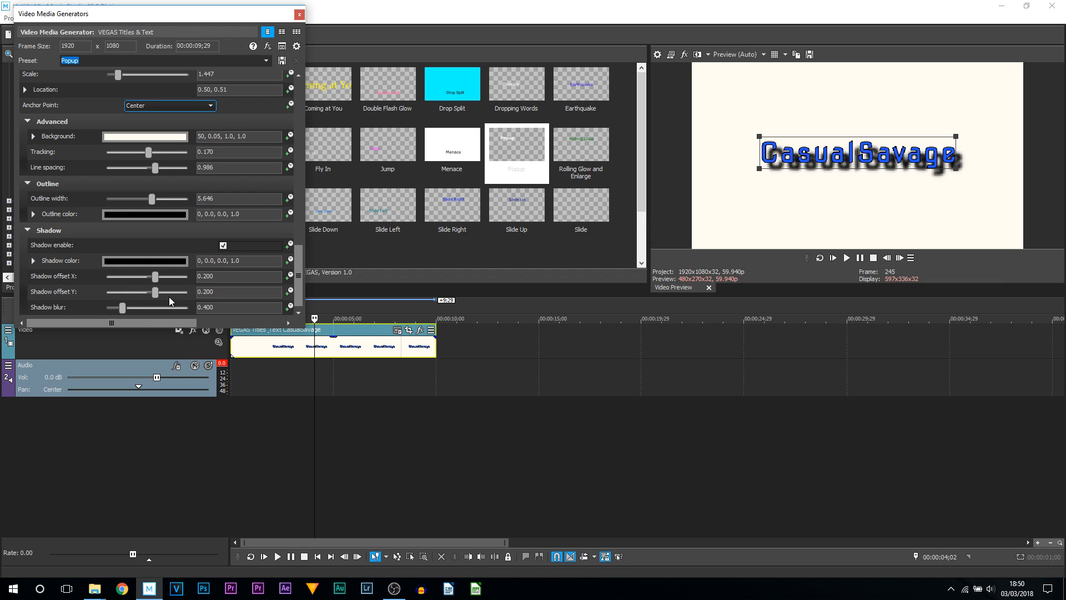
drag(156, 275, 146, 294)
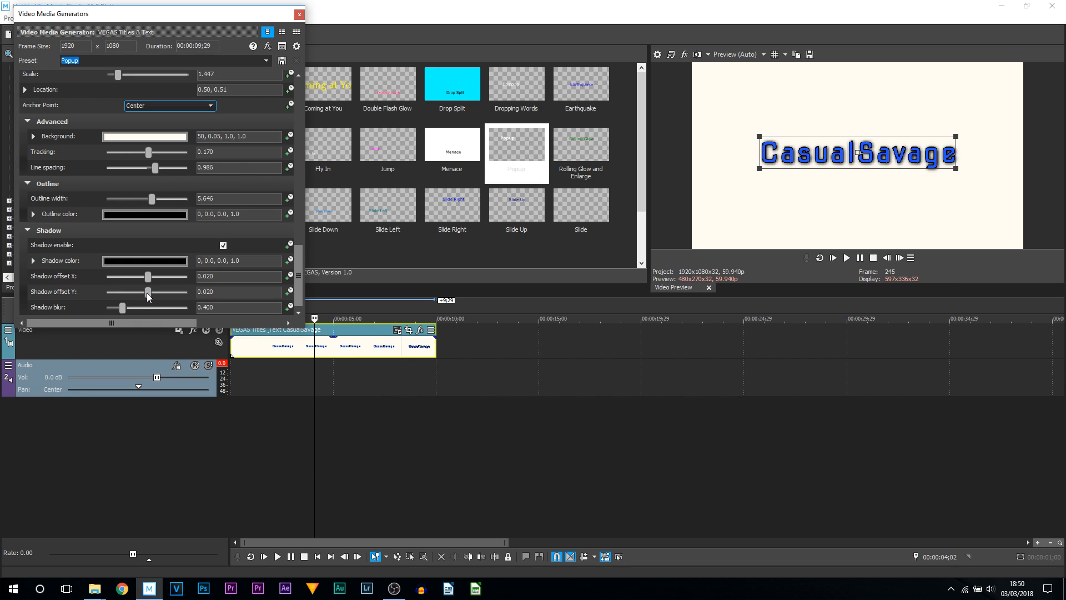
click(300, 14)
- Play the title animation back from the beginning of the timeline
key(Home)
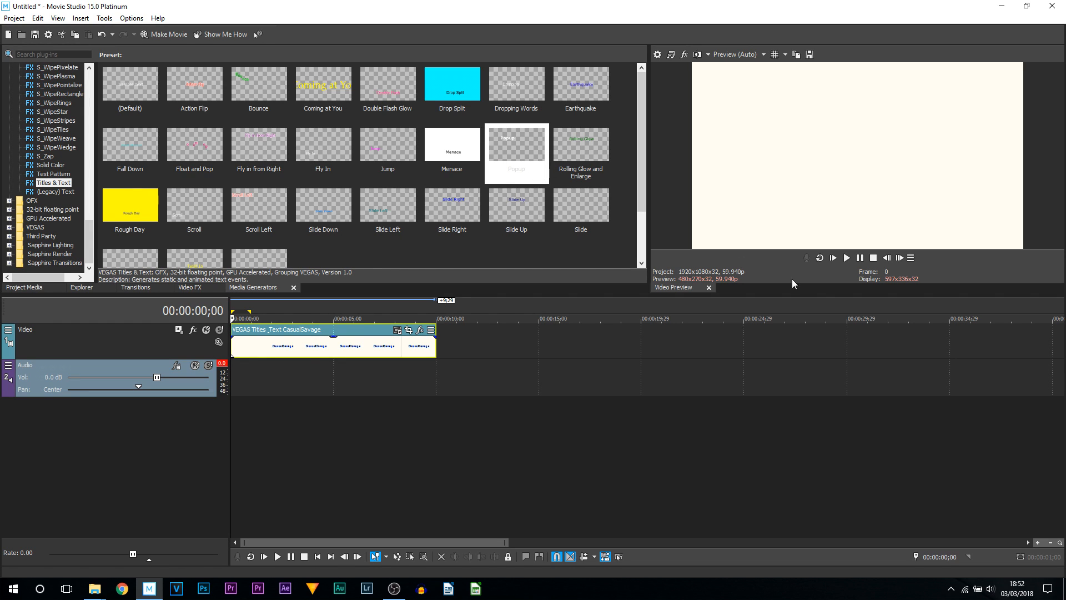
click(859, 258)
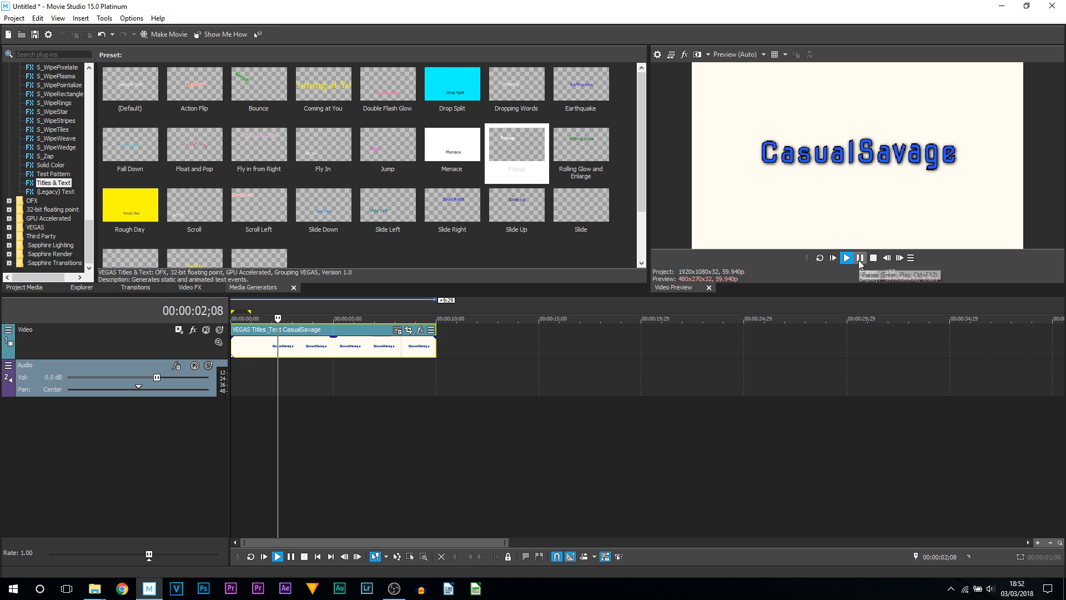
click(860, 258)
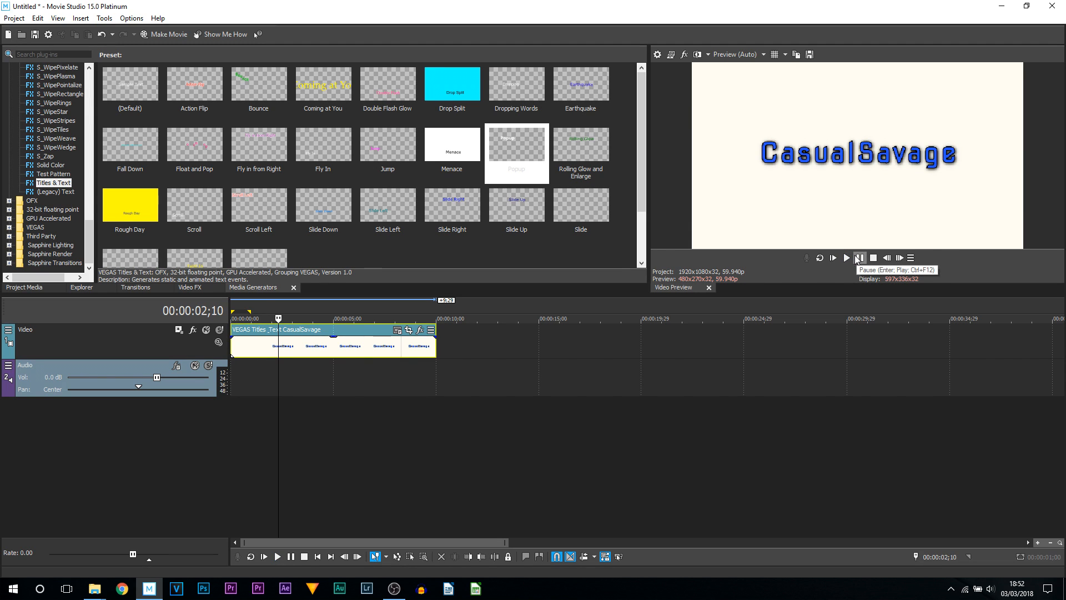
drag(278, 361, 227, 364)
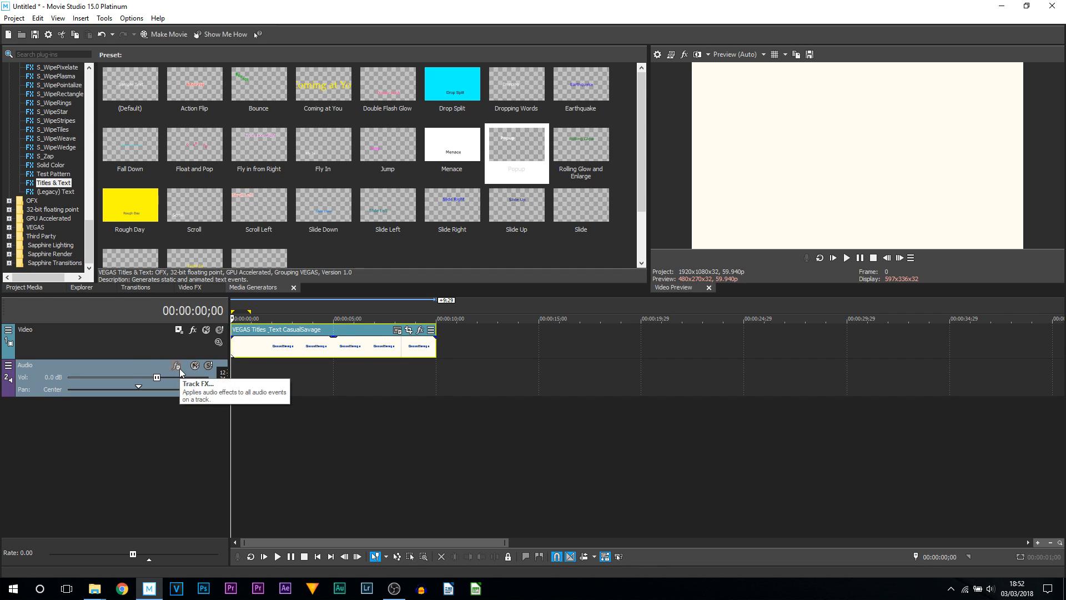
key(space)
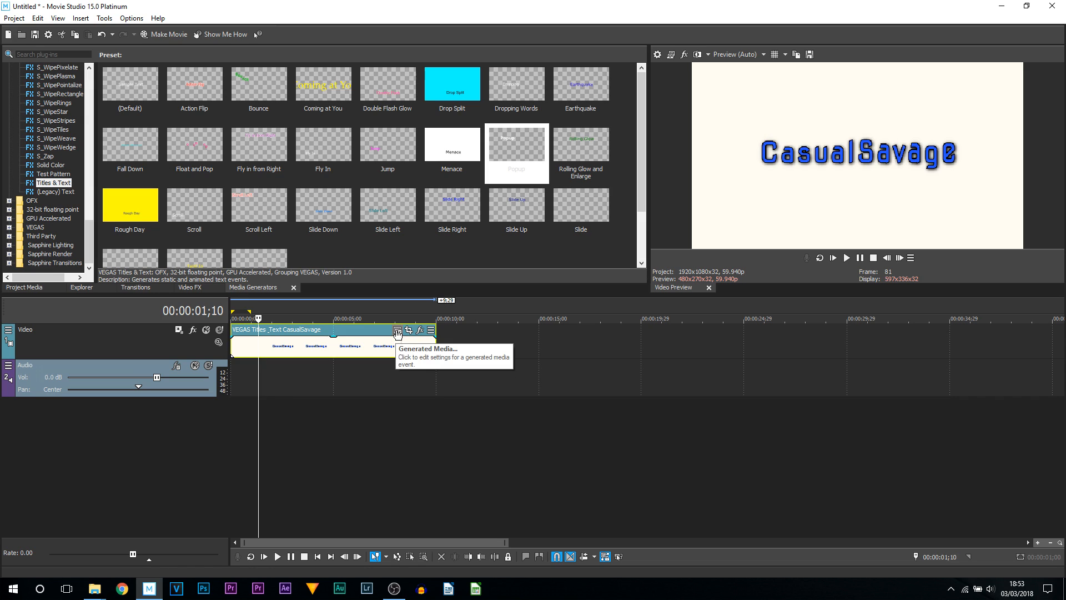
- Reopen the title's generated media settings and save them as a new preset named Popup_Sample
click(398, 332)
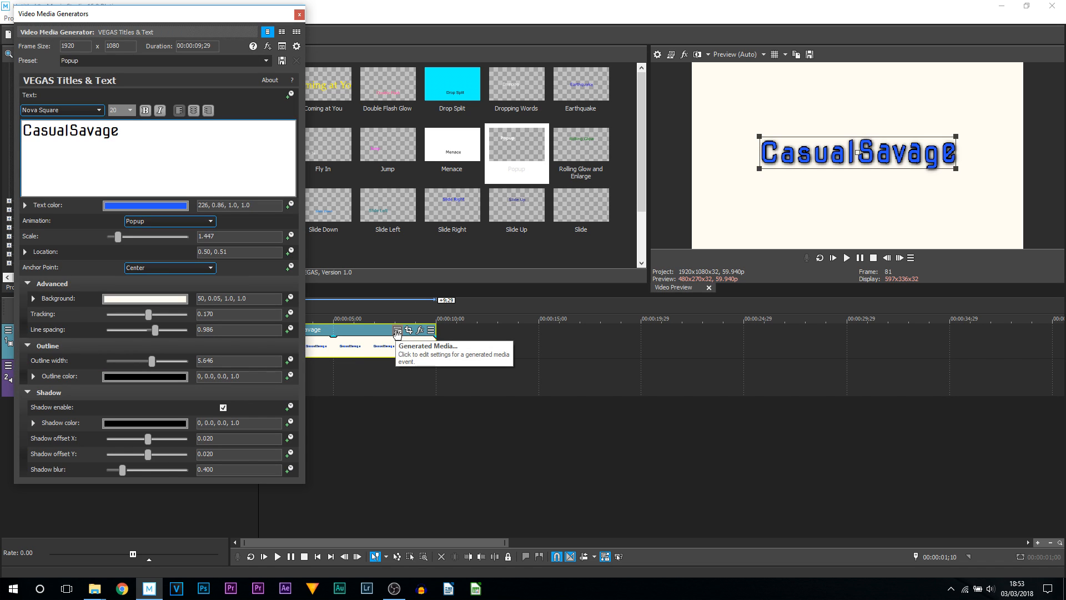
click(179, 167)
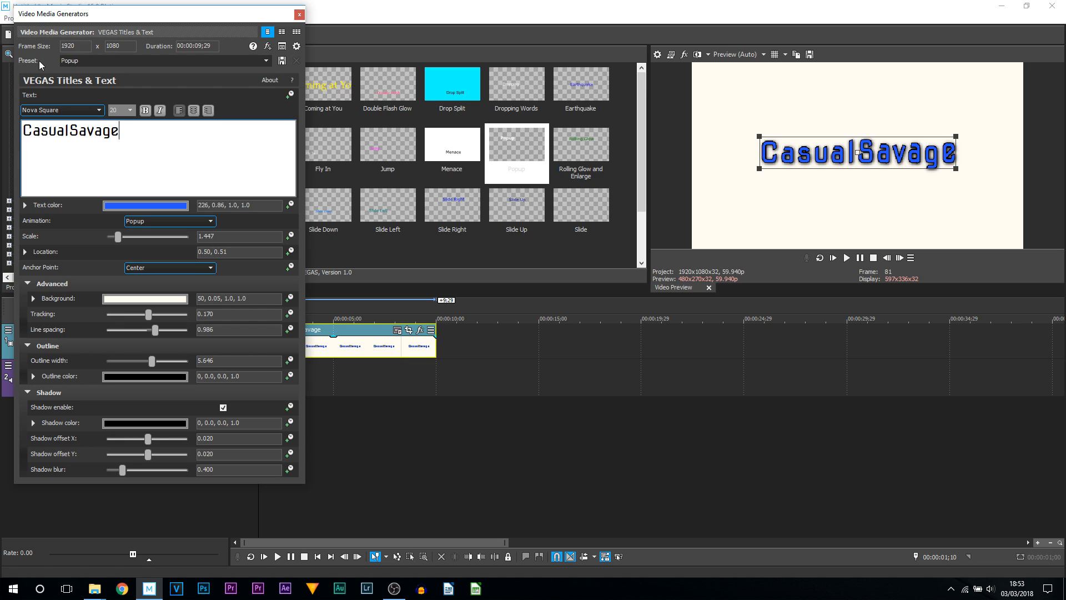
click(97, 61)
key(Right)
key(Caps_Lock)
click(283, 61)
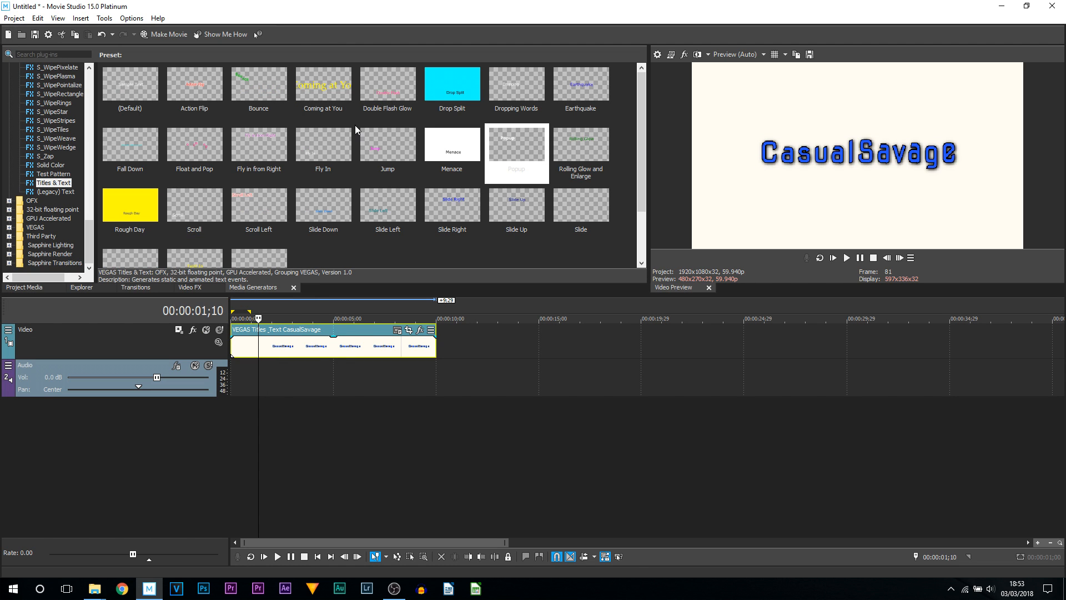
- Add the Popup_Sample title preset as a second event at about 13 seconds, then close the generator
click(62, 174)
click(63, 183)
scroll(137, 184, down, 2)
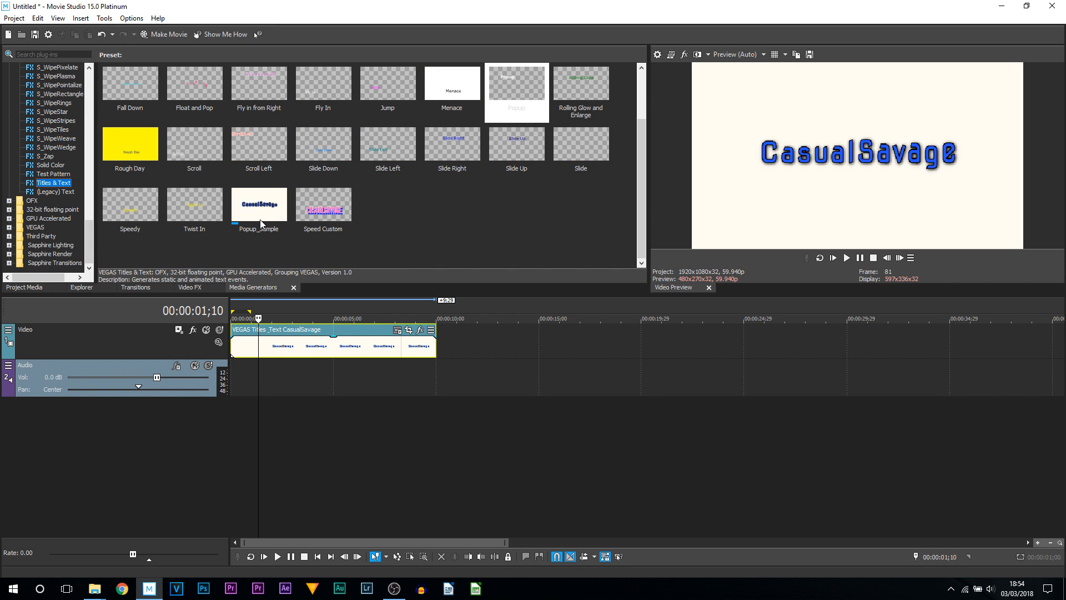
drag(259, 217, 560, 352)
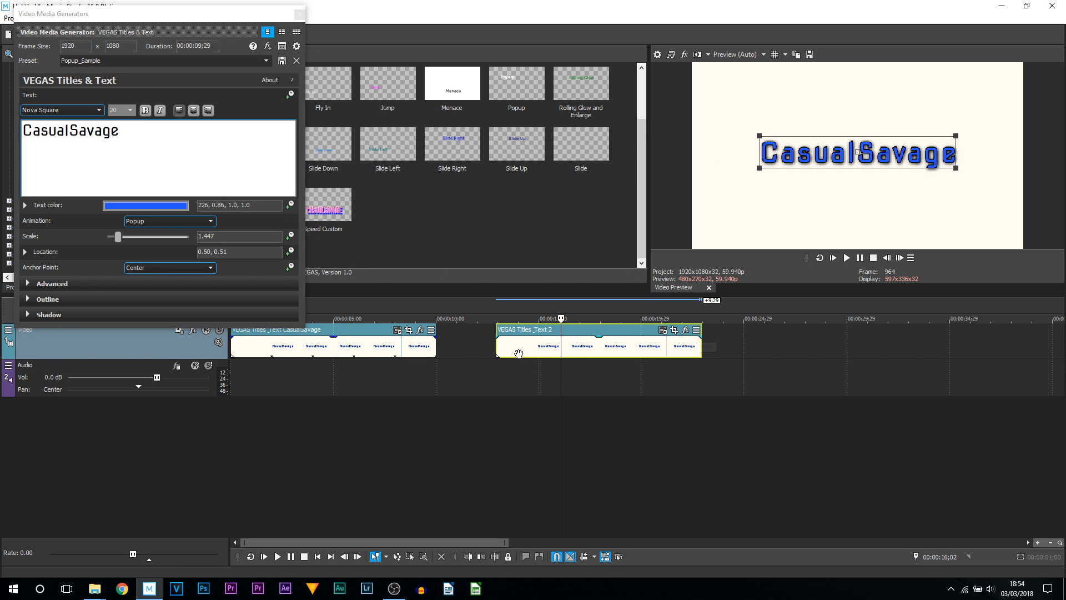
click(329, 352)
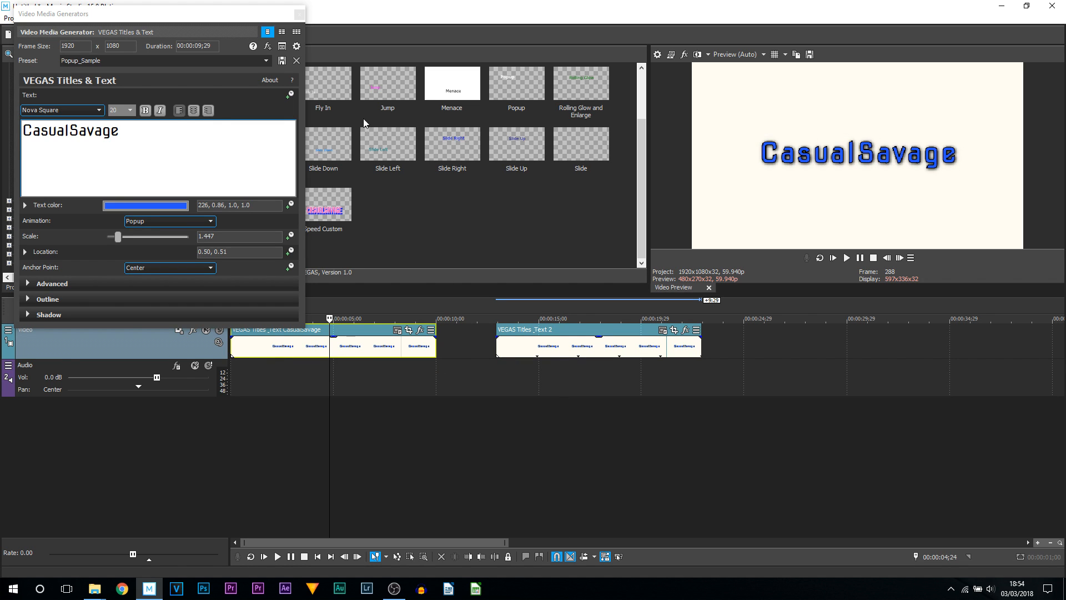
click(298, 25)
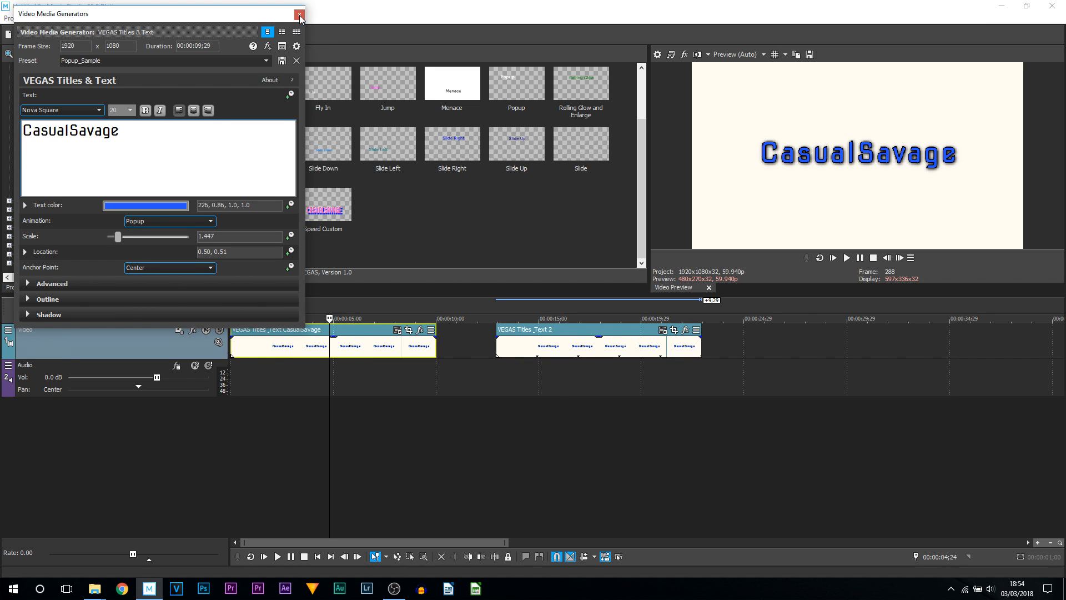
click(299, 15)
- In a new project, add EXAMPLE.mp4 to the start of the timeline, matching project video settings to it
click(257, 221)
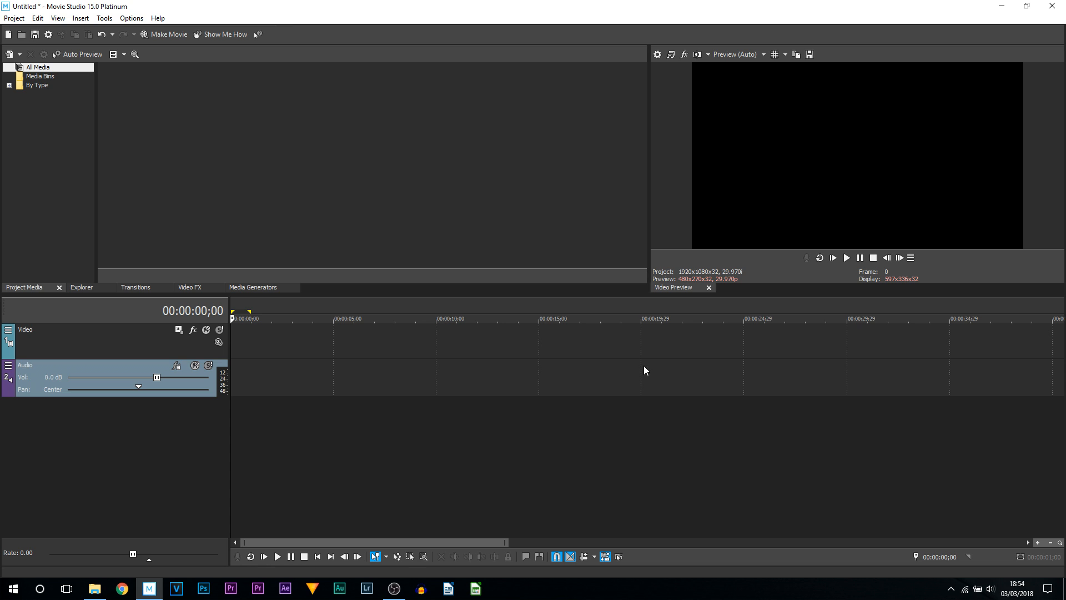
drag(552, 320, 250, 360)
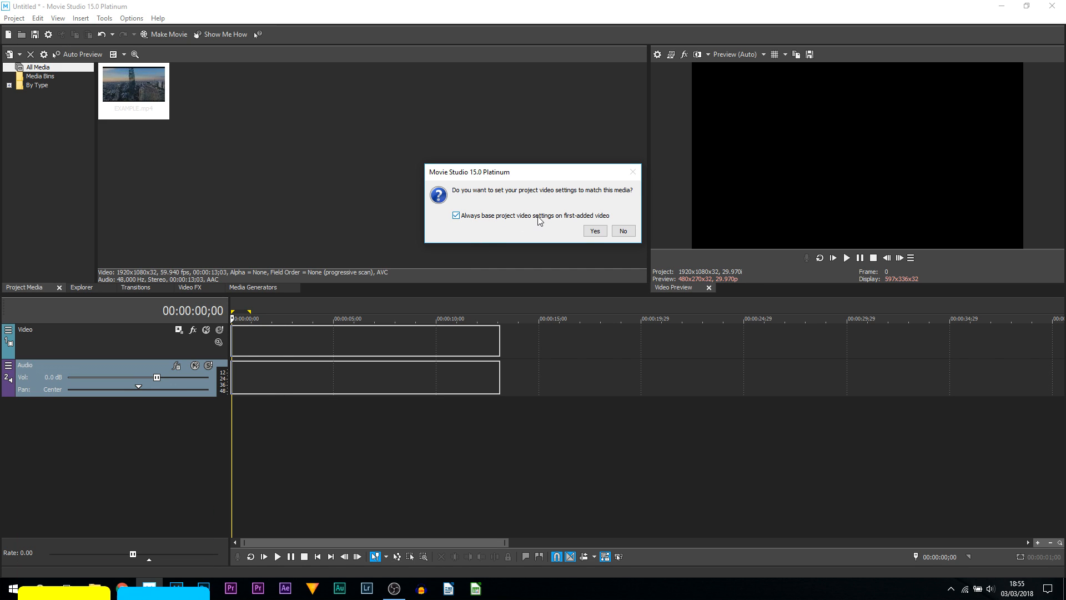
click(594, 231)
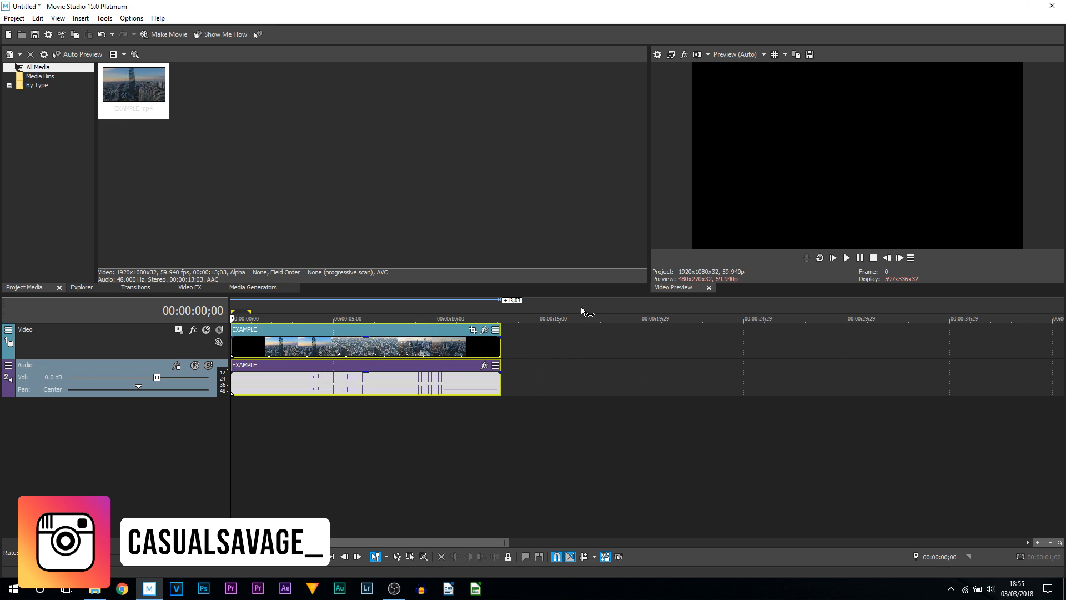
- Play the video clip from about 4 seconds in the preview
click(341, 409)
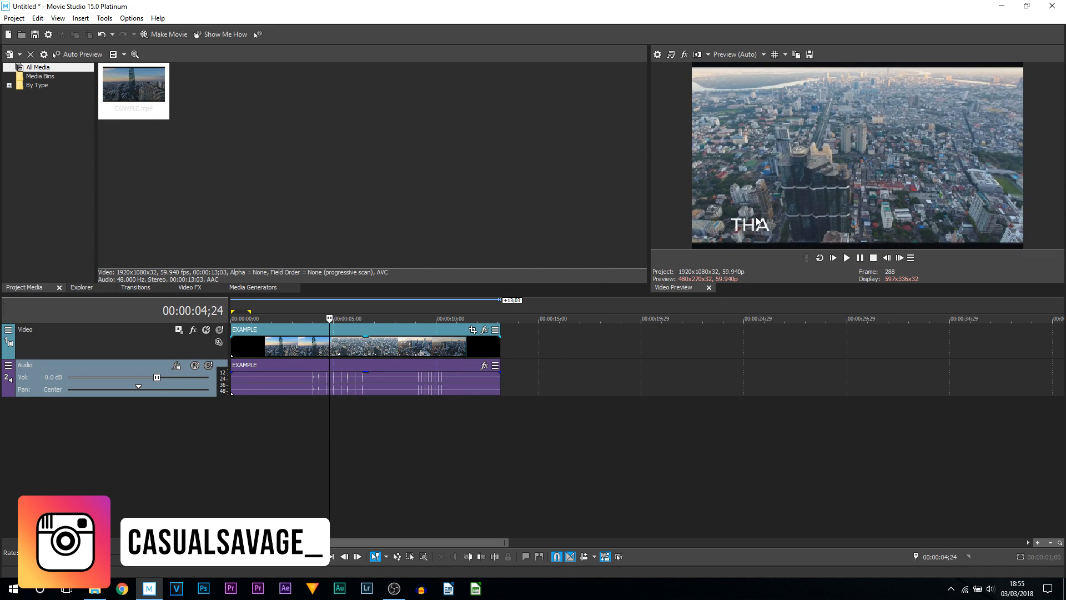
click(846, 258)
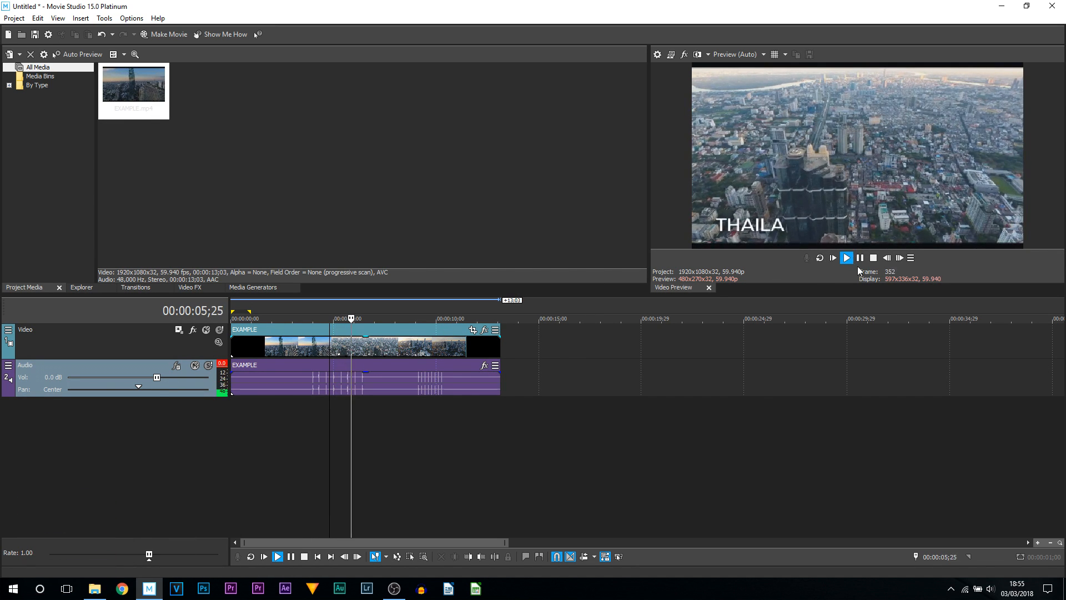
click(859, 262)
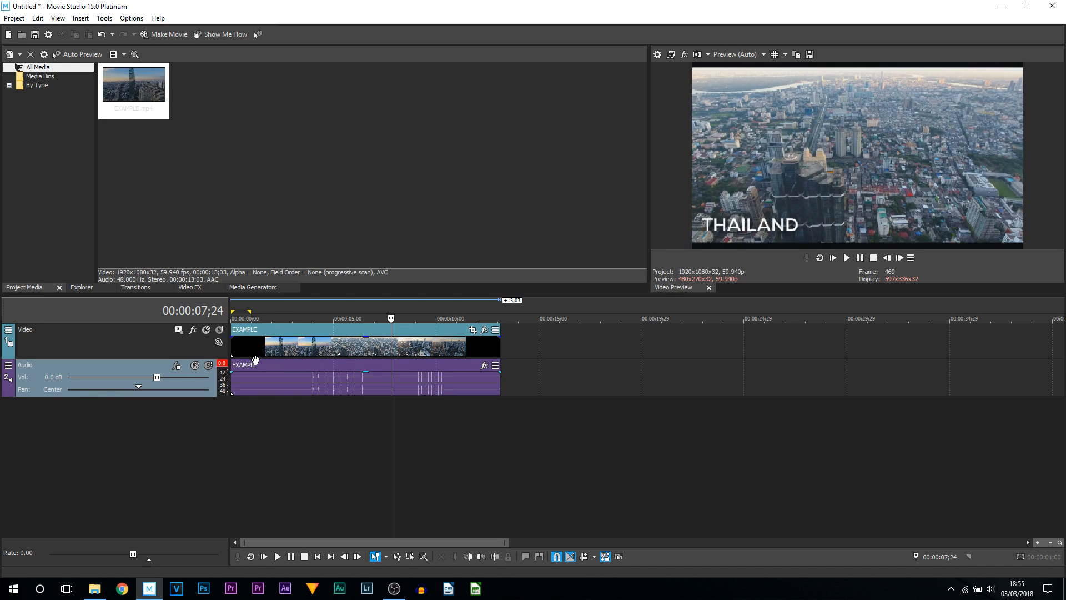
- Delete the EXAMPLE event and place EXAMPLE.mp4 back at the start of the timeline
click(173, 132)
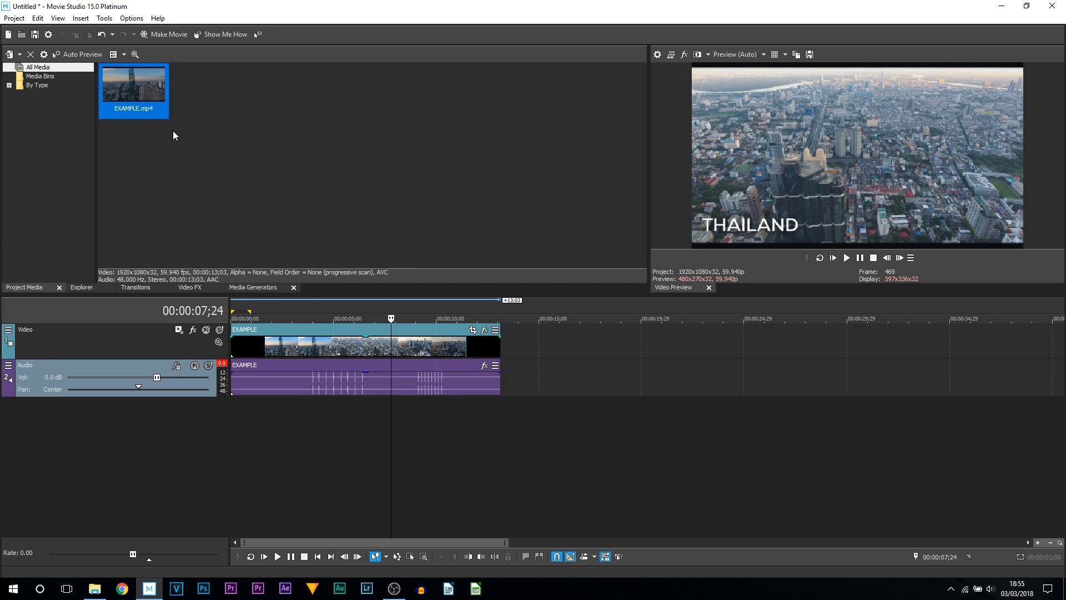
click(312, 344)
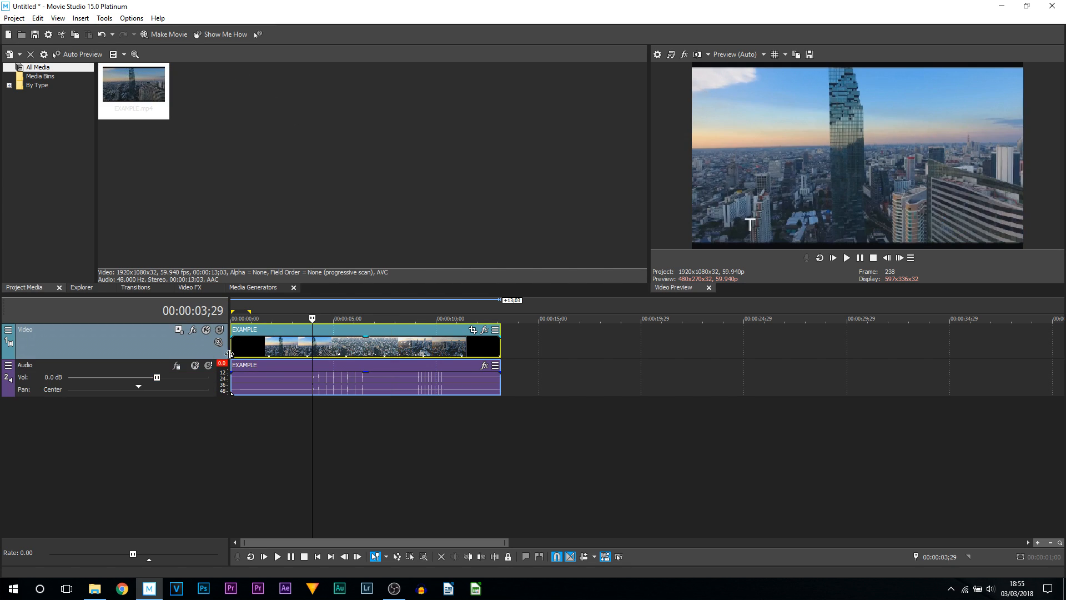
key(Delete)
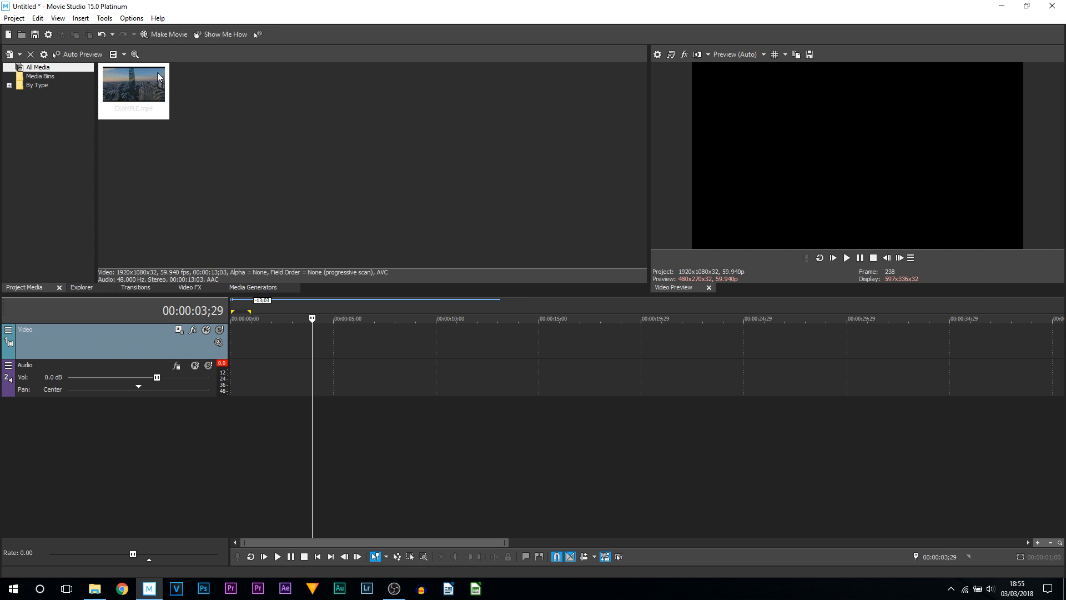
drag(127, 89, 236, 344)
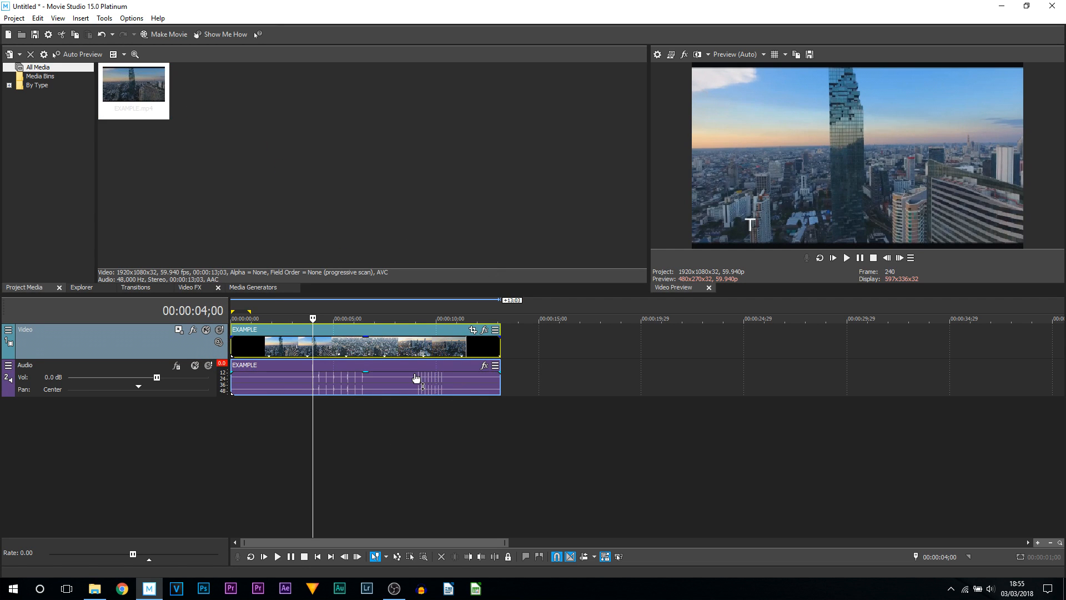
- Add the Vegas Pro.png image to the video track at about 15 seconds
key(alt+Tab)
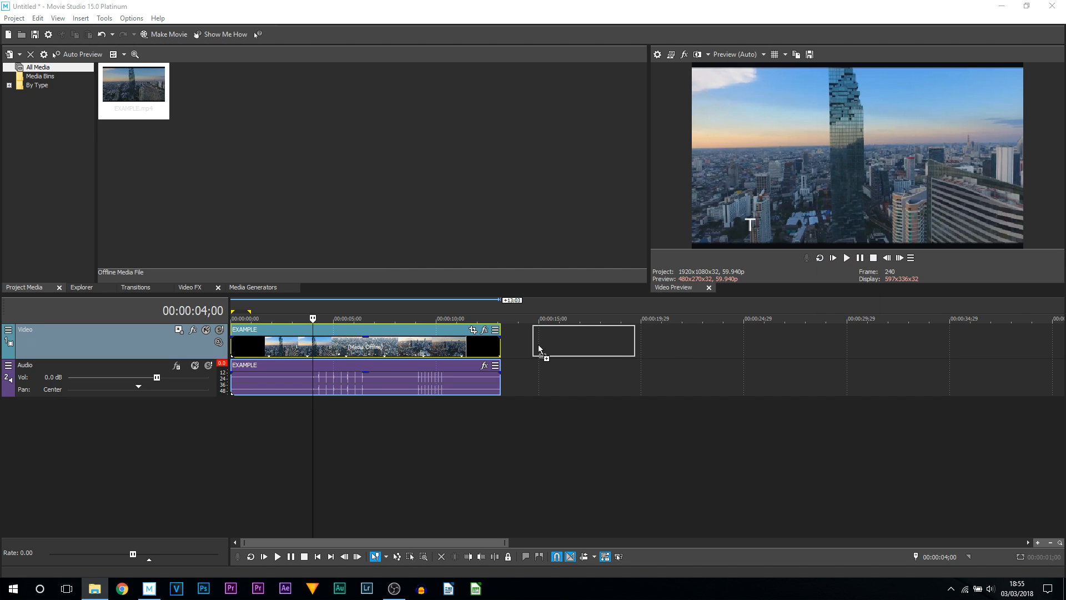
drag(538, 345, 538, 345)
click(552, 352)
click(613, 345)
click(583, 347)
click(620, 362)
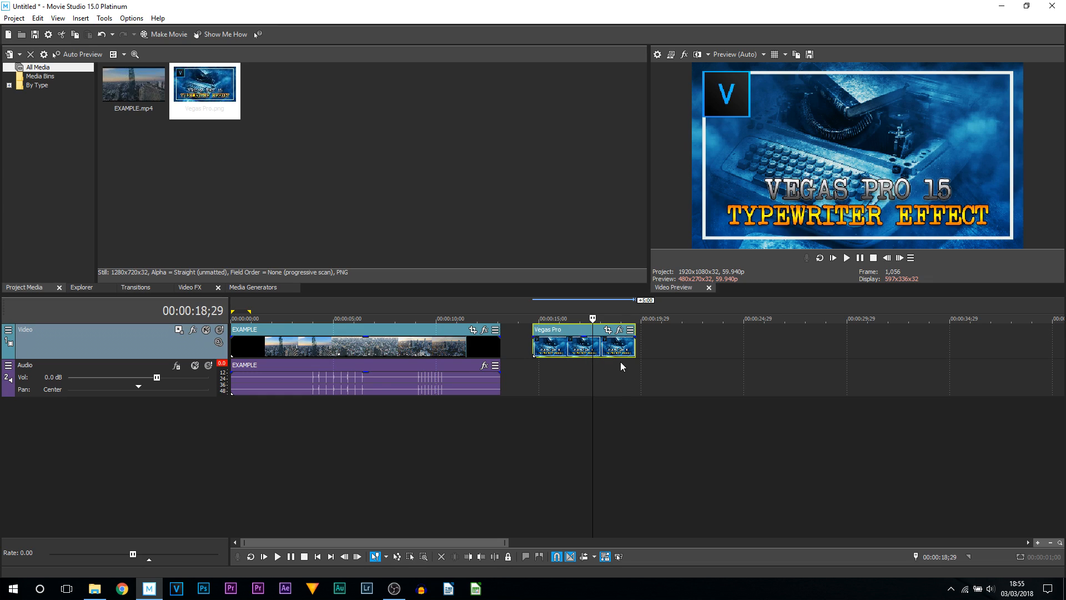
click(212, 86)
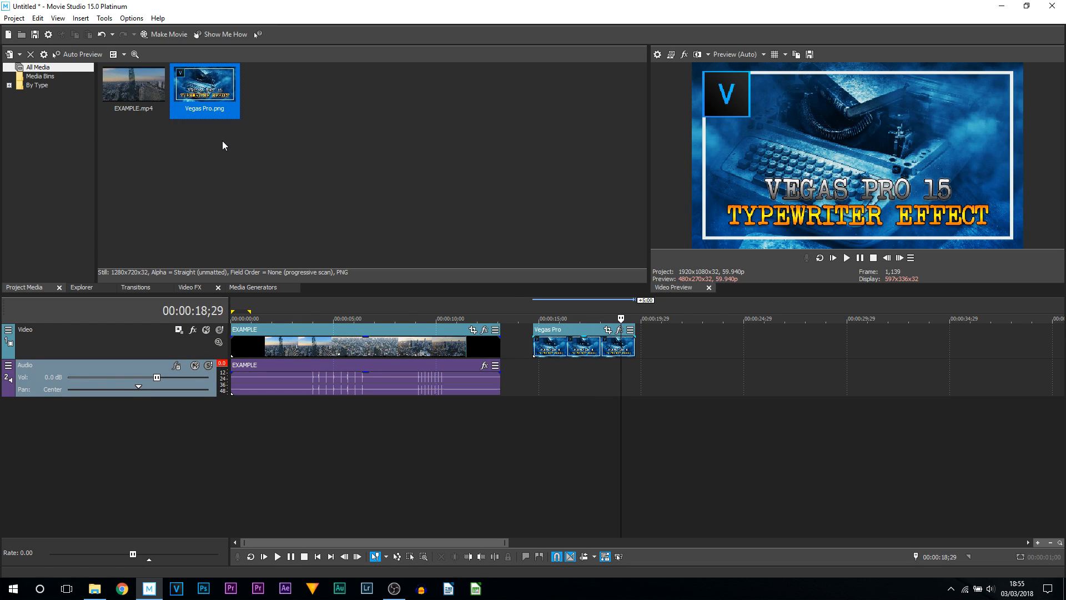
drag(208, 89, 694, 350)
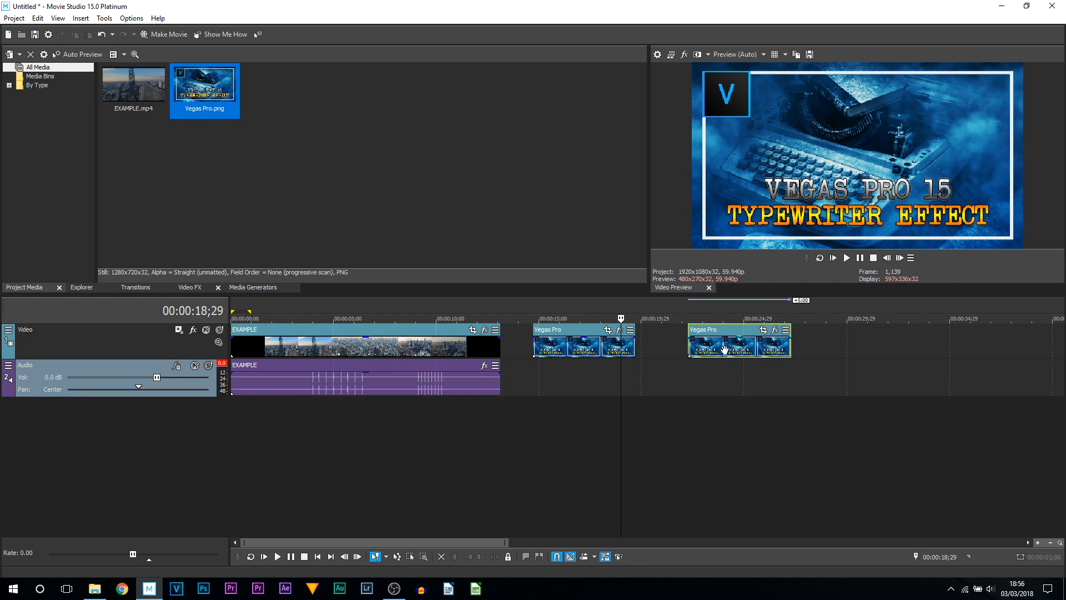
click(724, 349)
key(Delete)
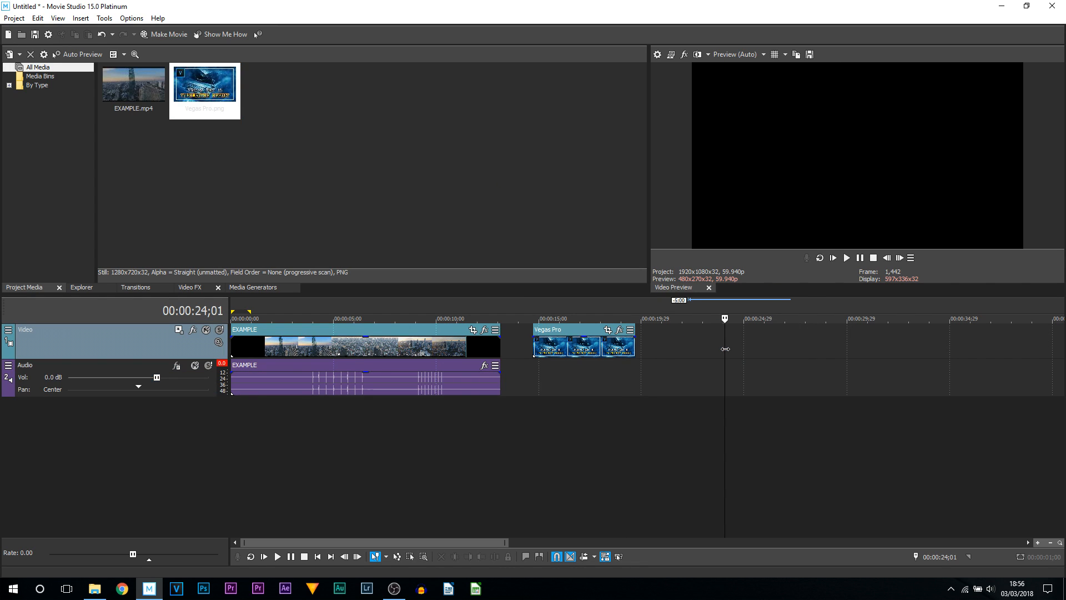
- Remove all media from the project, including their events on the timeline
click(613, 375)
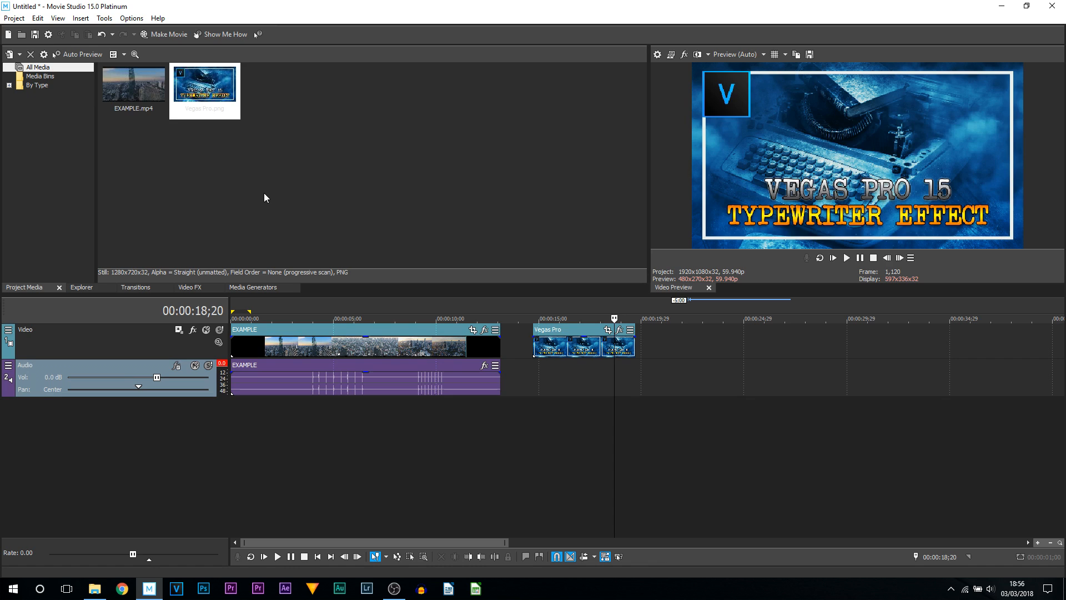
drag(264, 192, 22, 54)
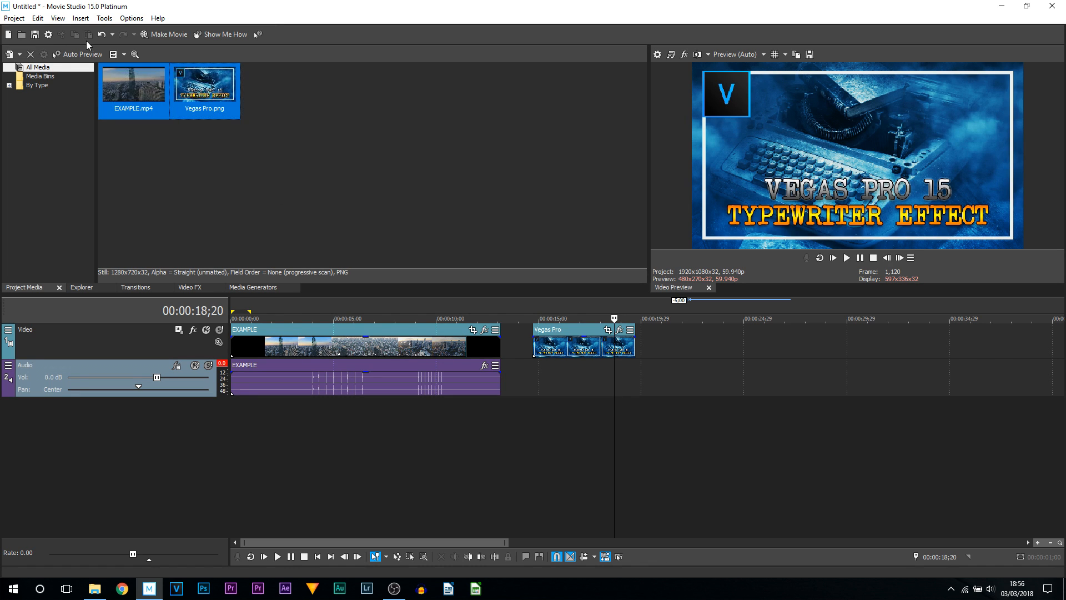
key(Delete)
key(Return)
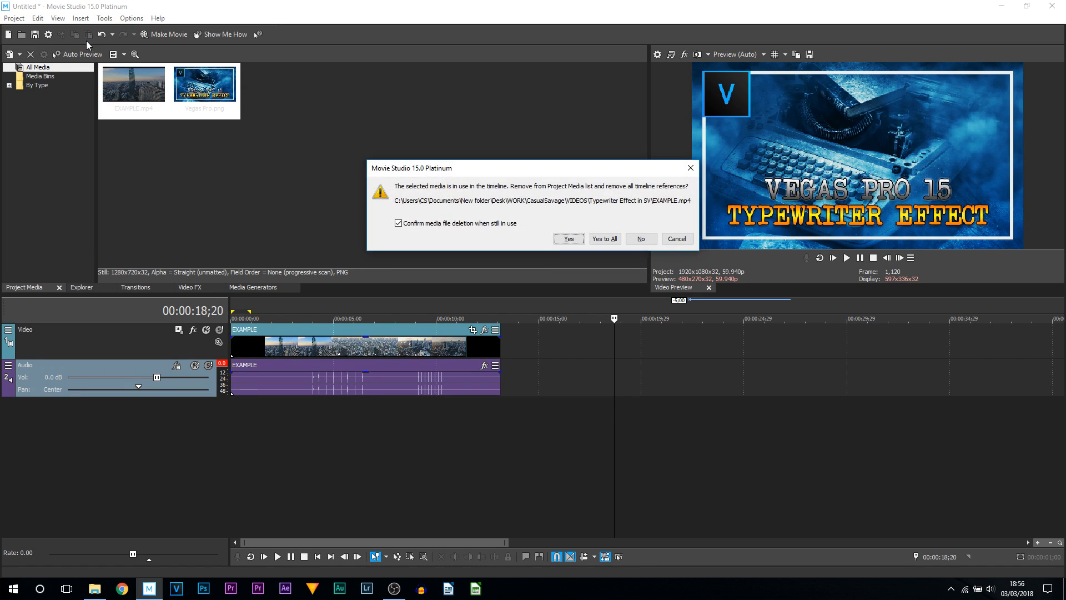
click(569, 239)
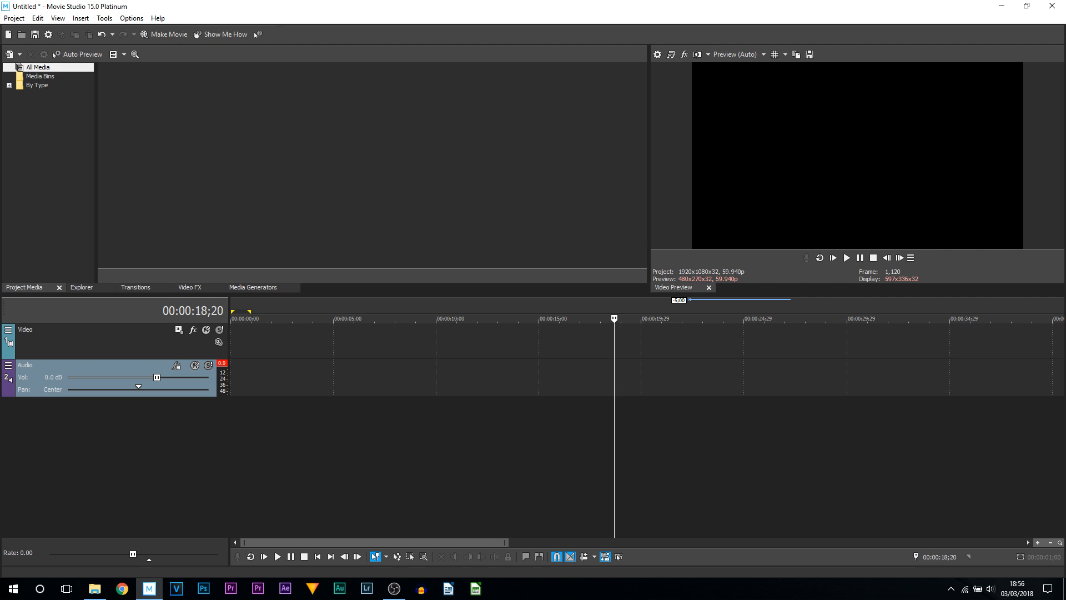
key(alt+Tab)
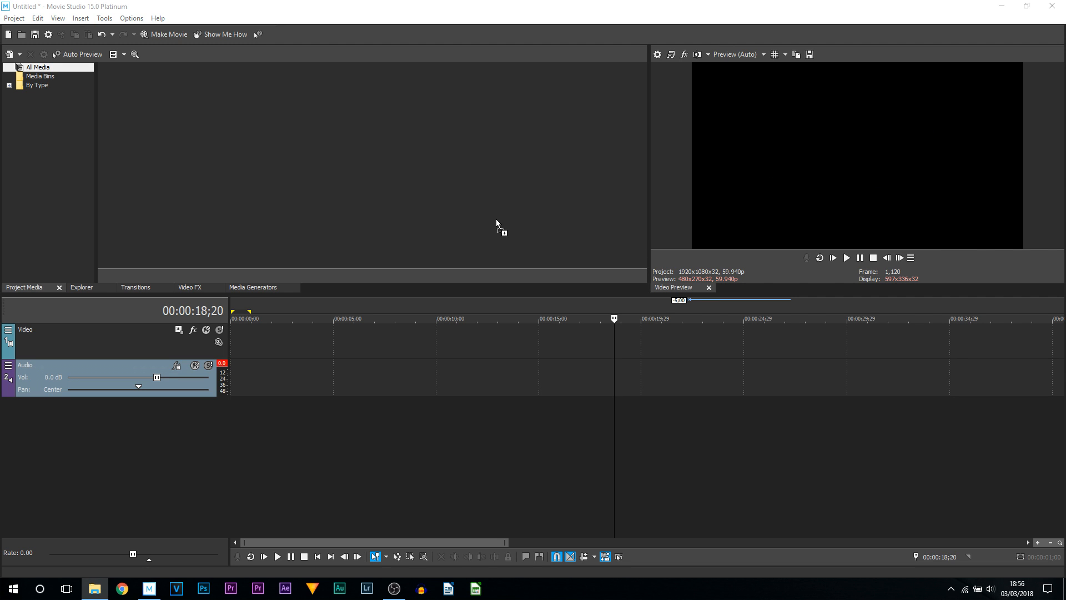
drag(491, 152, 306, 175)
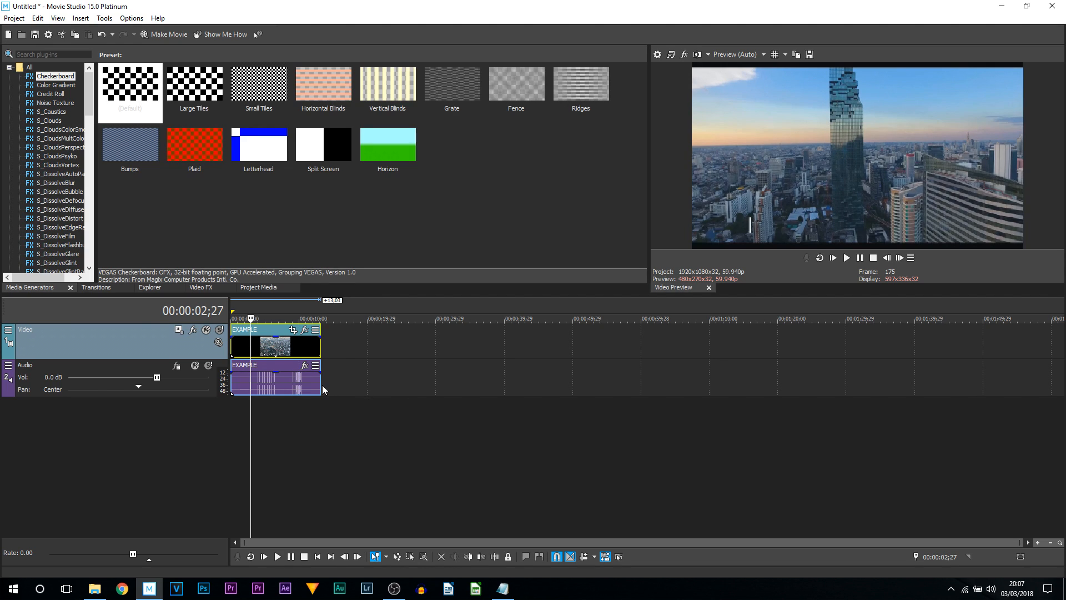
- Apply the Flash transition to both the start and the end of the EXAMPLE clip
click(96, 287)
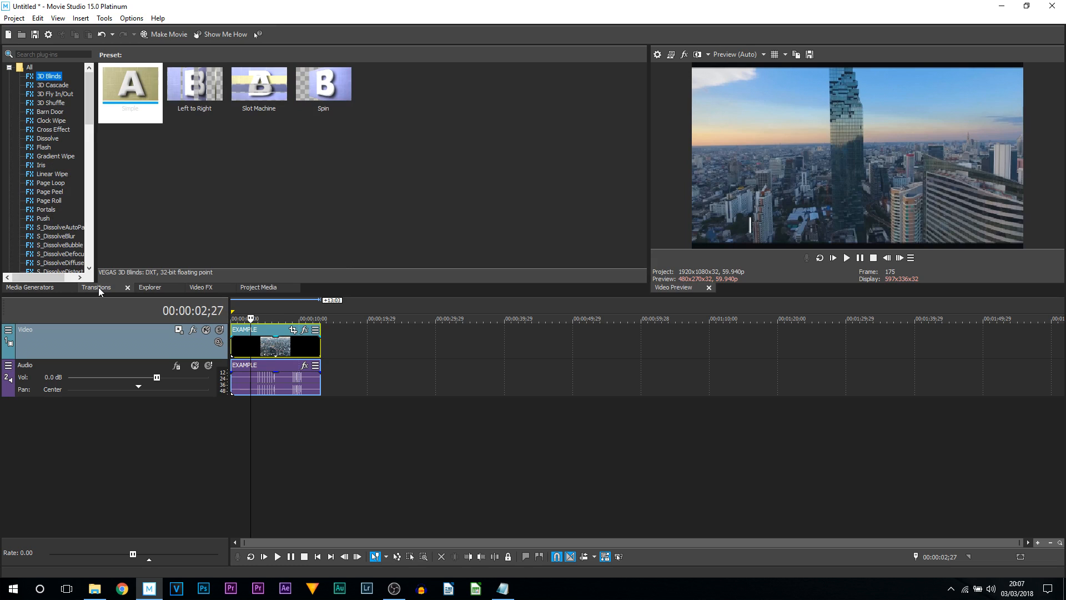
scroll(52, 75, down, 3)
drag(92, 131, 97, 152)
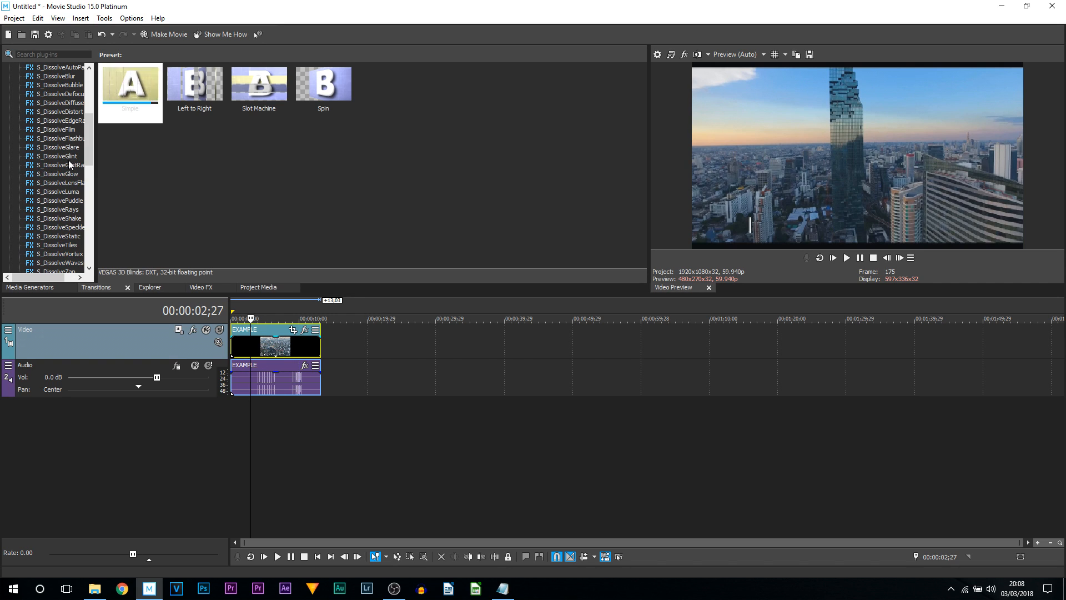
scroll(89, 161, up, 3)
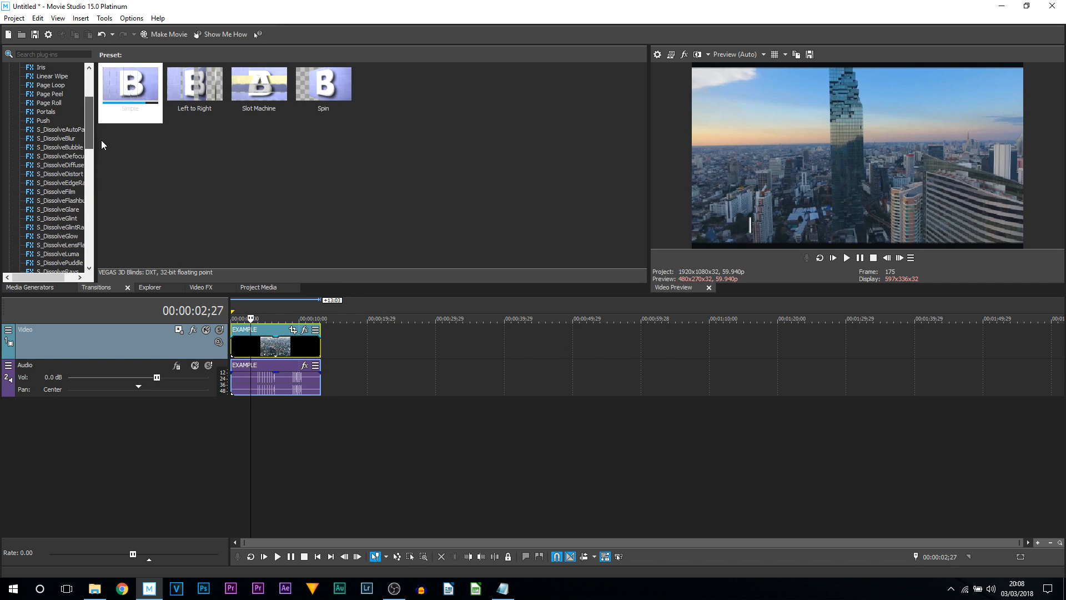
scroll(92, 121, up, 3)
scroll(94, 114, up, 2)
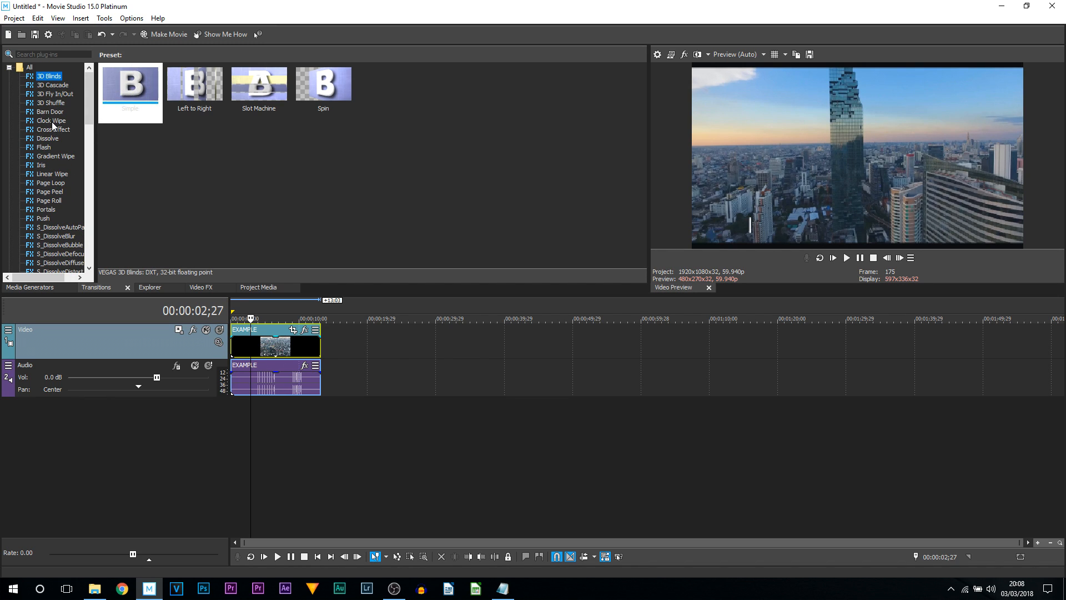
click(45, 147)
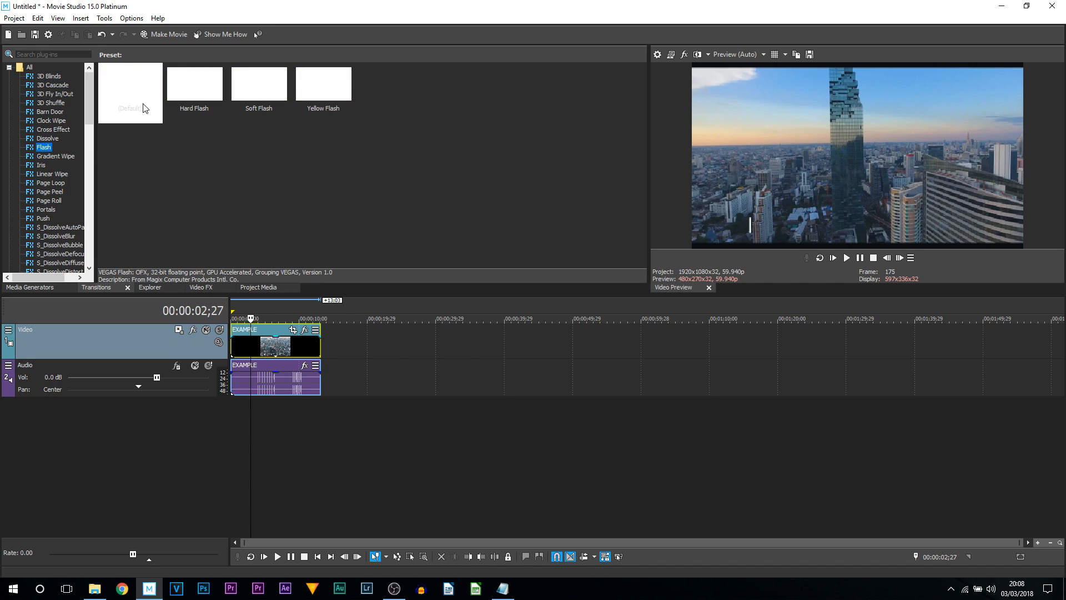
drag(143, 108, 205, 221)
drag(228, 310, 233, 343)
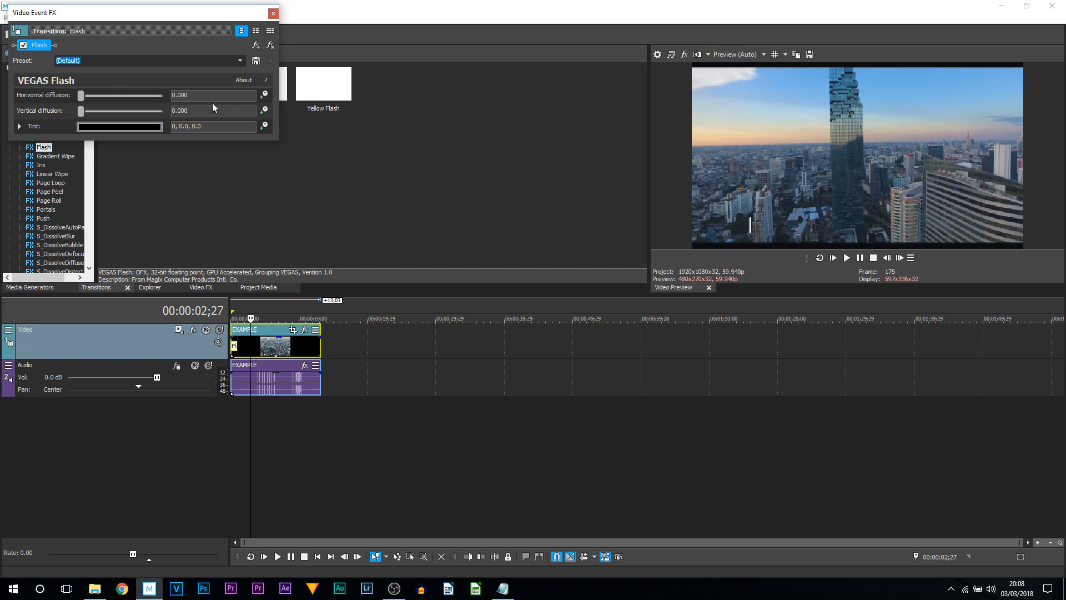
click(273, 13)
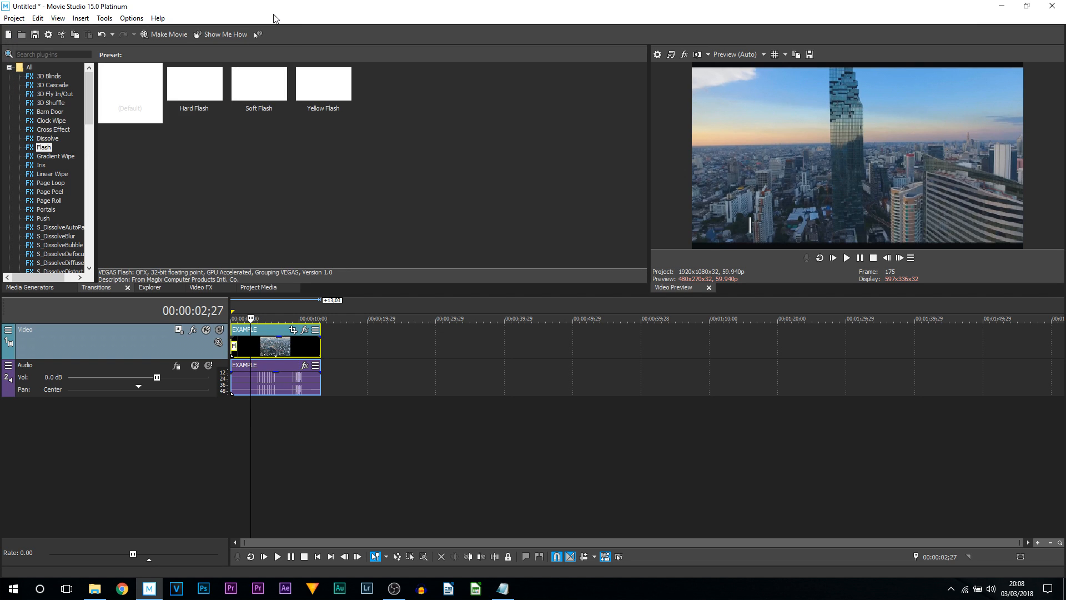
drag(298, 275, 318, 345)
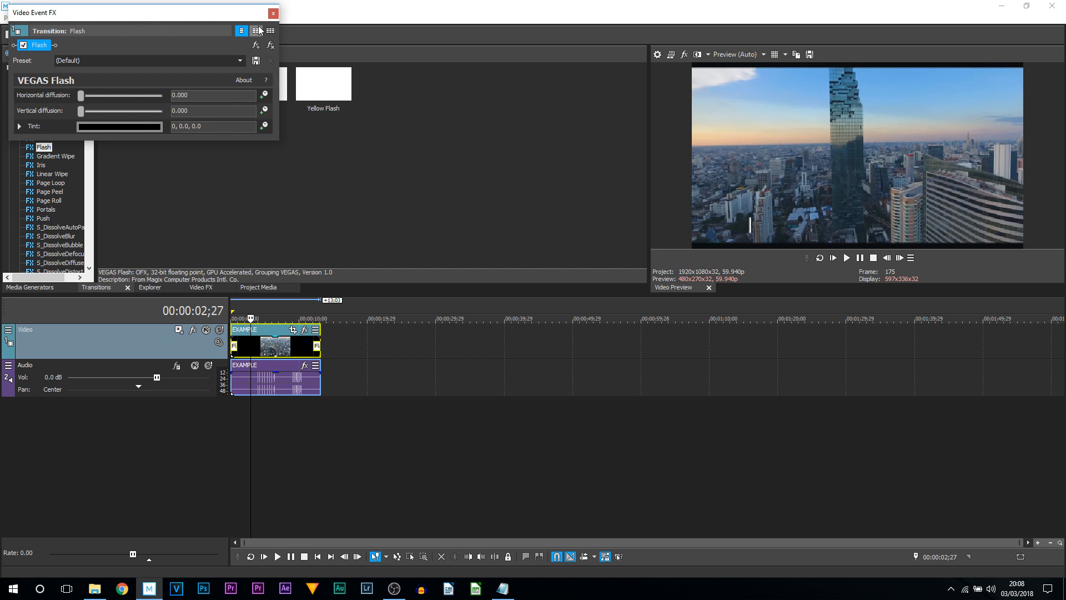
click(273, 12)
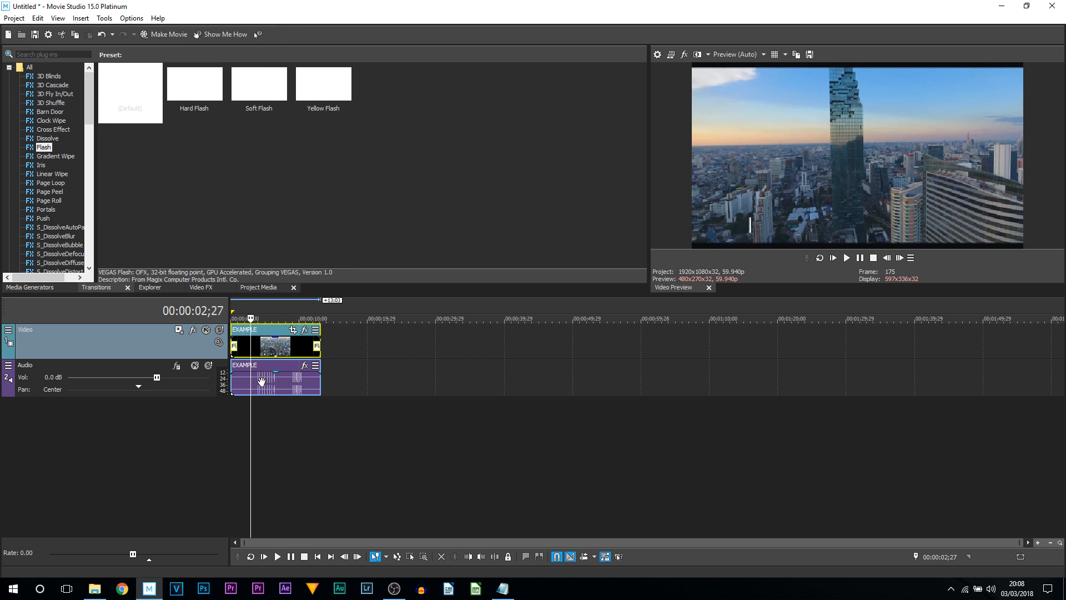
- Lengthen the fade-out and fade-in transitions of the EXAMPLE clip to about 3 seconds each
click(235, 421)
scroll(254, 429, up, 6)
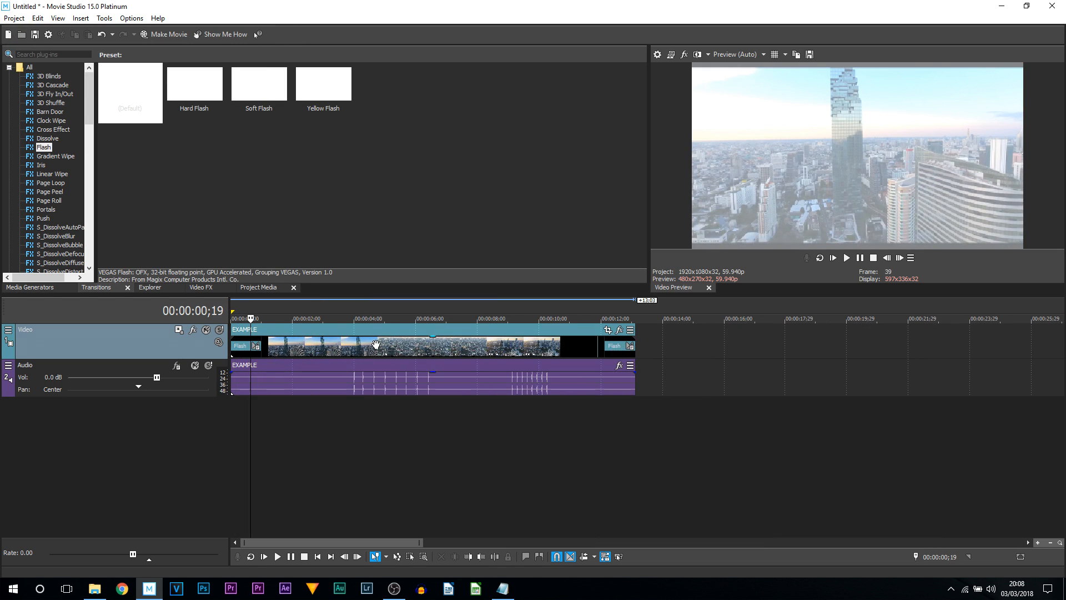
mouse_move(256, 350)
mouse_down()
mouse_move(422, 345)
mouse_move(245, 344)
mouse_up()
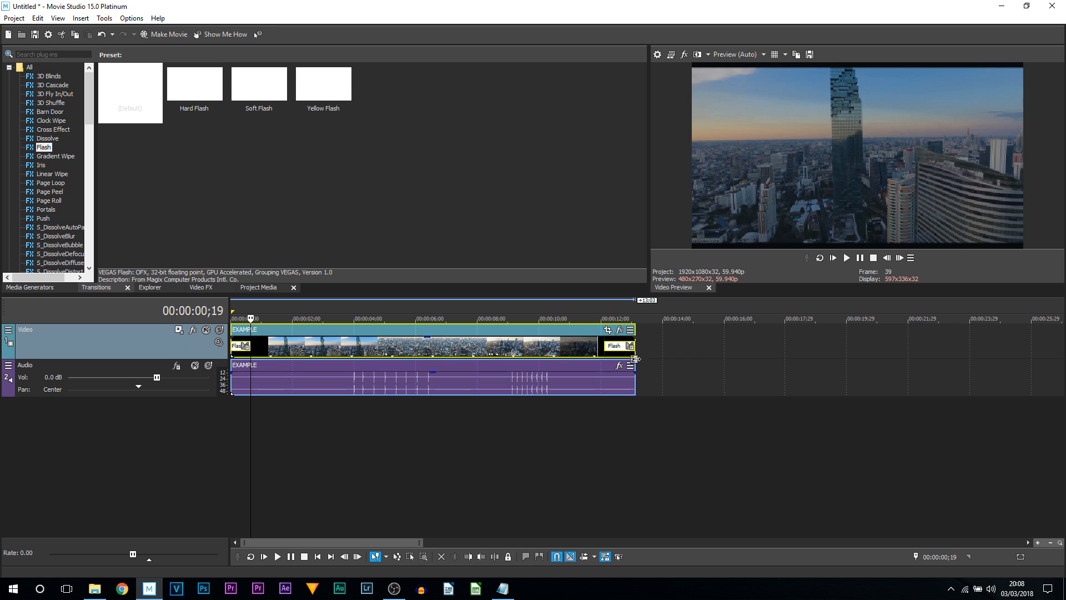
click(604, 355)
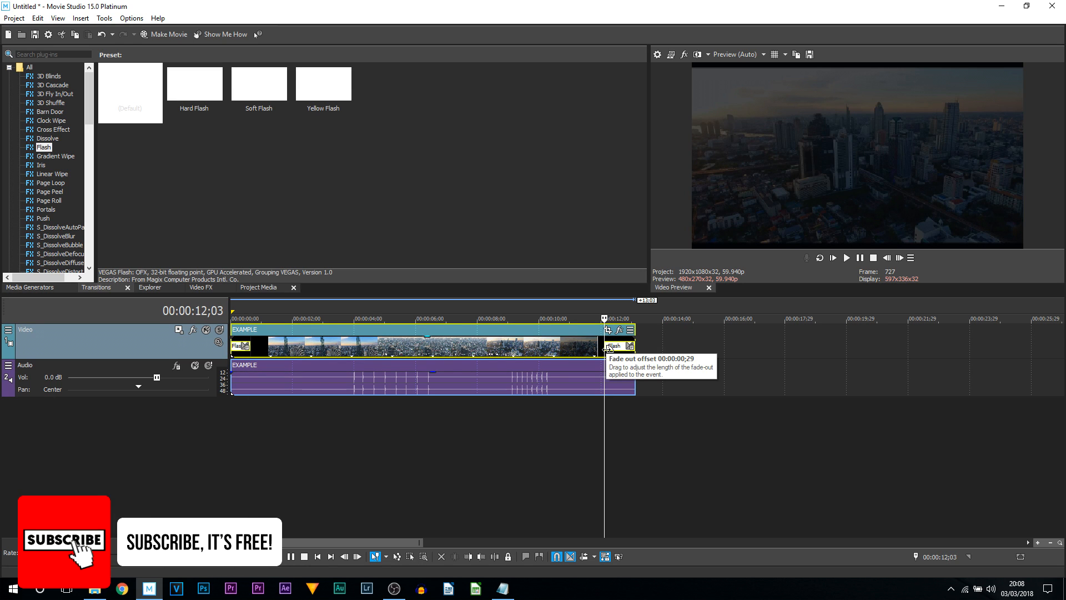
drag(607, 347, 546, 351)
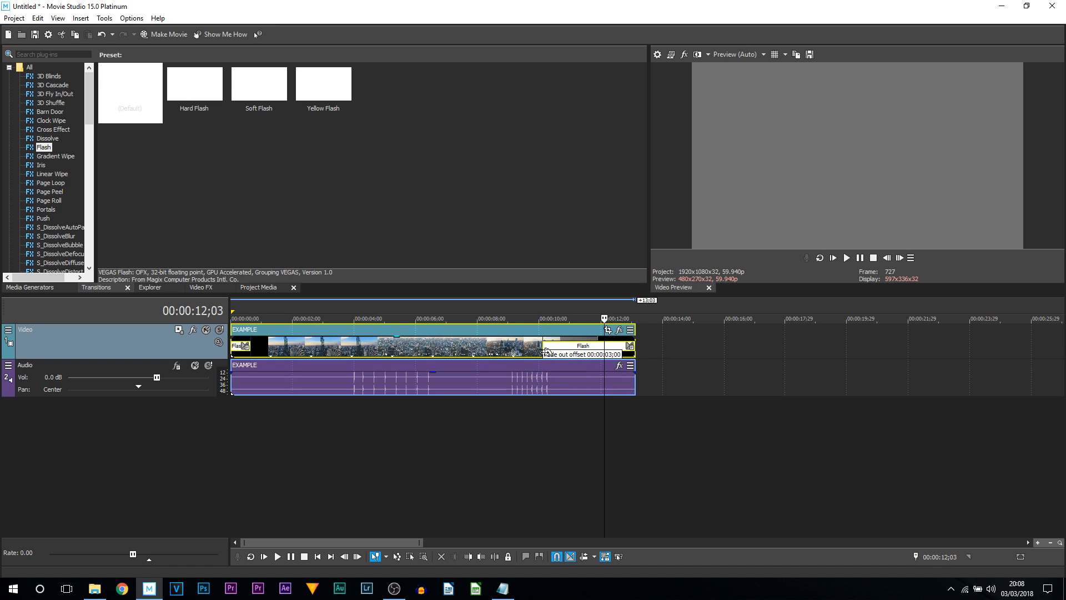
drag(251, 345, 322, 350)
- Play the clip from the start to preview the transitions
click(234, 348)
key(space)
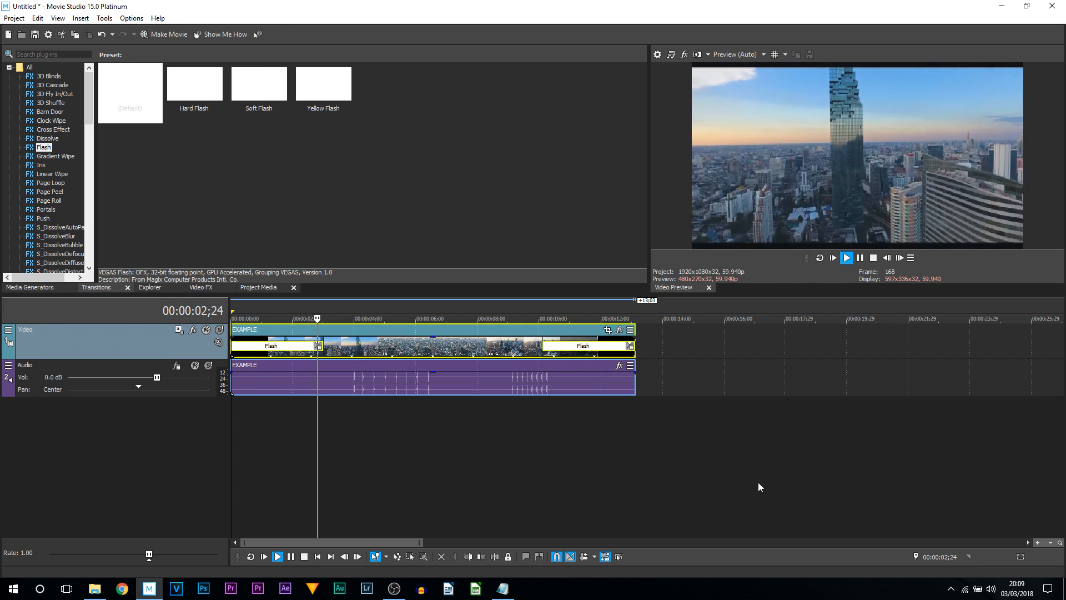
click(527, 302)
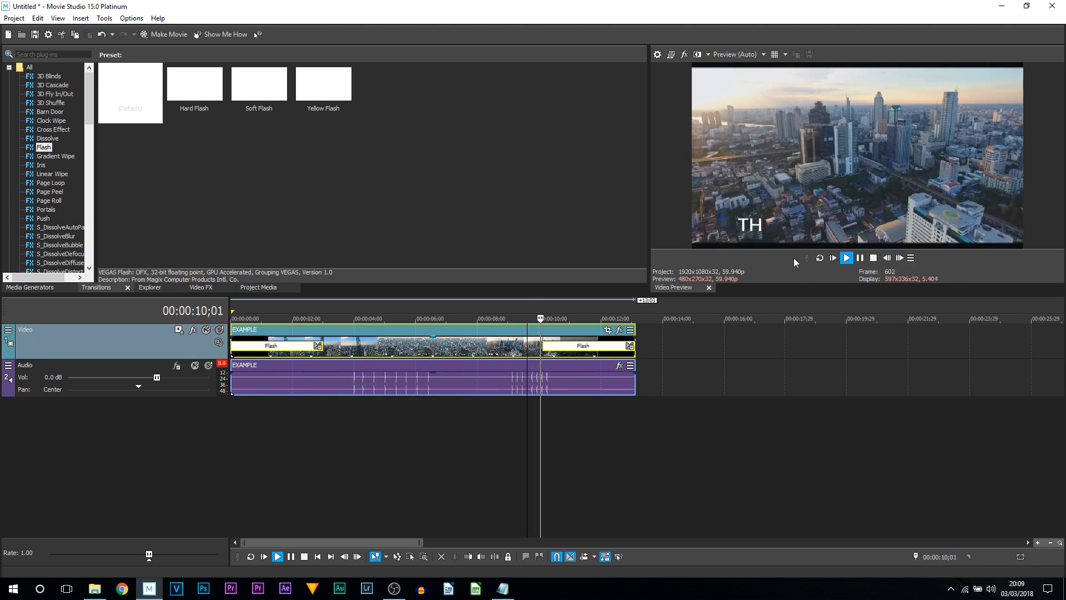
click(872, 258)
click(352, 357)
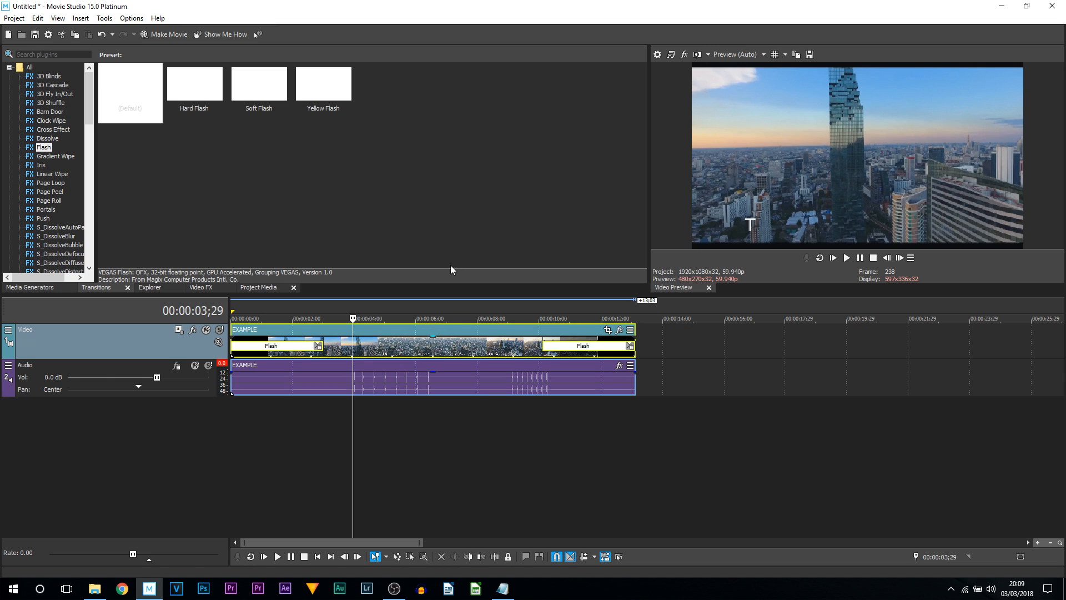
- Replace the start transition with Cross Effect and the end transition with the Cross Zoom A Only preset
click(60, 131)
drag(130, 86, 306, 342)
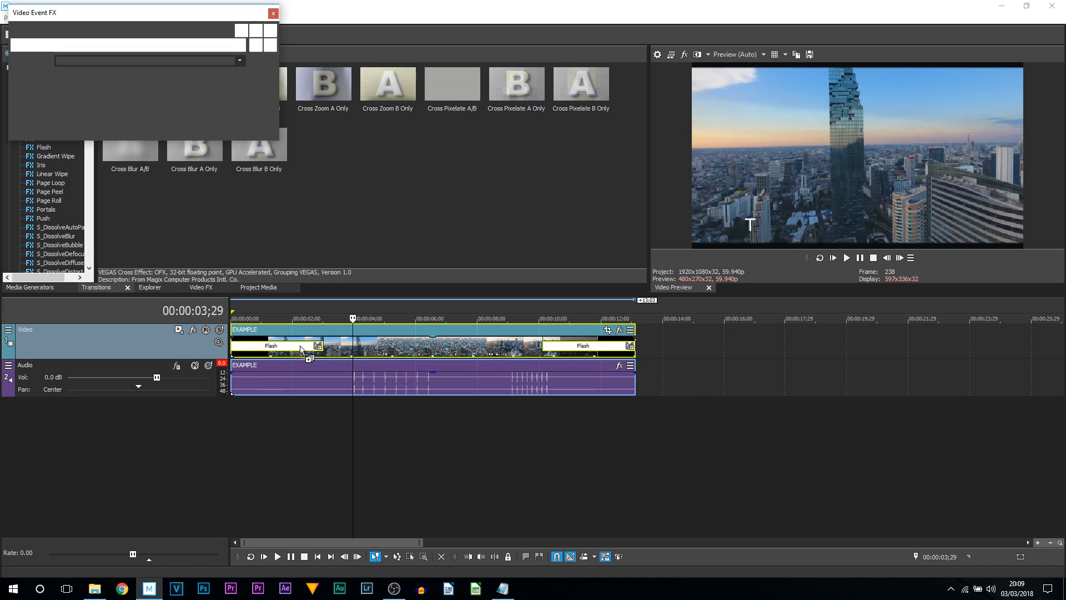
click(256, 14)
drag(323, 98, 614, 353)
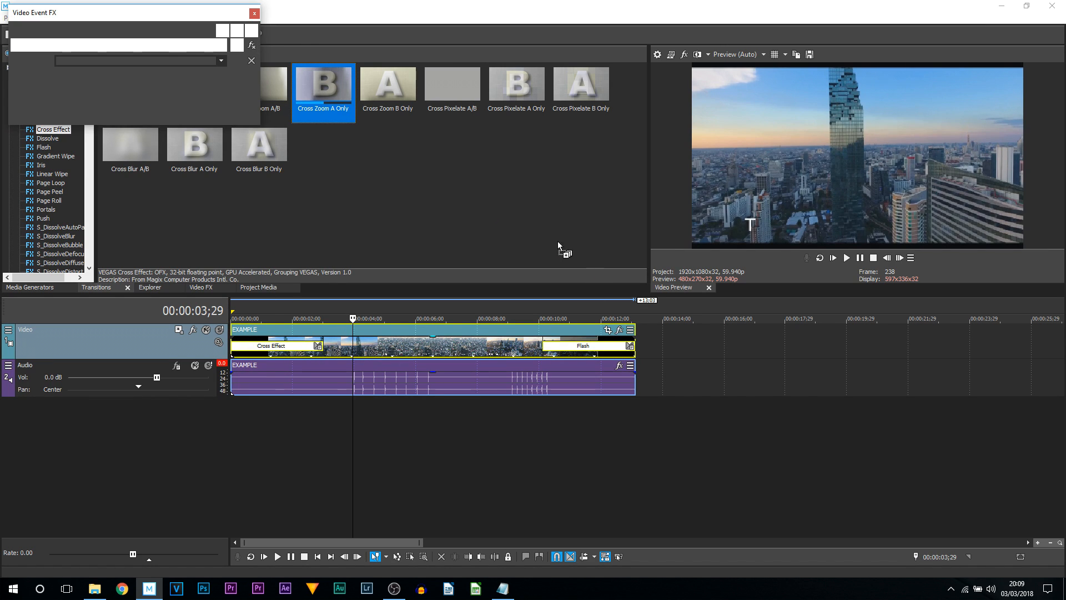
click(260, 13)
- Play the clip from the start to preview the Cross Effect transitions
click(236, 349)
key(space)
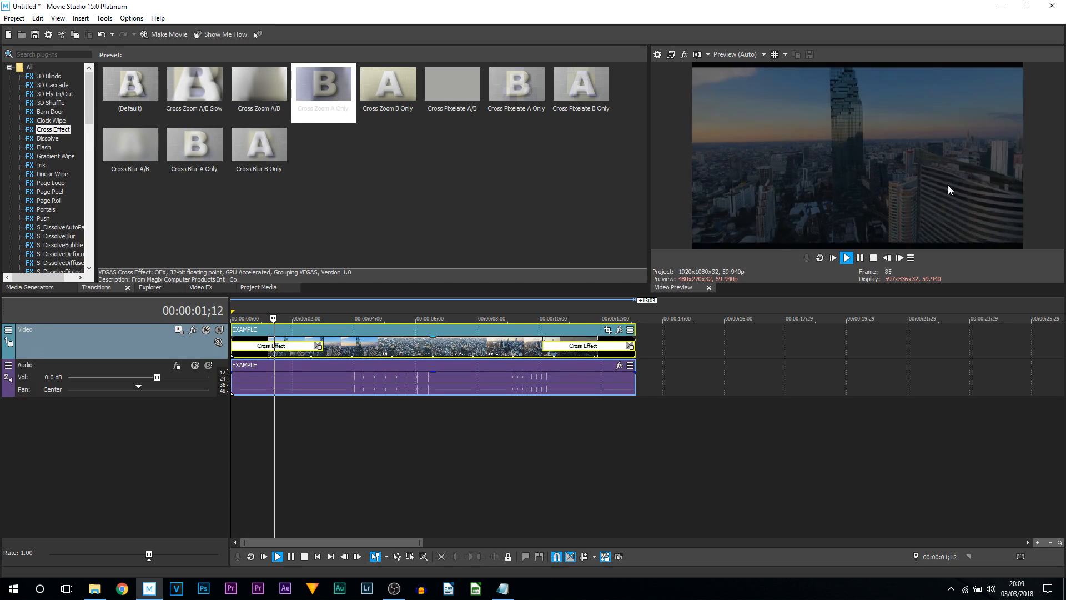
click(529, 309)
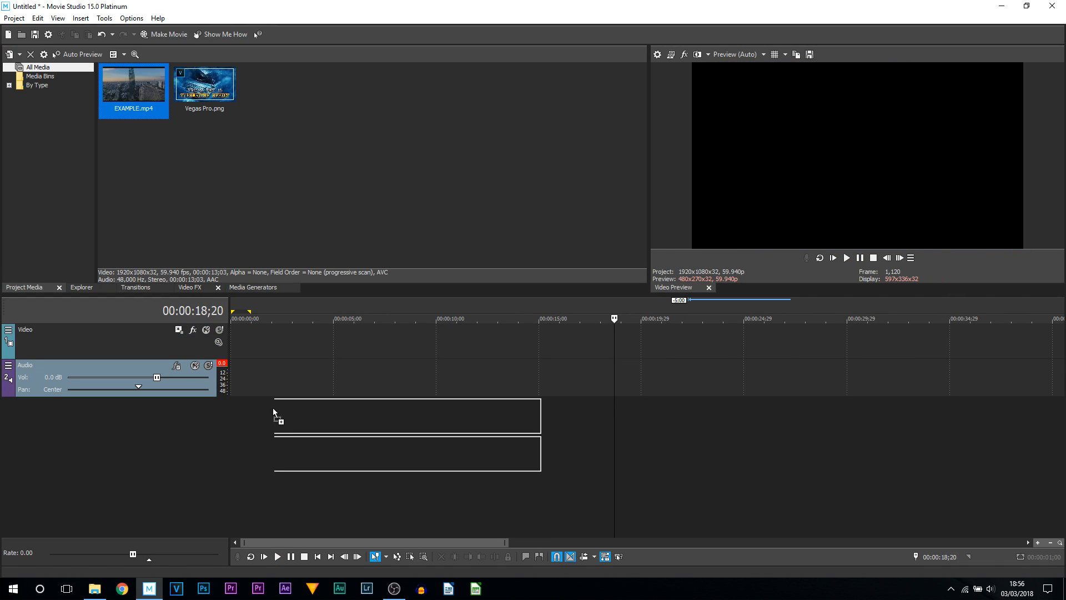
- Place EXAMPLE.mp4 at the start of the empty timeline and Vegas Pro.png at about 15 seconds
drag(272, 407, 281, 348)
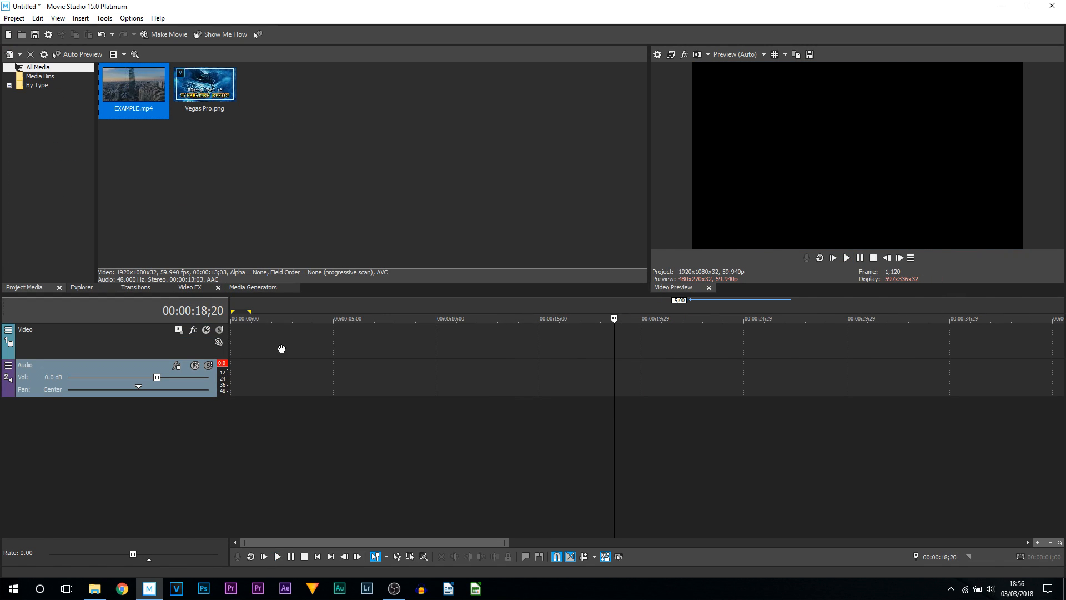
click(326, 347)
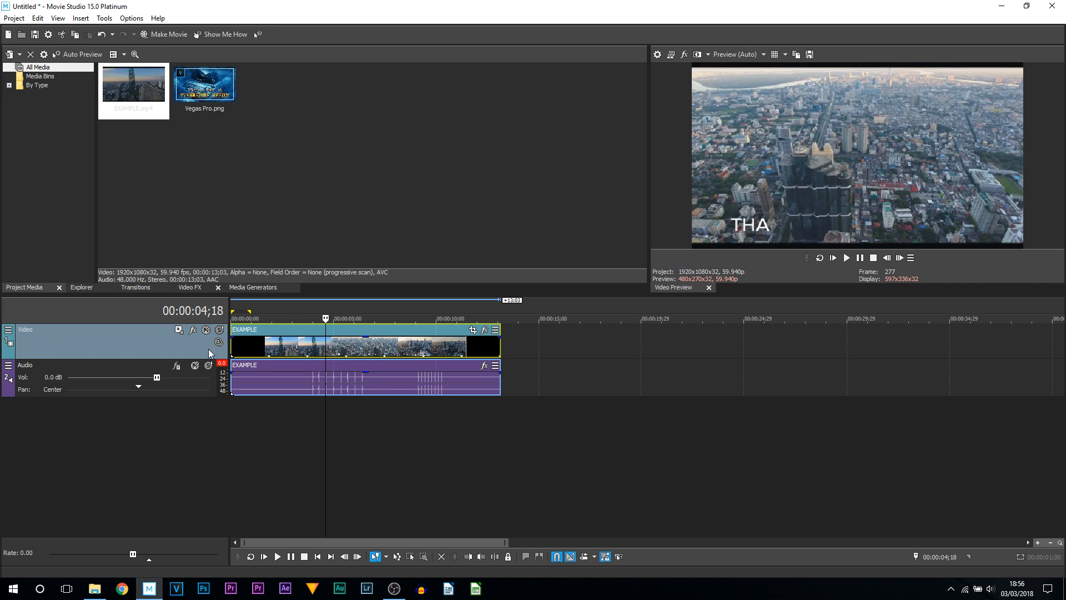
drag(506, 542, 905, 542)
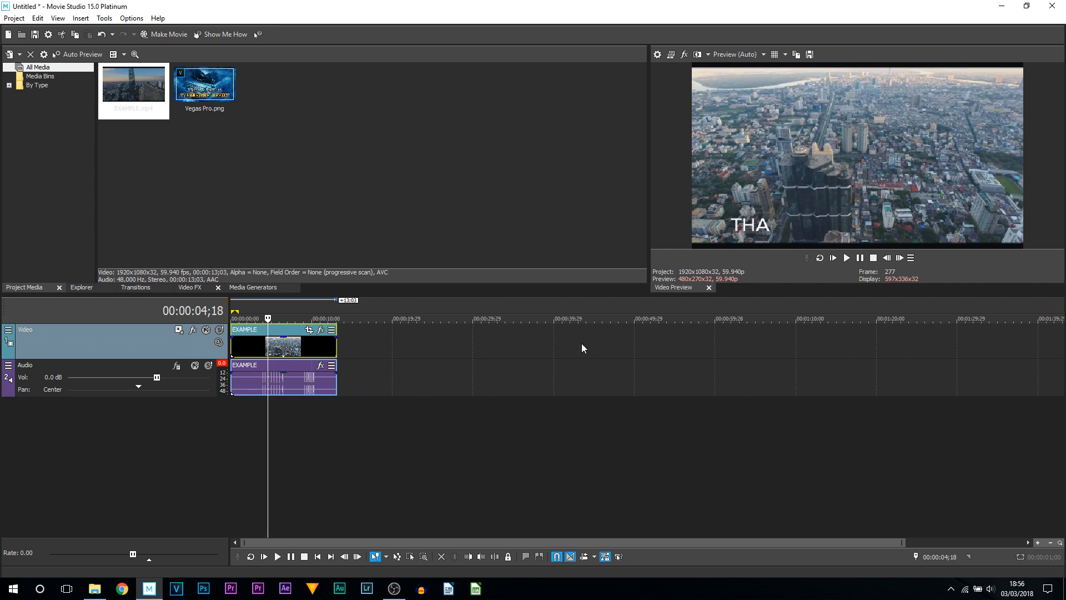
drag(904, 543, 466, 536)
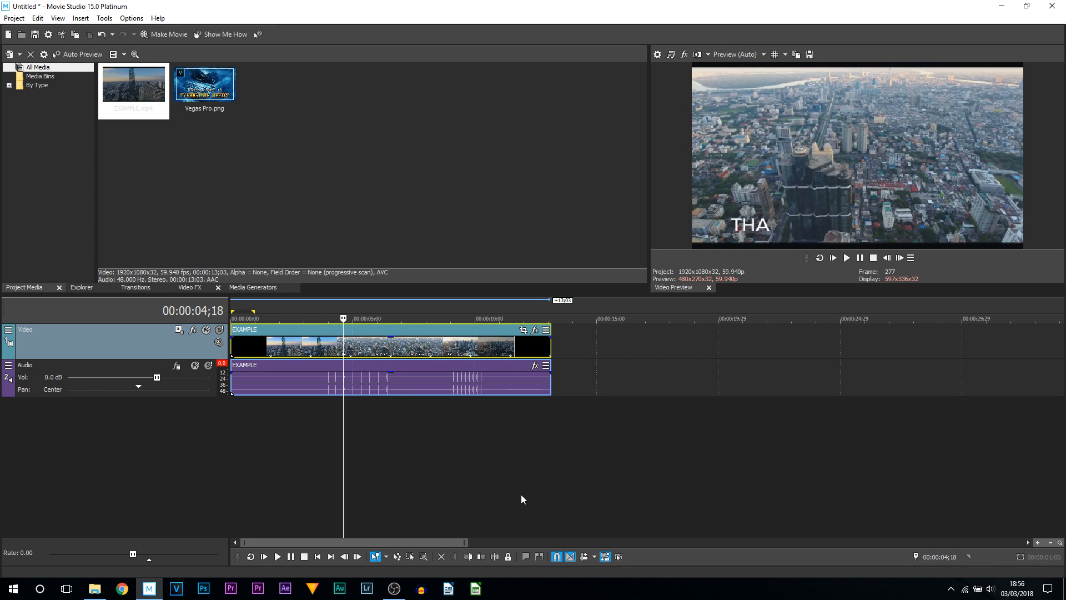
click(363, 362)
click(390, 344)
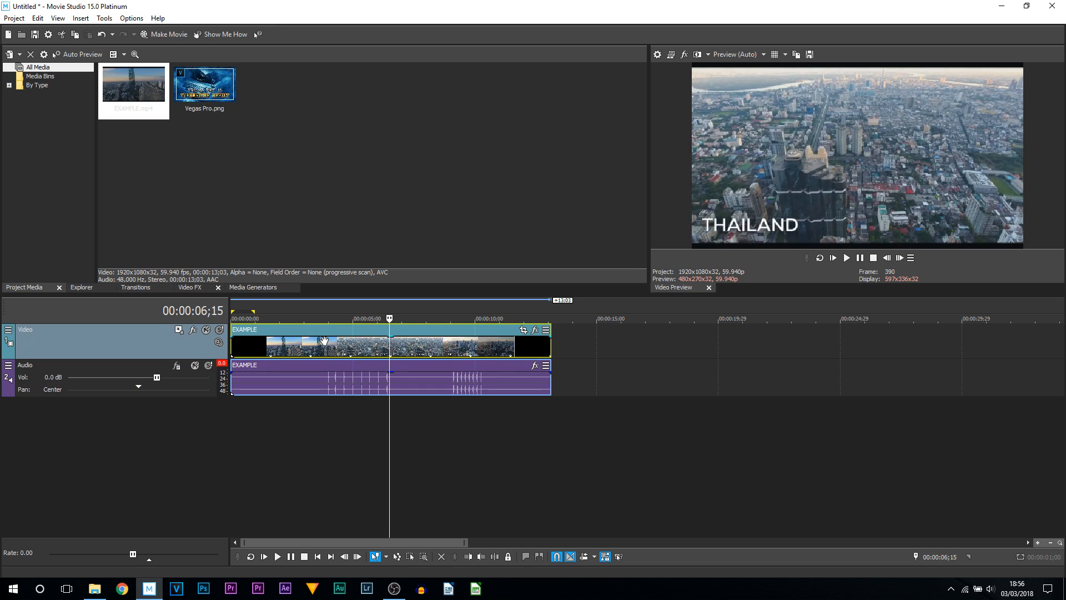
drag(185, 80, 620, 340)
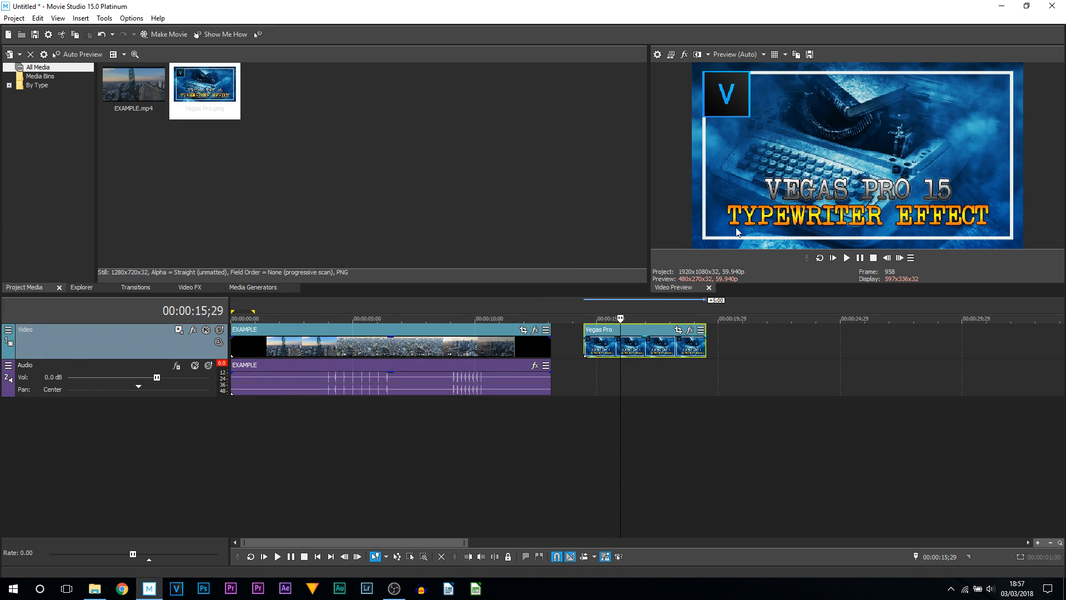
- Add the VEGAS Vignette event effect to the EXAMPLE video clip
click(394, 344)
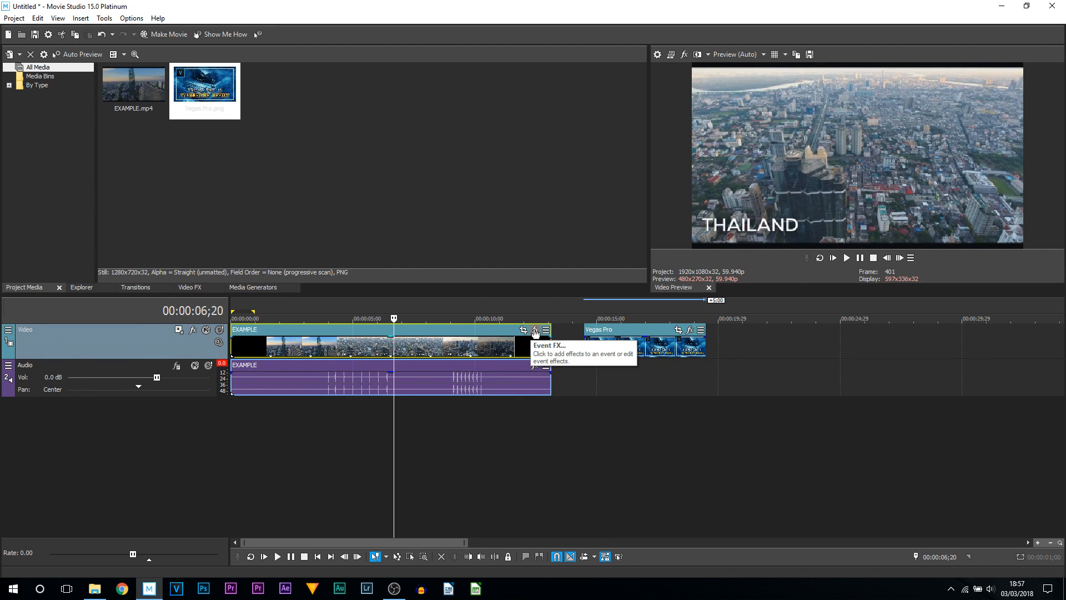
click(535, 332)
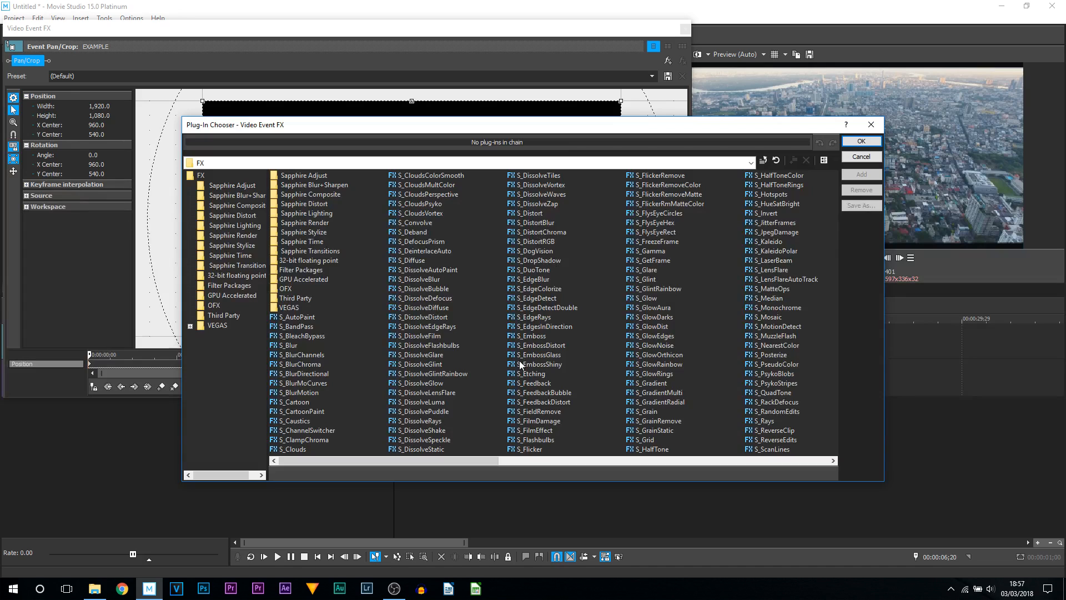
drag(361, 466, 299, 473)
drag(369, 461, 731, 466)
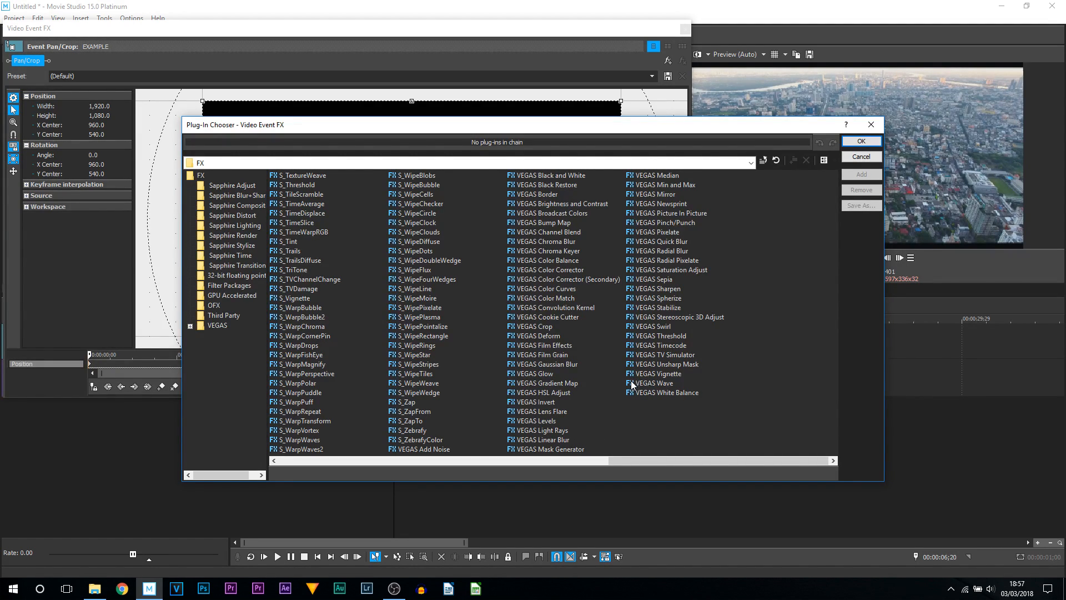
double_click(656, 374)
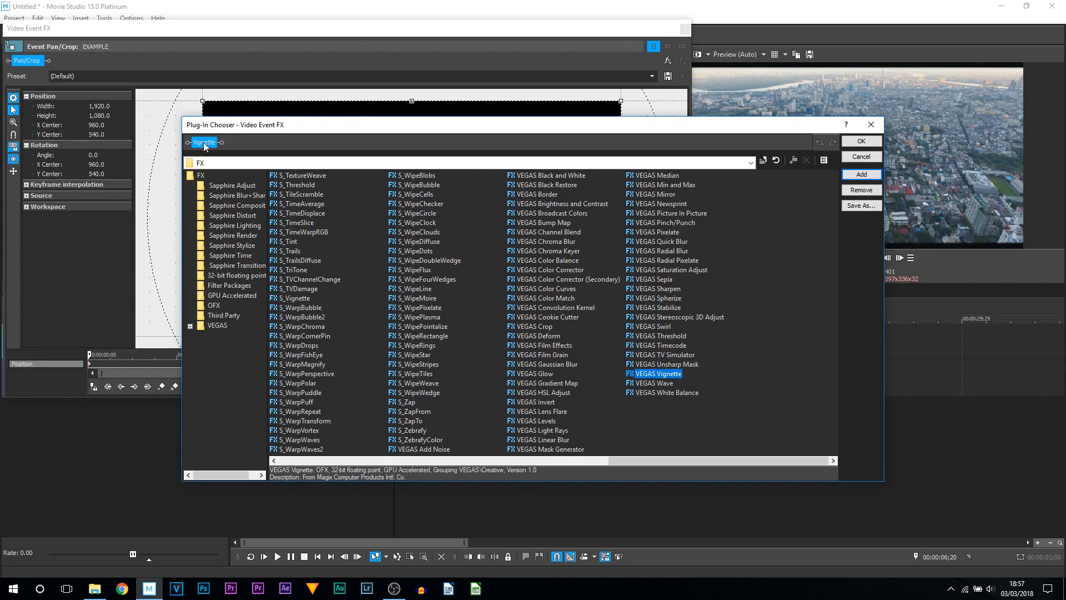
click(860, 143)
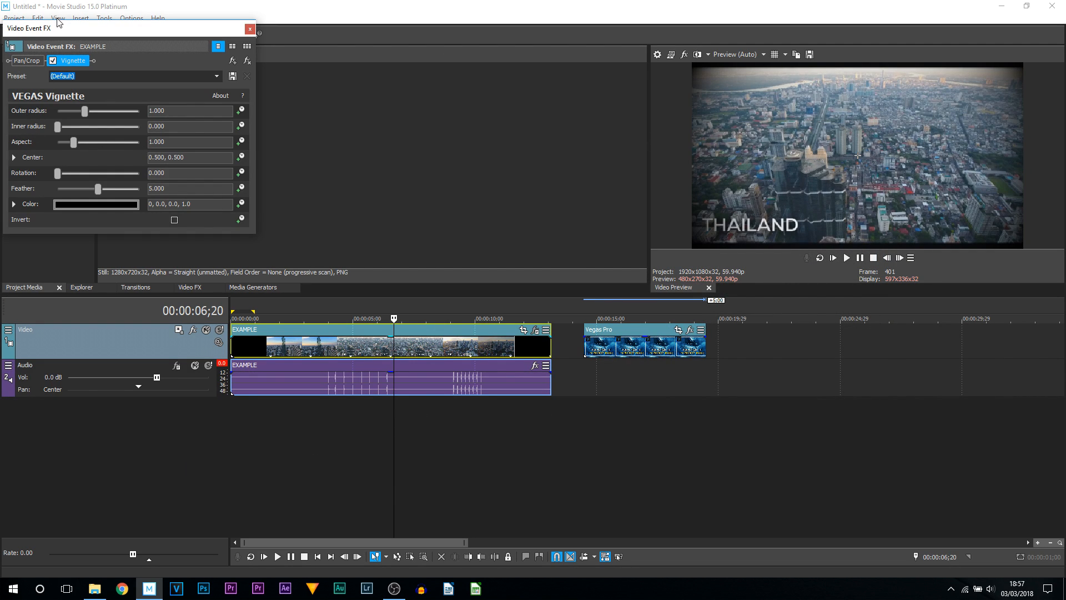
- Animate the vignette outer radius from 0.000 at the clip start to 1.082 at about 2 seconds, and set aspect to 1.449
drag(62, 30, 201, 43)
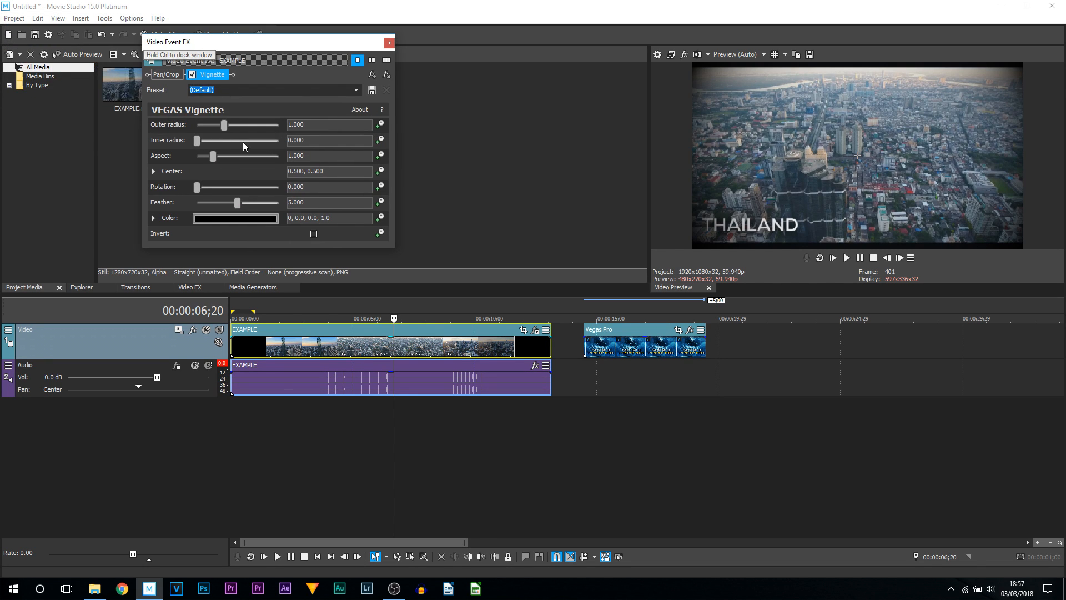
drag(224, 125, 186, 139)
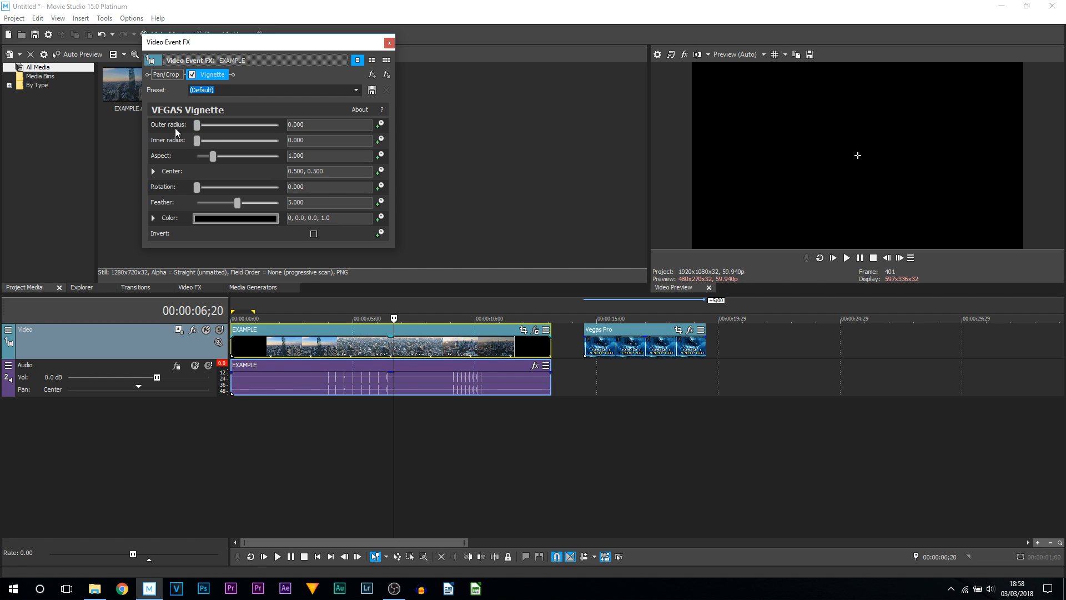
click(381, 127)
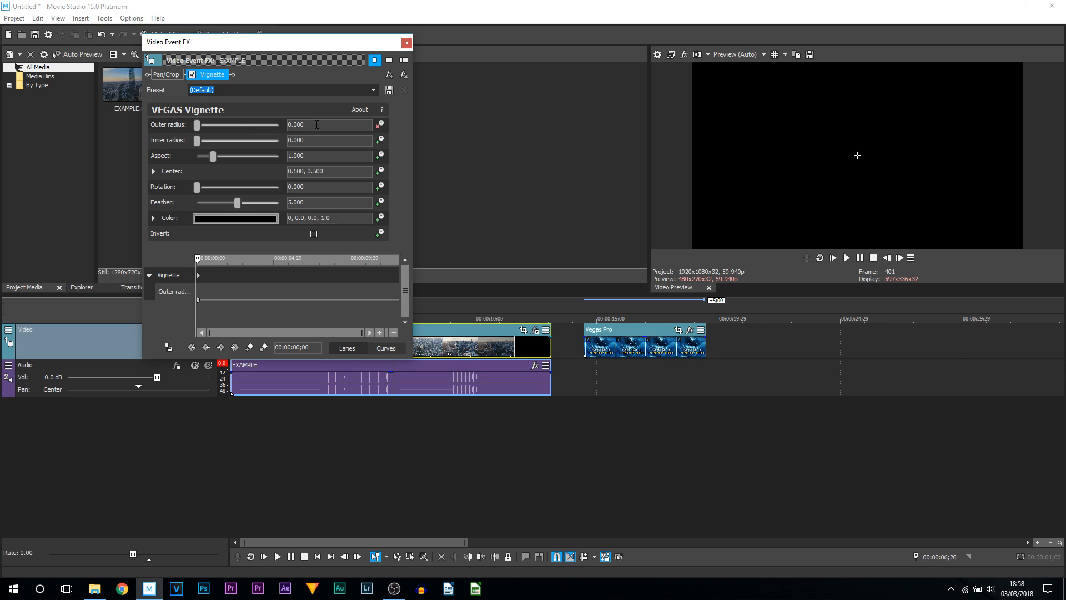
drag(198, 258, 229, 258)
drag(197, 126, 227, 128)
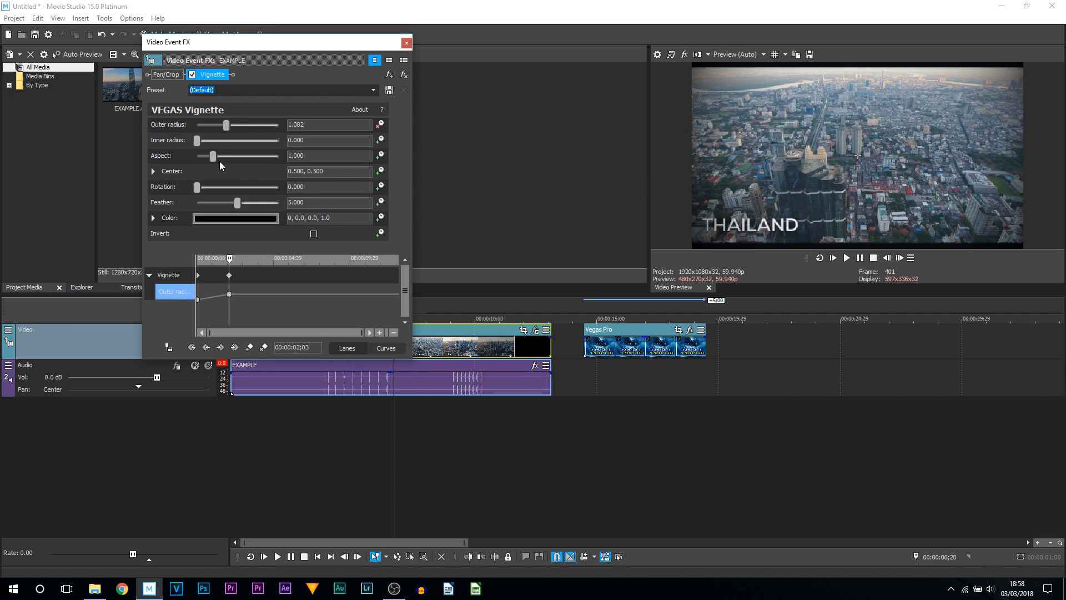
mouse_move(215, 155)
mouse_down()
mouse_move(177, 159)
mouse_move(255, 161)
mouse_move(225, 163)
mouse_up()
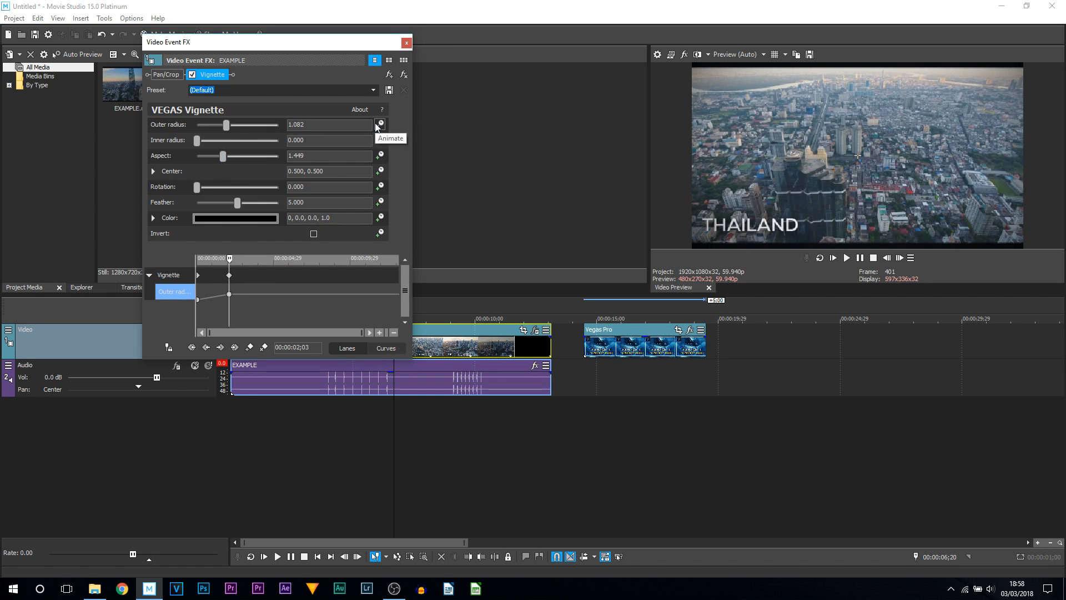
click(406, 42)
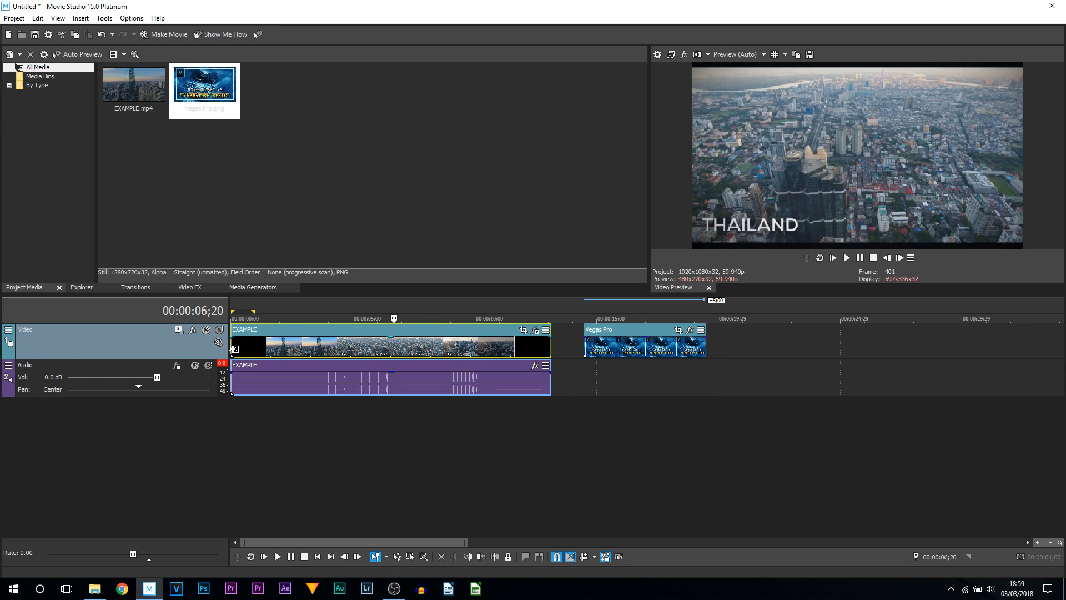
- Play the clip from the start to preview the animated vignette
click(234, 349)
click(846, 258)
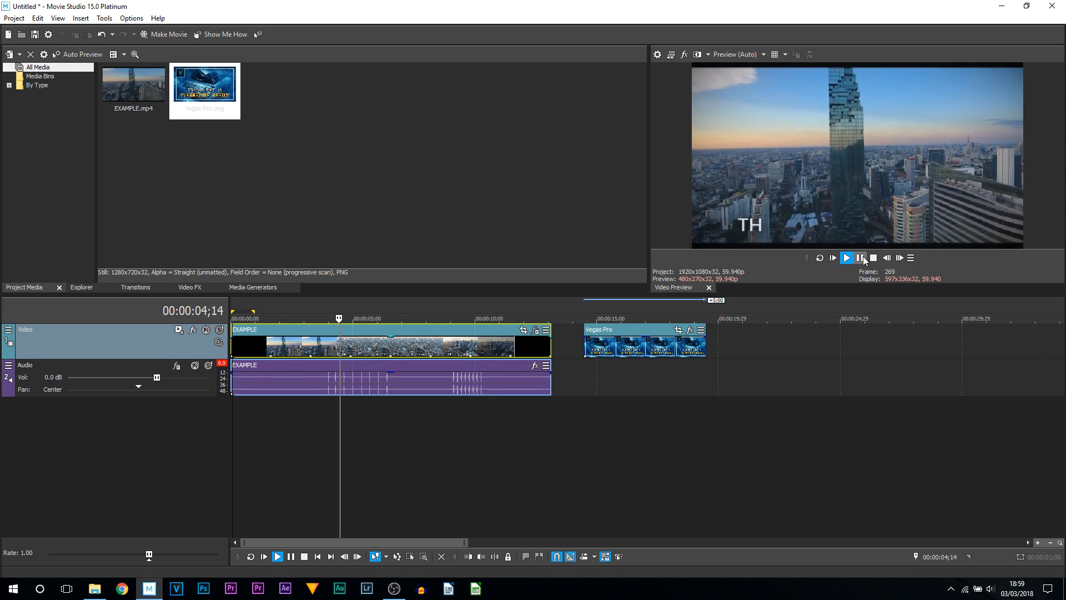
click(859, 258)
- Save the clip's vignette settings as a new preset named "Vignette BEST"
click(536, 331)
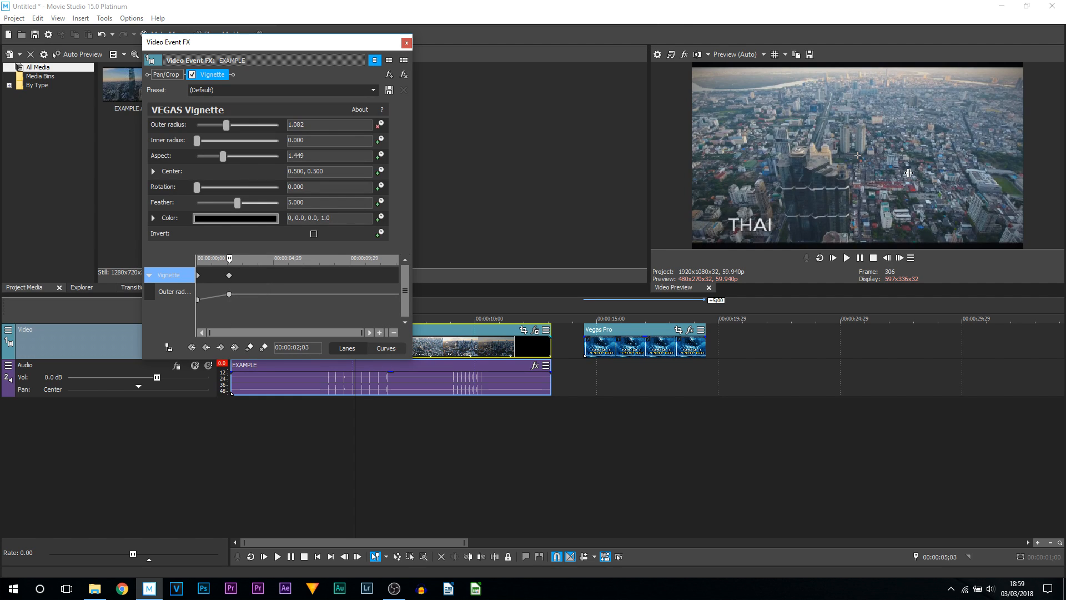
click(200, 90)
key(Caps_Lock)
text(V)
key(Caps_Lock)
text(ign)
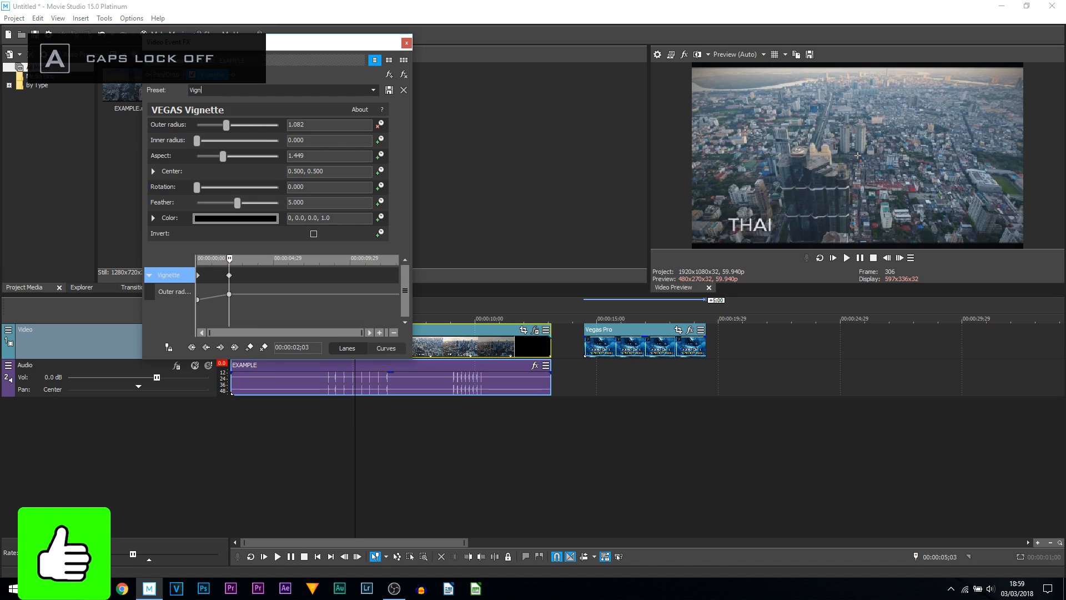
text(ette)
key(Caps_Lock)
text(BEST)
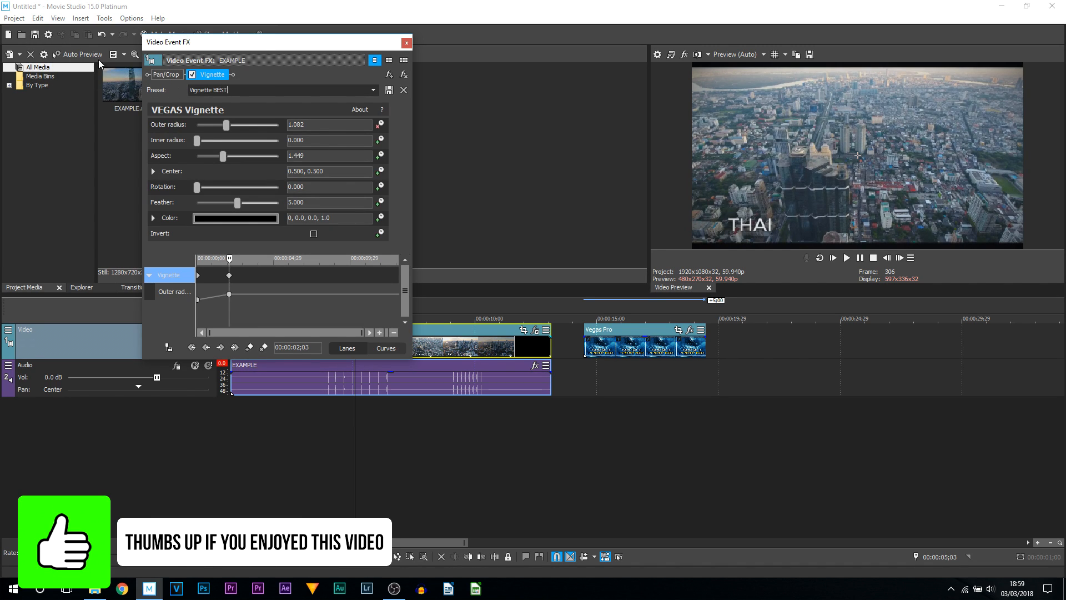
click(391, 91)
click(407, 43)
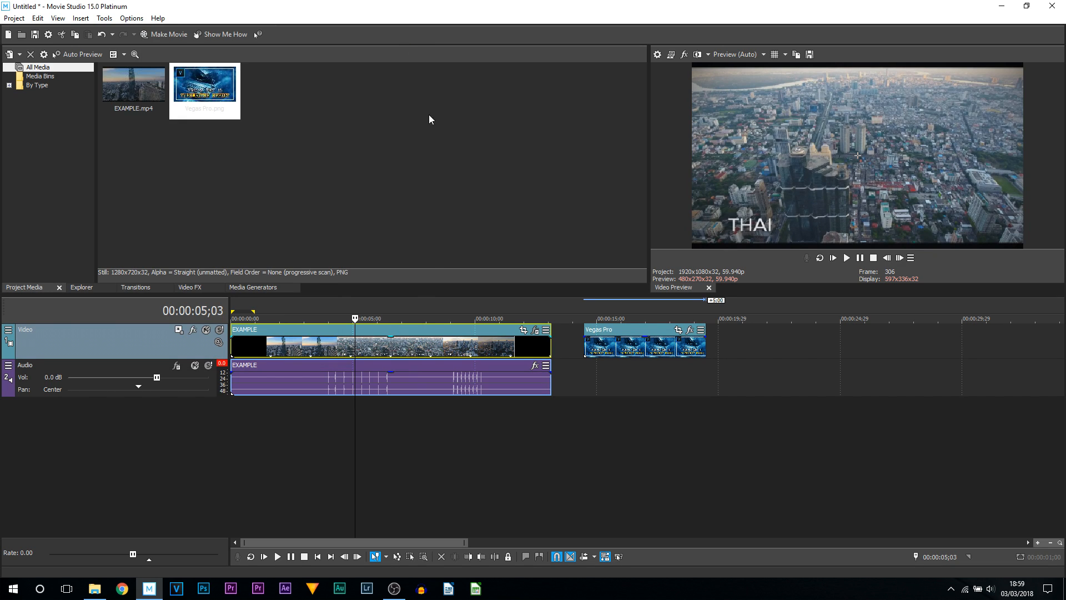
- Apply the Vignette BEST preset from the Video FX list to the Vegas Pro image clip
click(409, 345)
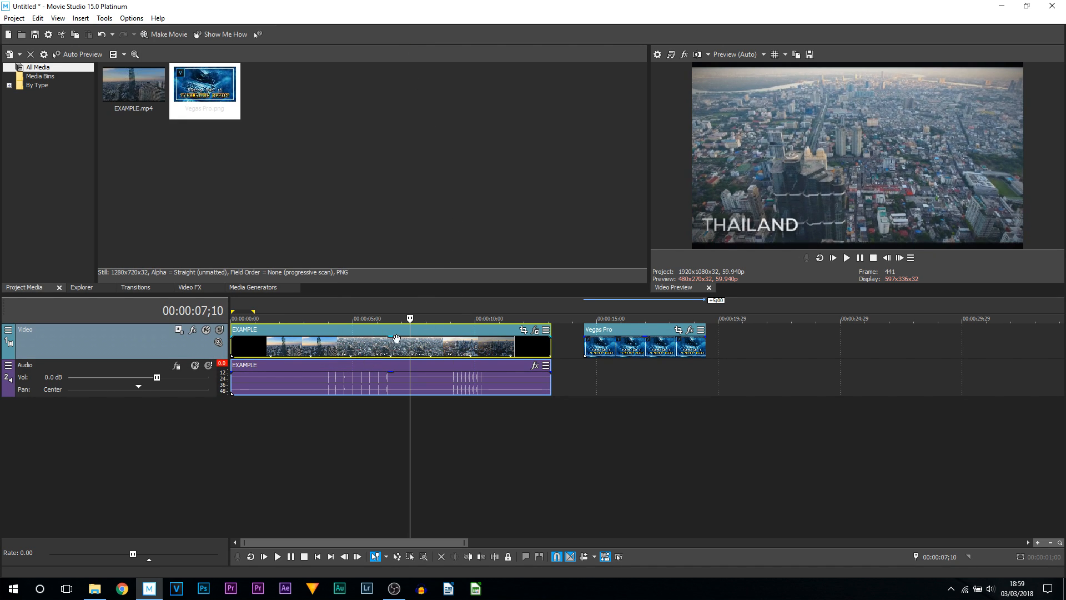
click(604, 380)
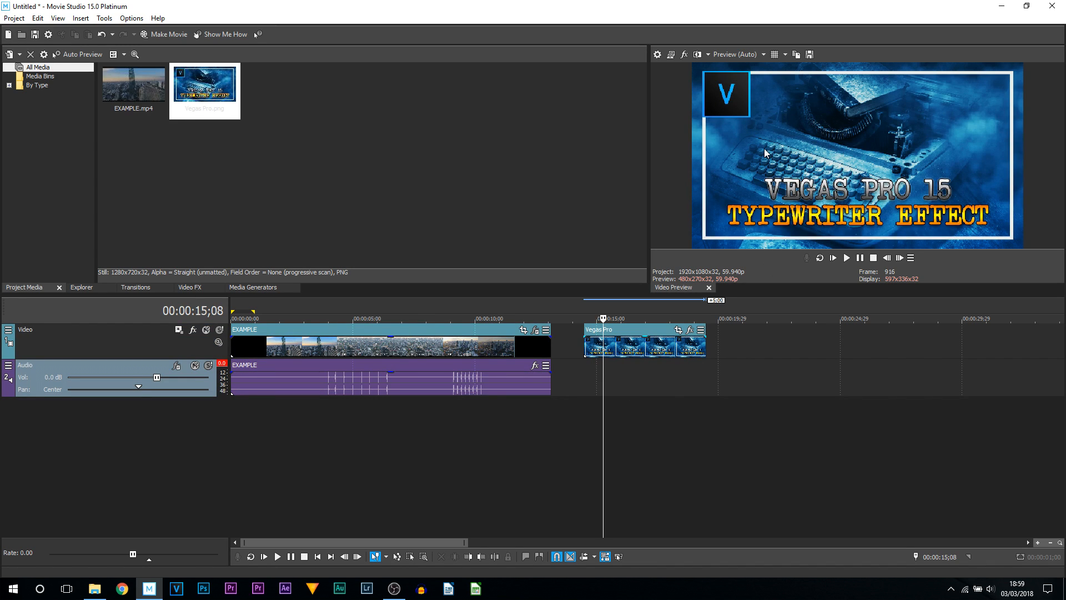
click(180, 287)
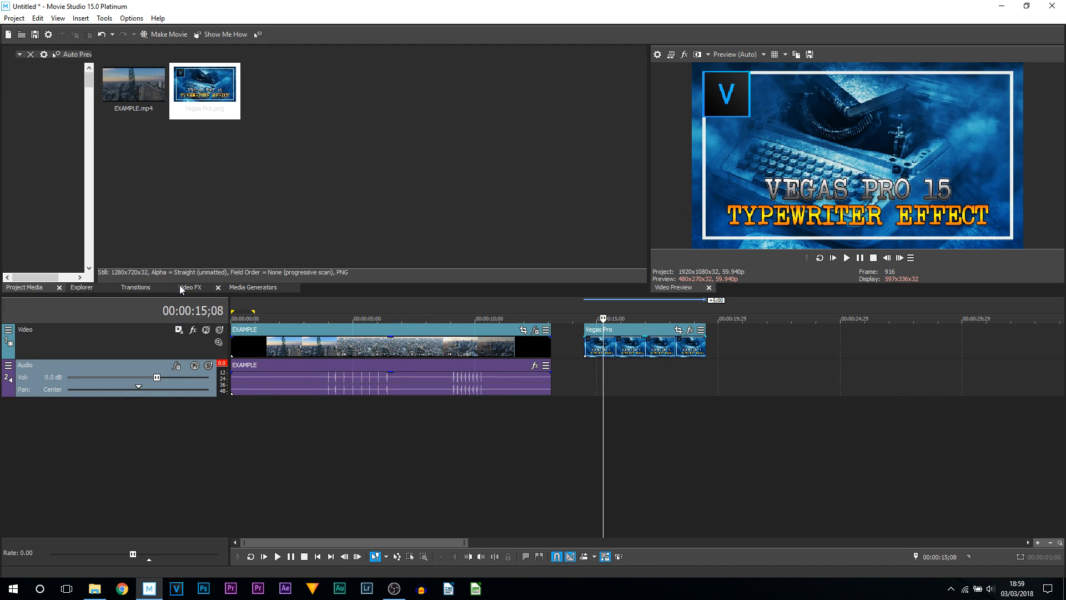
scroll(40, 187, down, 20)
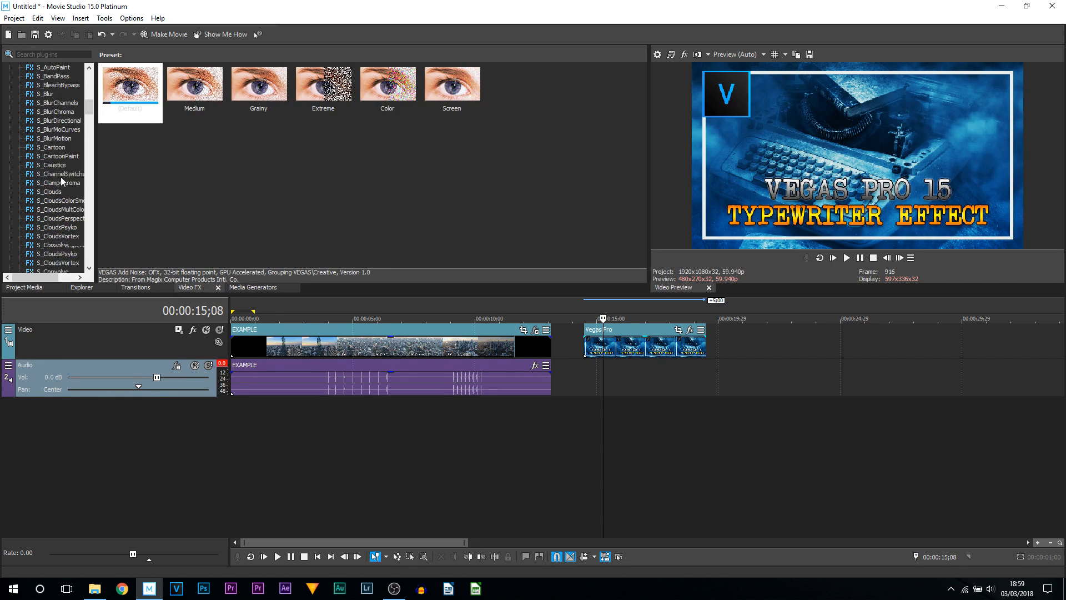
click(44, 228)
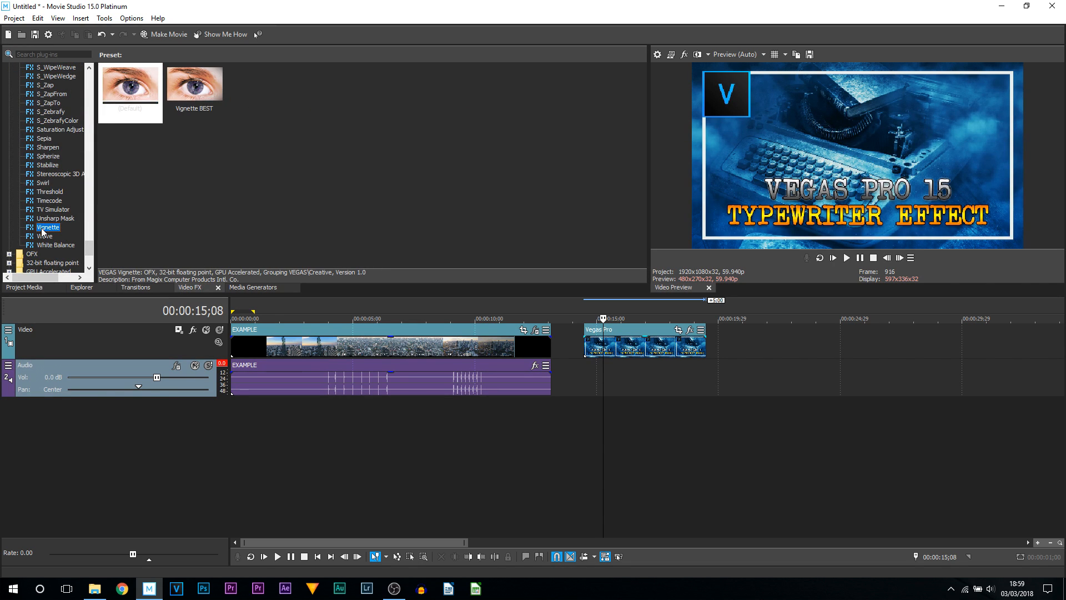
drag(199, 88, 631, 342)
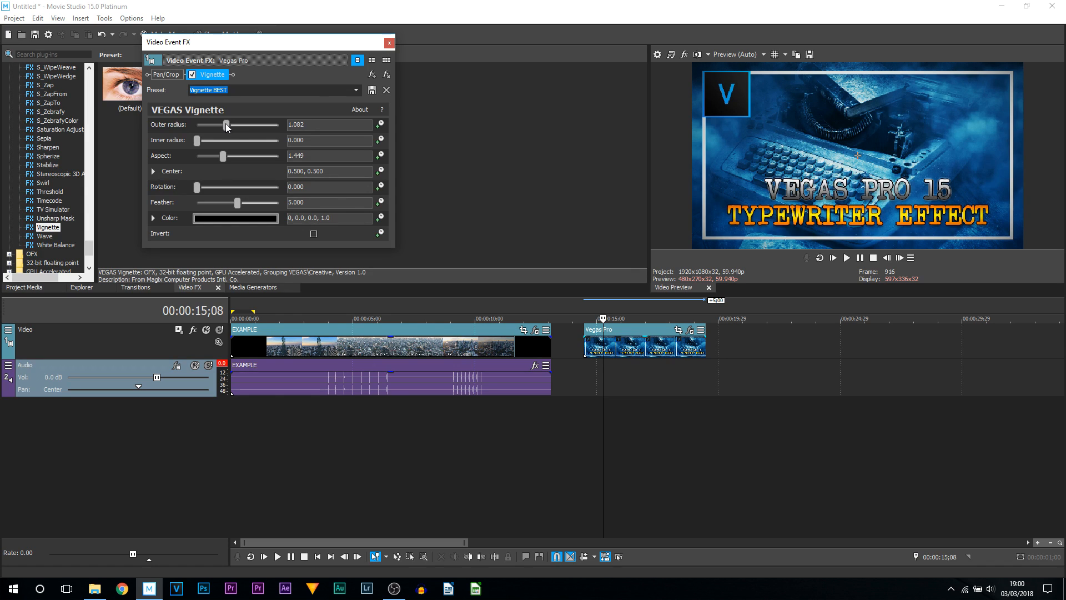
drag(226, 125, 221, 127)
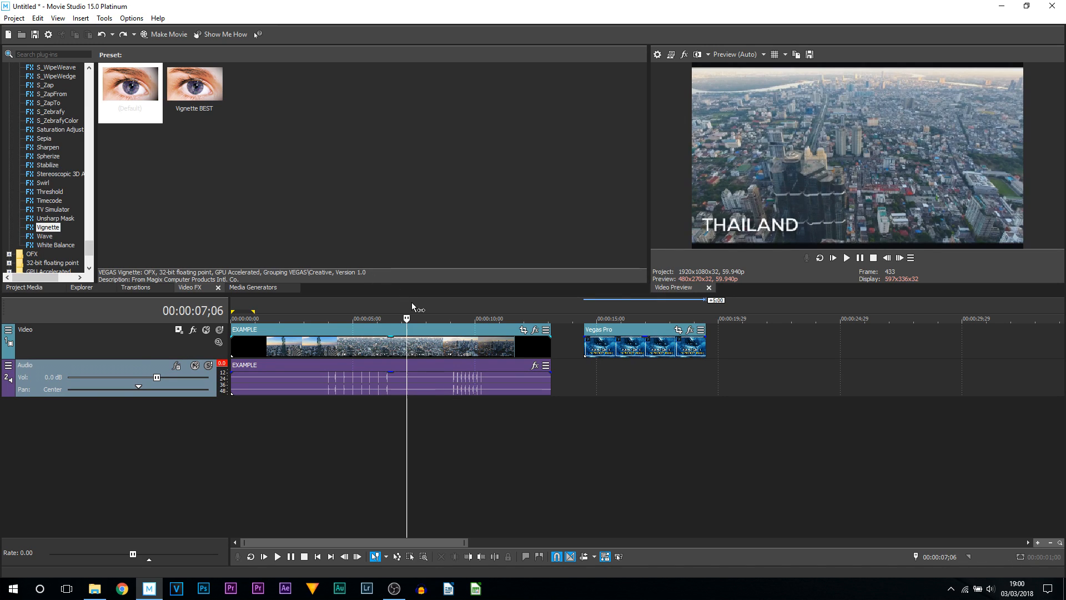
- Apply the default Vignette preset as a track effect on the whole video track
click(125, 335)
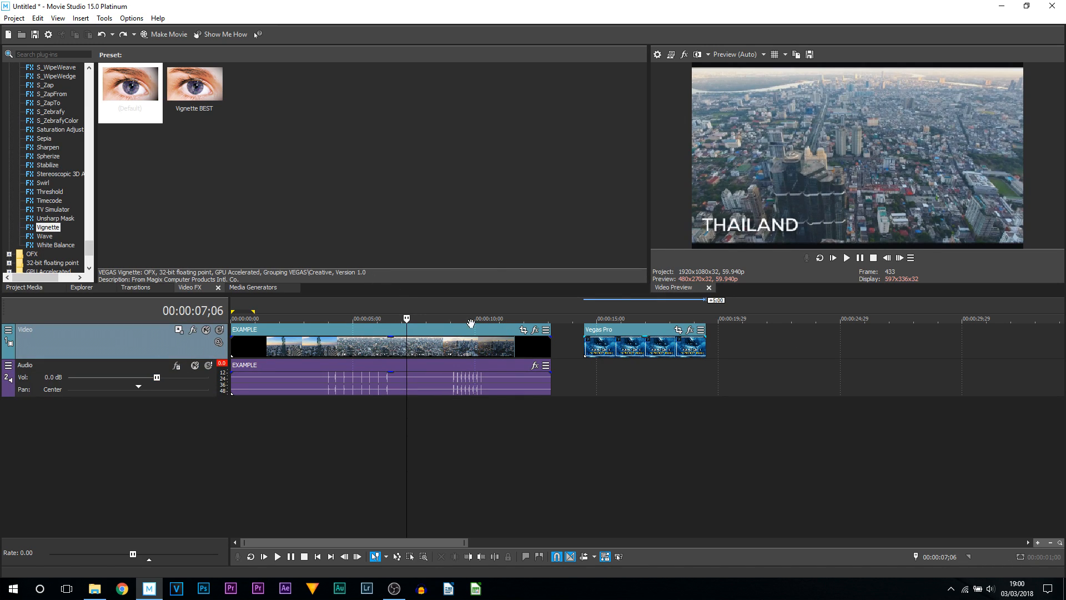
drag(129, 89, 257, 286)
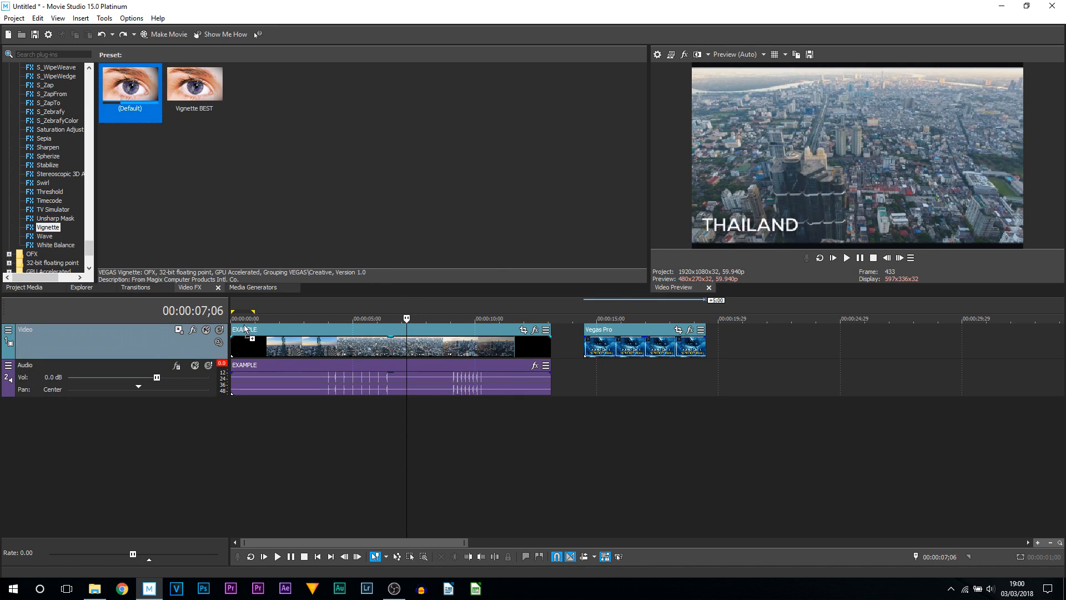
drag(43, 338, 111, 341)
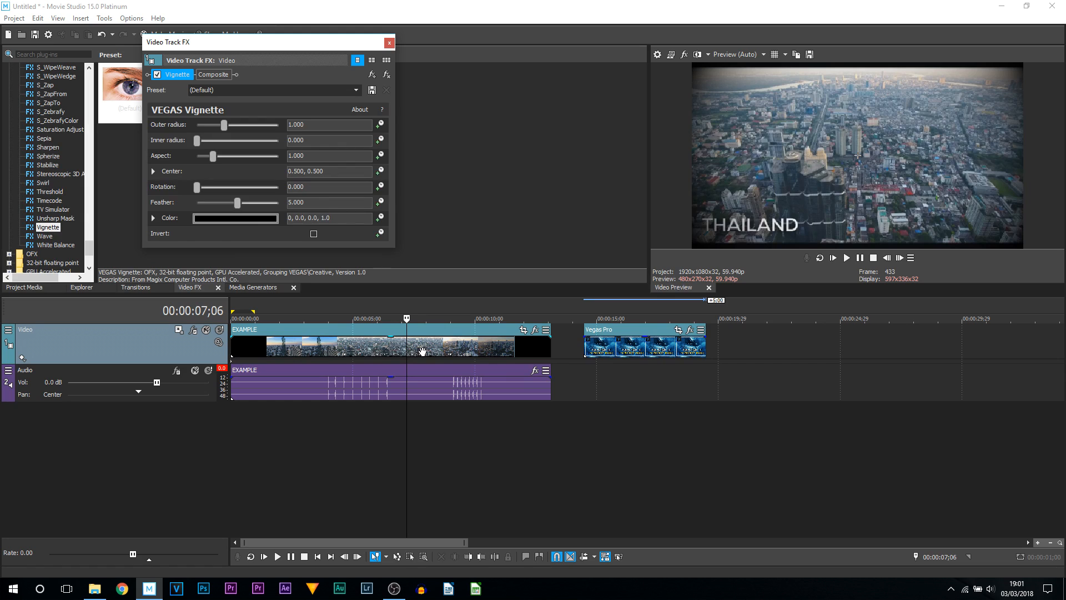
click(642, 391)
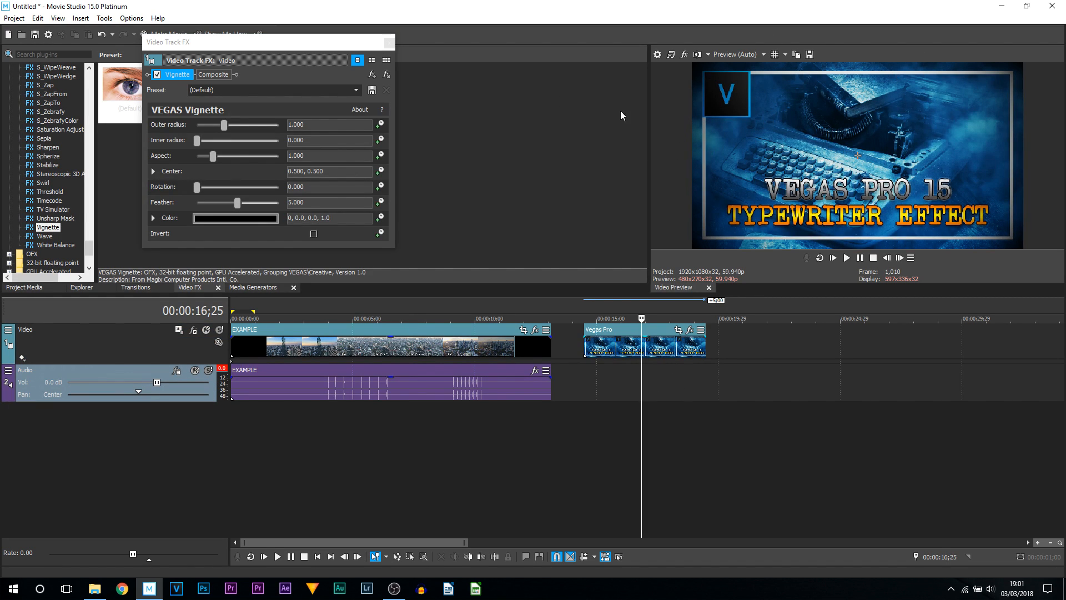
click(389, 42)
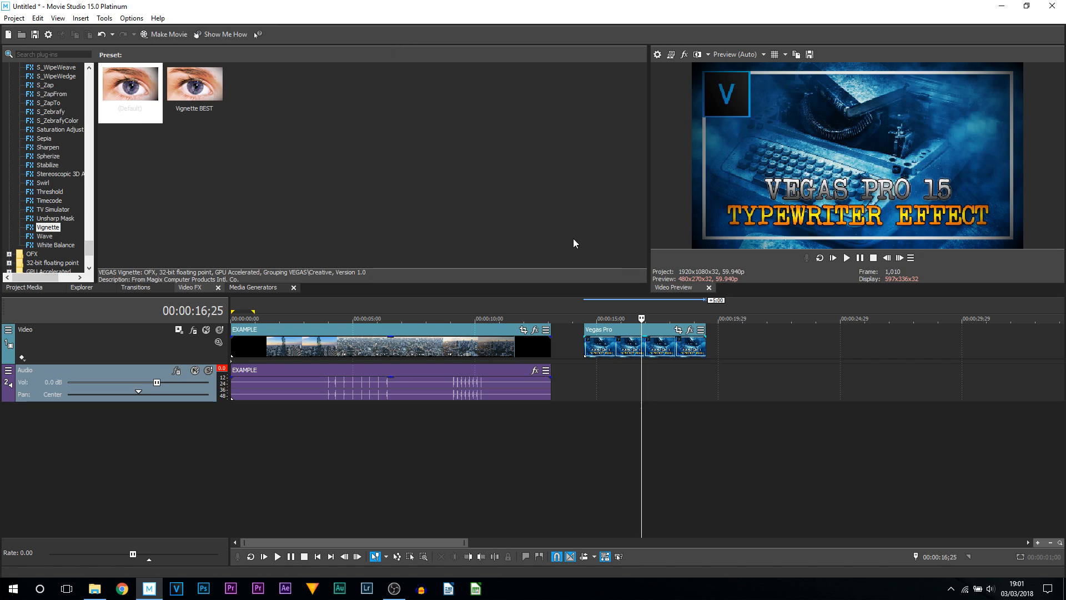
- Remove the Vignette plug-in from the video track's effects
click(185, 338)
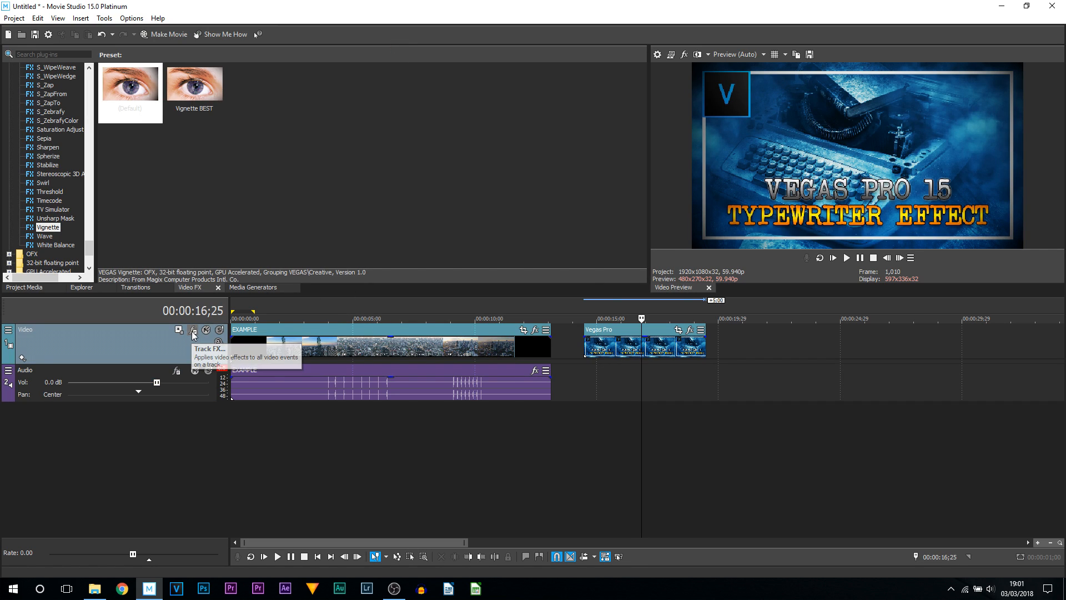
click(193, 332)
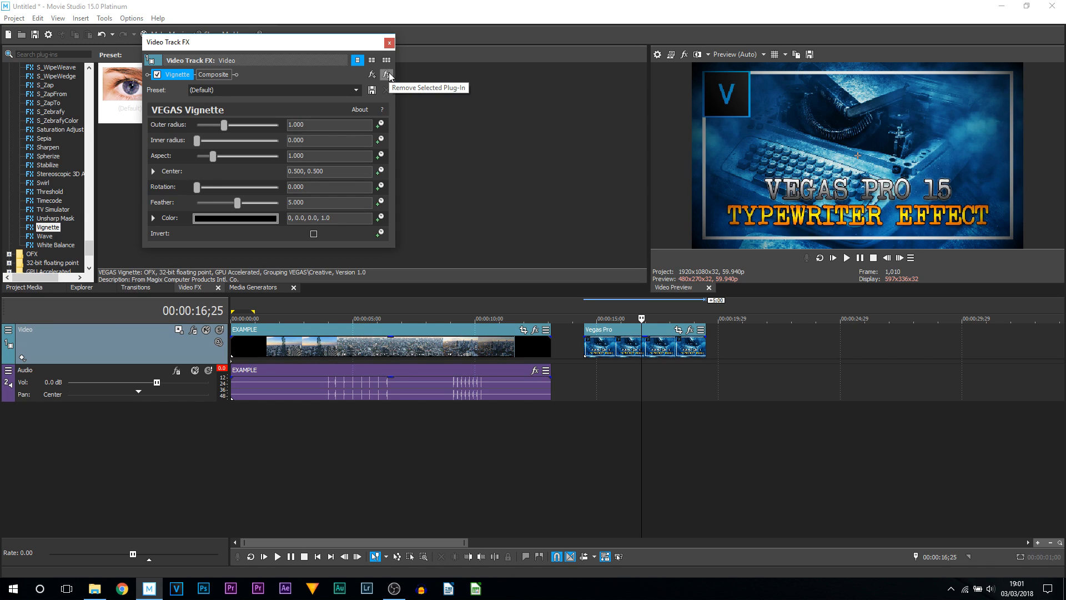
click(387, 75)
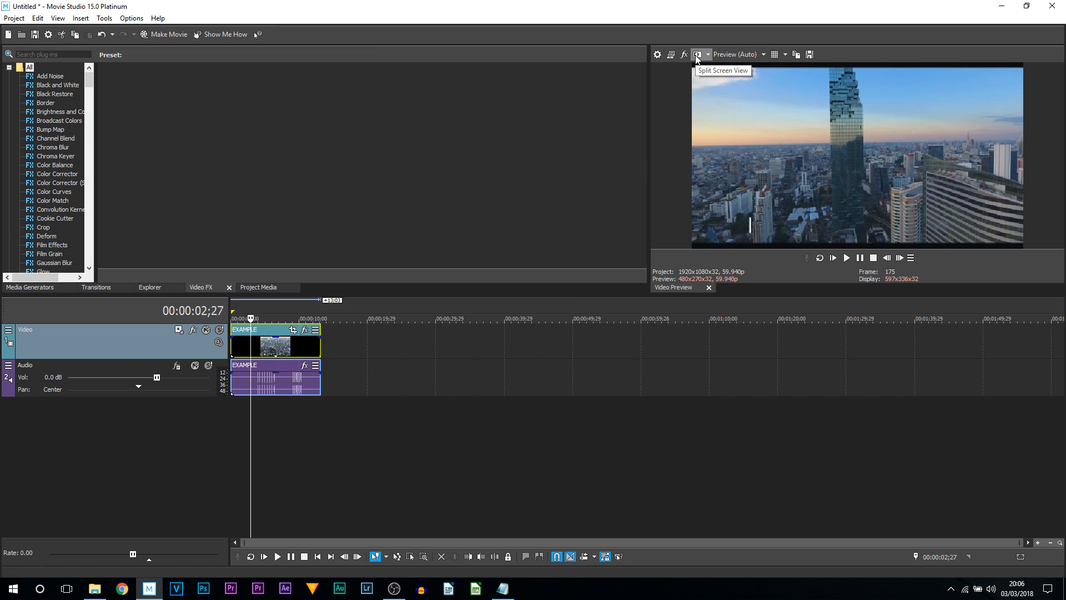
- Apply the Brightness and Contrast Very Dark preset to the EXAMPLE clip
click(697, 55)
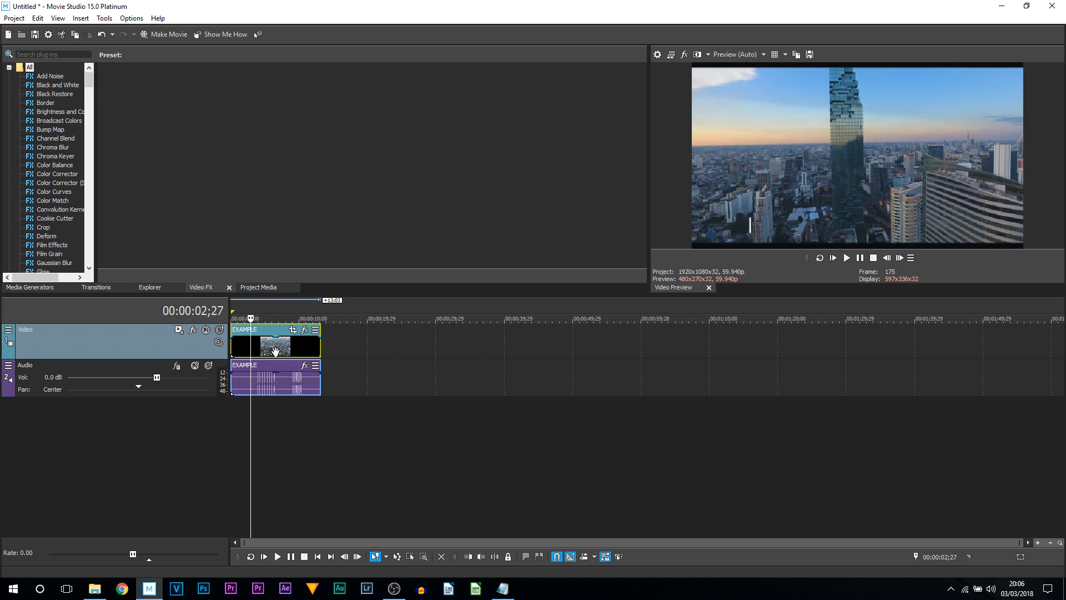
click(69, 113)
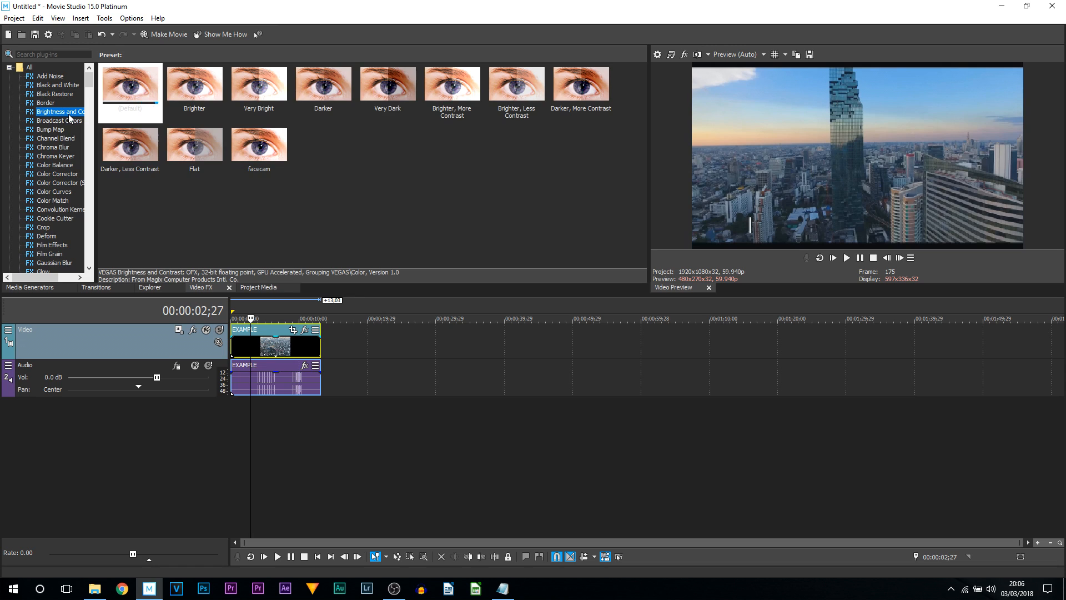
drag(392, 99, 267, 348)
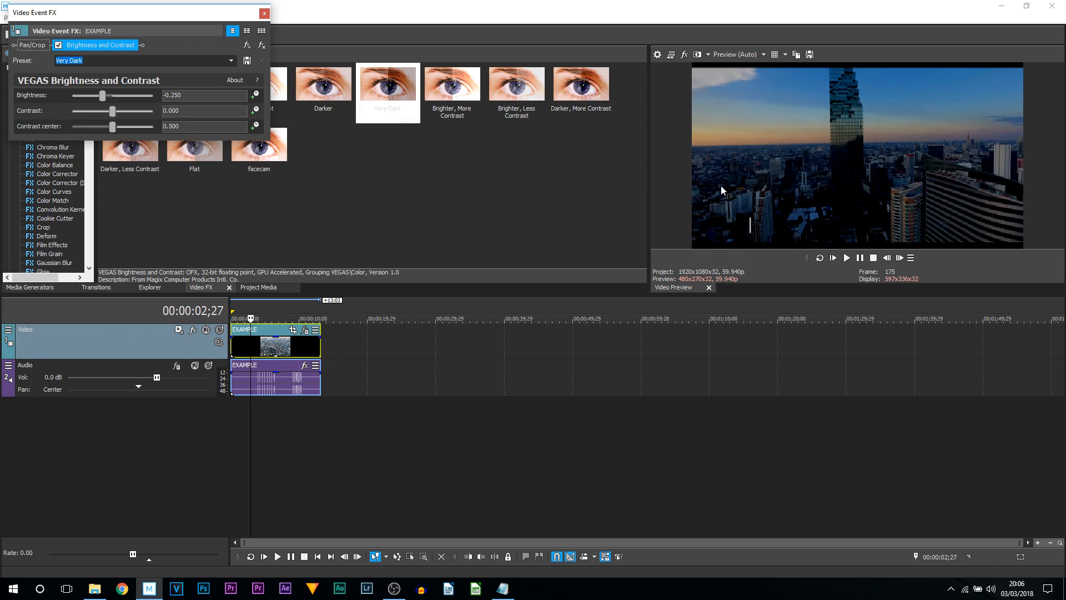
click(264, 13)
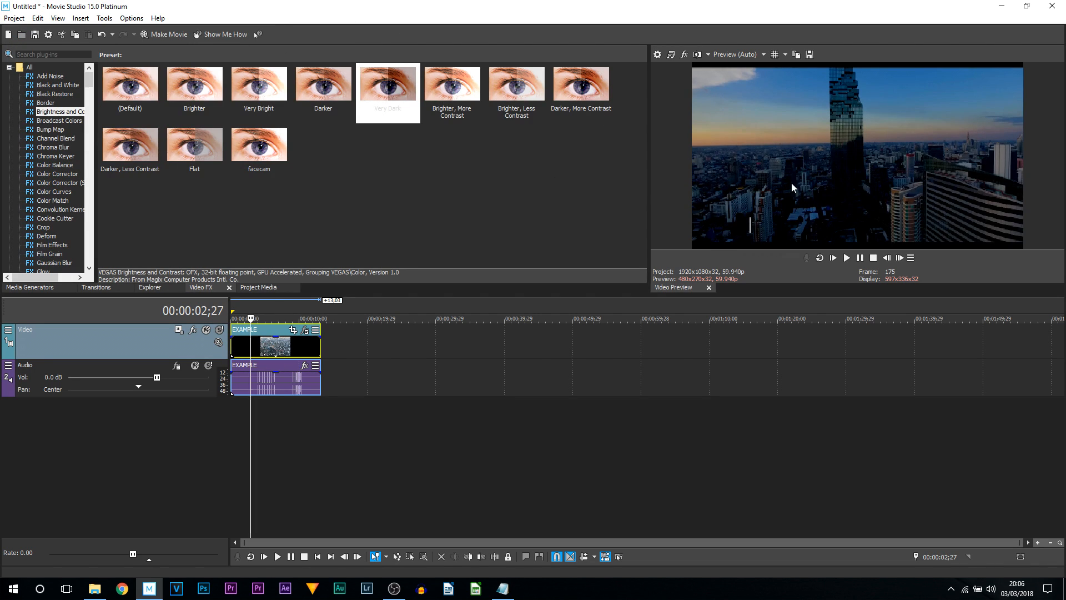
- Toggle split-screen view in the preview and set the split area to compare the clip with and without the effect
click(697, 55)
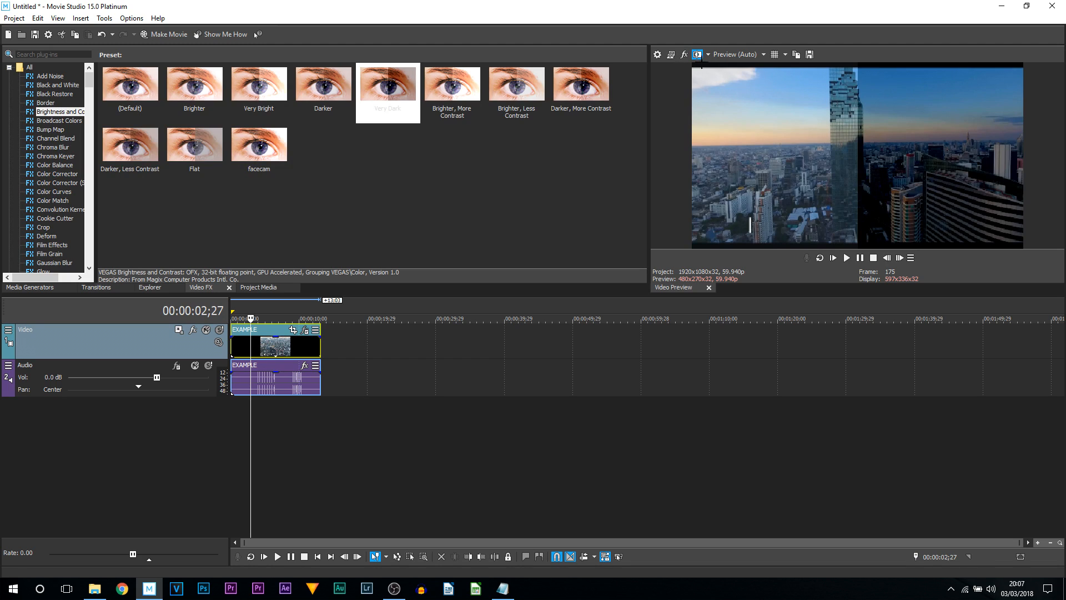
click(698, 54)
drag(781, 175, 1031, 290)
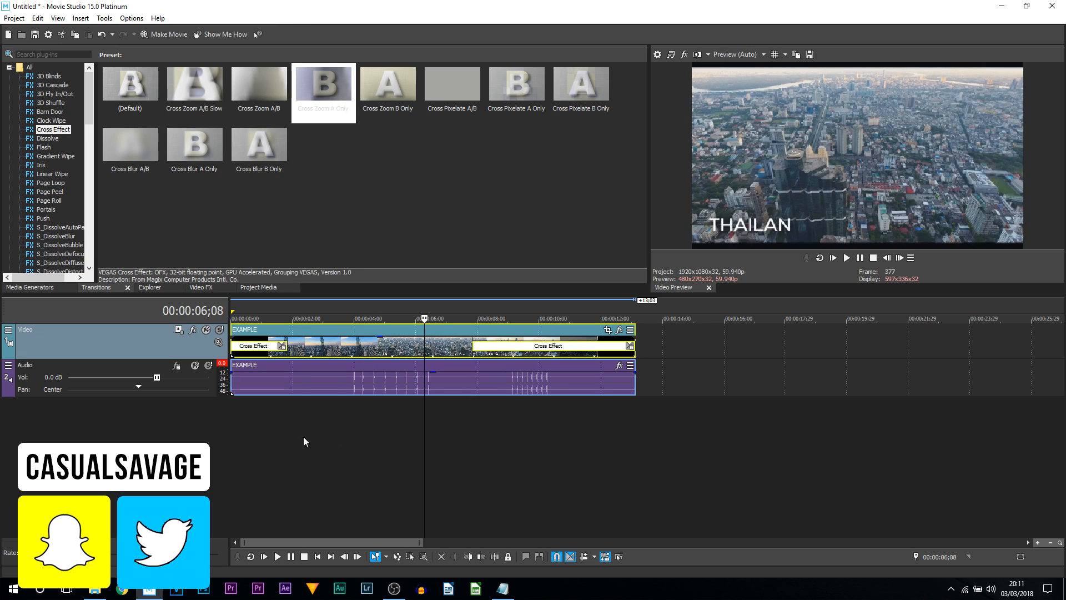
- Split the EXAMPLE clip at about 3 seconds and move the second part further right along the timeline
key(ctrl+z)
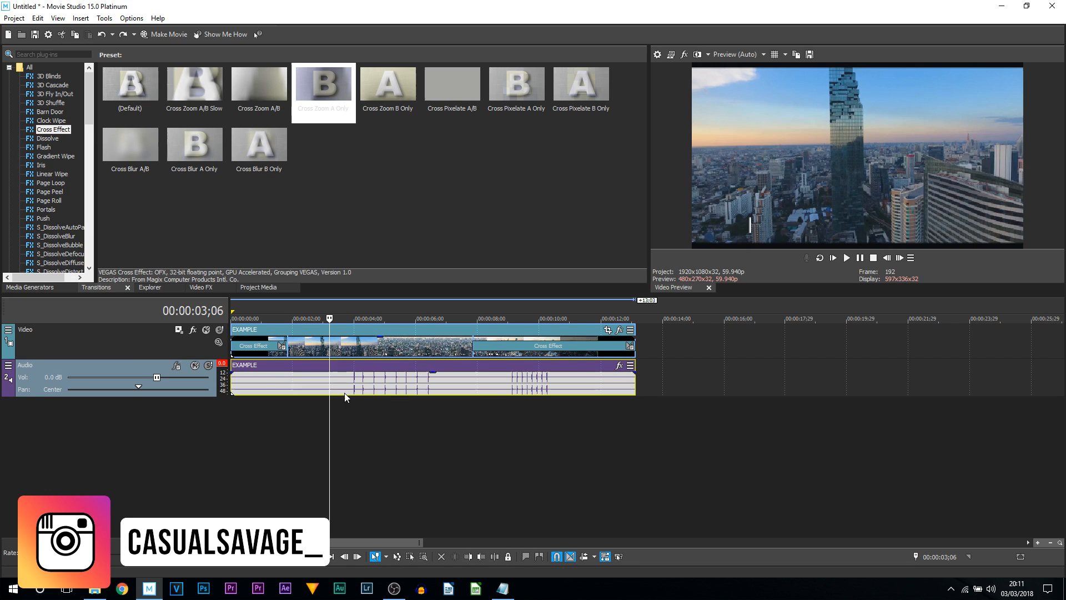
key(s)
click(327, 352)
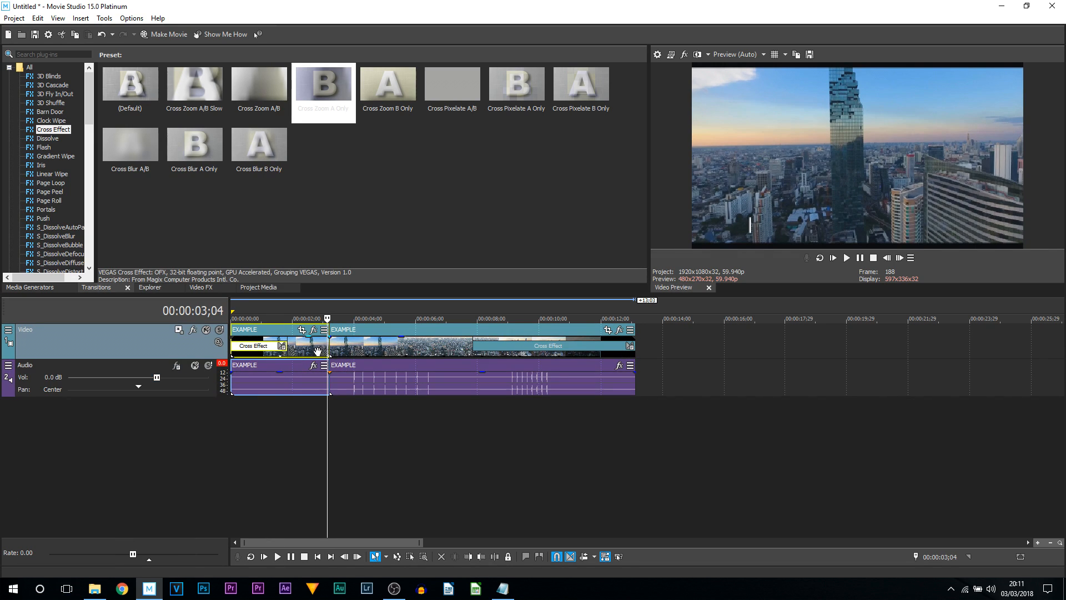
click(312, 352)
drag(468, 355, 668, 355)
click(322, 348)
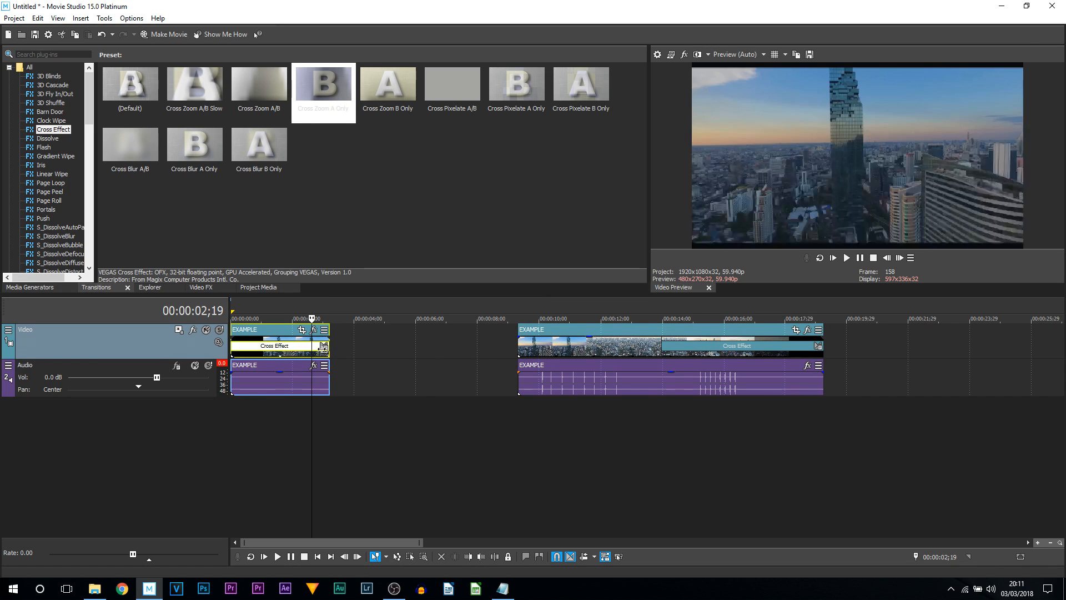
- Split the second part at about 11 seconds and delete its trailing section
drag(329, 346, 226, 347)
click(523, 348)
click(515, 349)
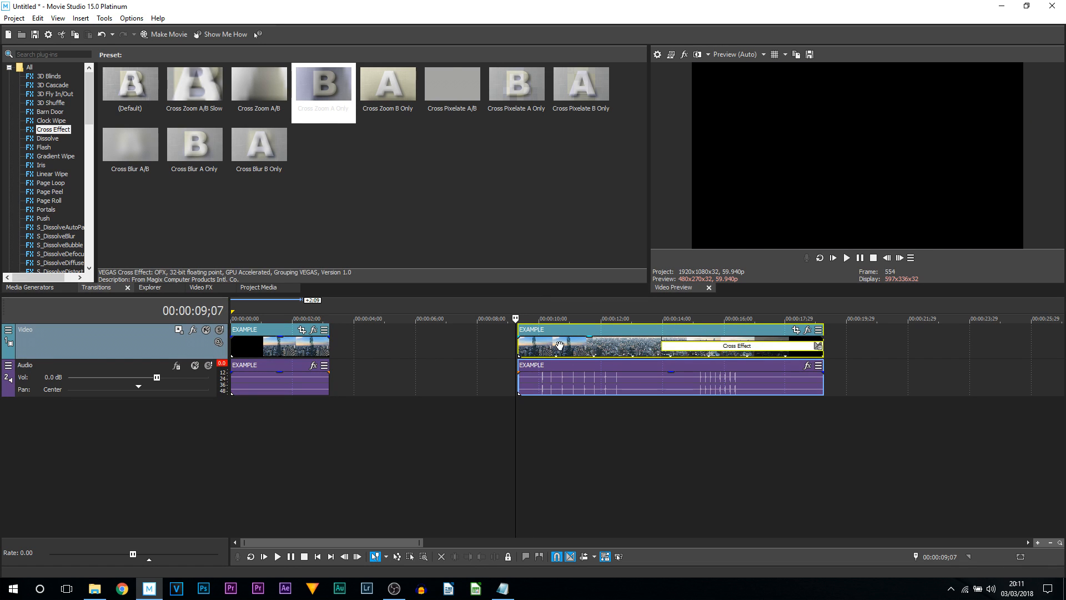
click(596, 348)
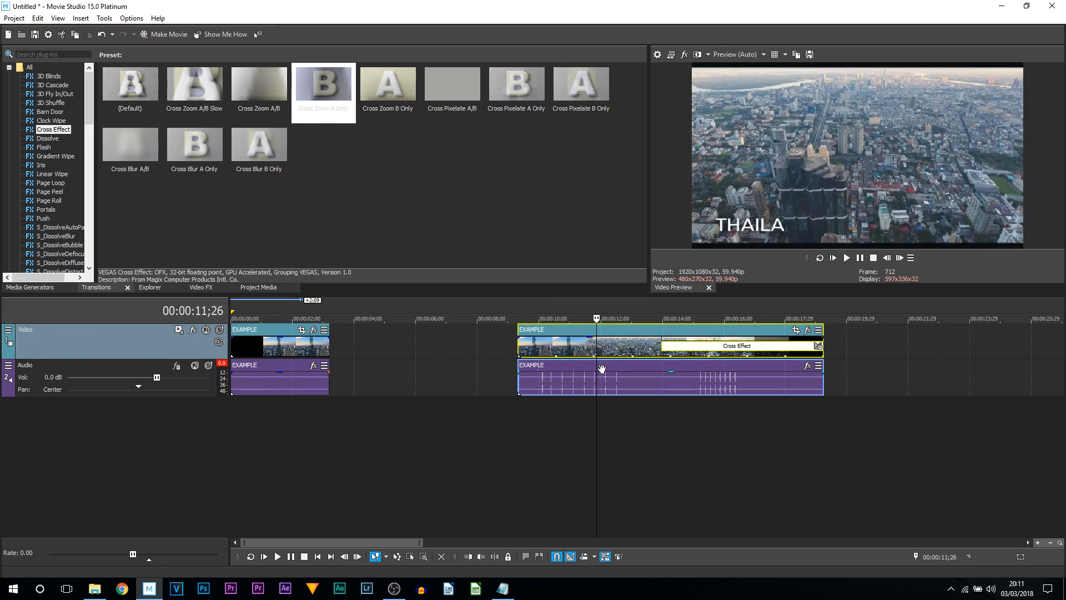
key(s)
click(632, 348)
click(683, 349)
mouse_move(686, 319)
mouse_down()
mouse_move(798, 319)
mouse_move(704, 318)
mouse_up()
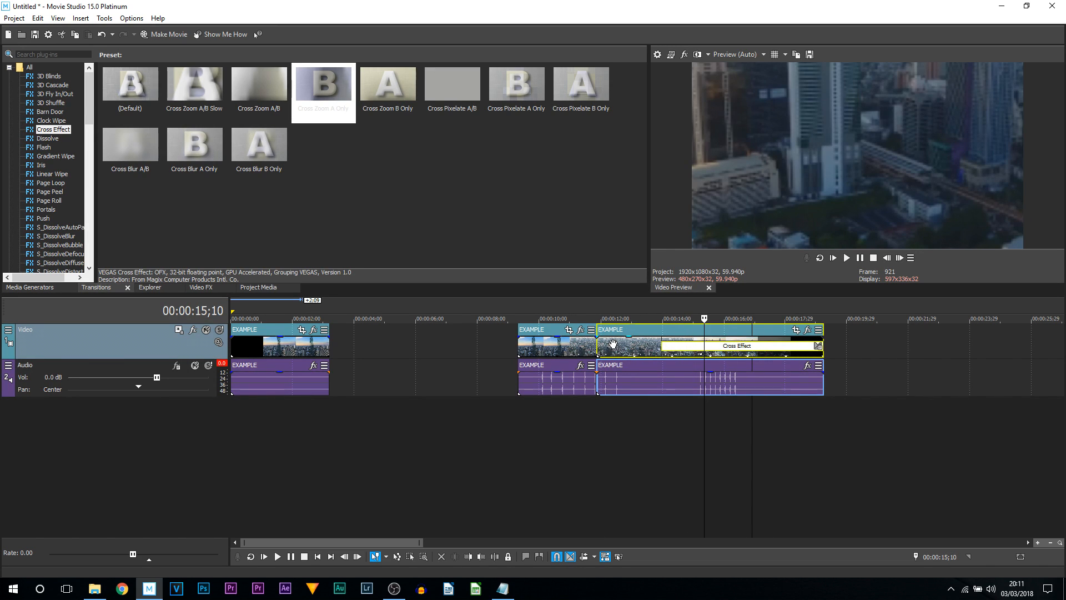
key(Delete)
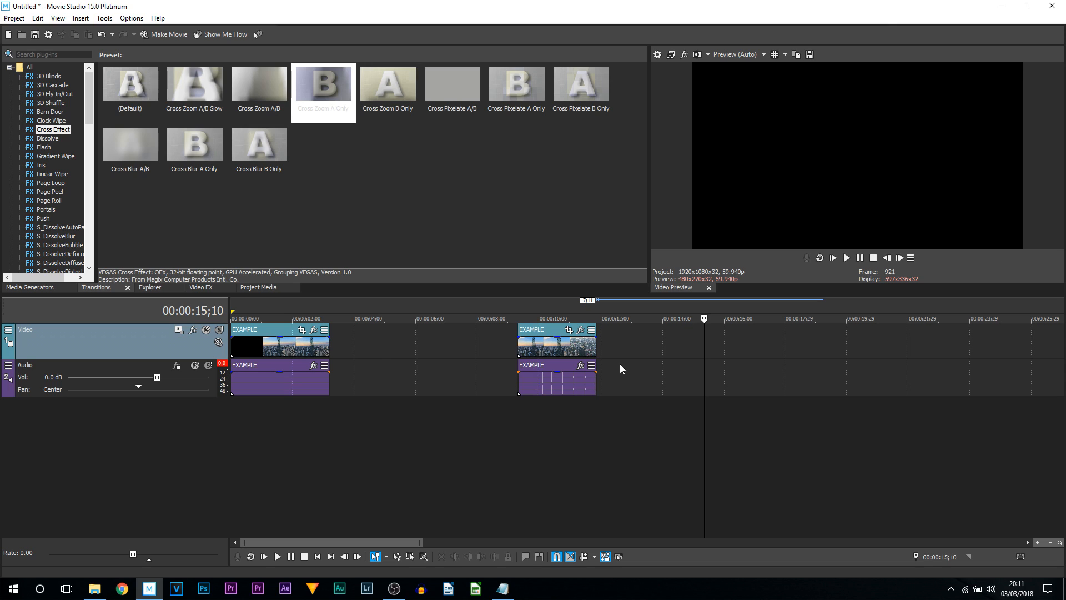
- Move the remaining part back so it butts against the first part
click(569, 347)
drag(476, 354, 352, 355)
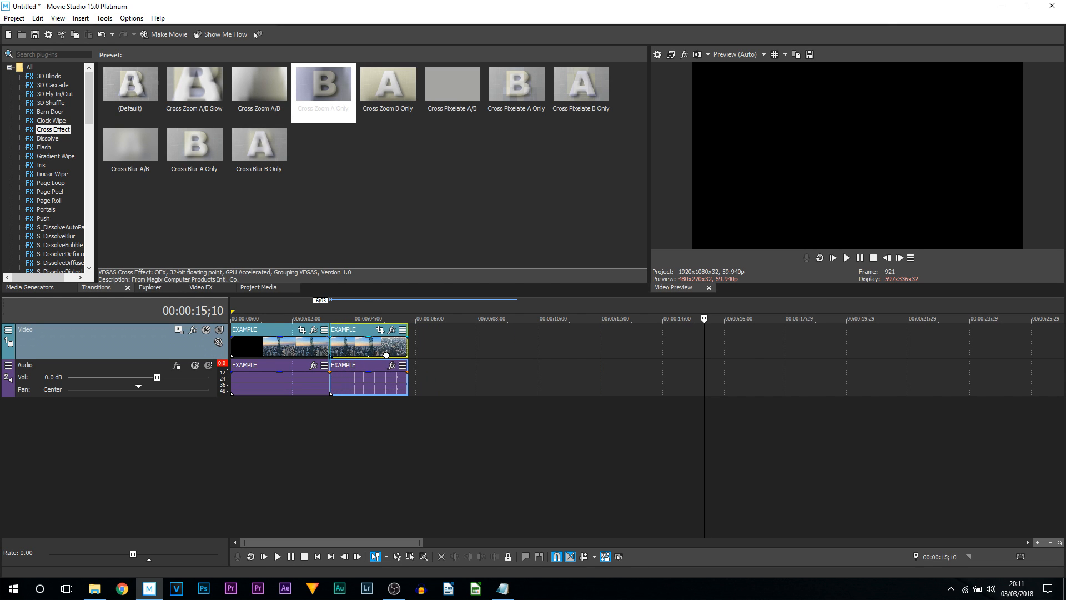
click(352, 358)
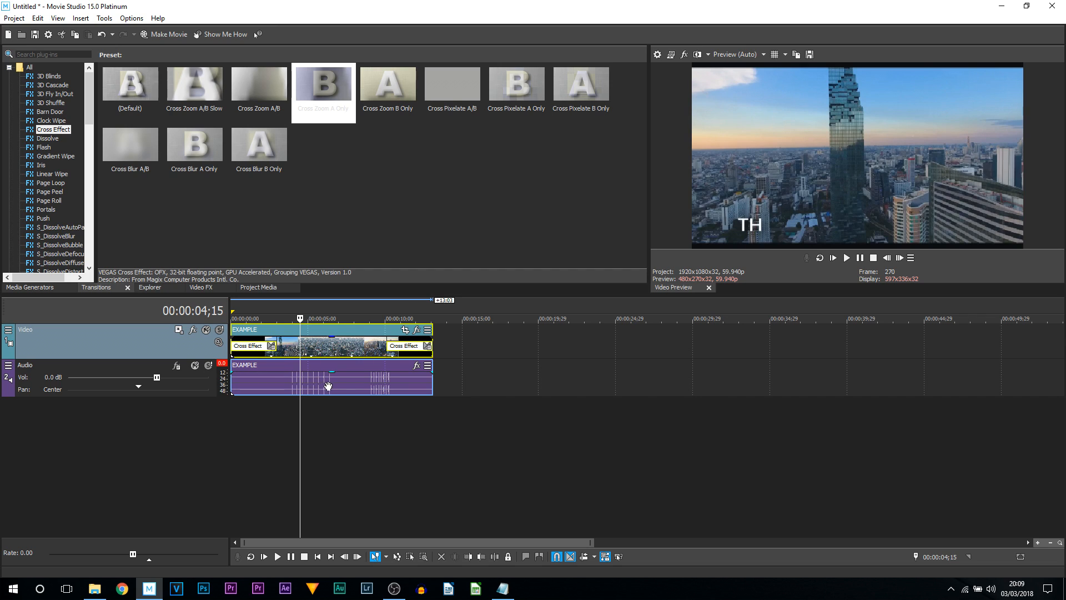
- Add a timeline marker named End transition at about 1;25
scroll(297, 409, down, 3)
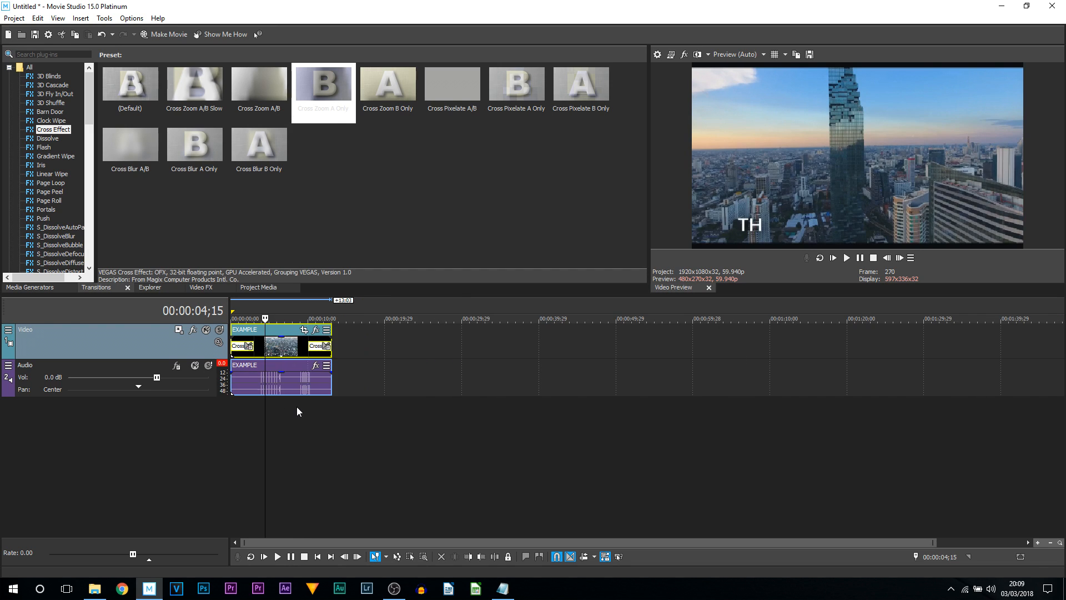
click(271, 457)
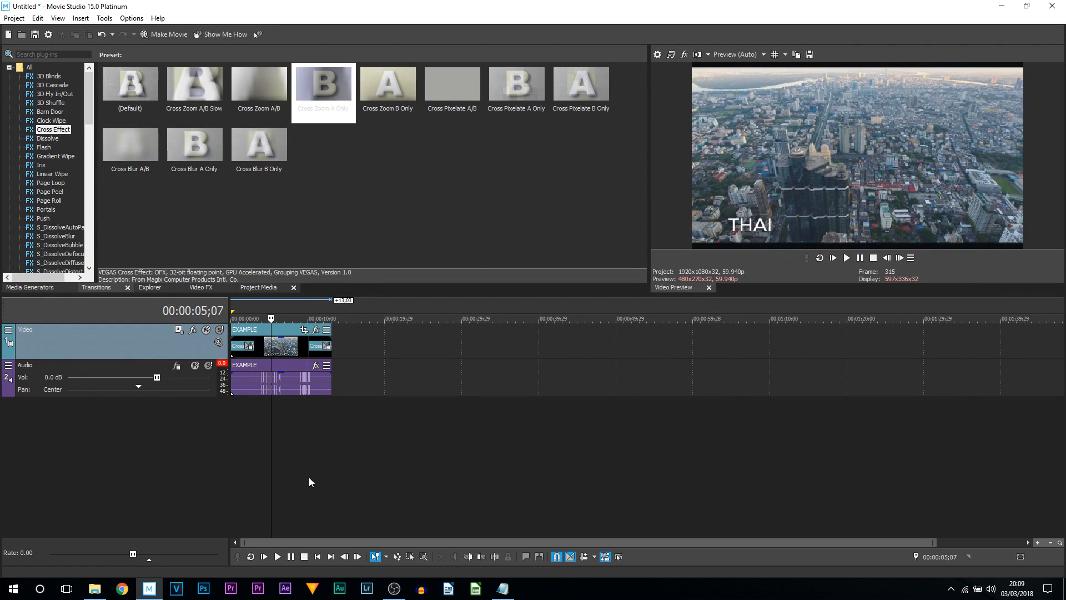
click(263, 428)
drag(257, 428, 253, 425)
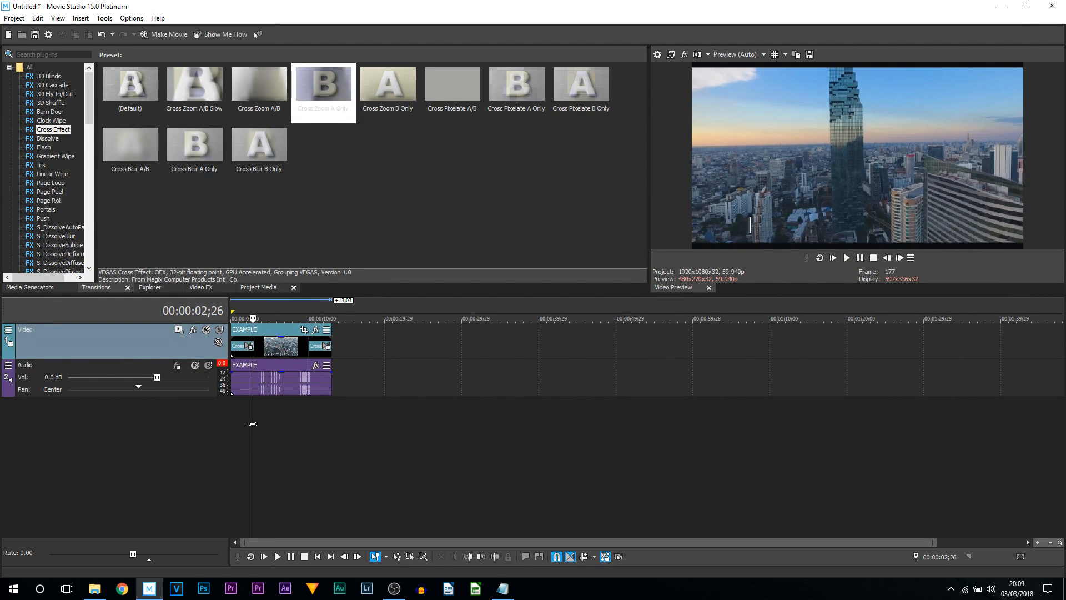
scroll(361, 432, up, 3)
click(343, 370)
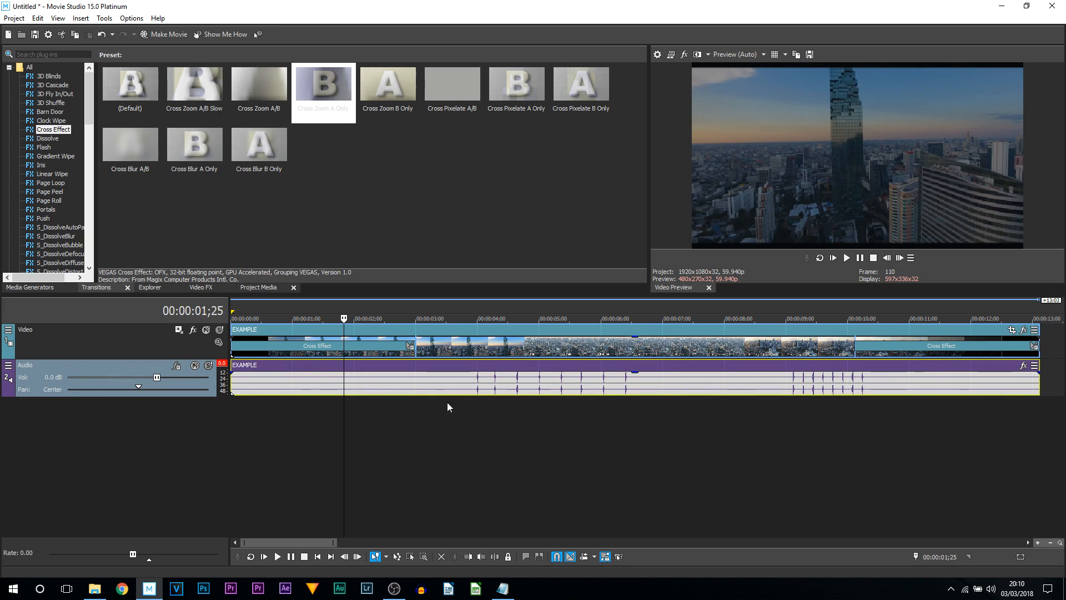
scroll(445, 411, down, 1)
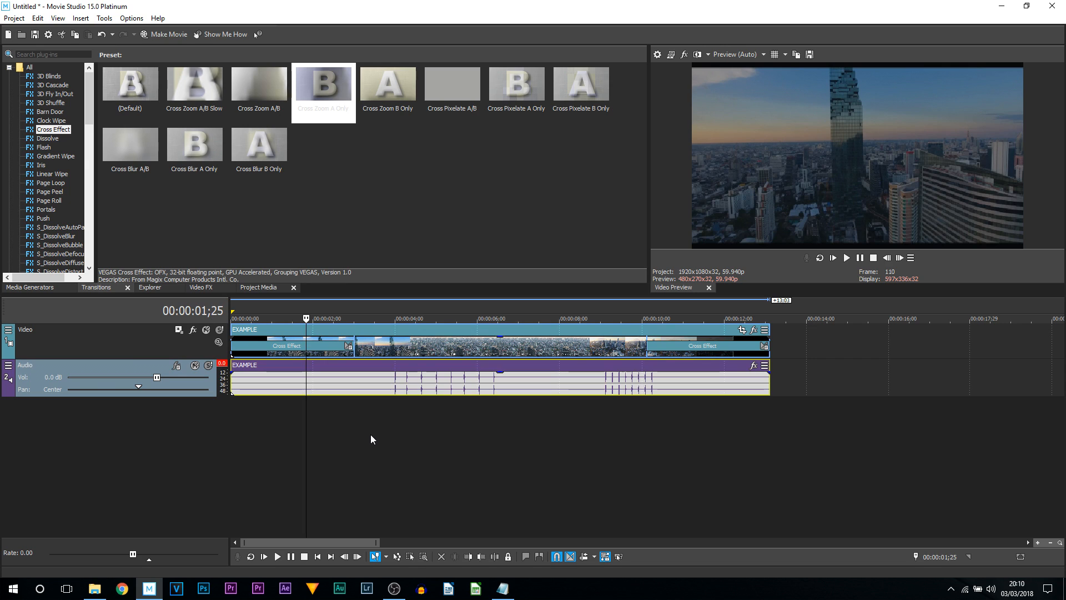
key(m)
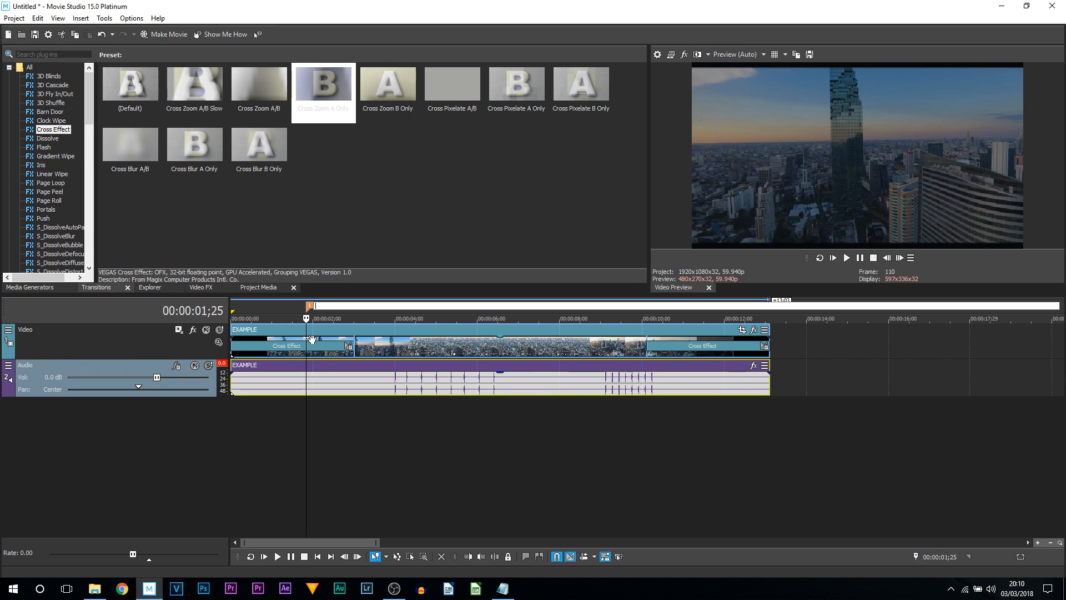
key(Caps_Lock)
key(Caps_Lock)
text(E)
key(Caps_Lock)
text(nd )
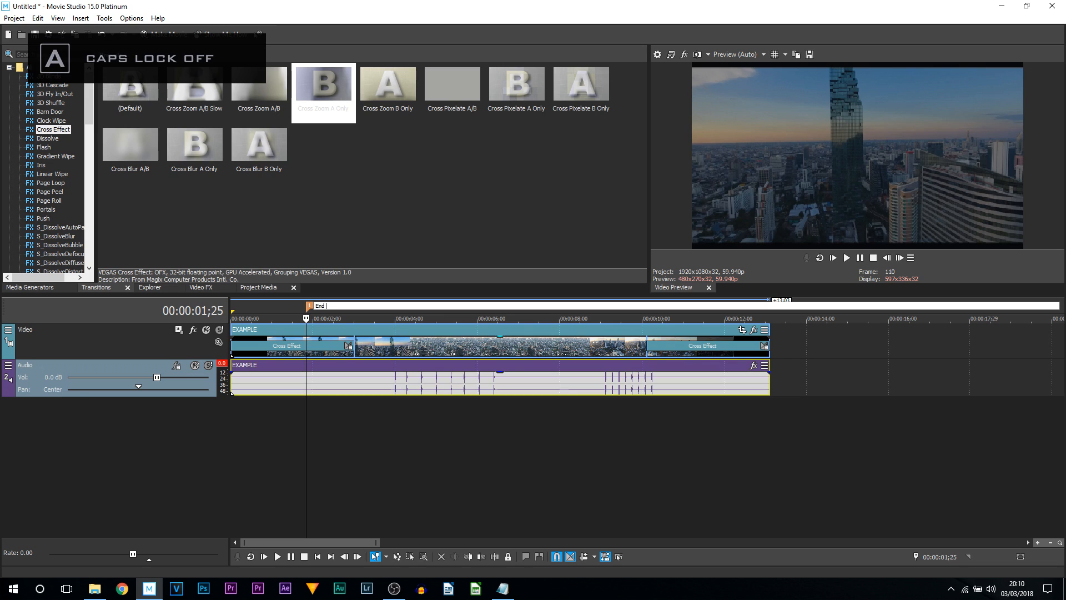
text(transition)
key(Return)
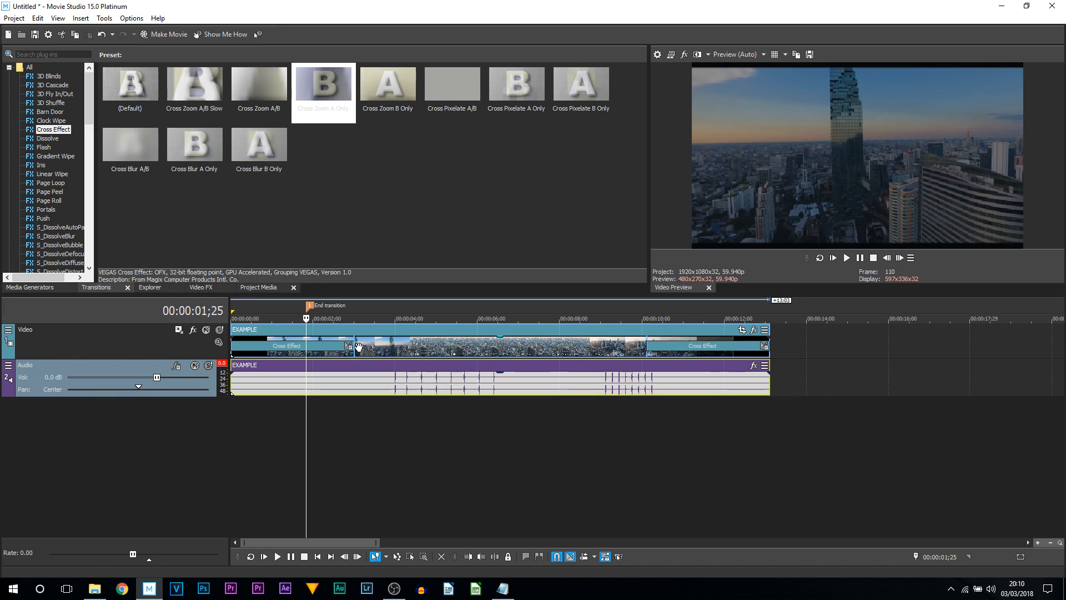
- Add a second marker named Start end at about 7;25
click(553, 342)
key(m)
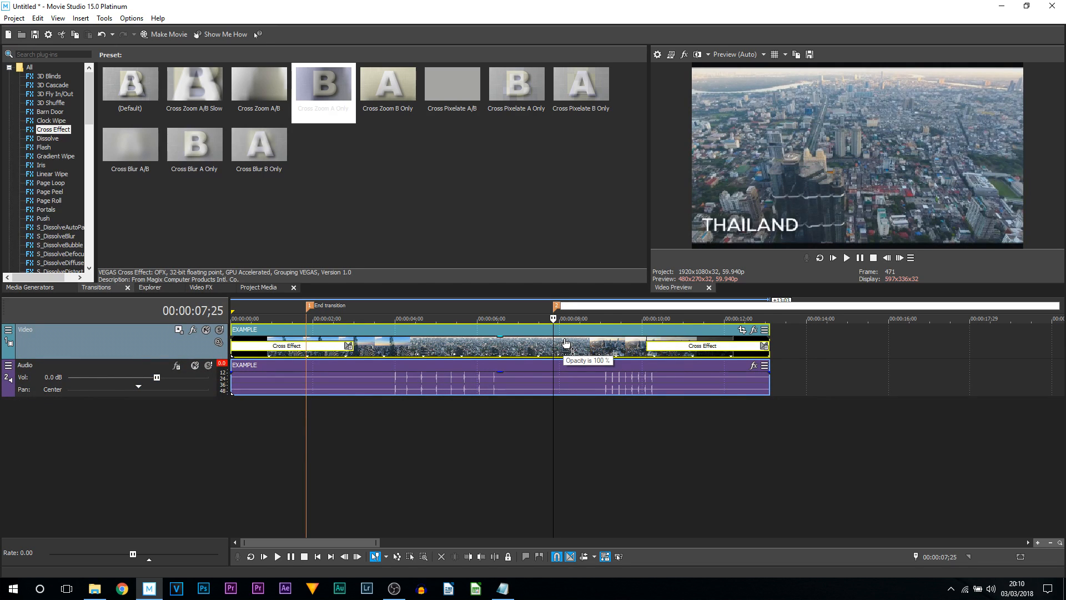
key(Caps_Lock)
text(Start end)
key(Return)
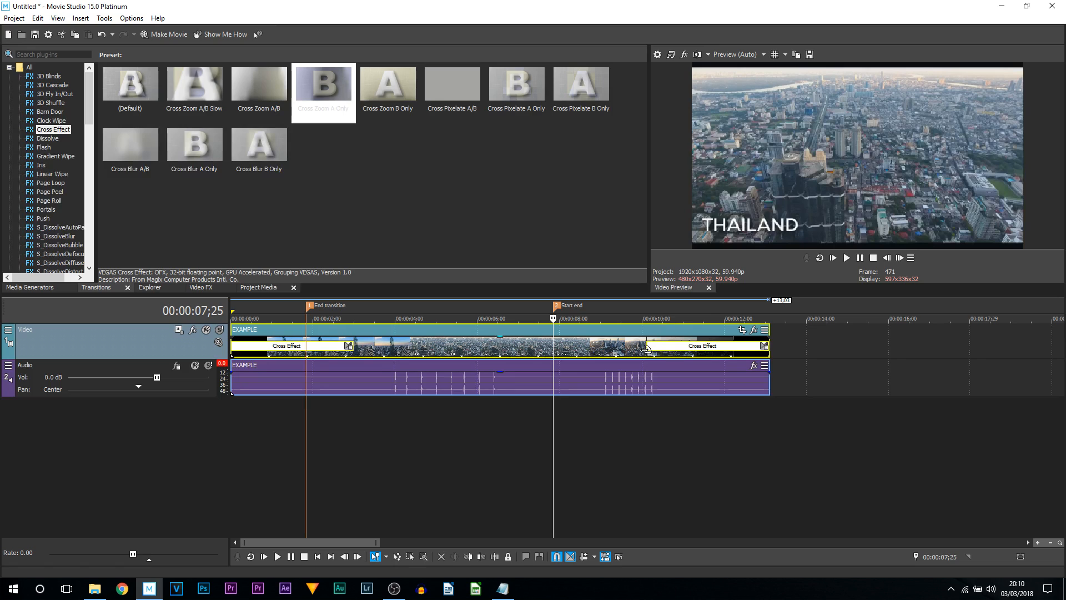
- Stretch both Cross Effect transitions so they reach the Start end and End transition markers
drag(646, 348, 554, 350)
drag(353, 348, 306, 343)
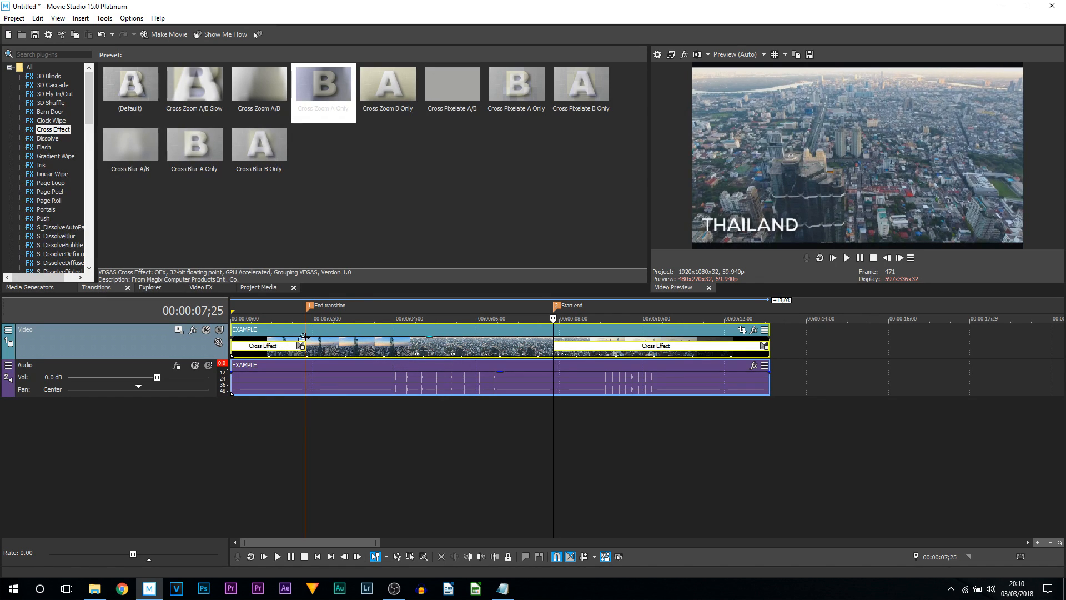
- Play back the timeline from the start to preview the transitions
click(298, 306)
click(250, 303)
key(space)
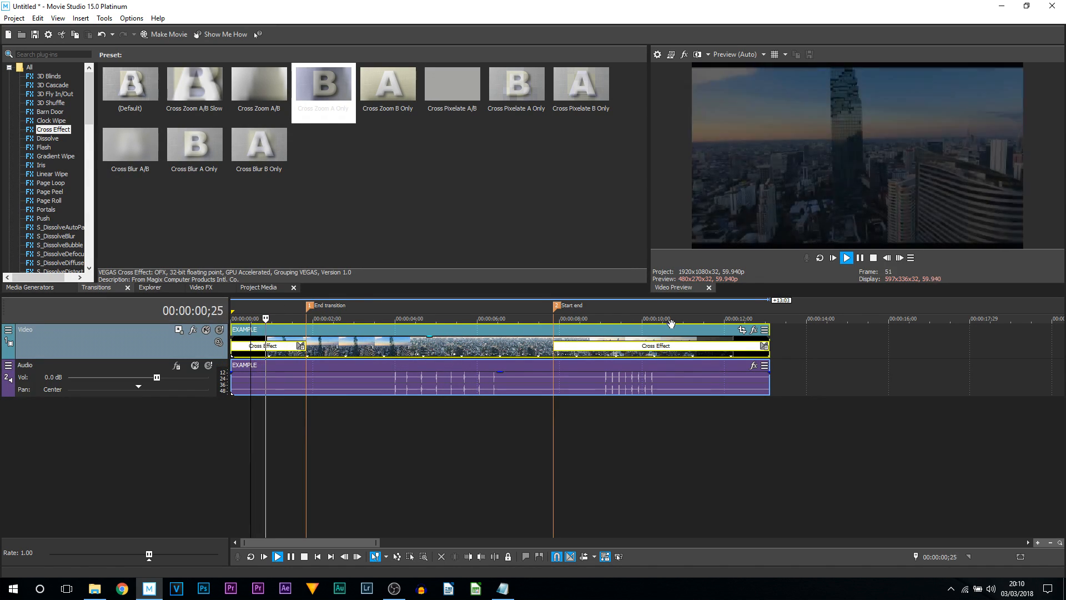
click(488, 313)
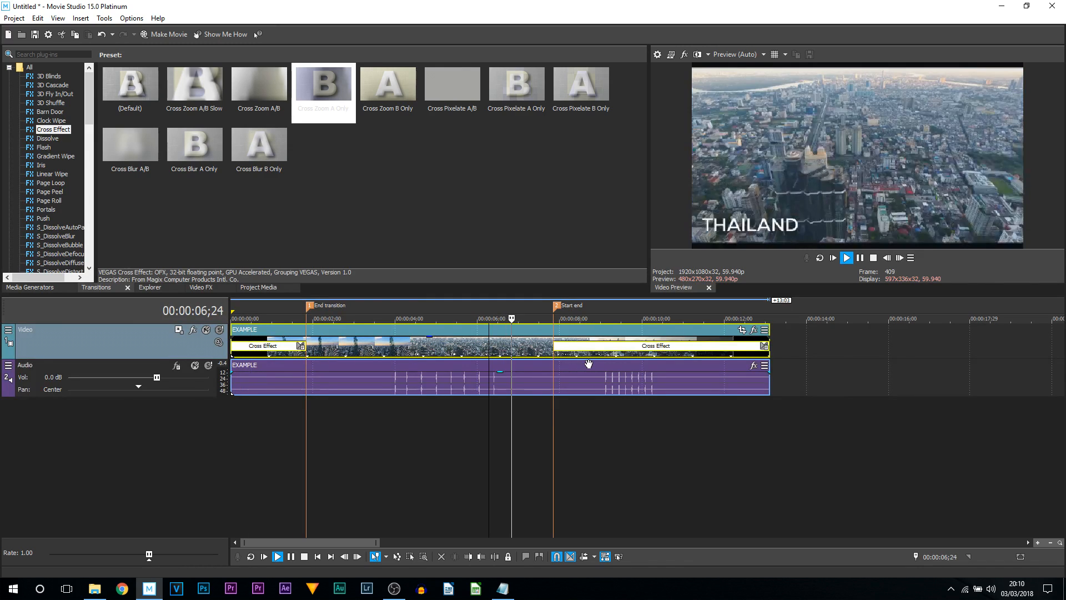
scroll(700, 371, down, 5)
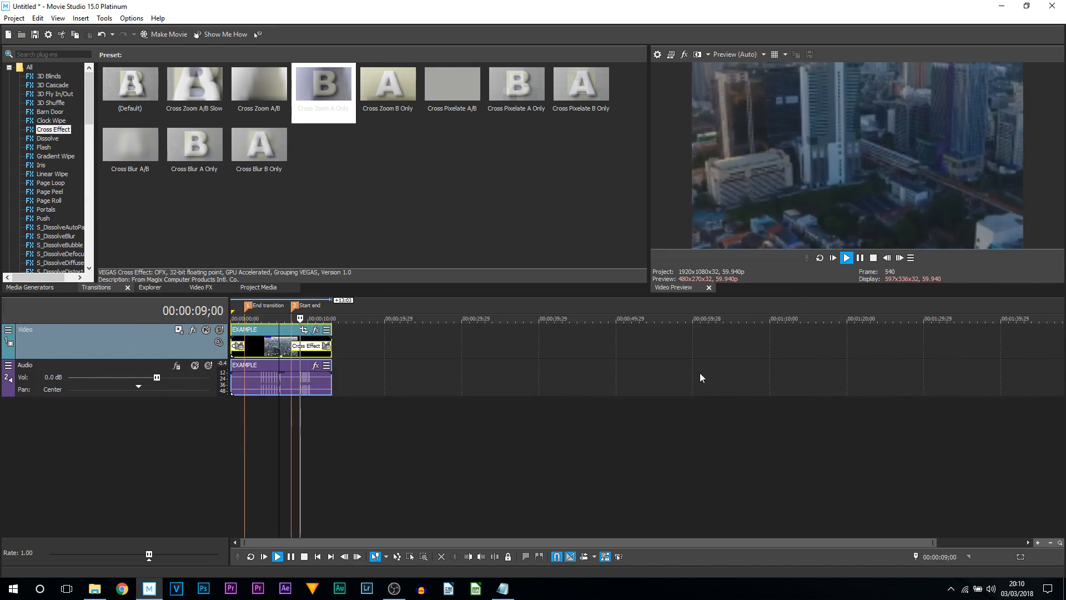
scroll(640, 370, up, 4)
key(space)
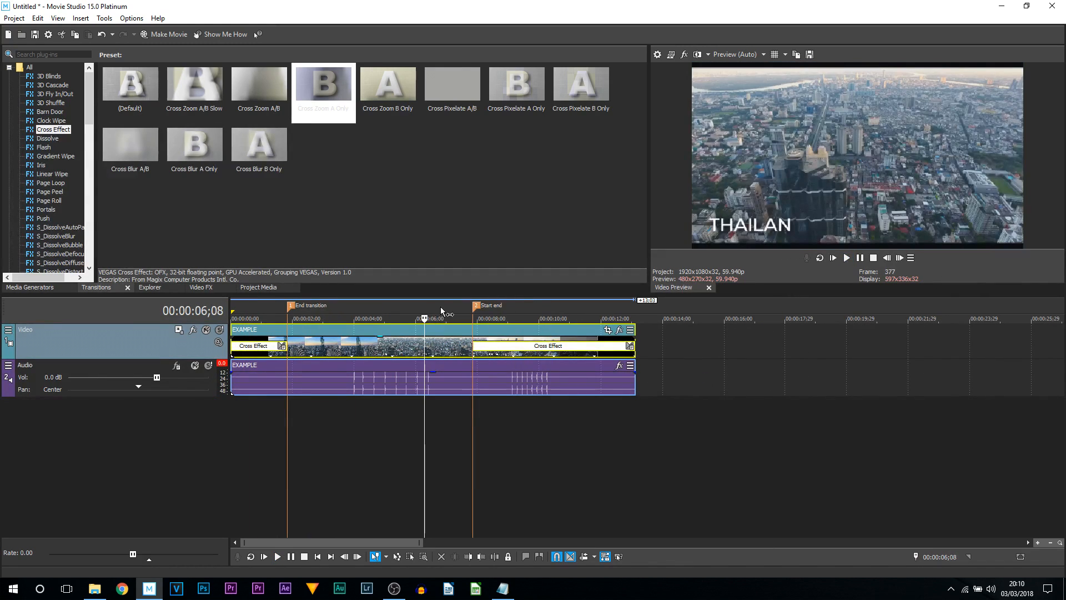
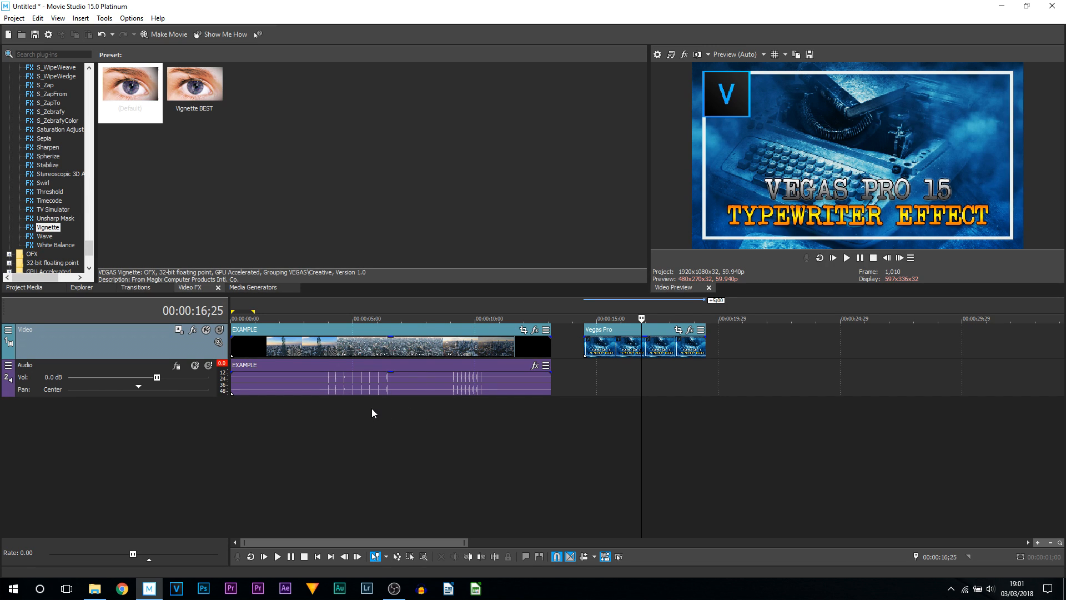
- Add a Reverb effect to the EXAMPLE audio event
click(341, 415)
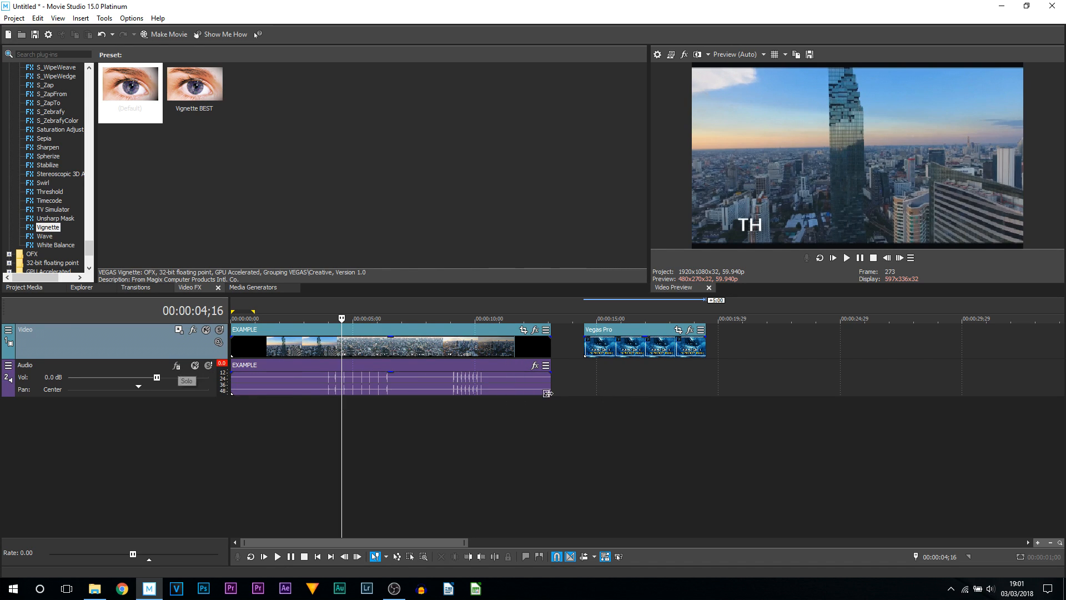
click(530, 368)
double_click(288, 175)
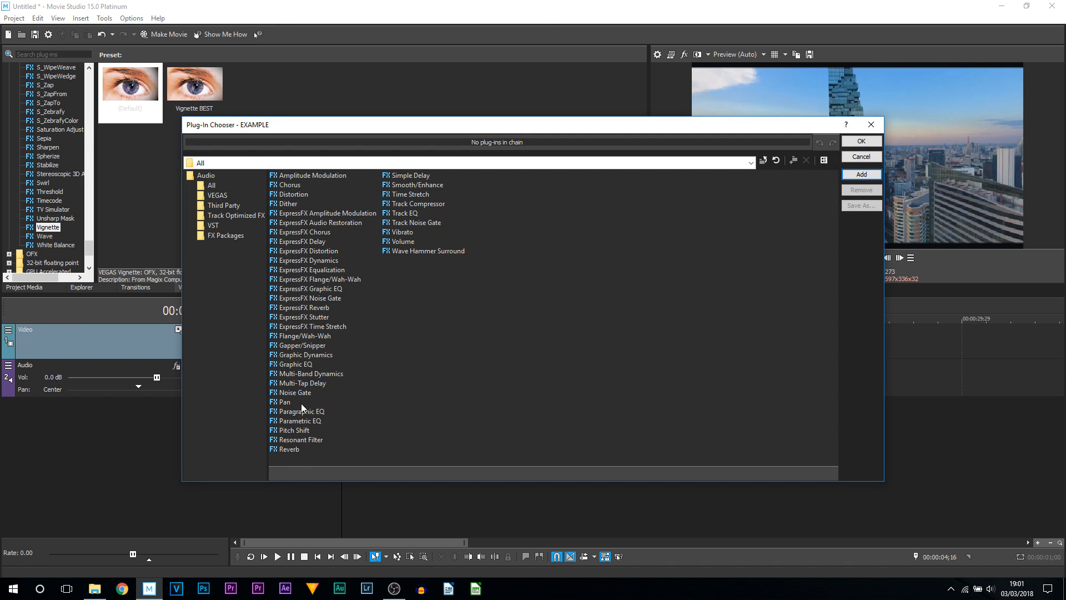
double_click(289, 449)
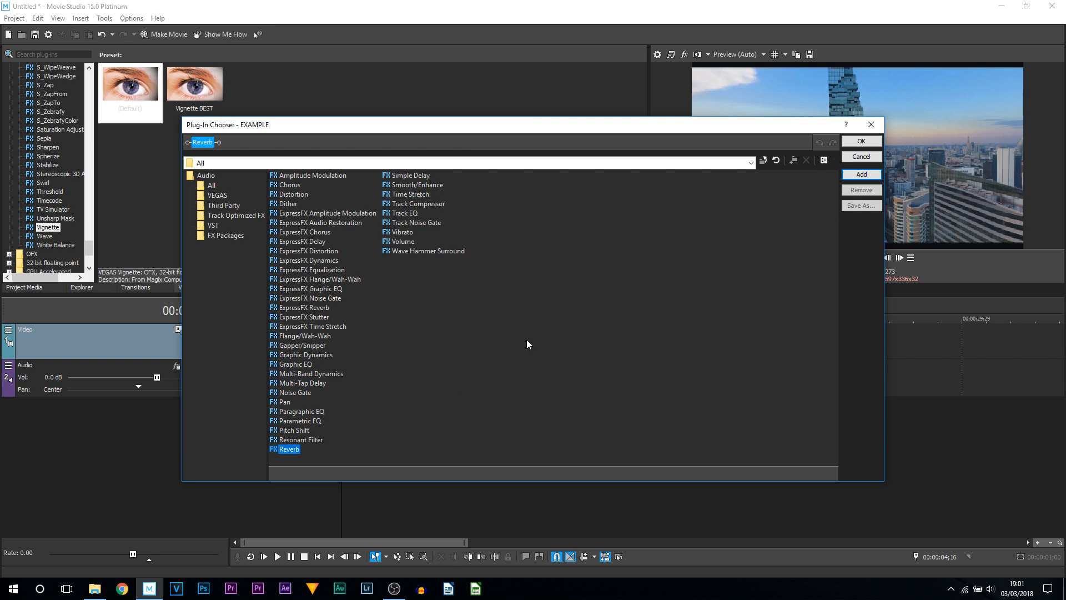
click(871, 142)
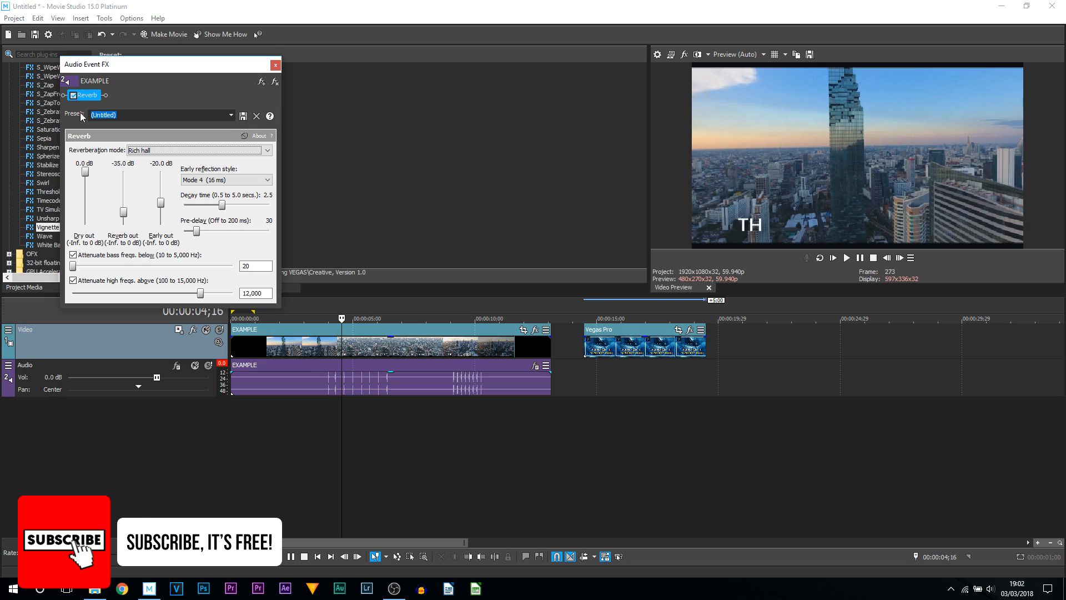
click(230, 115)
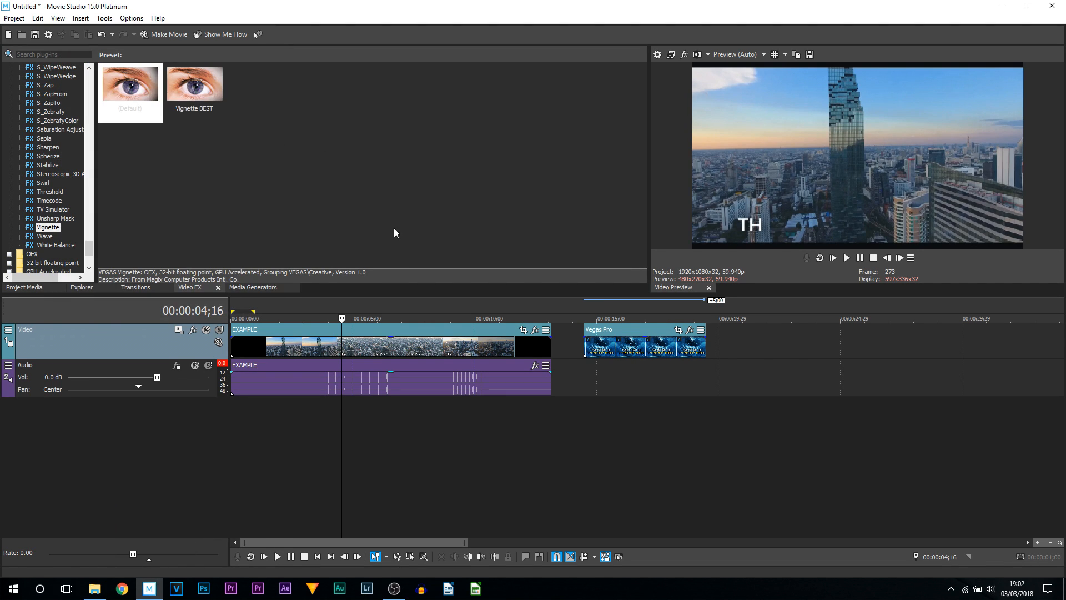
- Add Reverb to the audio track's FX chain and apply its Sewer preset
click(160, 365)
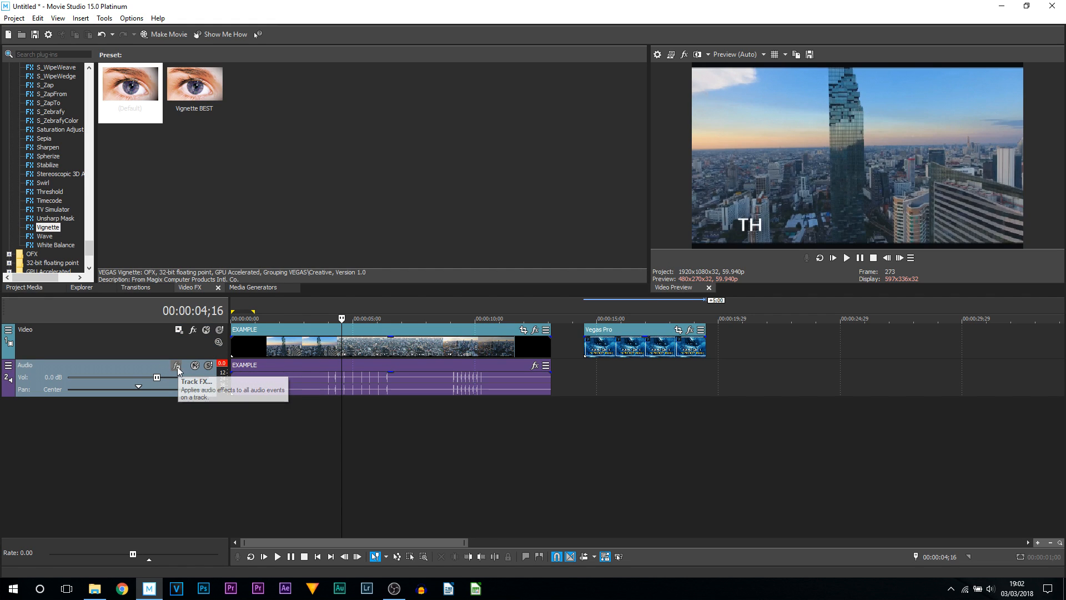
click(177, 368)
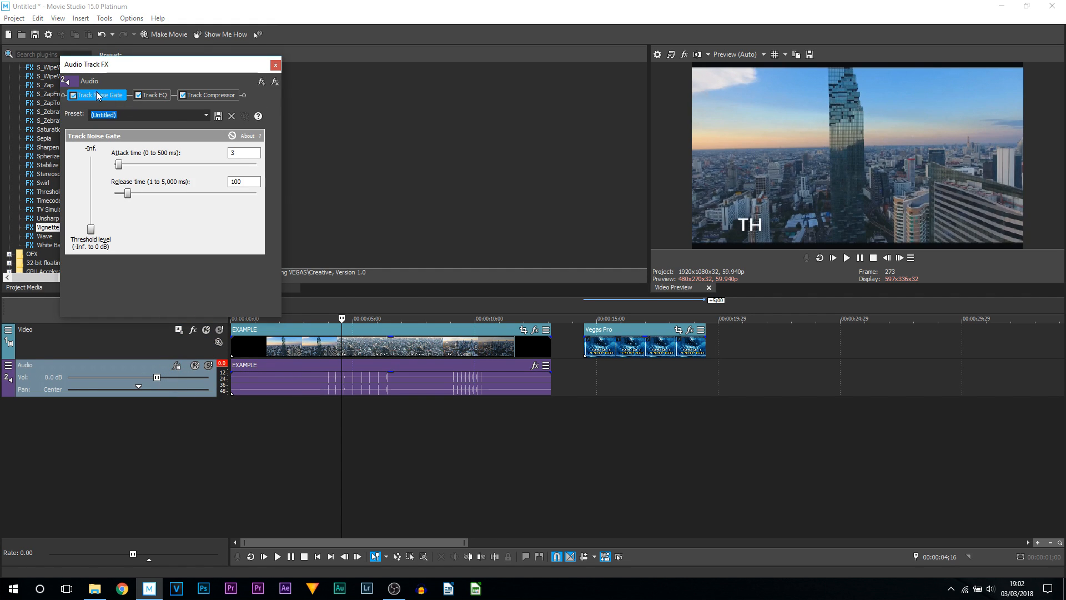
click(262, 86)
double_click(288, 450)
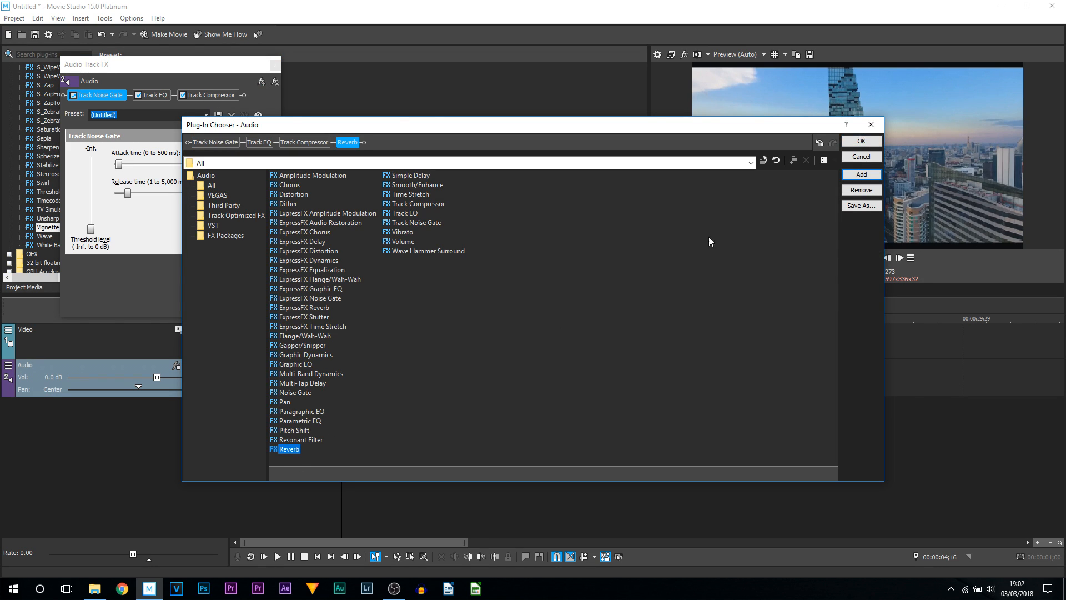
click(861, 141)
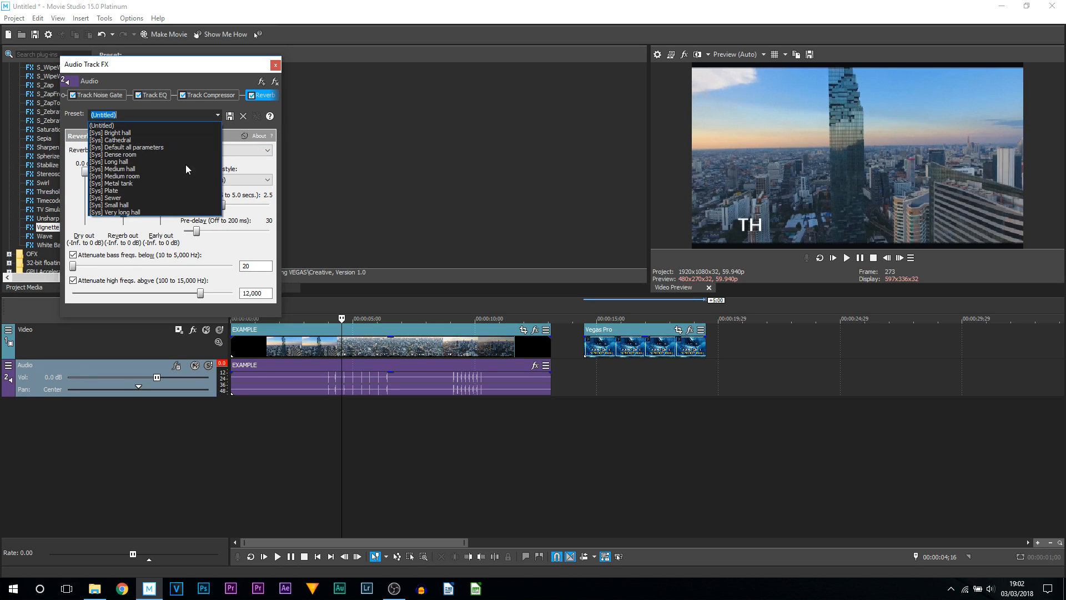
click(170, 197)
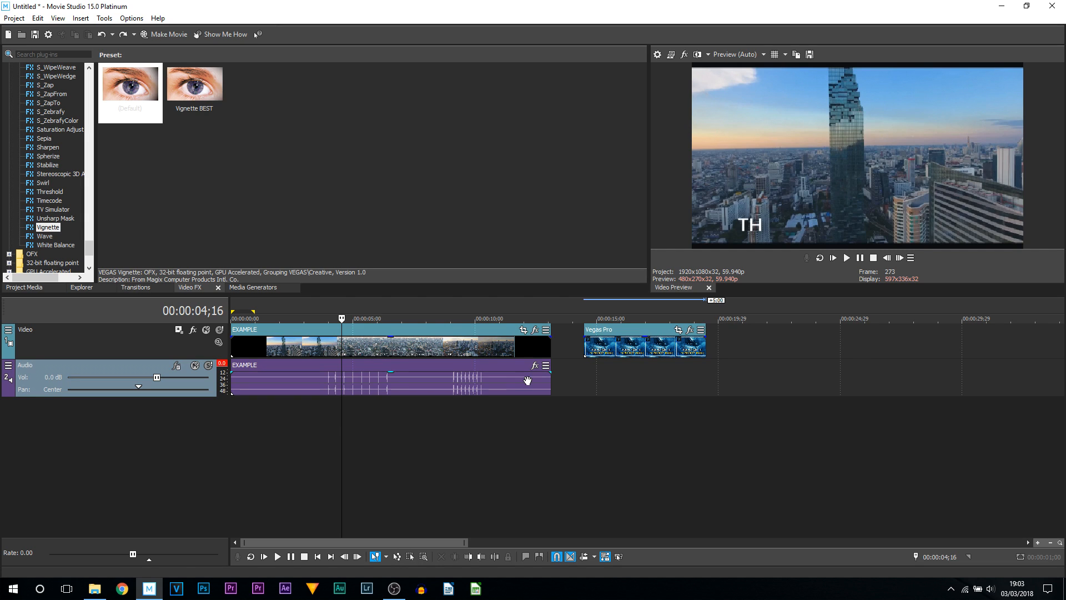
- Insert a new video track and move the Vegas Pro title event onto it, over the EXAMPLE clip
right_click(182, 348)
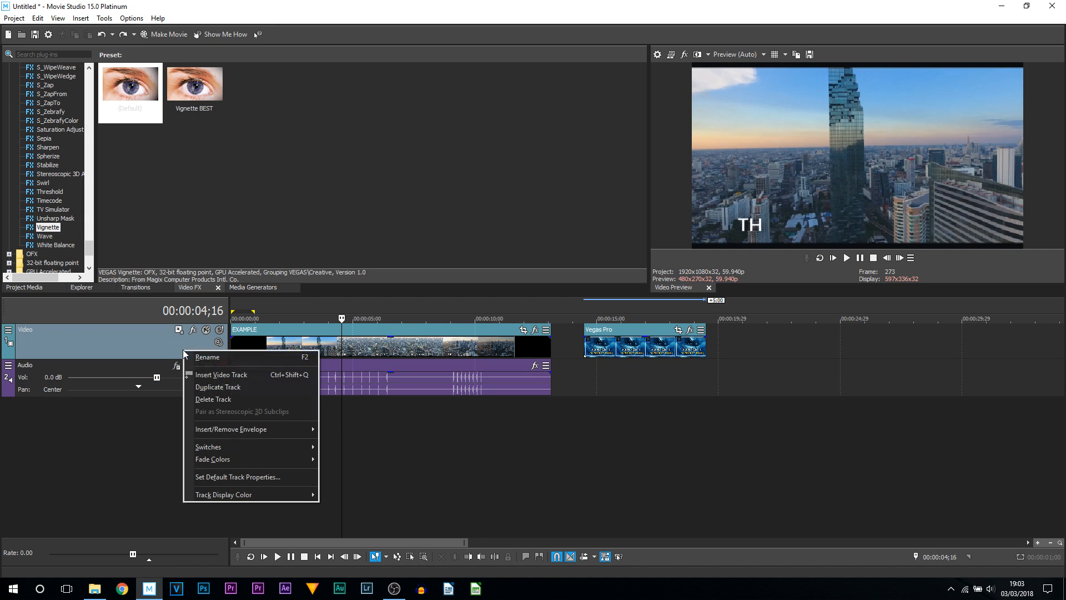
click(213, 372)
drag(623, 385, 369, 354)
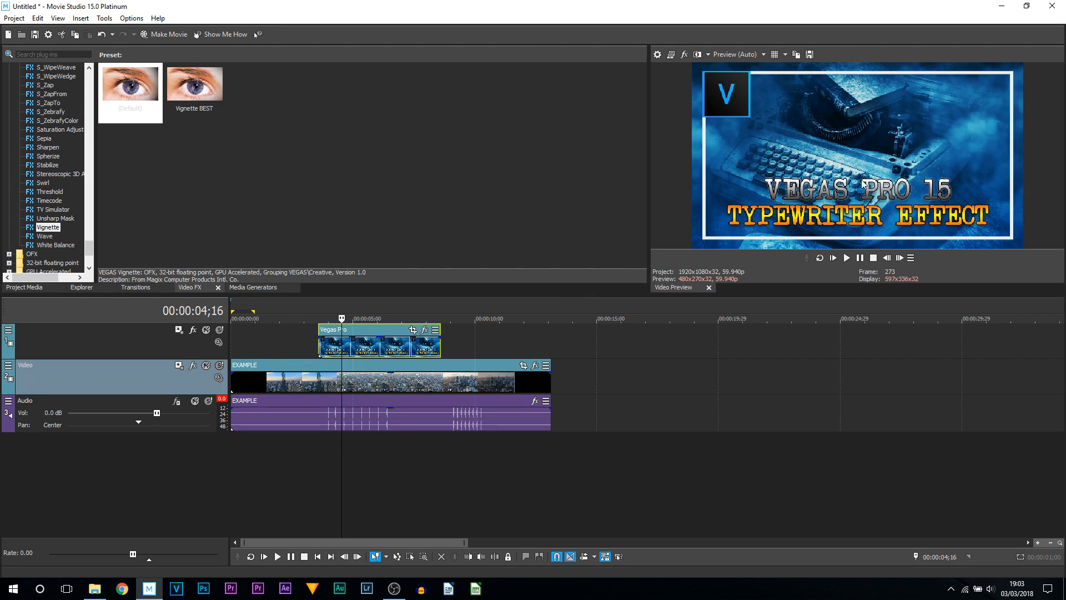
- Lower the title event's opacity to about 21% and preview the overlay
click(295, 352)
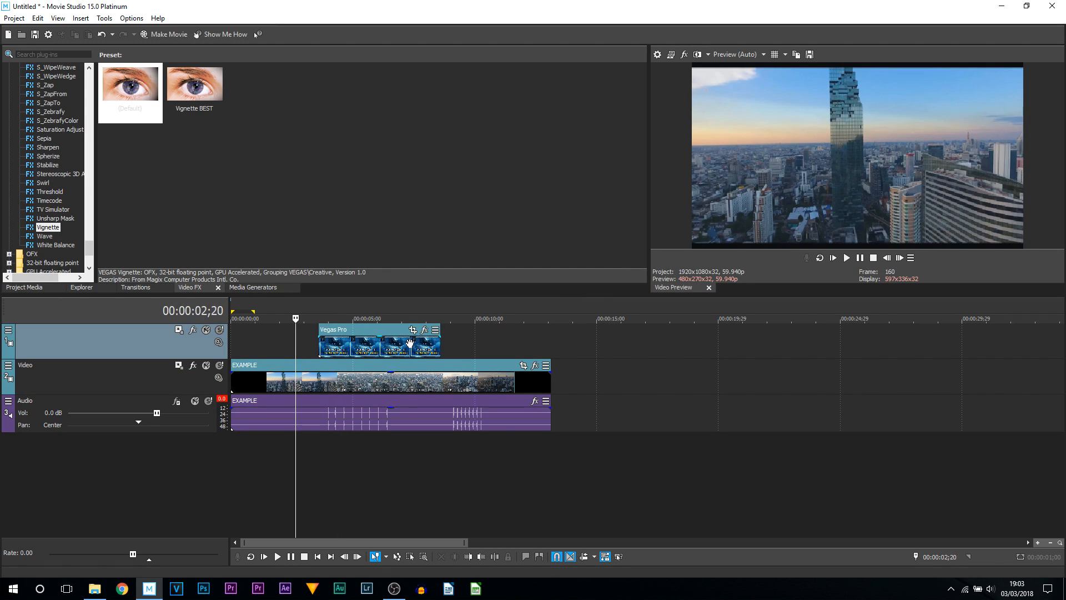
click(410, 345)
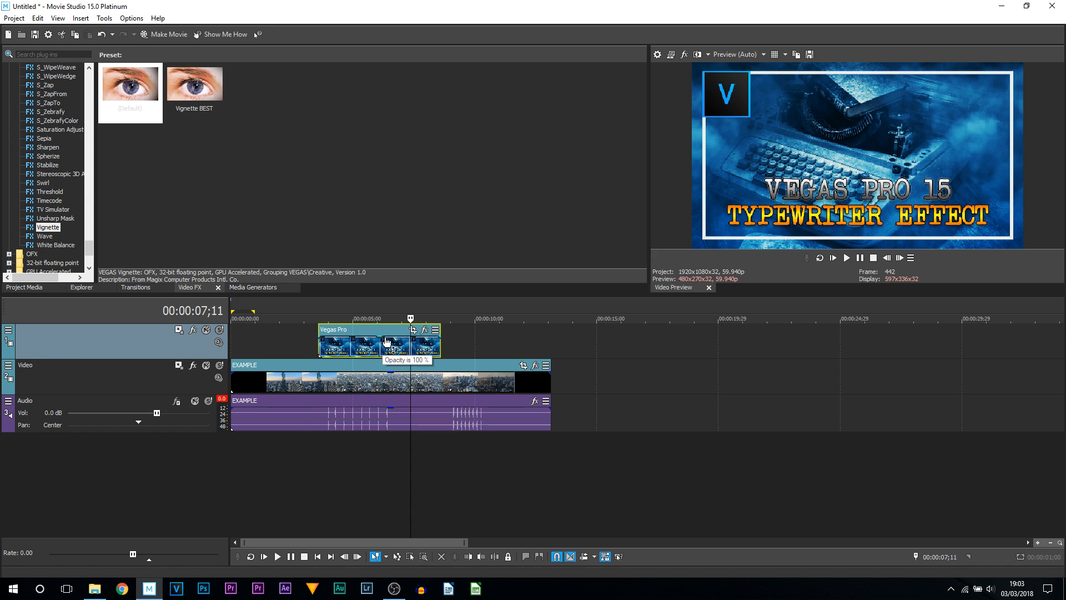
drag(384, 340, 391, 357)
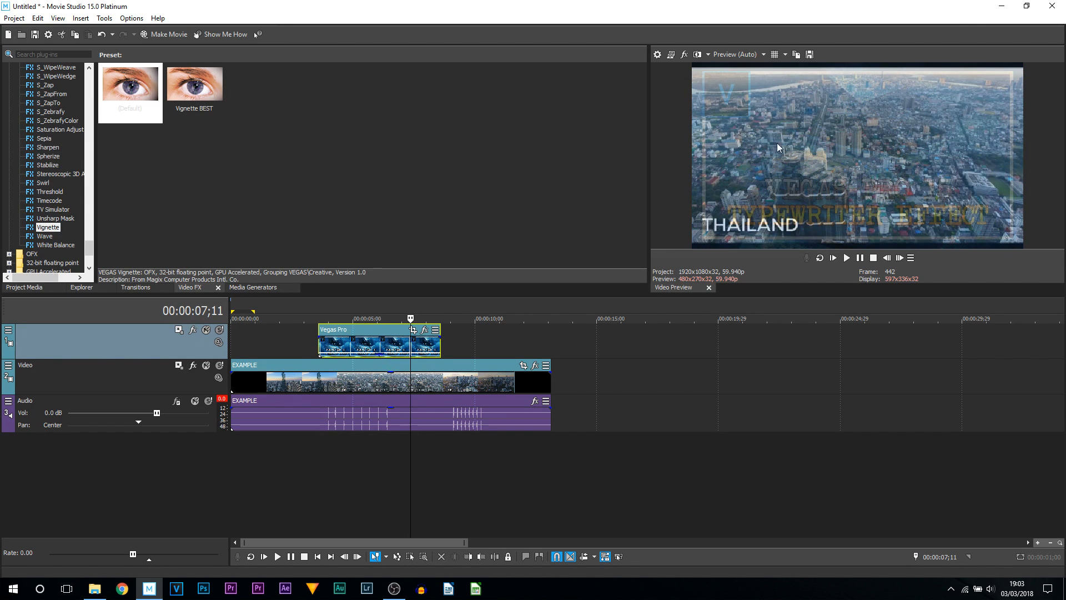
click(312, 341)
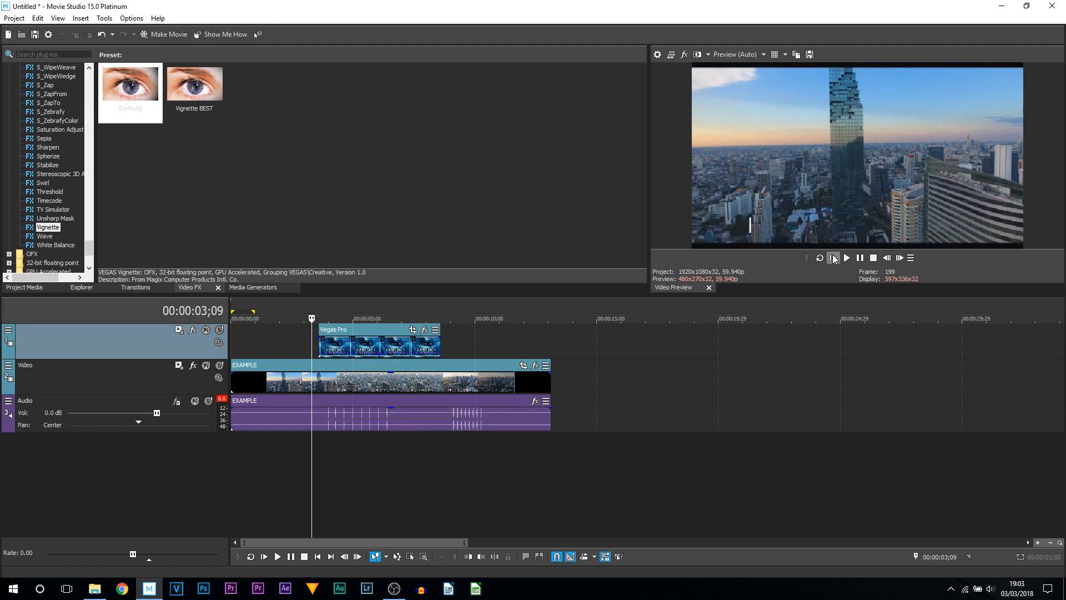
click(845, 258)
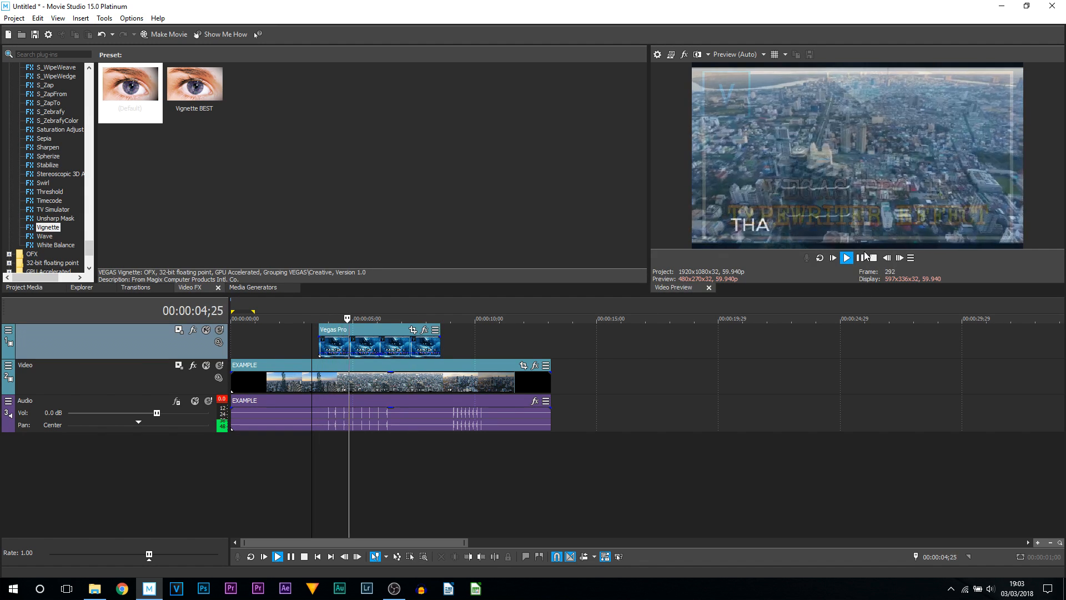
click(860, 257)
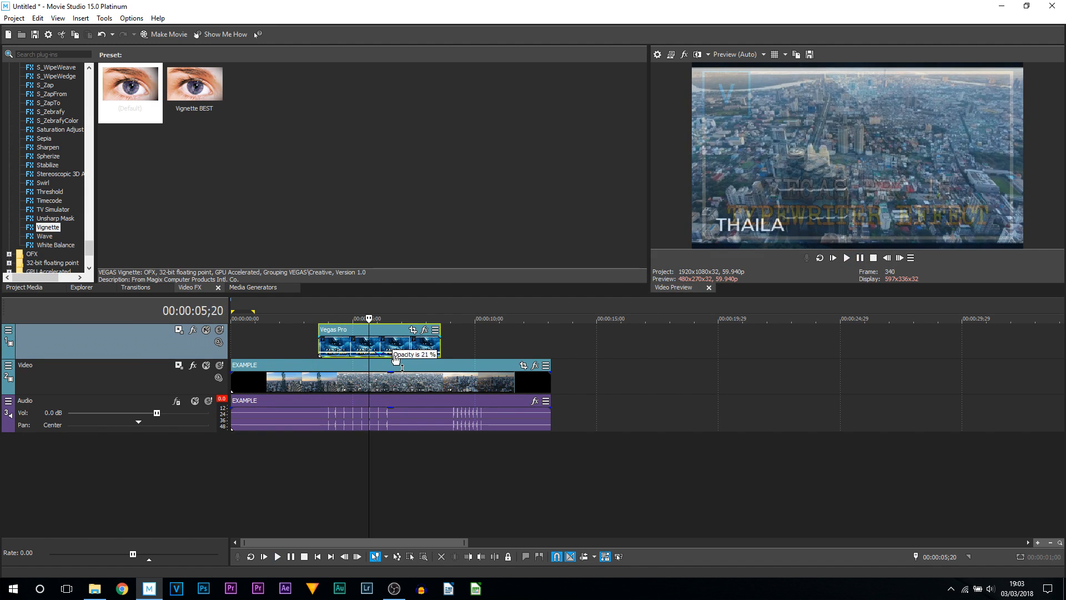
- Add a fade-in to the start of the title event and preview it
click(314, 342)
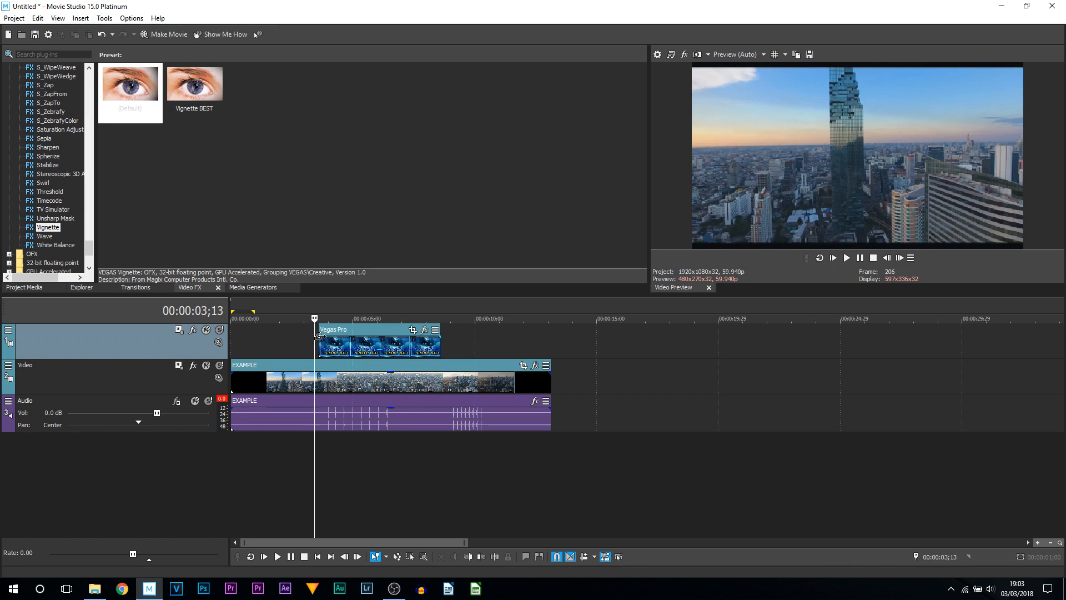
drag(320, 337, 351, 337)
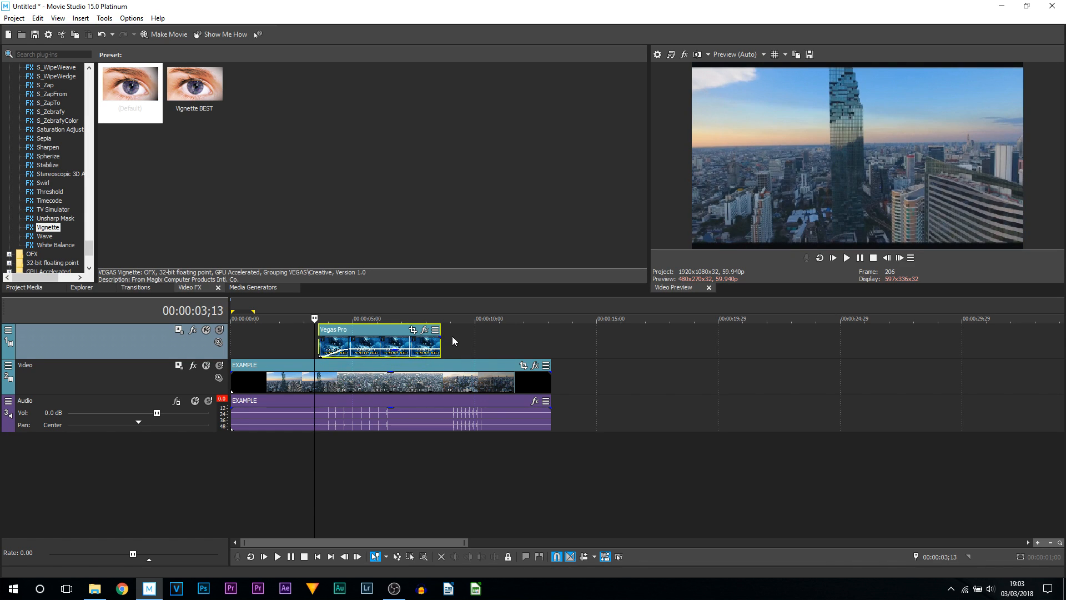
click(859, 258)
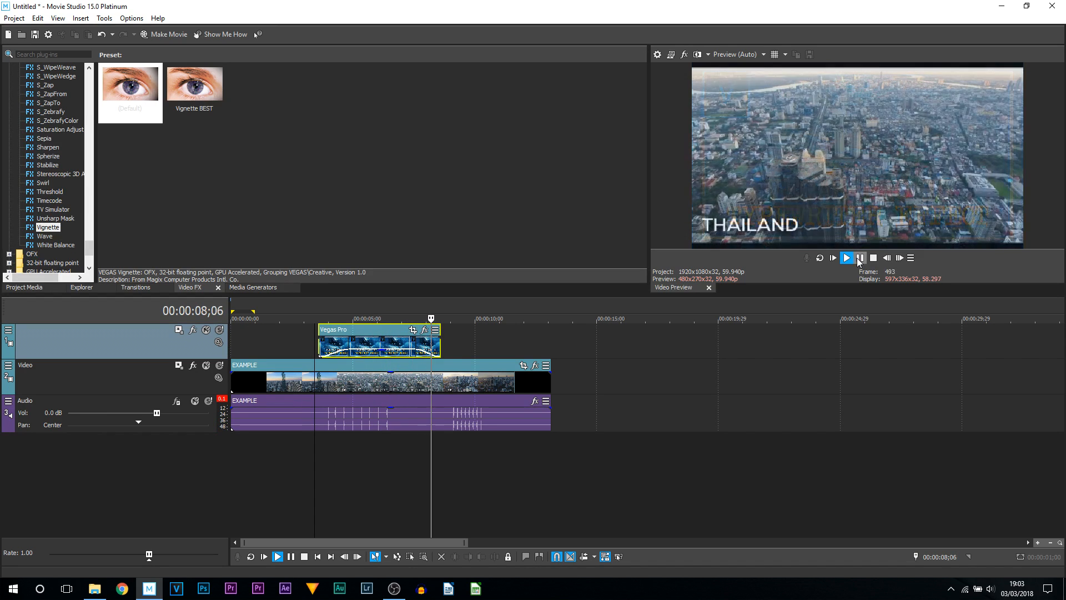
click(859, 258)
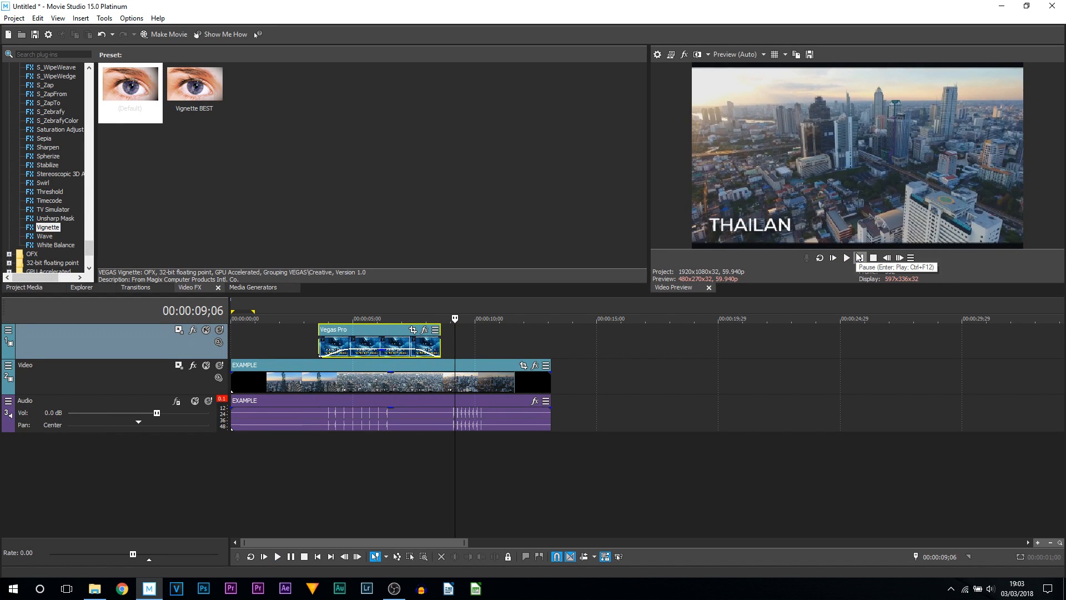
- Add the Witt Lowry- Lay Here (Instrumental) music on a new audio track
click(407, 411)
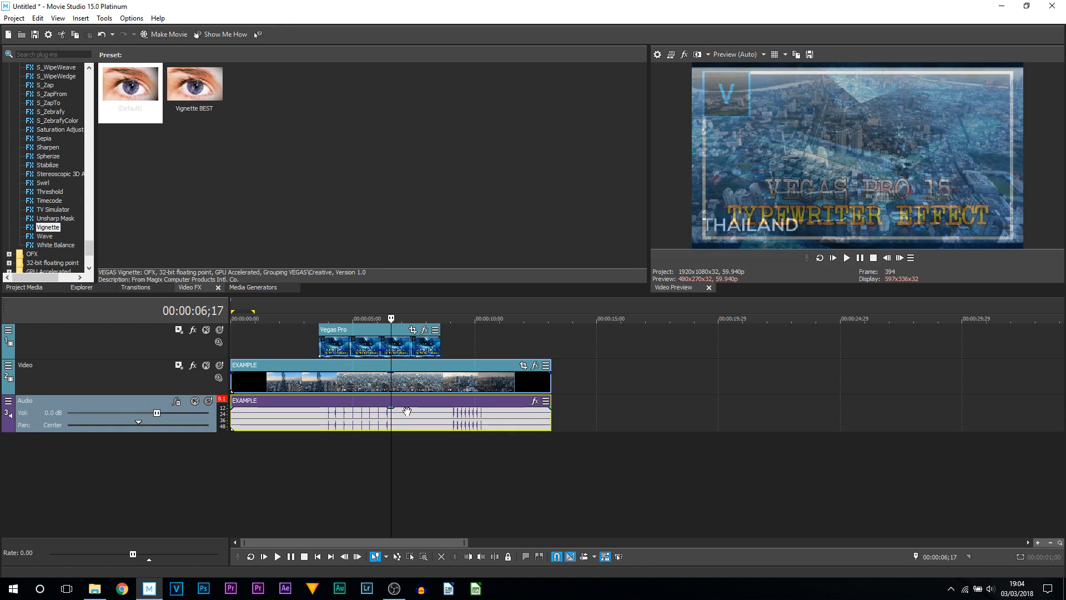
drag(546, 432, 238, 458)
scroll(336, 458, right, 2)
scroll(295, 458, down, 6)
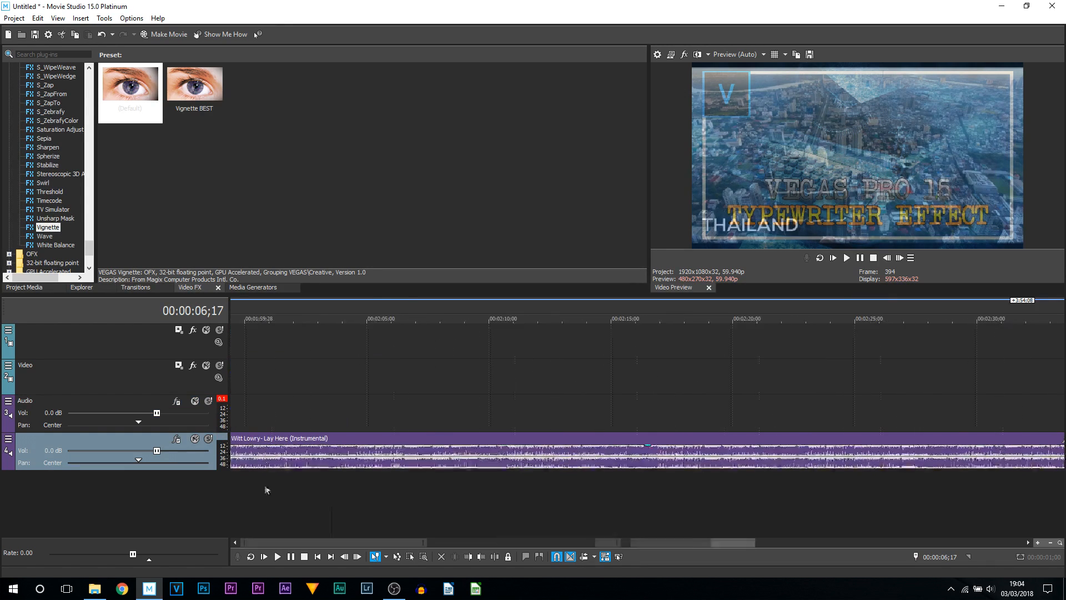
- Split the music event at about 13;03 and delete the remaining part
click(236, 465)
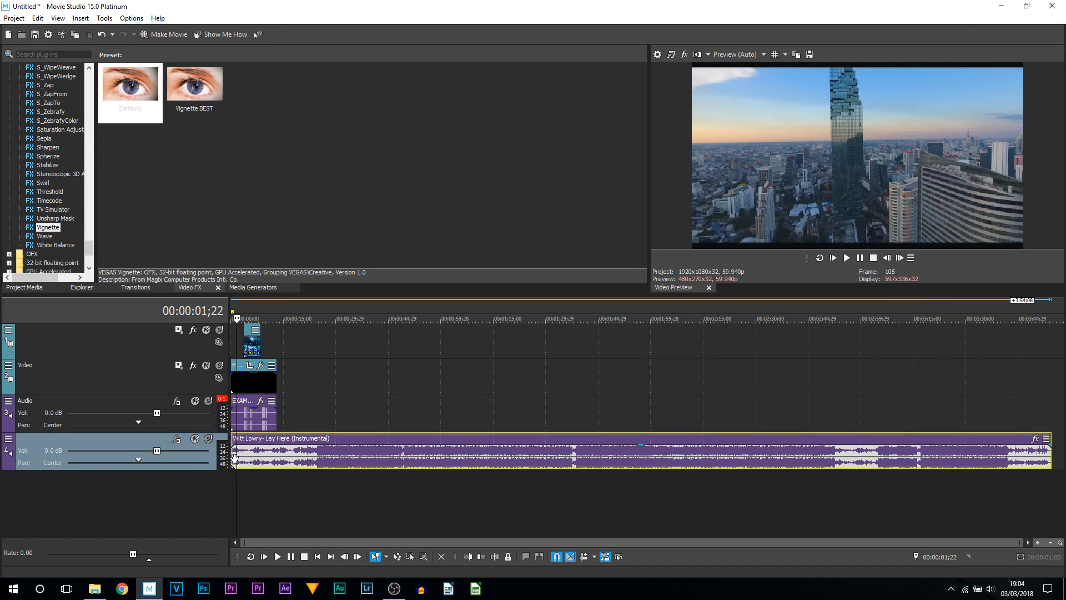
scroll(236, 458, up, 3)
drag(235, 453, 286, 455)
click(334, 454)
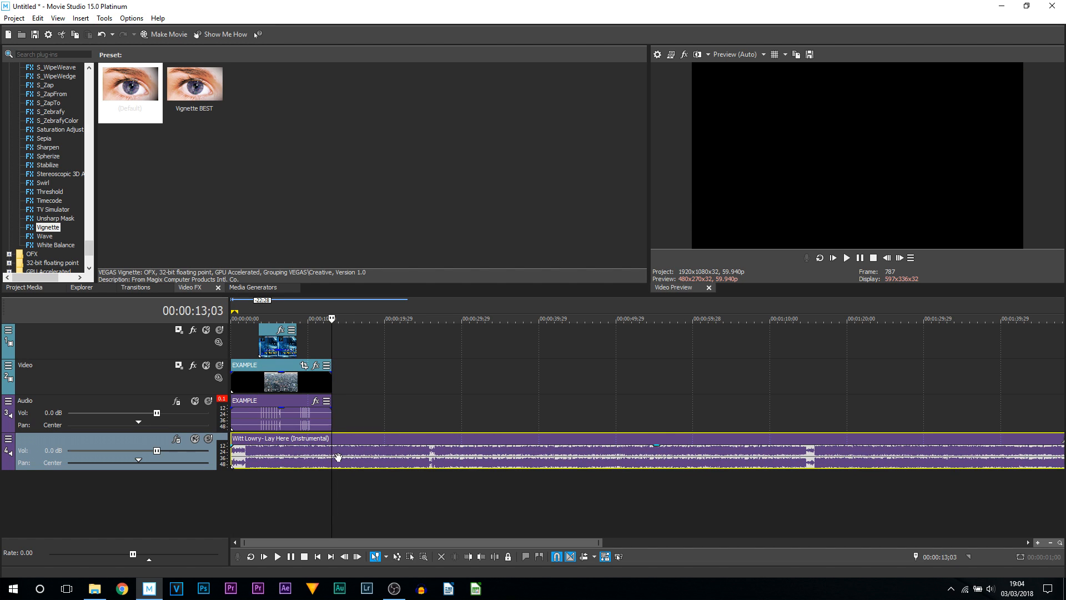
key(s)
key(Delete)
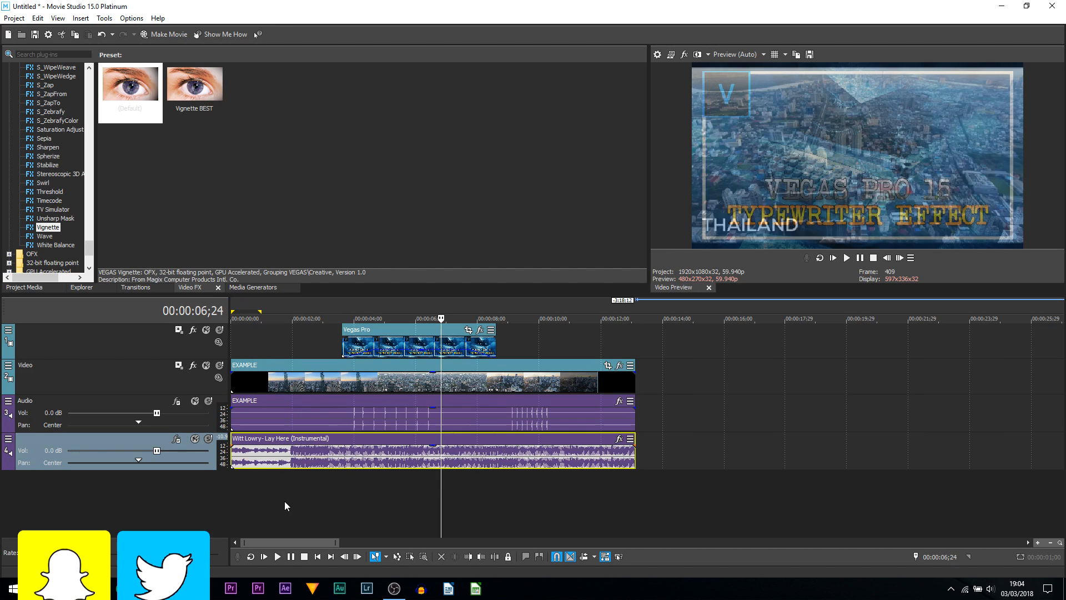
click(285, 505)
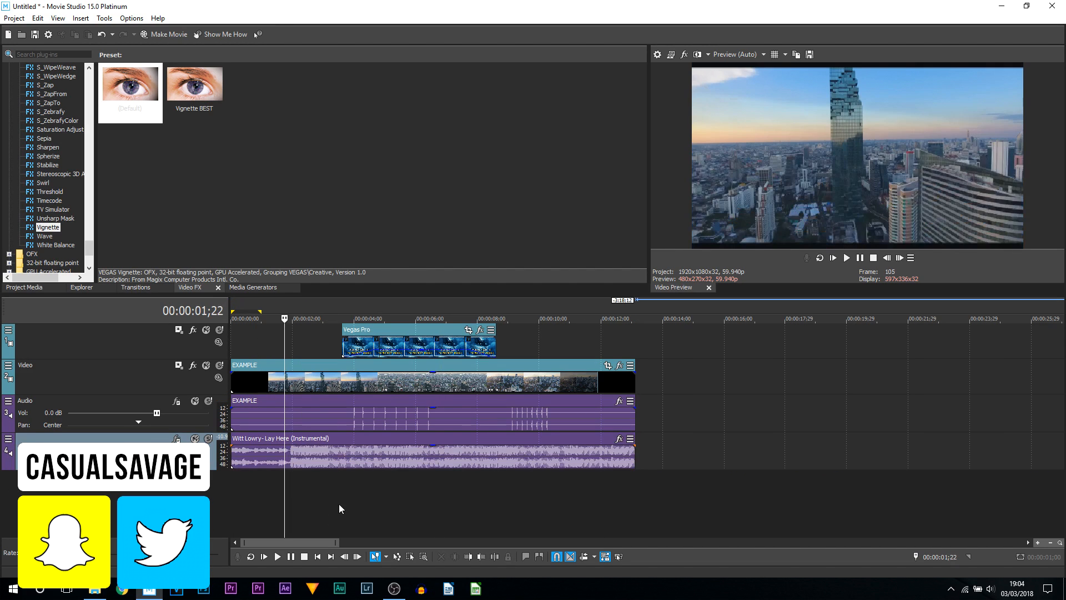
- Play back the start of the timeline to preview the music
click(270, 499)
key(space)
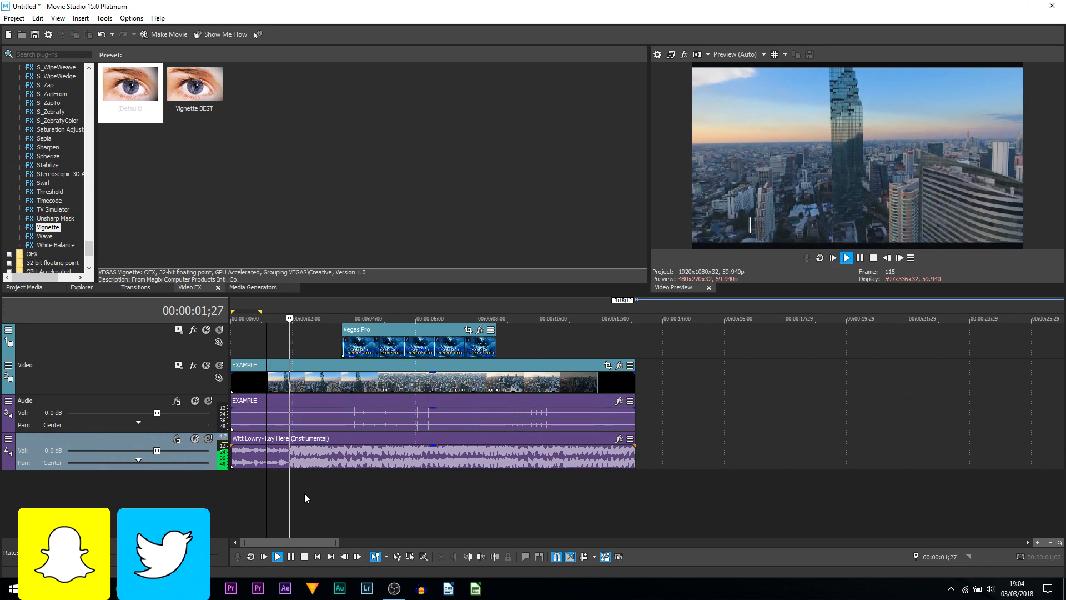
key(space)
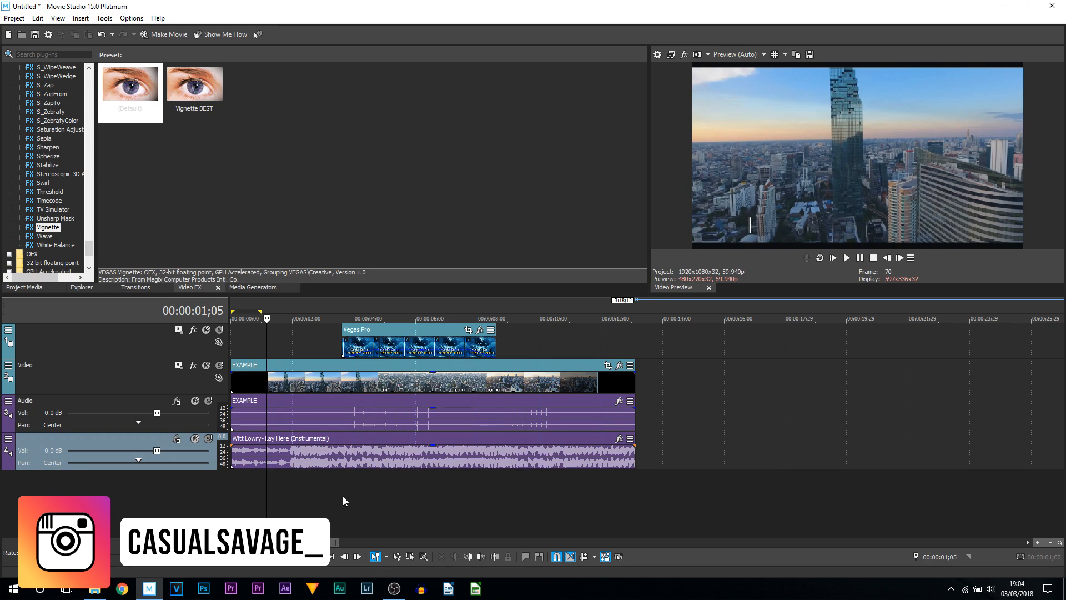
- Try lowering the music event's gain and preview it, then undo the gain change
scroll(475, 524, up, 2)
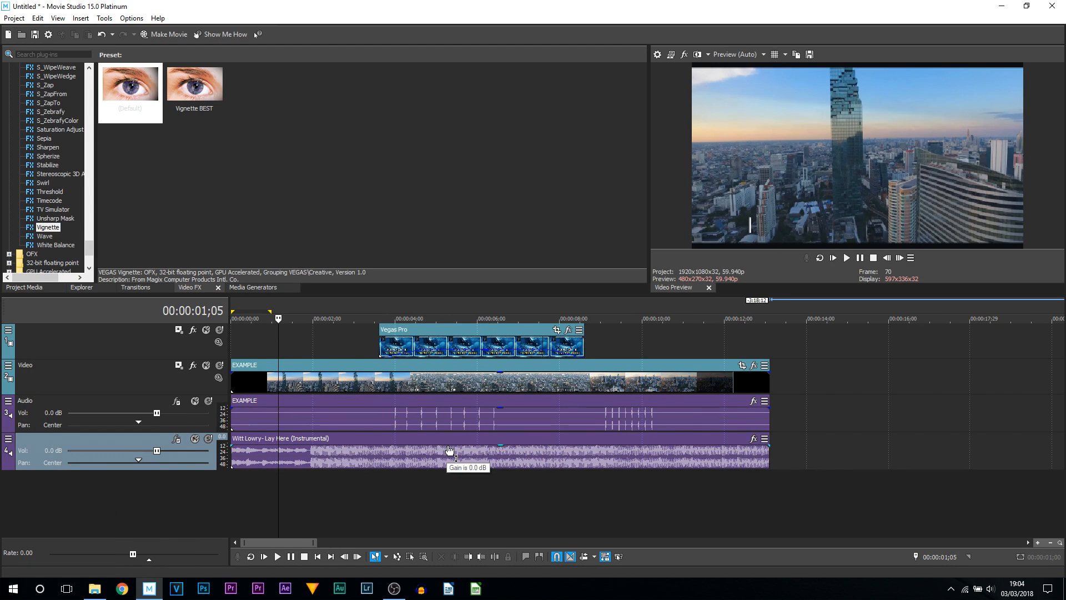
drag(449, 450, 476, 466)
key(space)
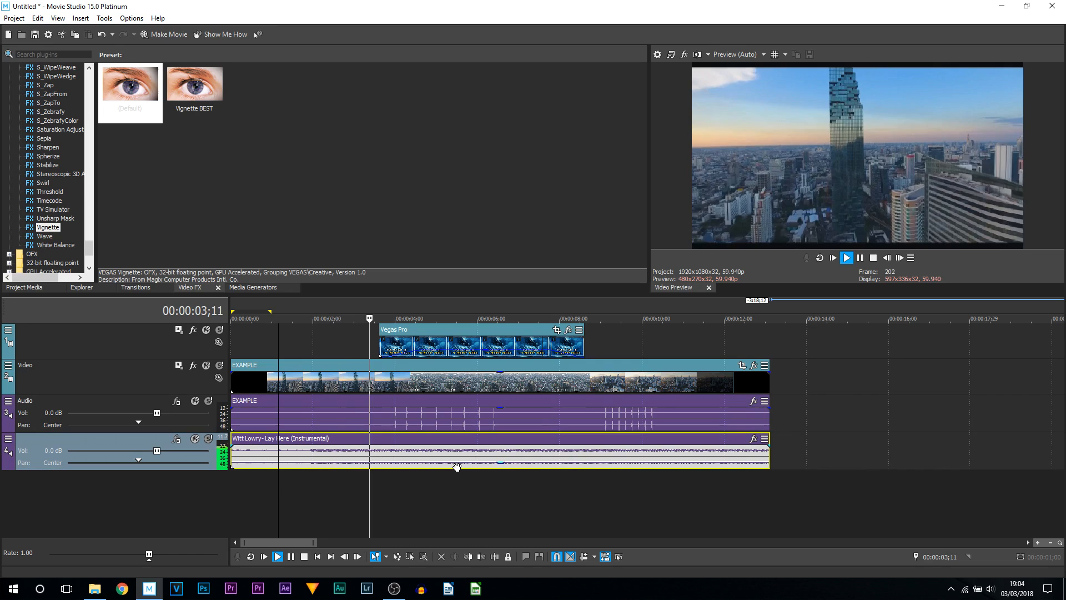
key(space)
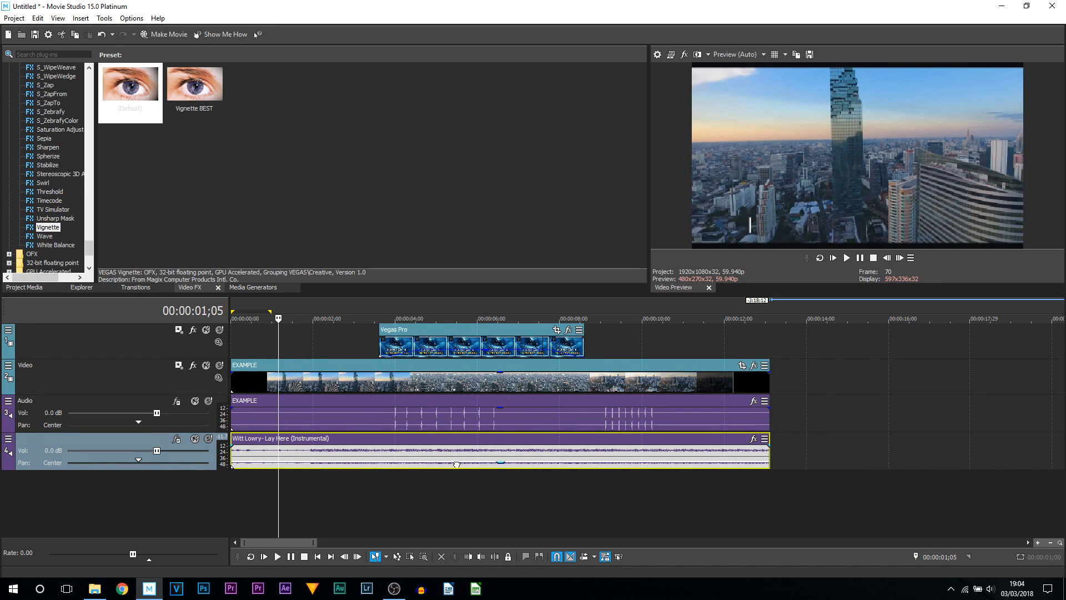
key(ctrl+z)
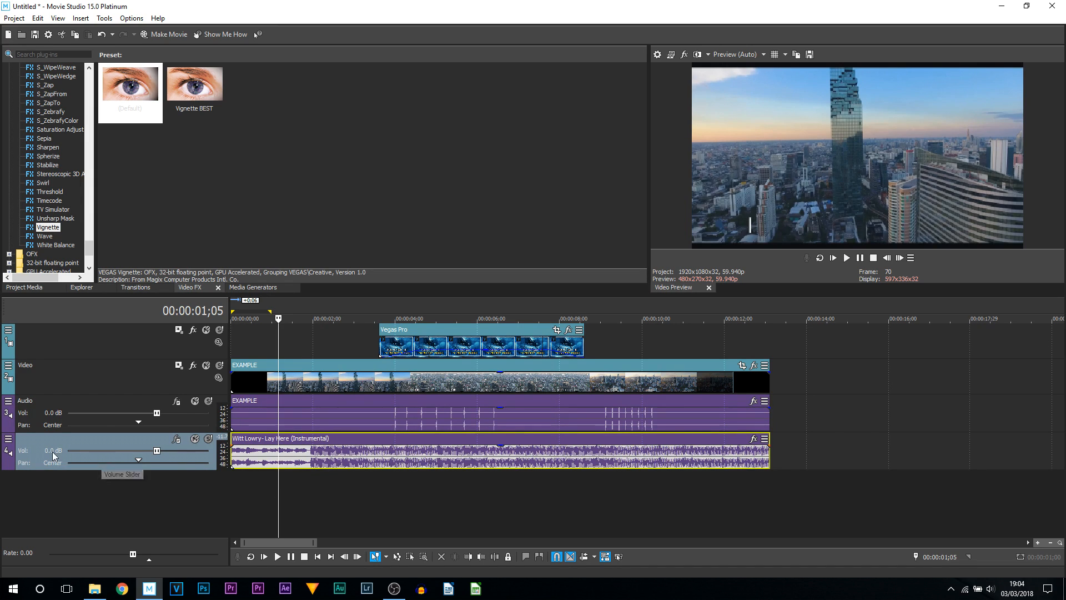
- Set the music track's volume to -16.0 dB
scroll(156, 447, down, 3)
scroll(154, 447, down, 3)
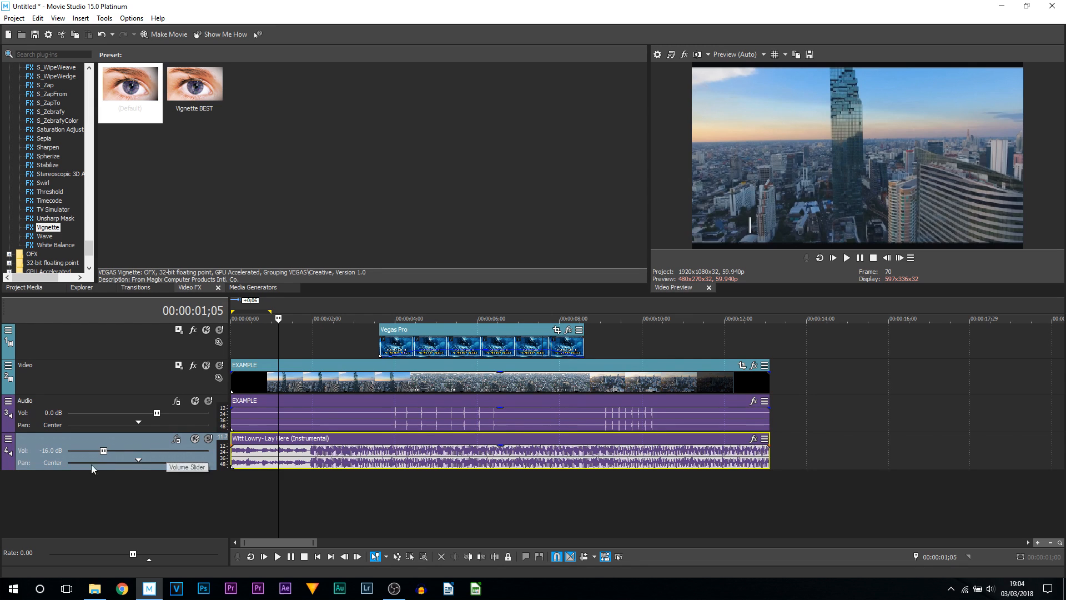
- Play back the timeline from about 1;05 to preview the music at its new volume
click(282, 505)
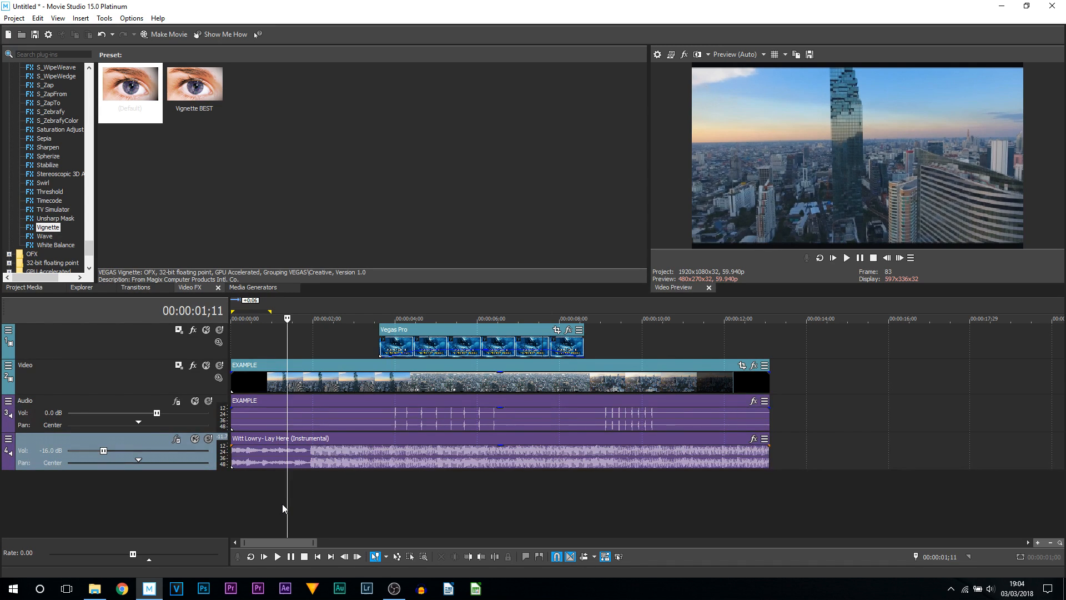
key(space)
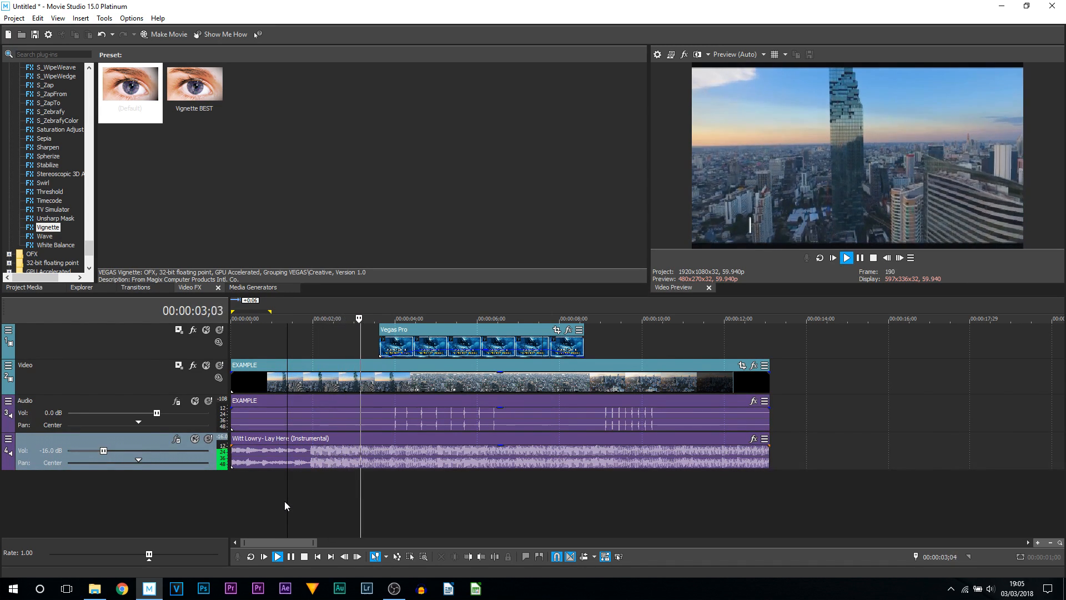
key(space)
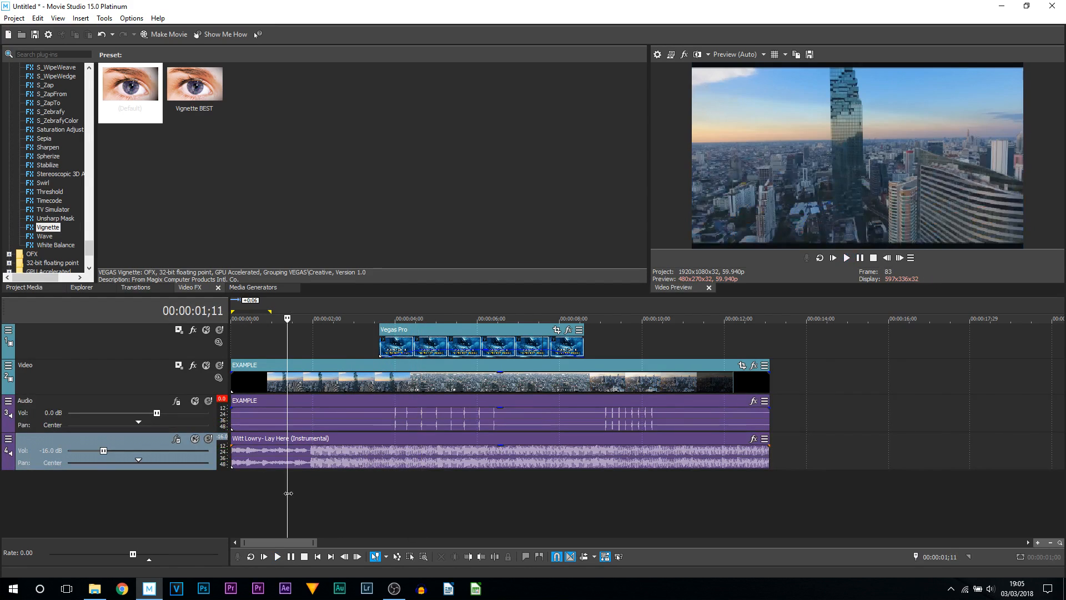
- Reset the music track's volume to 0.0 dB and show the volume envelope on the music event
double_click(111, 451)
click(355, 464)
click(385, 470)
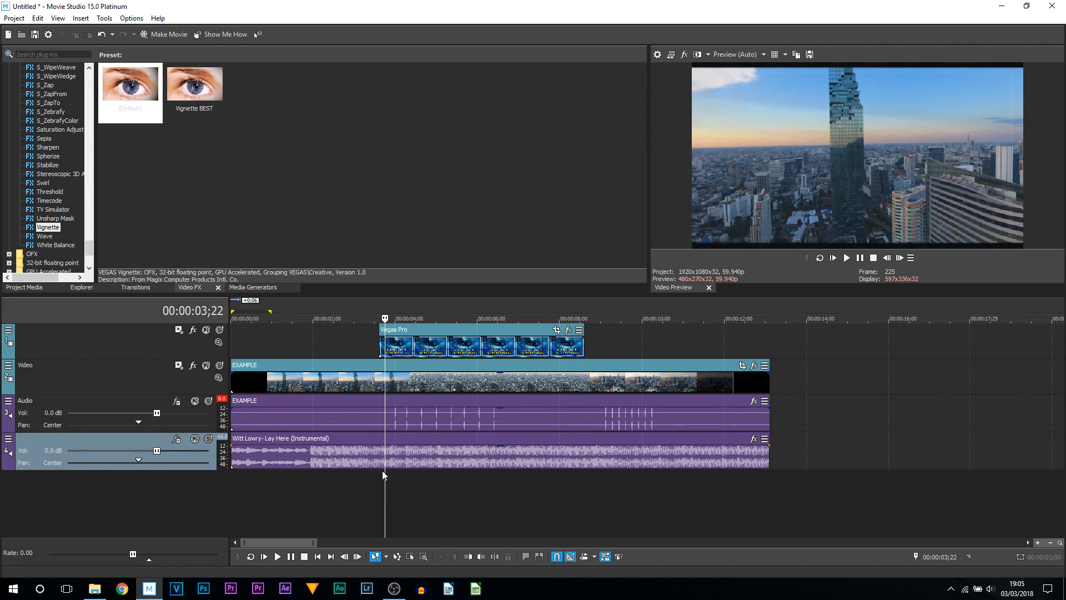
key(v)
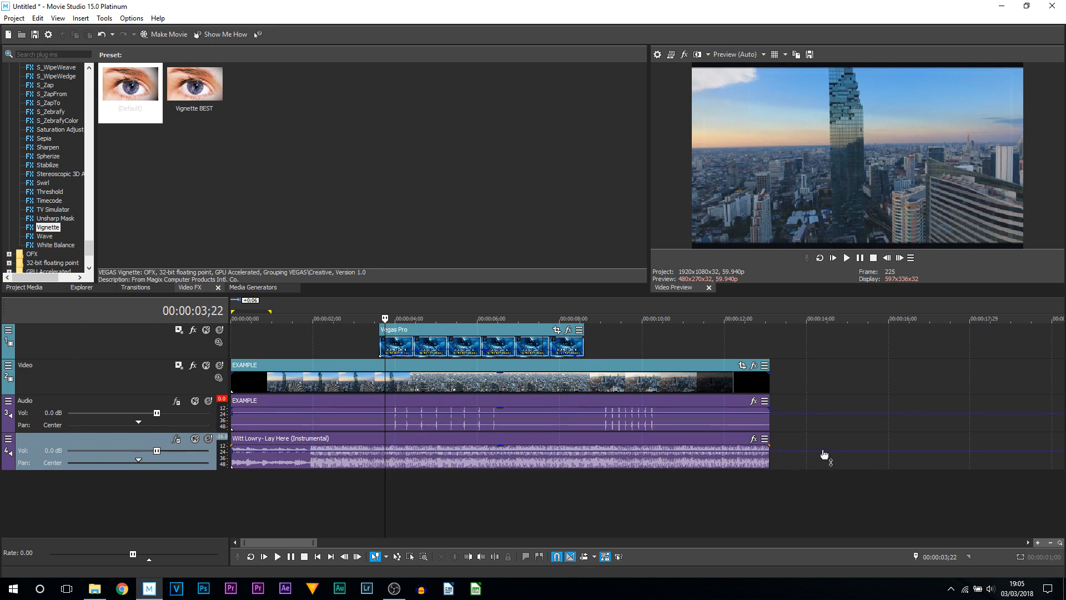
- Add volume envelope points on the music event at about 3;20, 4;06, 6;04 and 6;21
scroll(416, 458, up, 3)
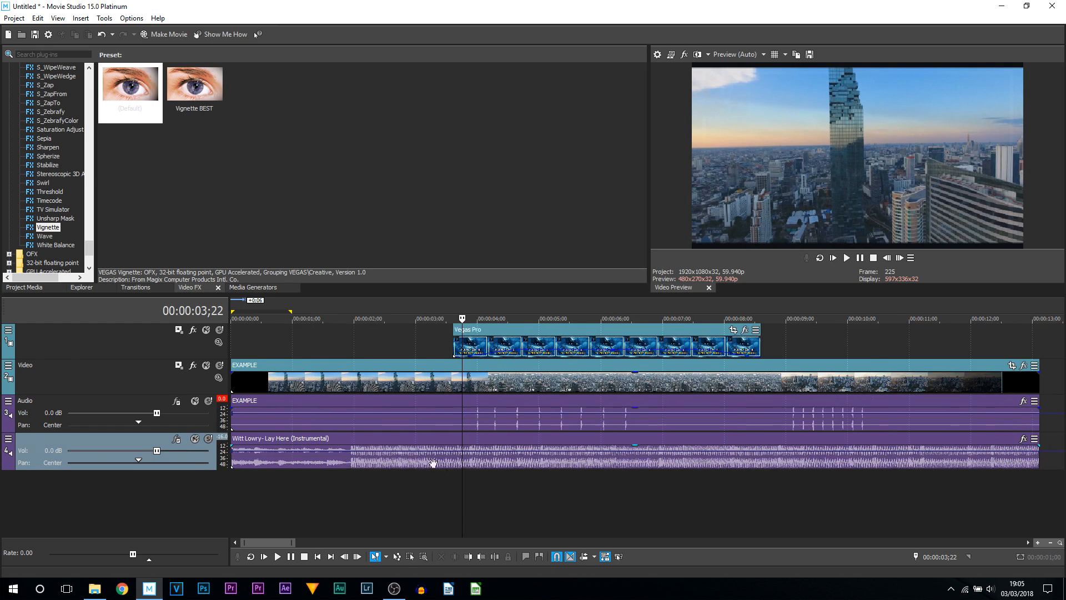
click(535, 456)
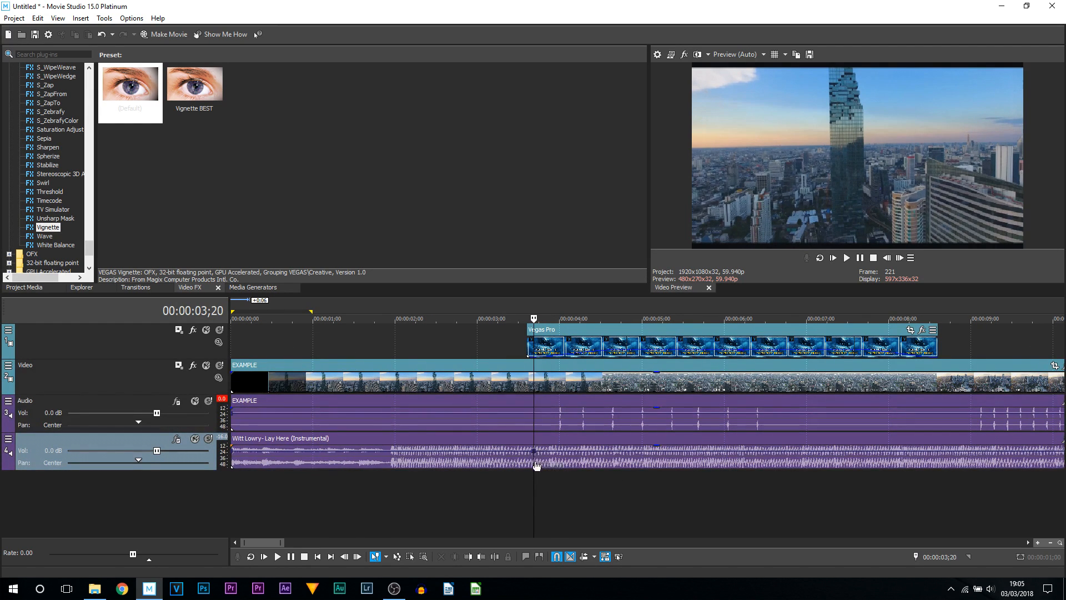
click(578, 456)
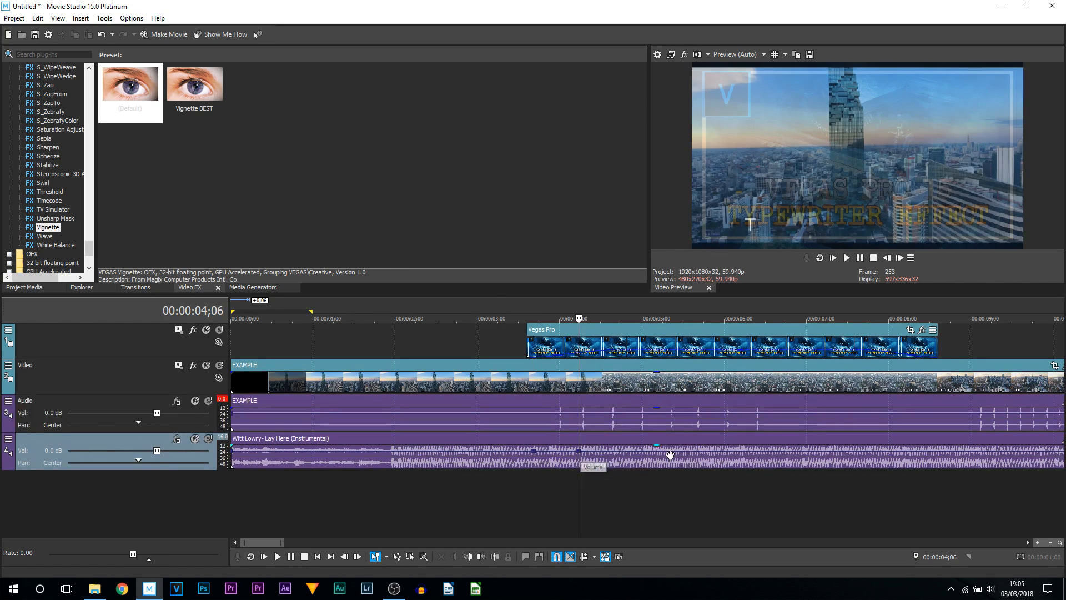
click(737, 456)
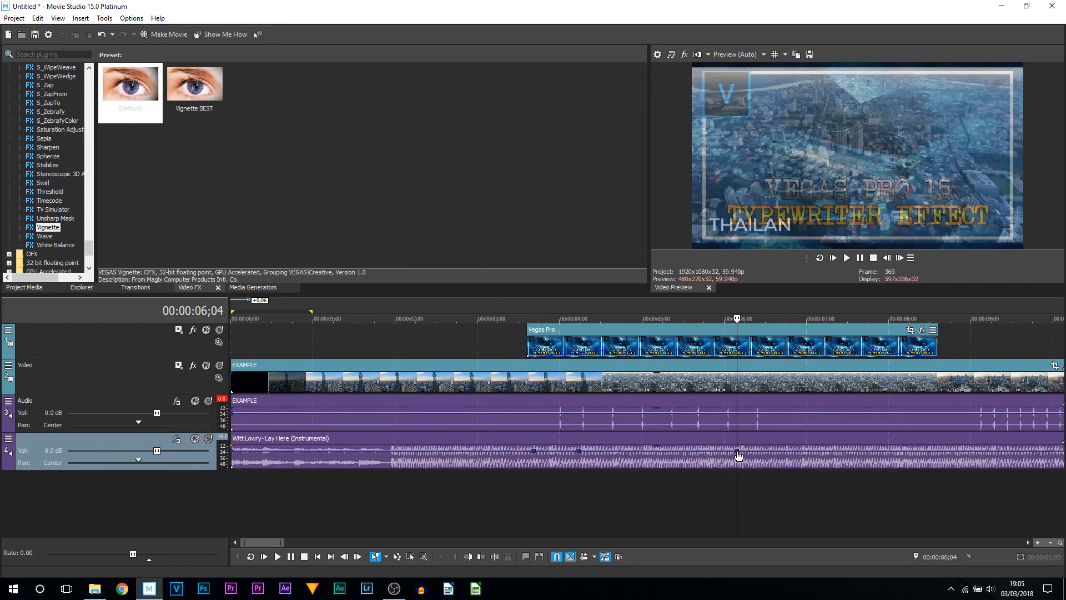
click(785, 453)
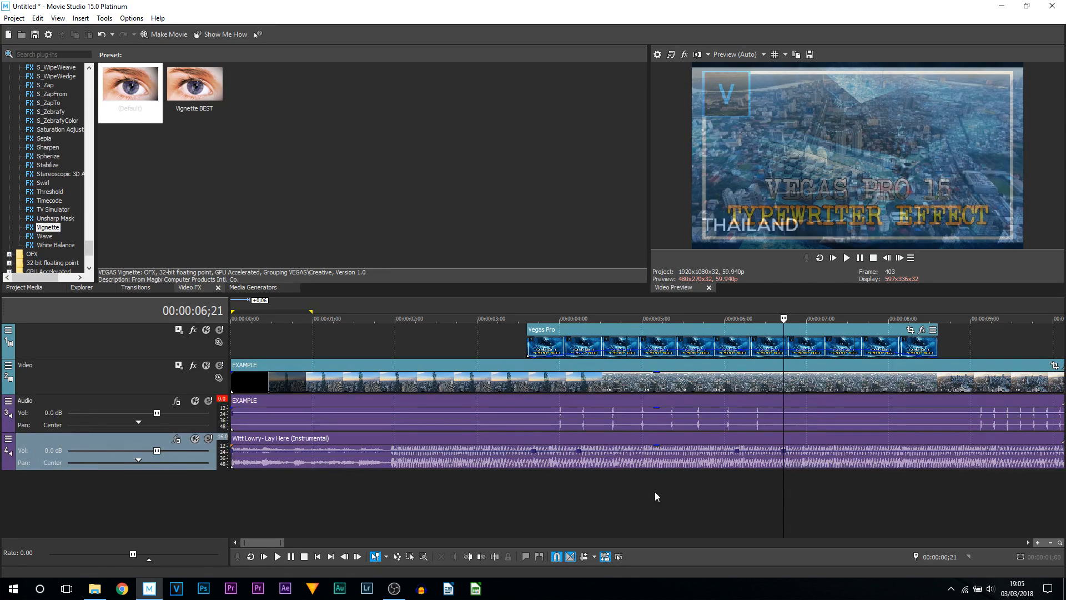
click(580, 457)
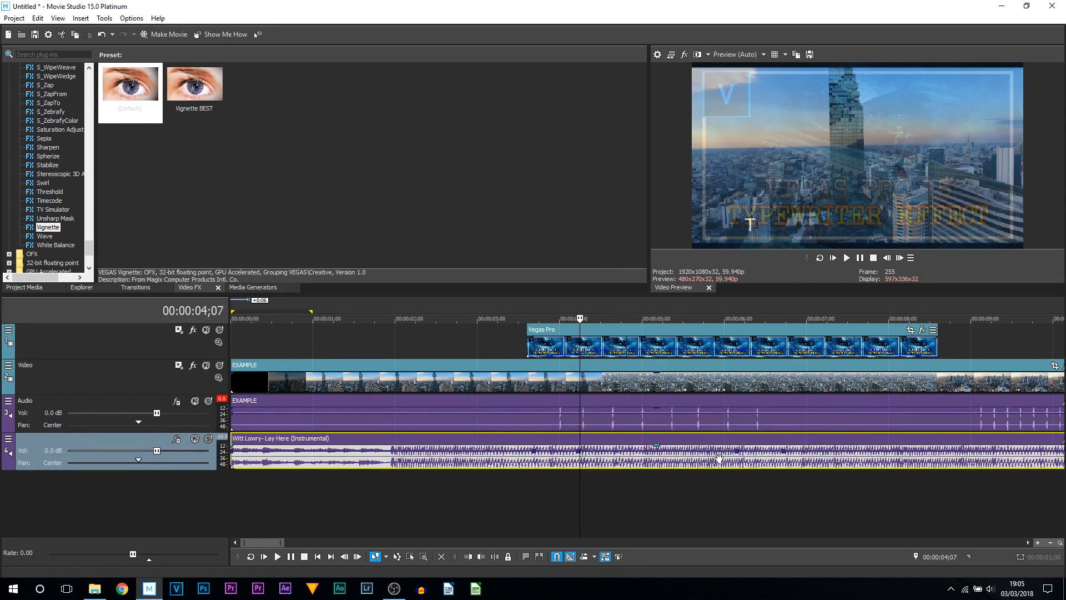
click(738, 455)
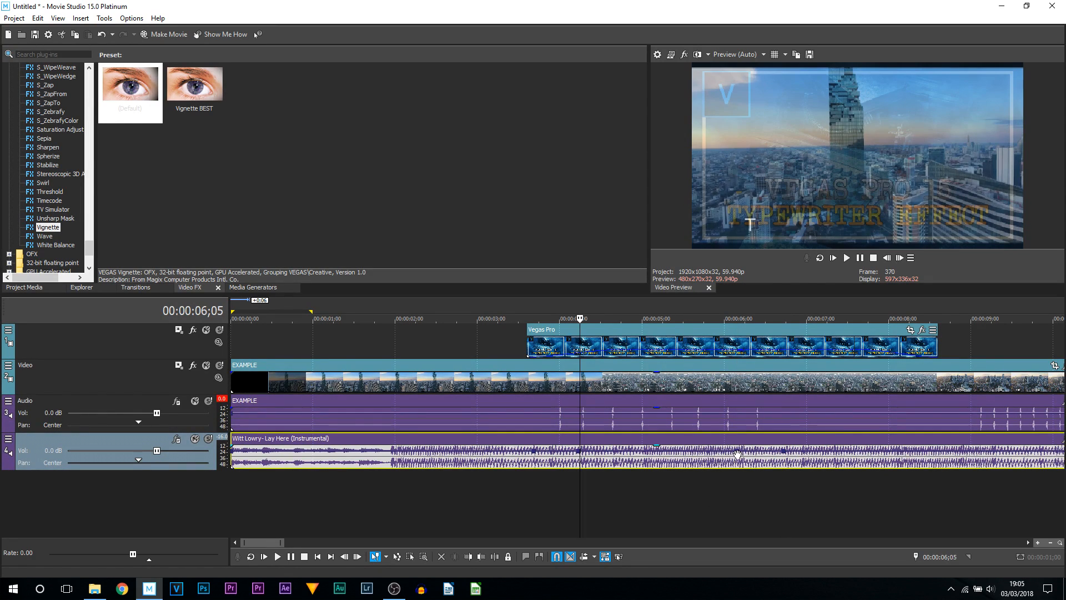
click(578, 455)
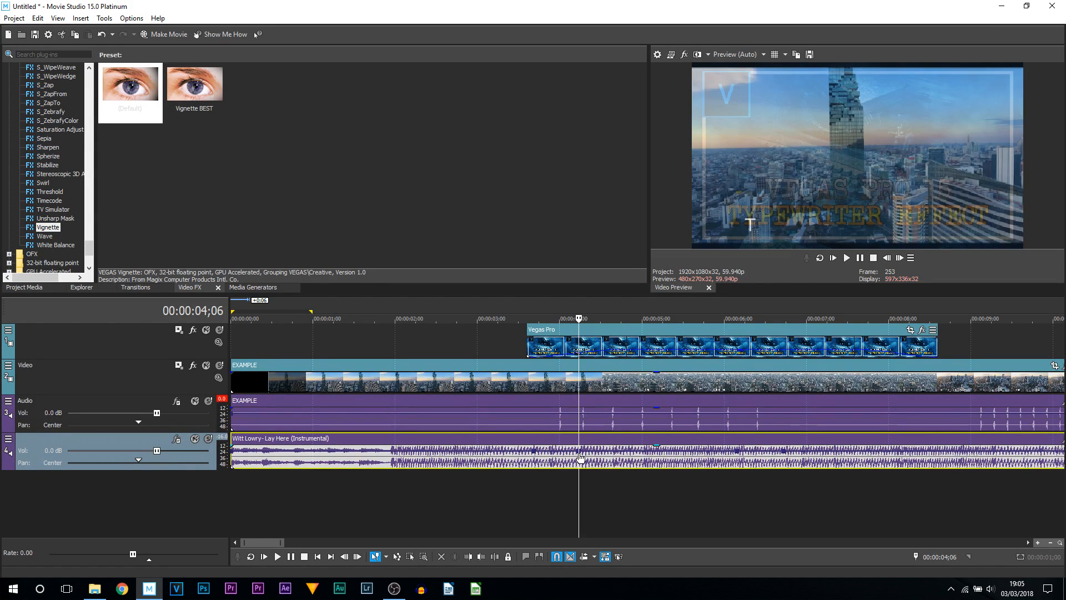
- Set the envelope point at about 4;06 to -10 dB
right_click(578, 453)
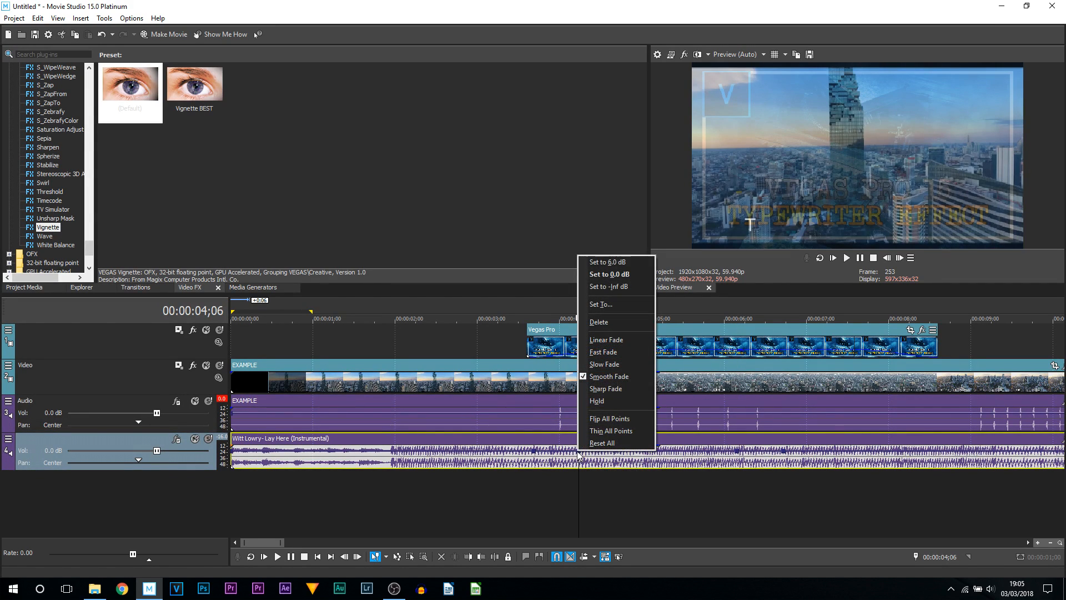
click(612, 305)
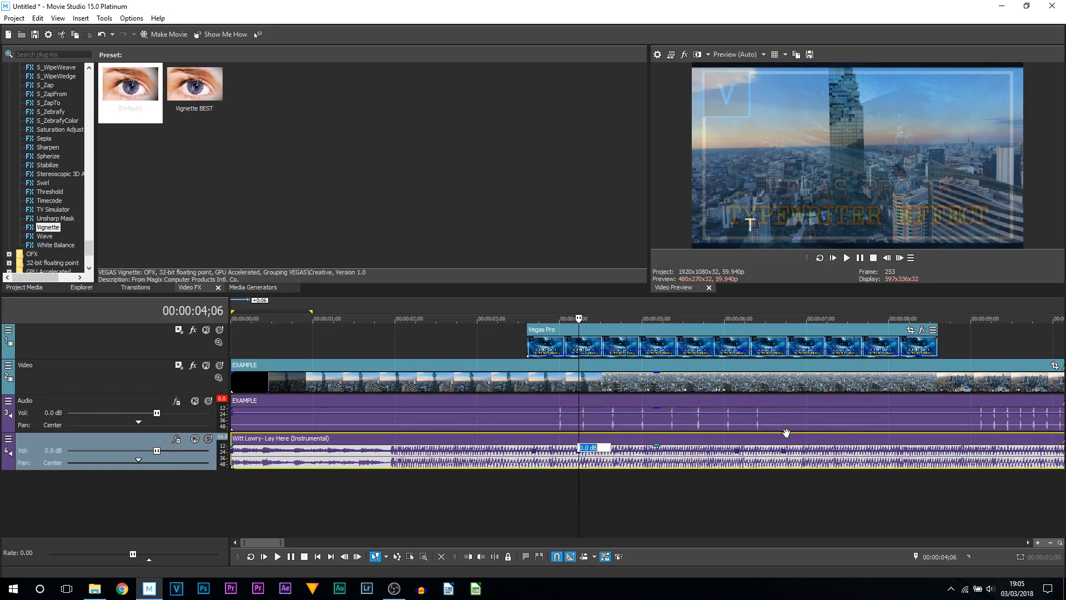
text(-10)
key(Return)
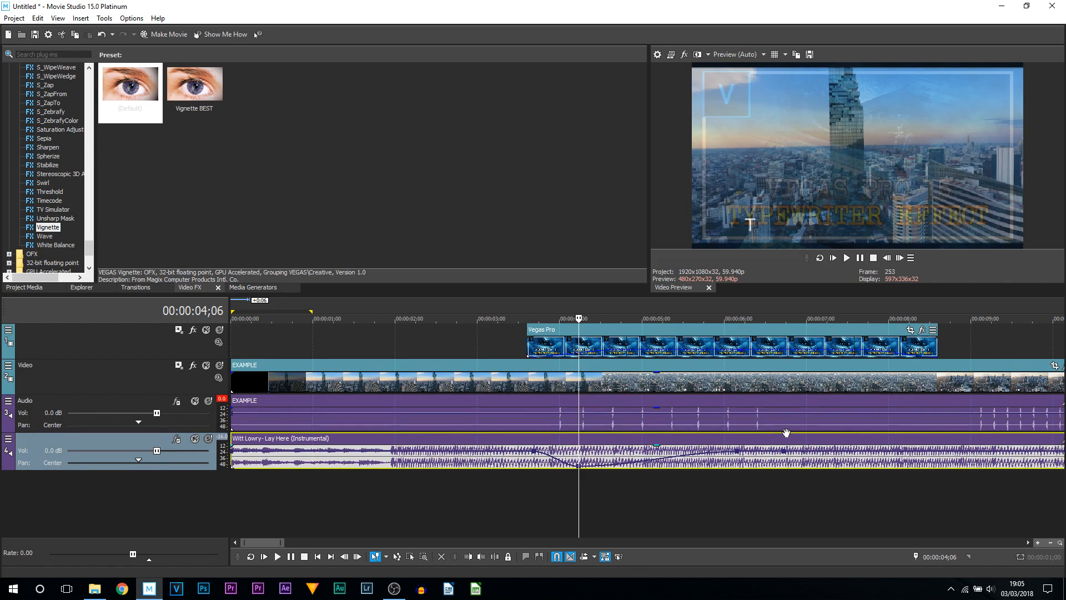
- Set the envelope point at about 6;05 to -10 dB
right_click(741, 455)
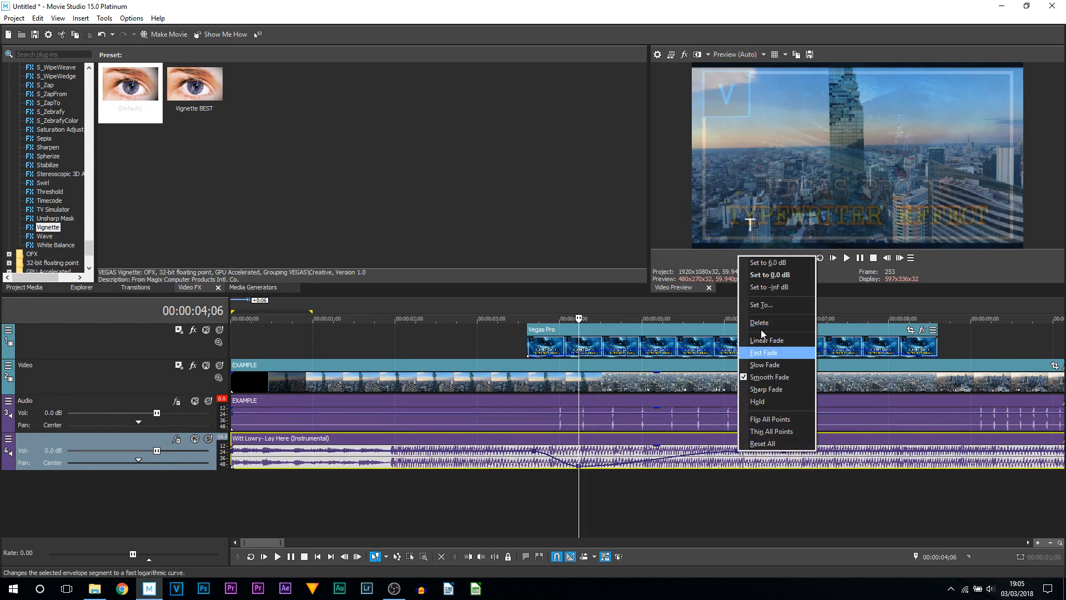
click(767, 310)
text(-10)
key(Return)
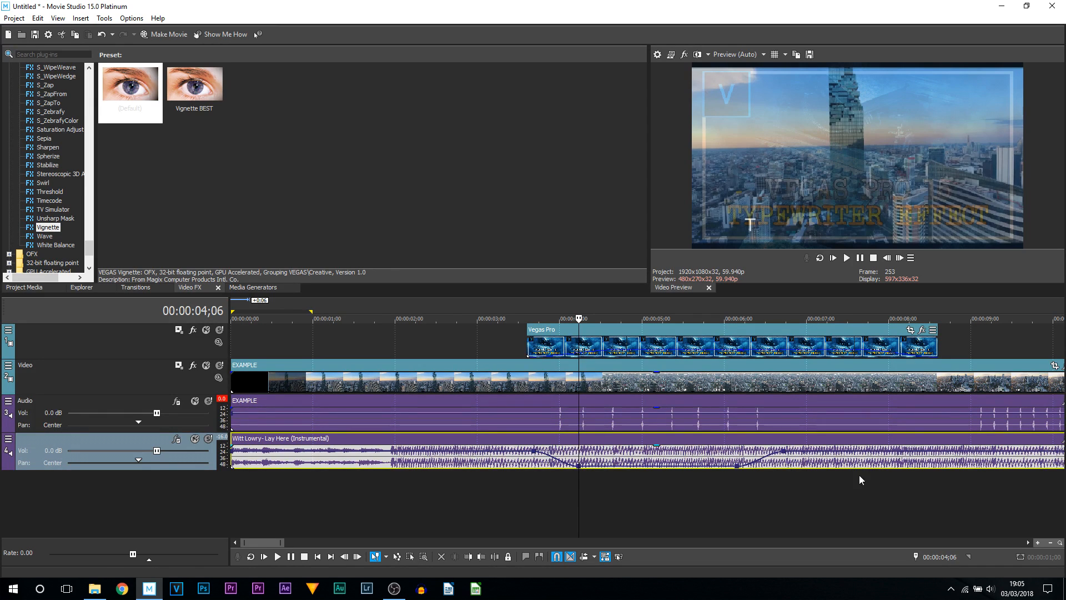
- Play back the timeline from about 3;02 to hear the music dip under the title
click(481, 508)
key(space)
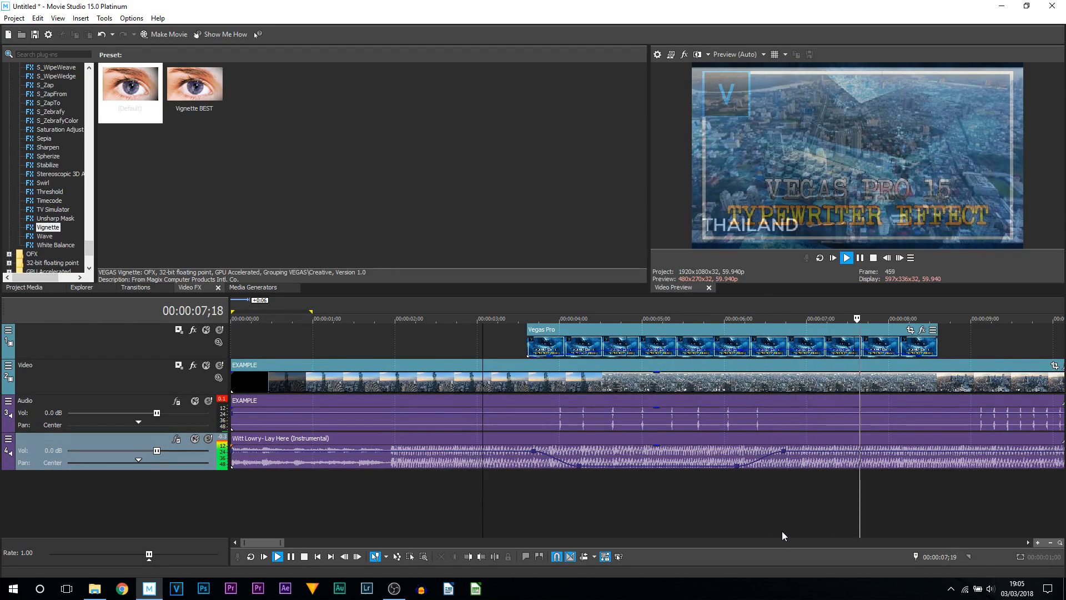
key(space)
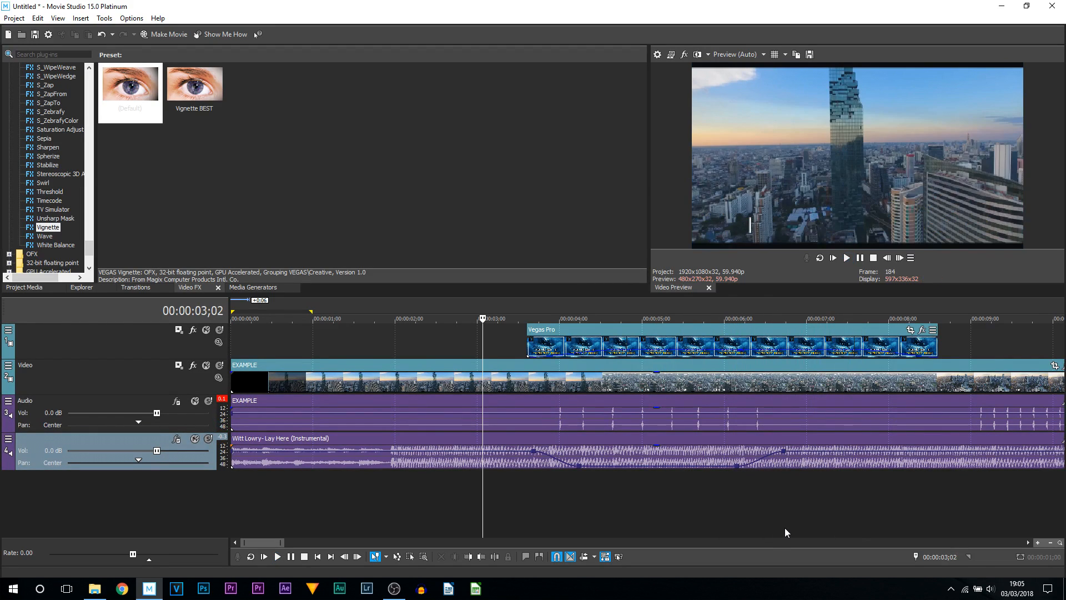
right_click(553, 458)
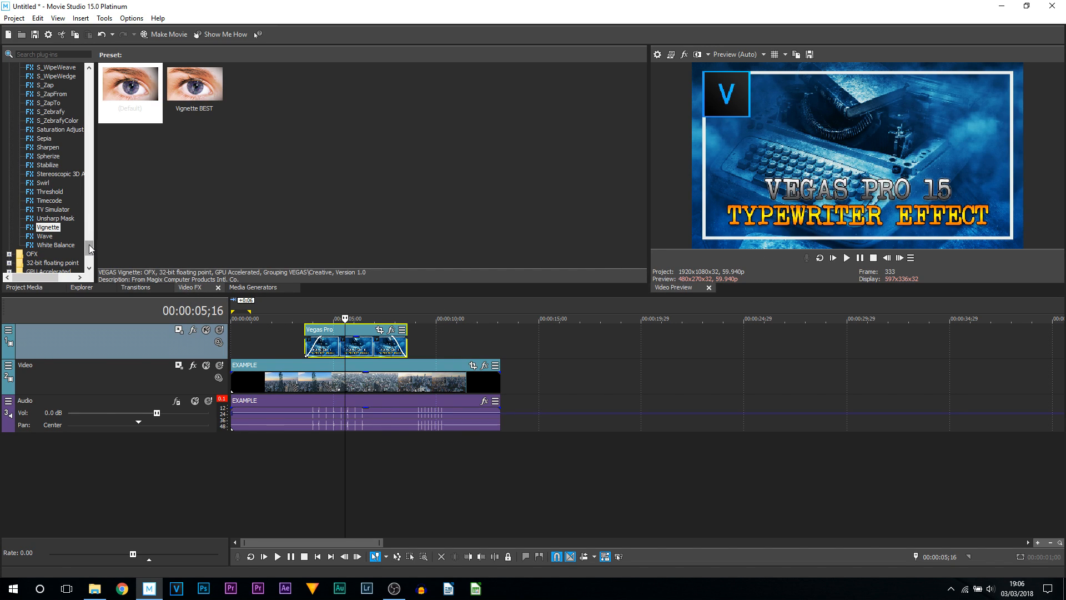
- Apply the Picture In Picture Upper Left, Scaled preset to the Vegas Pro title event
drag(89, 245, 89, 90)
click(45, 235)
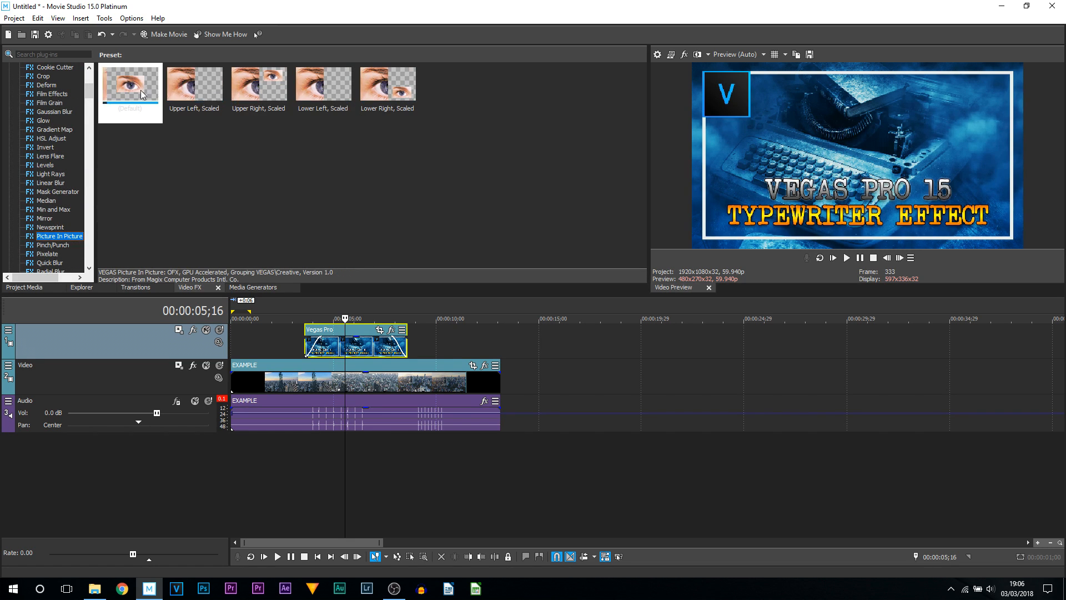
drag(189, 95, 352, 355)
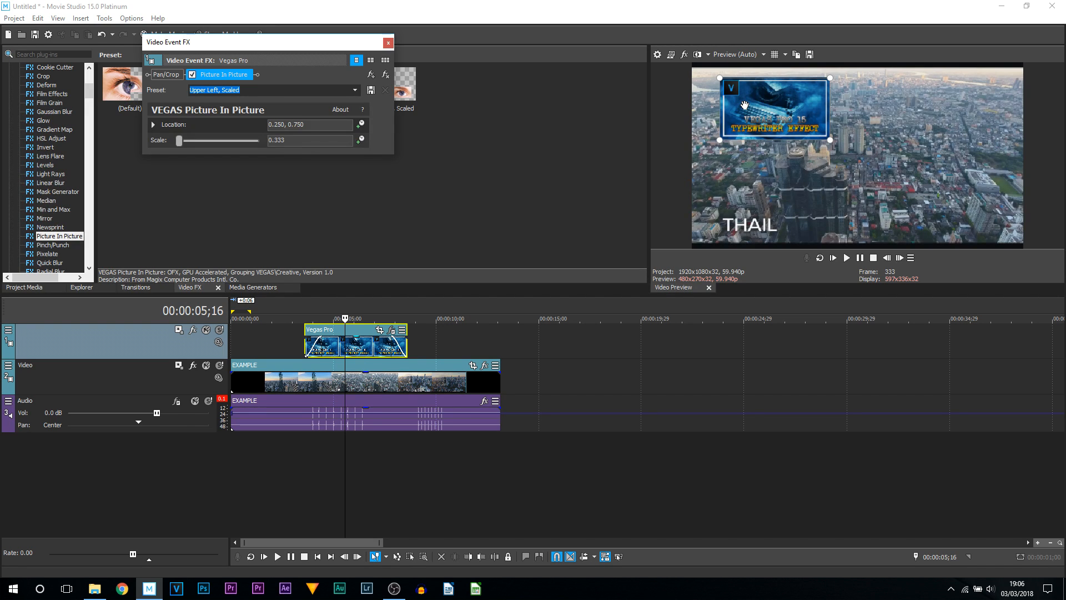
- Move the picture-in-picture title into the upper-right corner, at location about 0.844, 0.815 with scale 0.256
drag(741, 133, 978, 113)
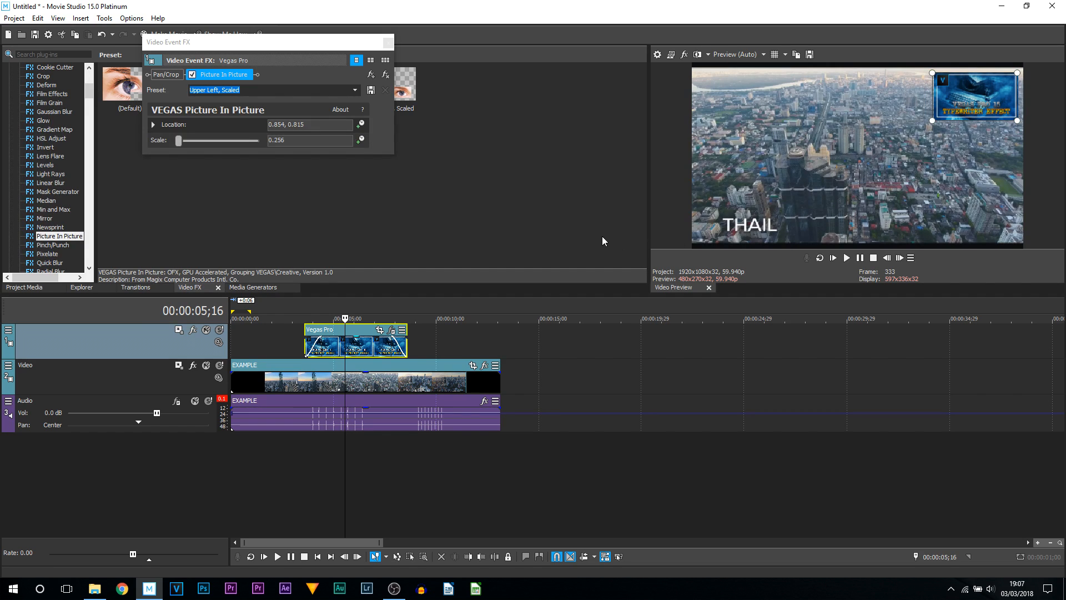
drag(985, 112, 981, 112)
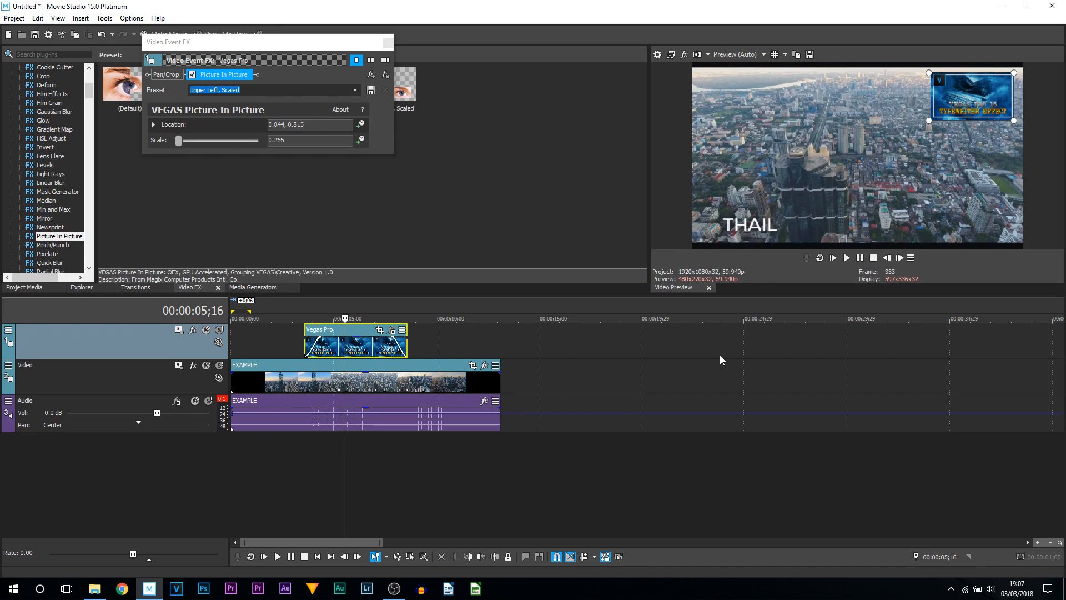
- Save the Picture In Picture settings as a preset named Facecam and close the effect dialog
click(261, 90)
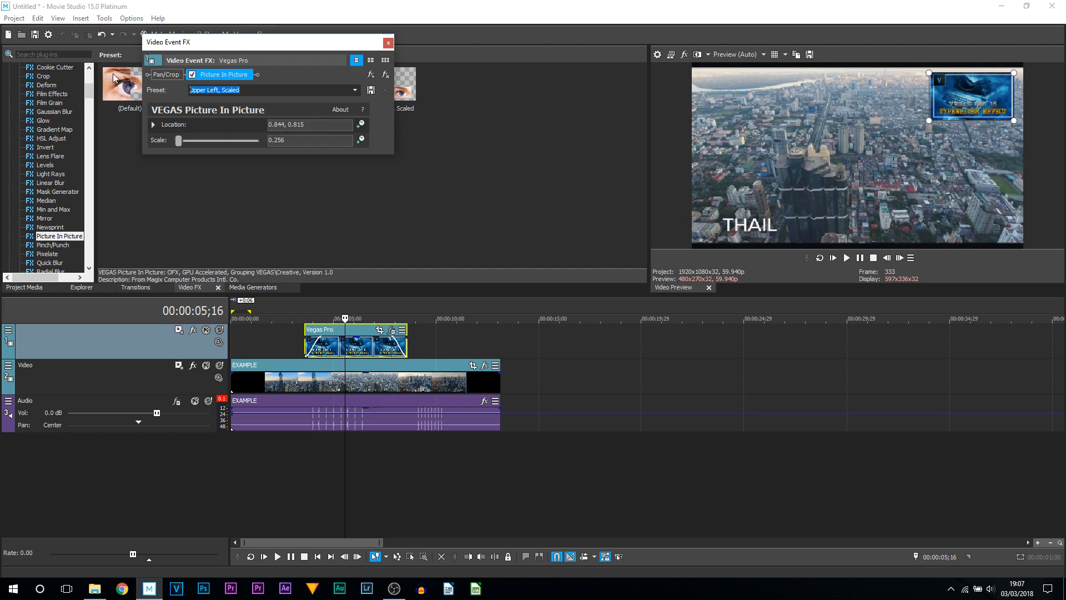
key(Caps_Lock)
text(f)
key(Caps_Lock)
key(BackSpace)
text(F)
key(Caps_Lock)
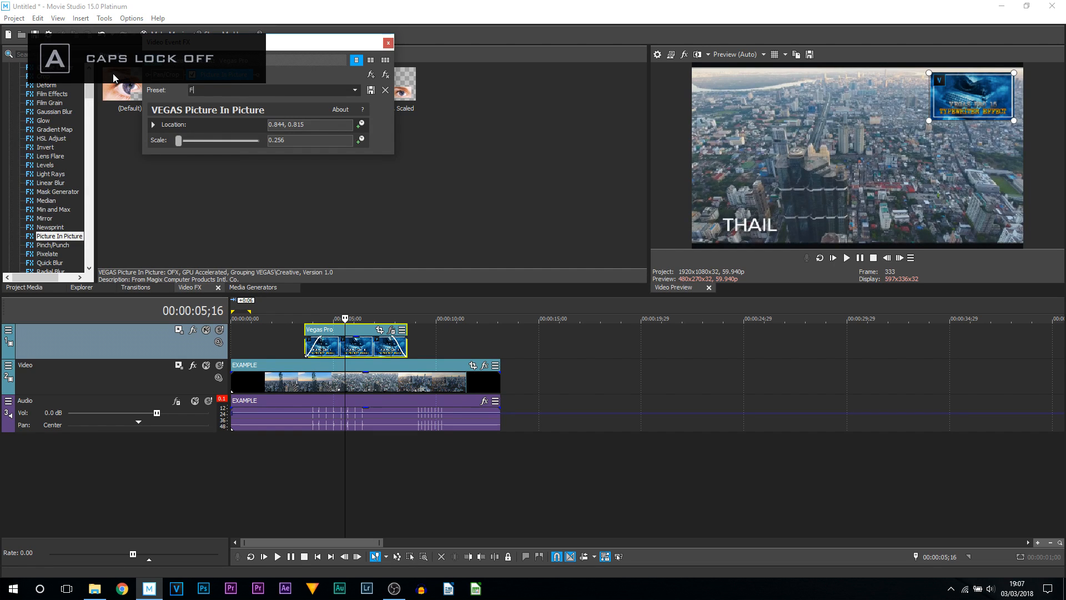
text(acecam)
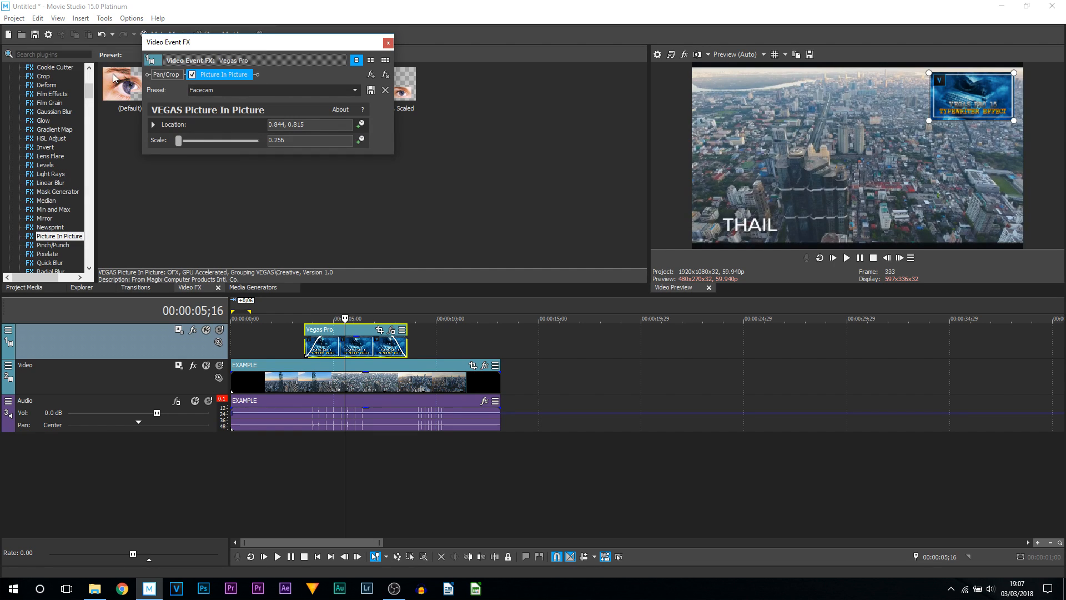
click(370, 90)
click(388, 43)
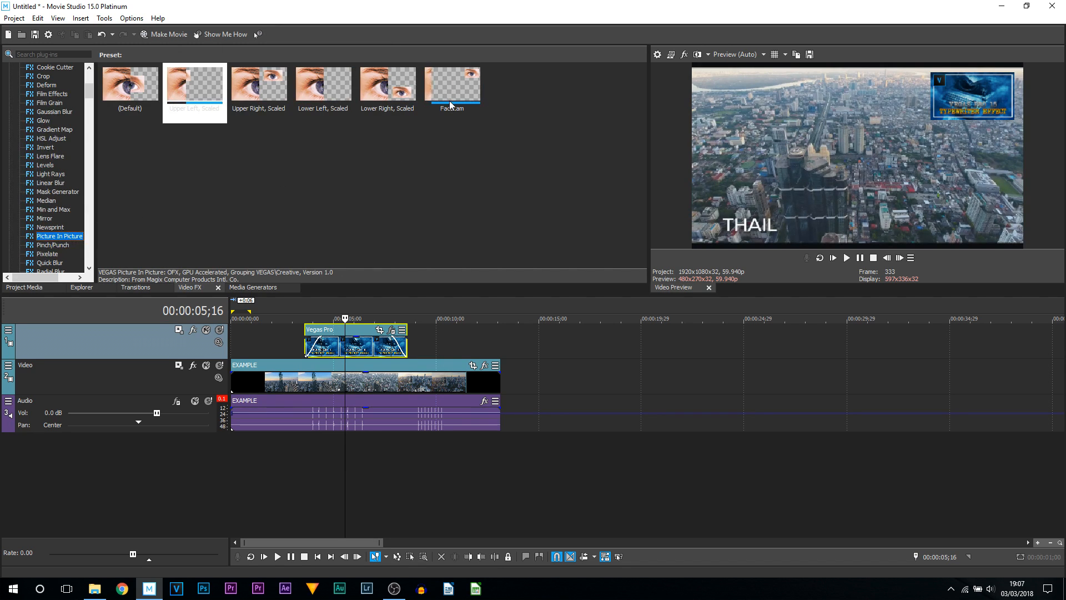
- Play back from the title event's start to preview the picture-in-picture effect
click(301, 343)
click(300, 345)
click(285, 346)
key(space)
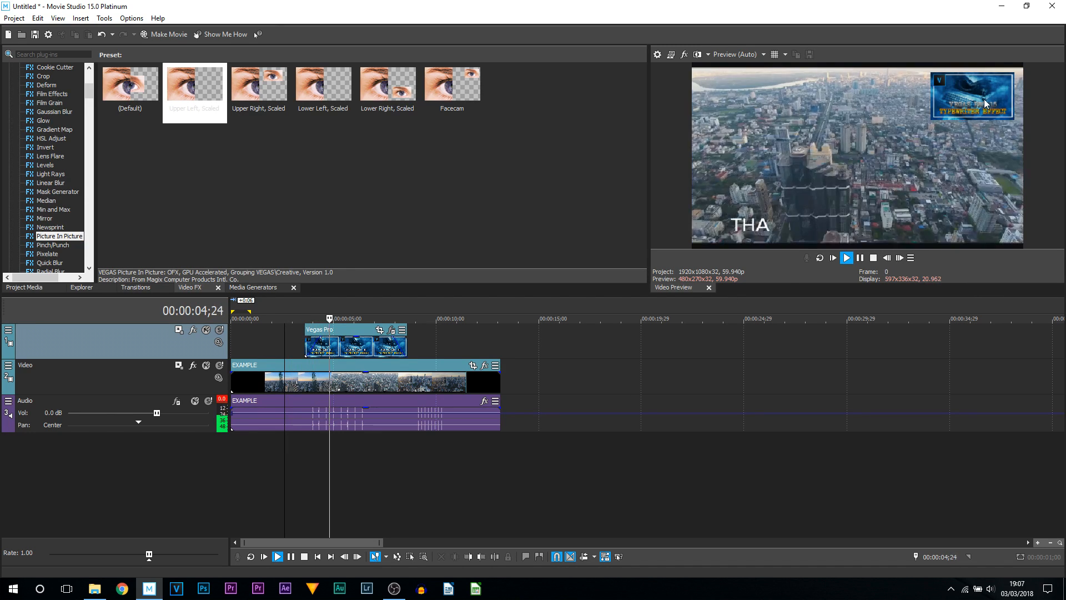
key(space)
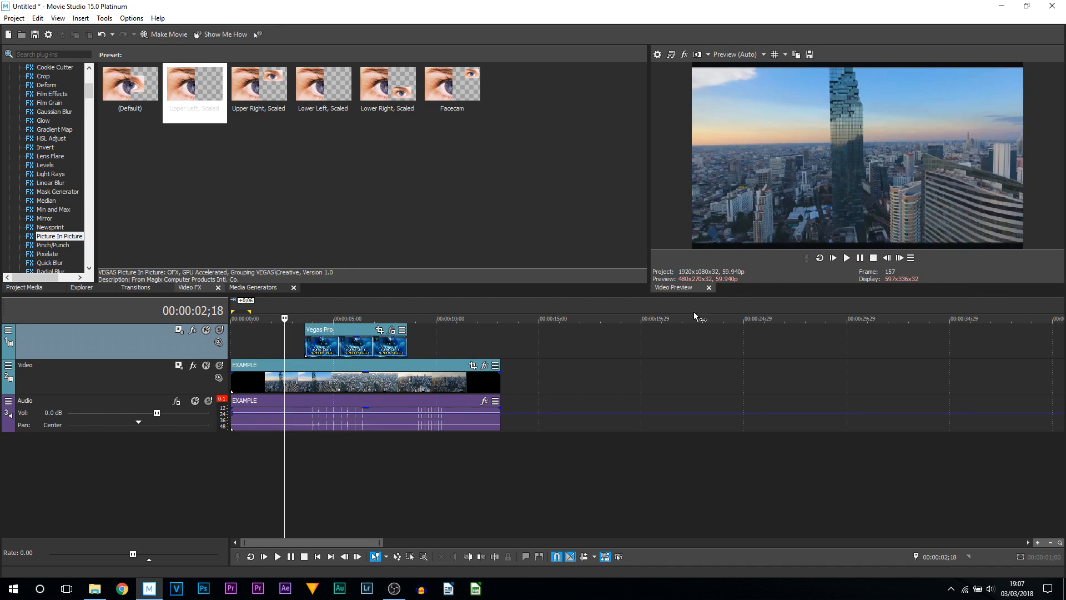
- Select the Vegas Pro title event and open Track Motion for its track, moving the window aside
click(349, 350)
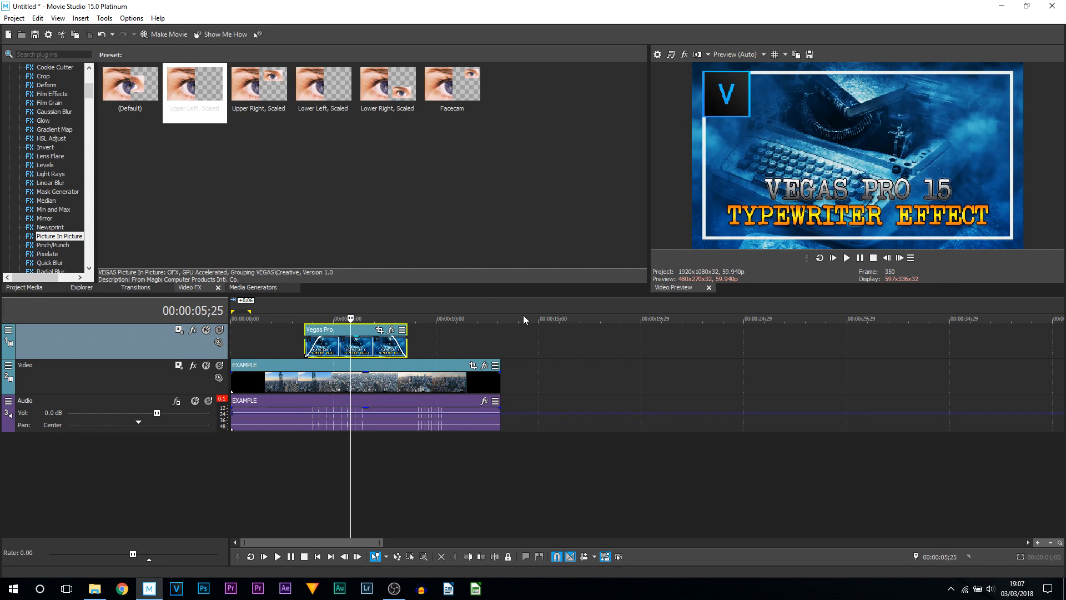
click(178, 332)
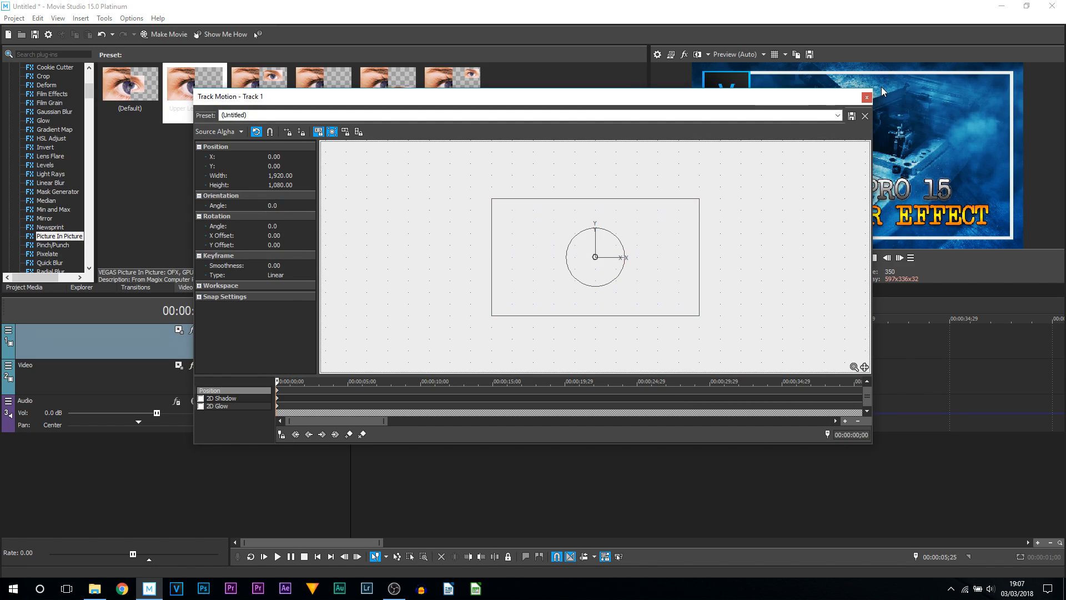
drag(875, 87, 697, 124)
drag(562, 133, 380, 15)
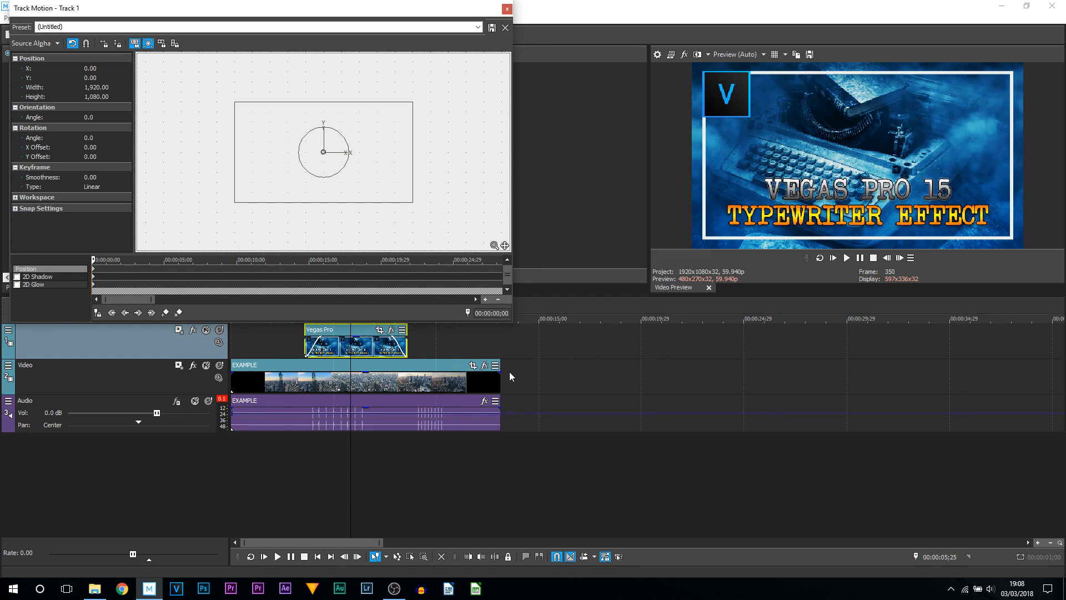
- Try out the object-space and snap toggles in Track Motion with test drags on the frame
click(73, 43)
drag(299, 152, 556, 209)
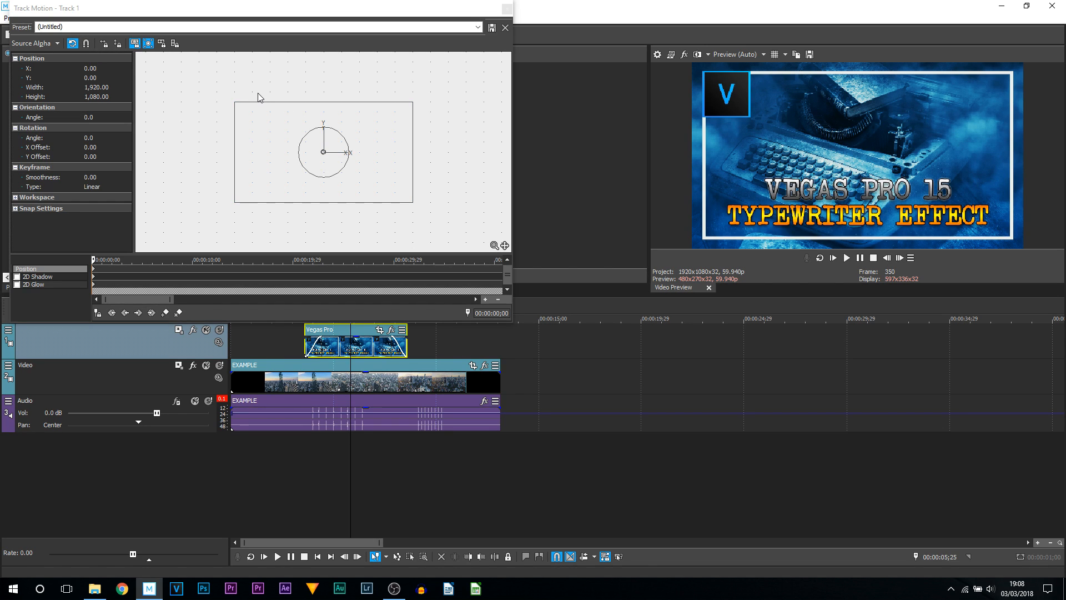
click(86, 44)
drag(254, 122, 274, 146)
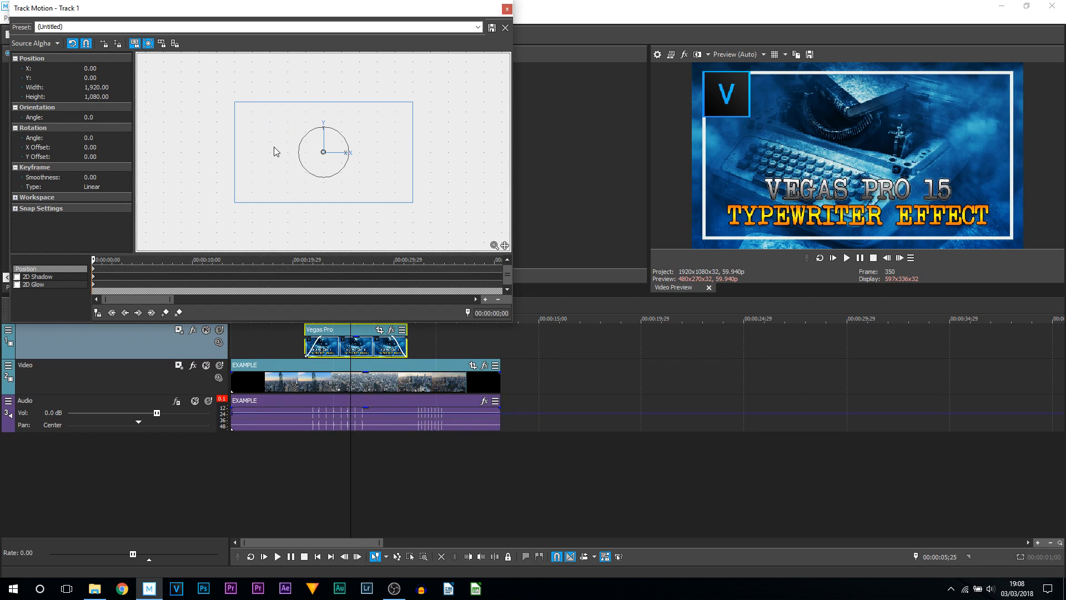
click(86, 43)
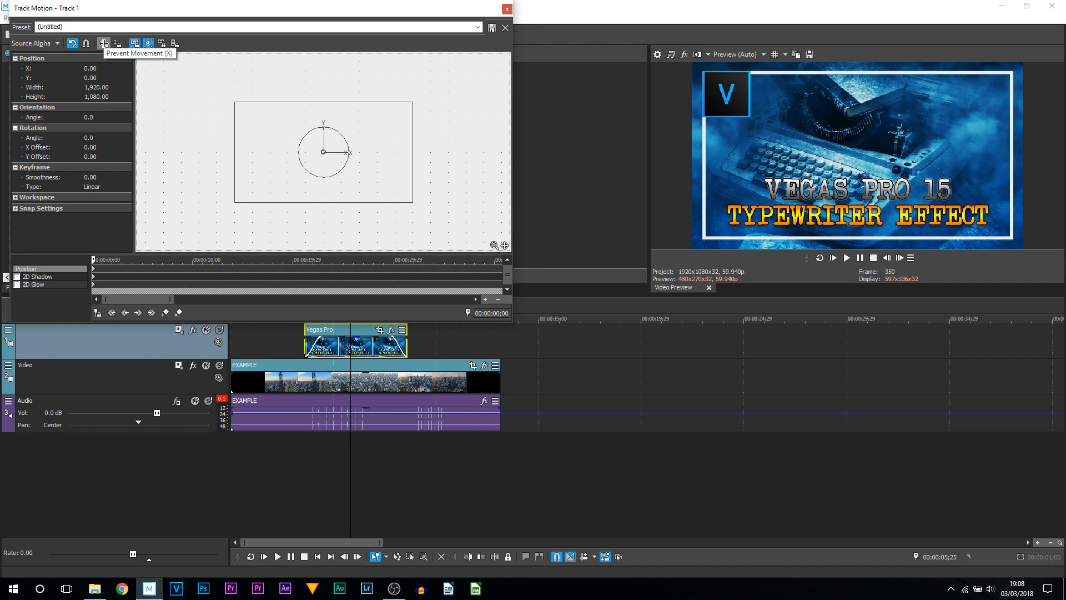
- Try the prevent-movement X and Y, lock aspect ratio and scale-about-centre toggles with test drags on the frame
click(103, 43)
drag(291, 174, 244, 142)
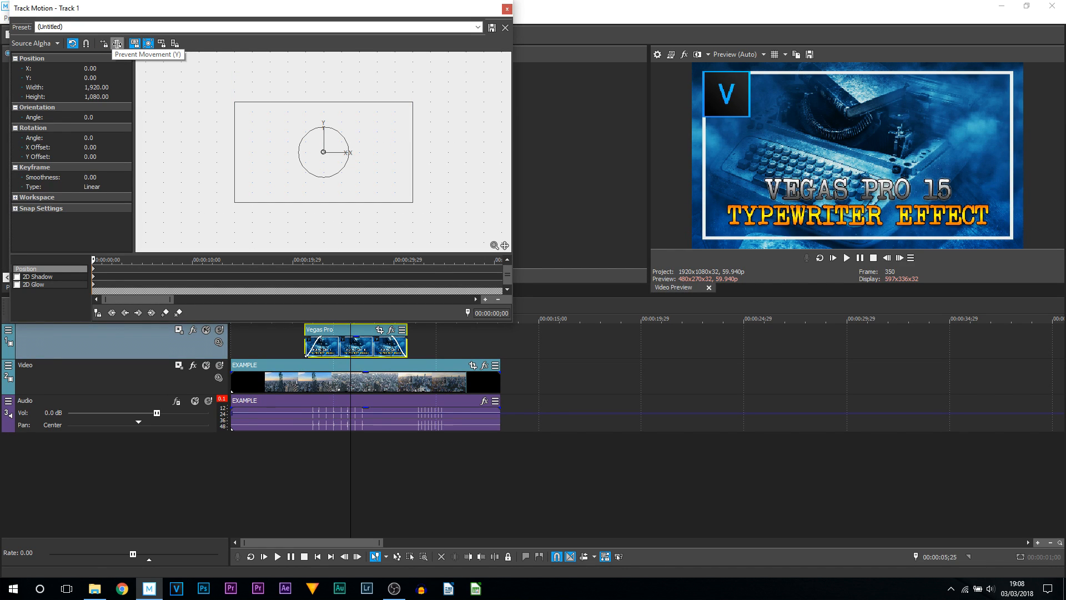
click(117, 43)
mouse_move(391, 206)
mouse_down()
mouse_move(475, 200)
mouse_move(353, 203)
mouse_move(408, 205)
mouse_up()
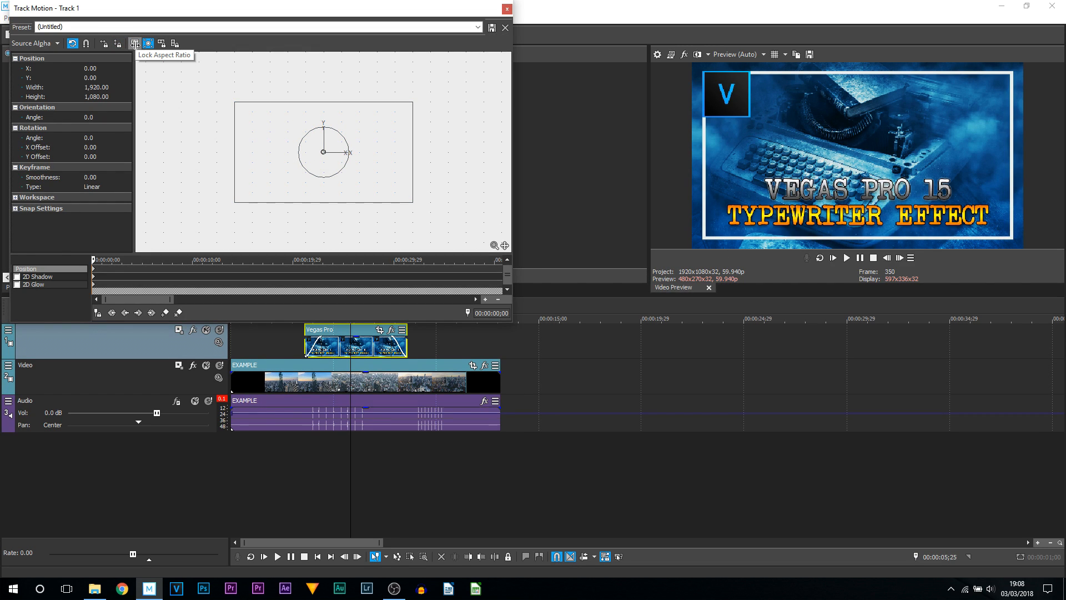
click(135, 44)
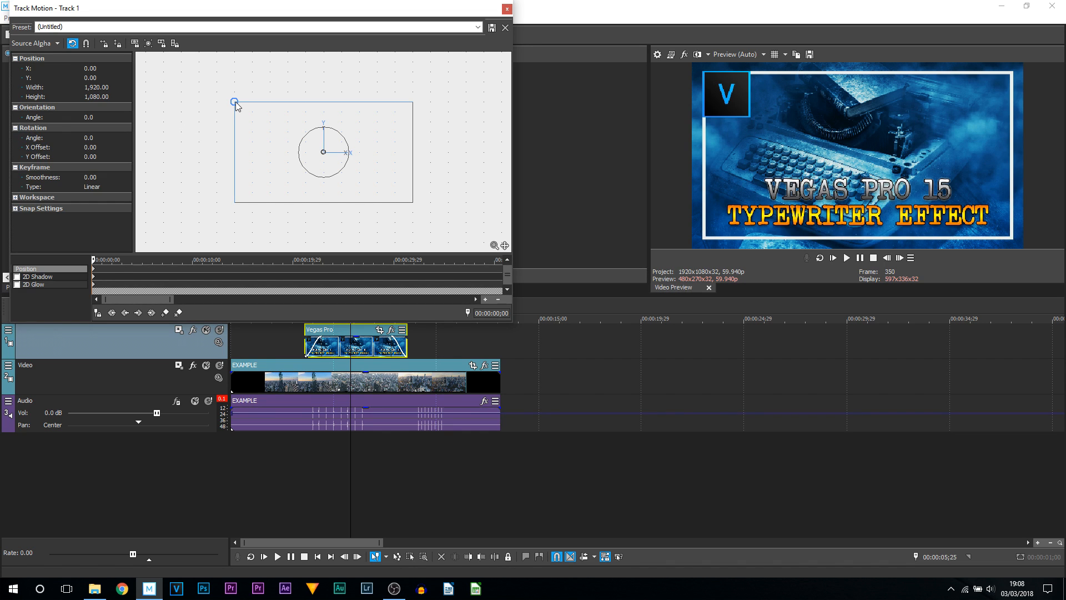
mouse_move(236, 101)
mouse_down()
mouse_move(300, 152)
mouse_move(352, 134)
mouse_move(345, 157)
mouse_move(242, 145)
mouse_move(174, 94)
mouse_move(288, 155)
mouse_move(141, 37)
mouse_move(324, 165)
mouse_move(281, 111)
mouse_move(234, 101)
mouse_up()
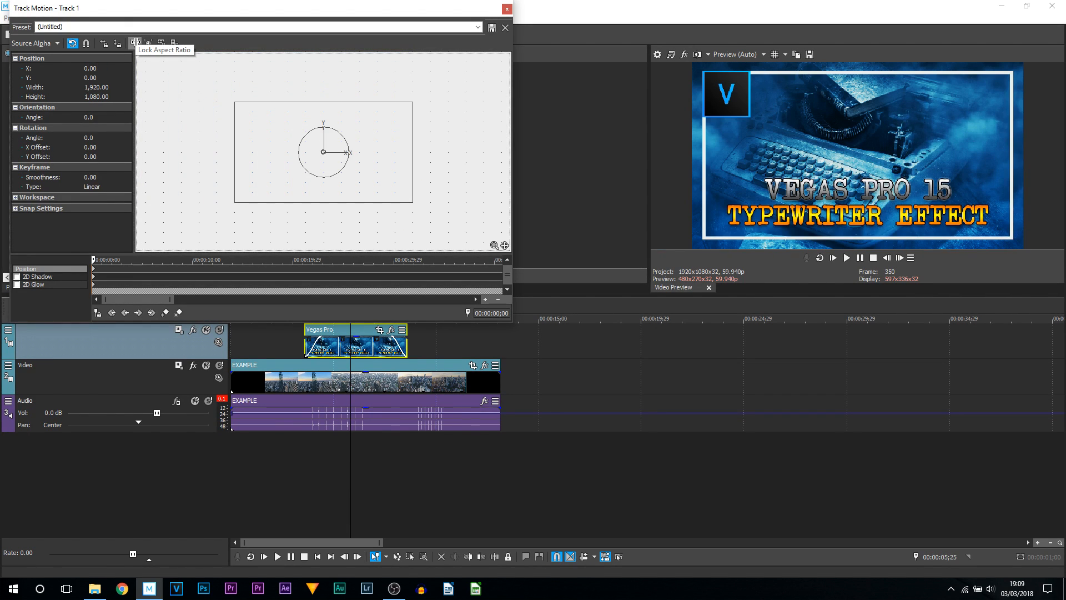
click(135, 43)
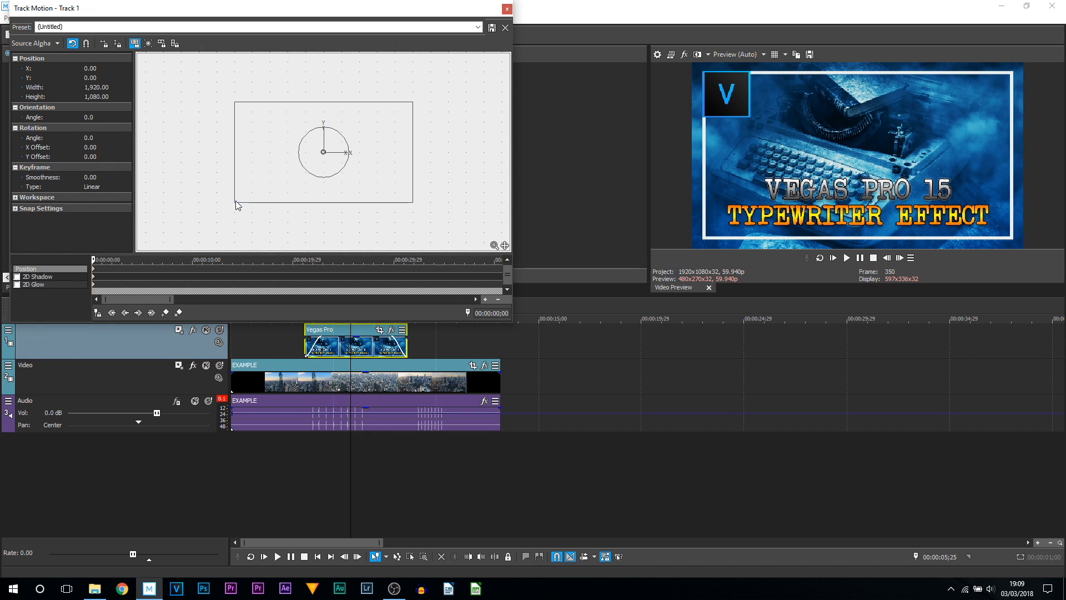
drag(235, 201, 364, 127)
click(148, 43)
drag(412, 102, 448, 88)
- Shrink the title track's frame almost to a point, about 7 by 4, at the start of the track motion
click(94, 315)
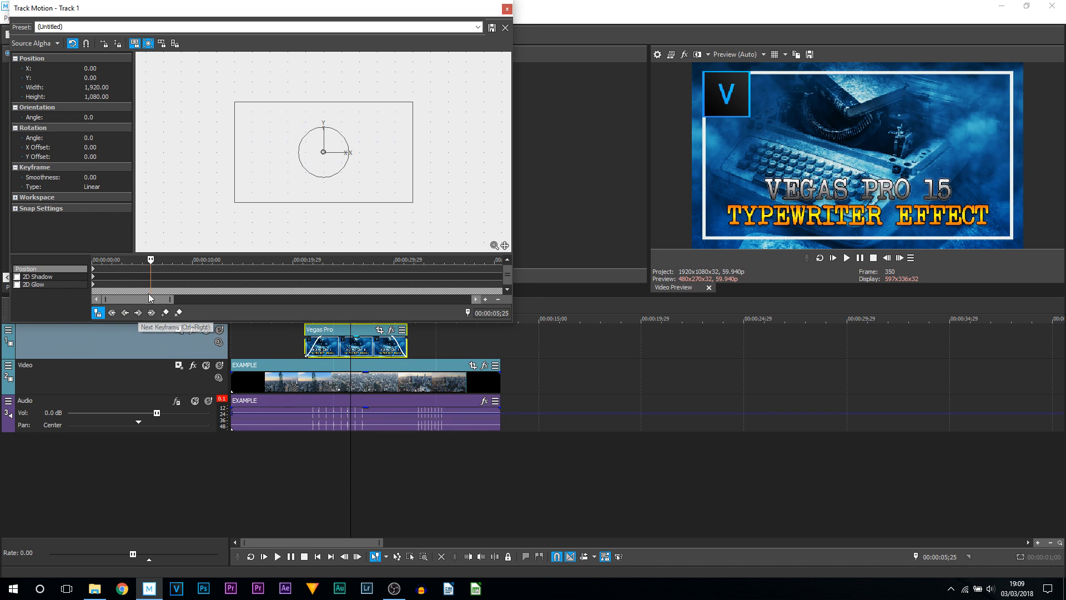
drag(150, 261, 135, 260)
click(175, 261)
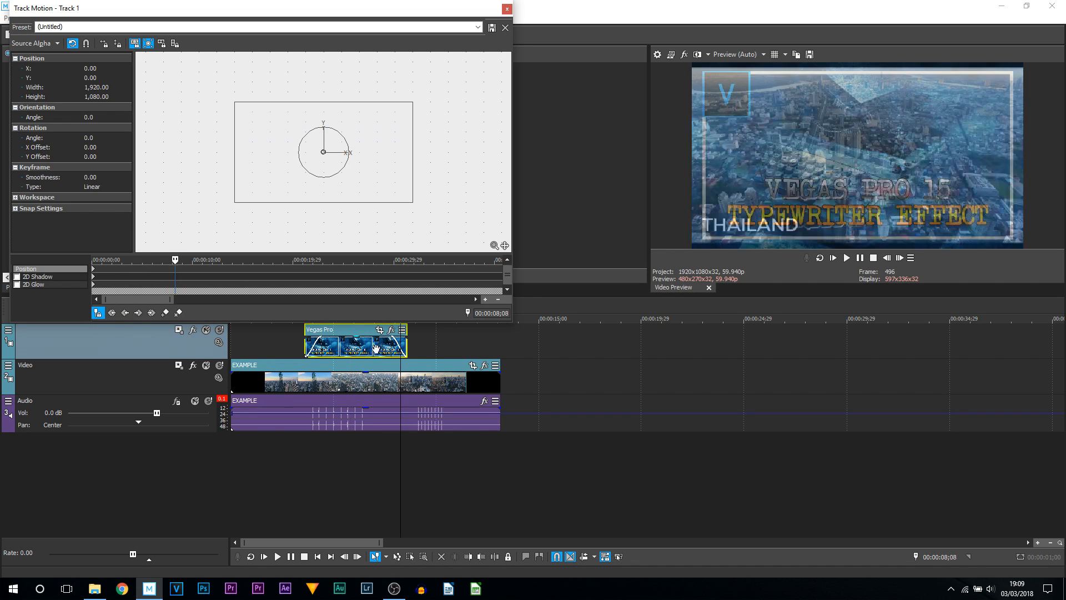
click(345, 376)
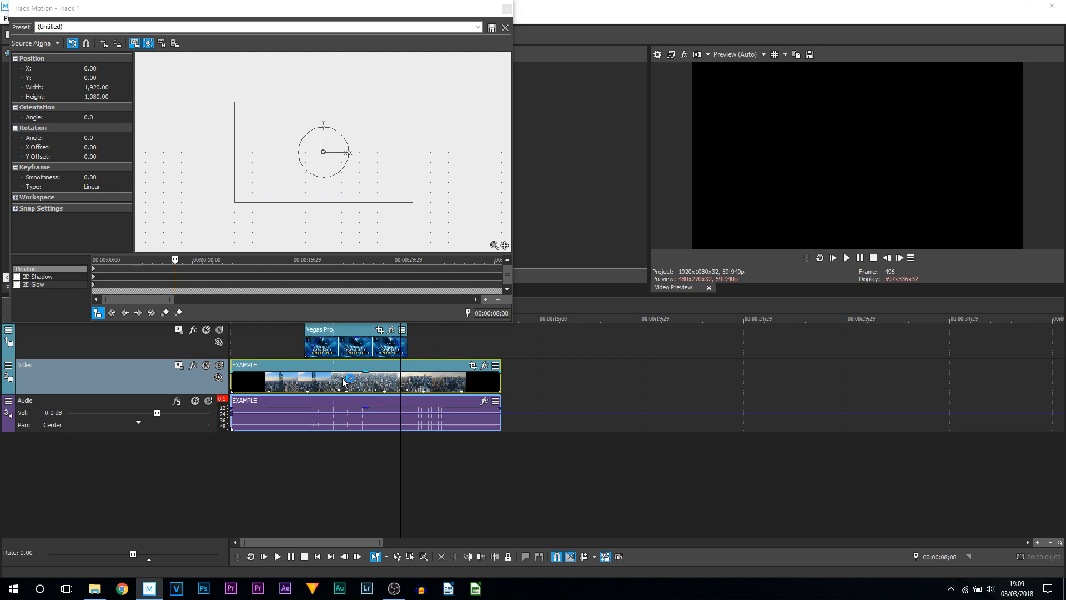
click(341, 385)
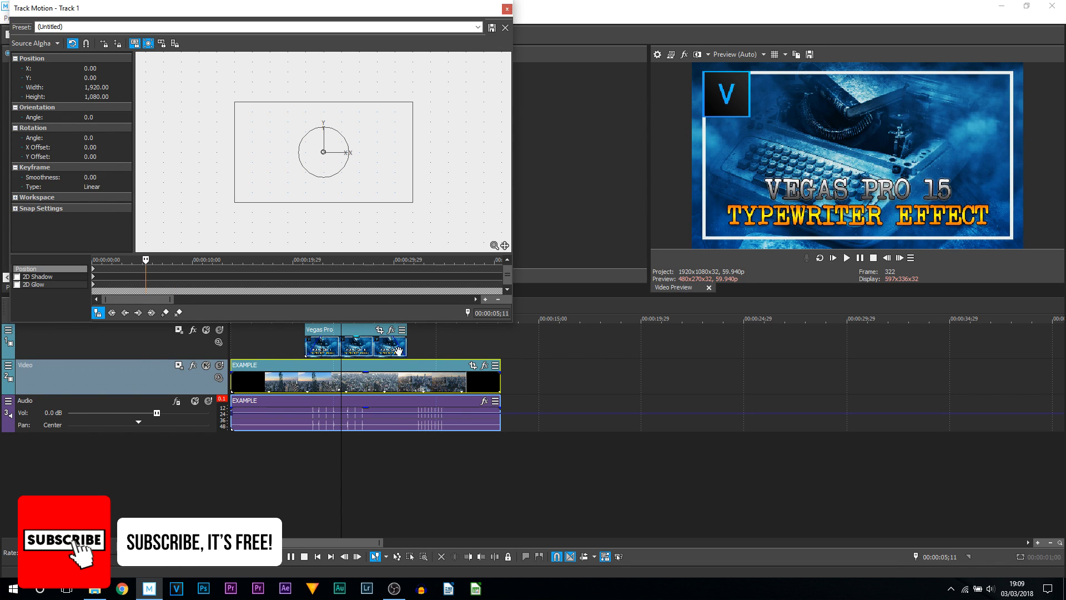
click(306, 347)
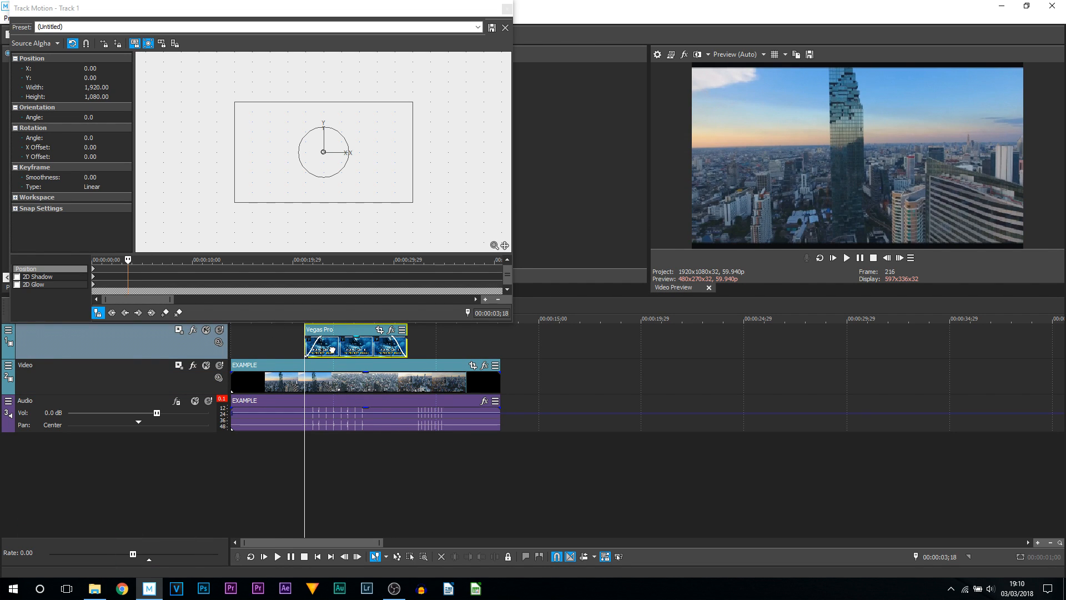
click(332, 349)
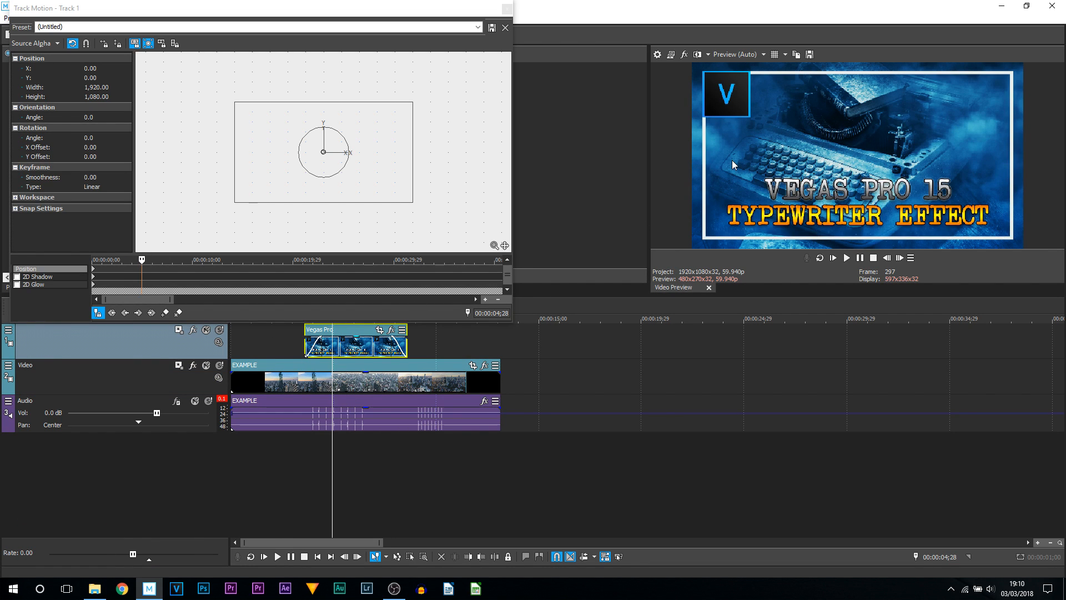
drag(411, 204, 323, 152)
click(91, 264)
click(141, 270)
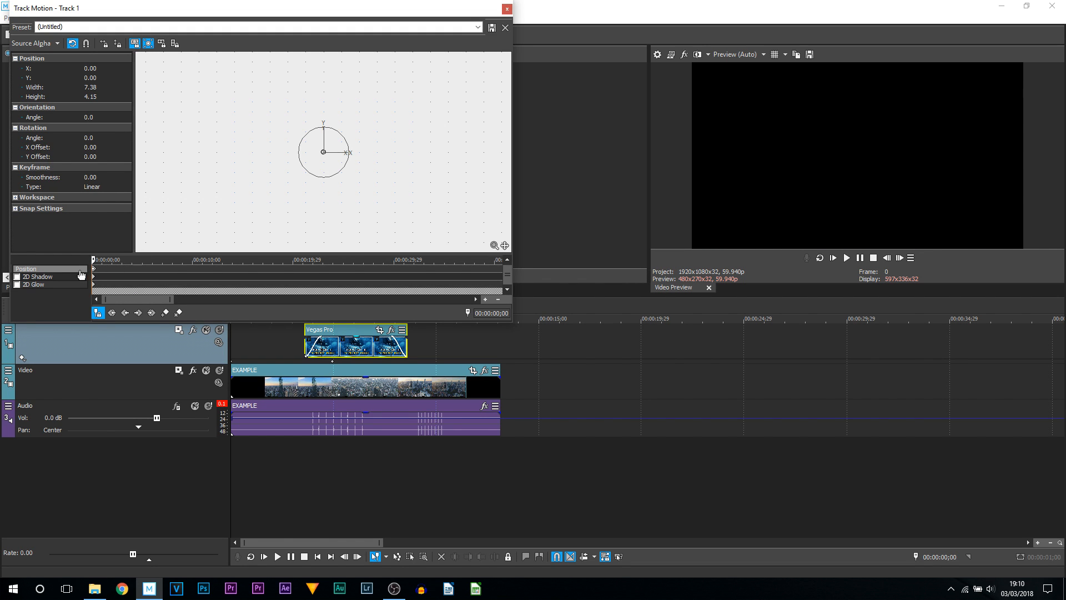
- At 00:00:06;00, scale the track frame to about 863 by 486 in the upper-right corner, then close Track Motion
click(354, 347)
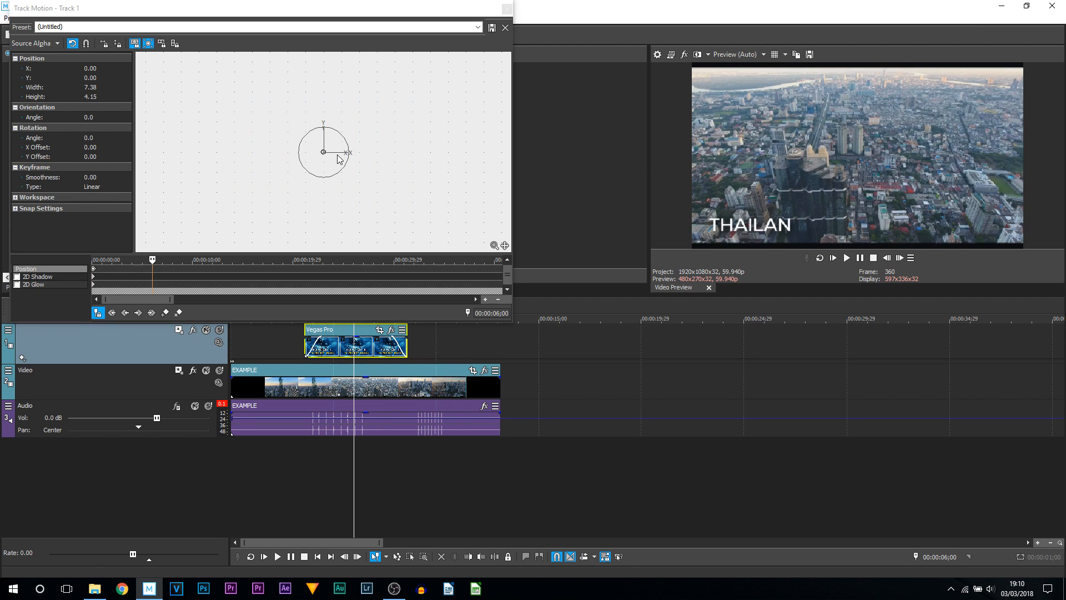
right_click(333, 161)
click(388, 180)
drag(410, 204, 405, 146)
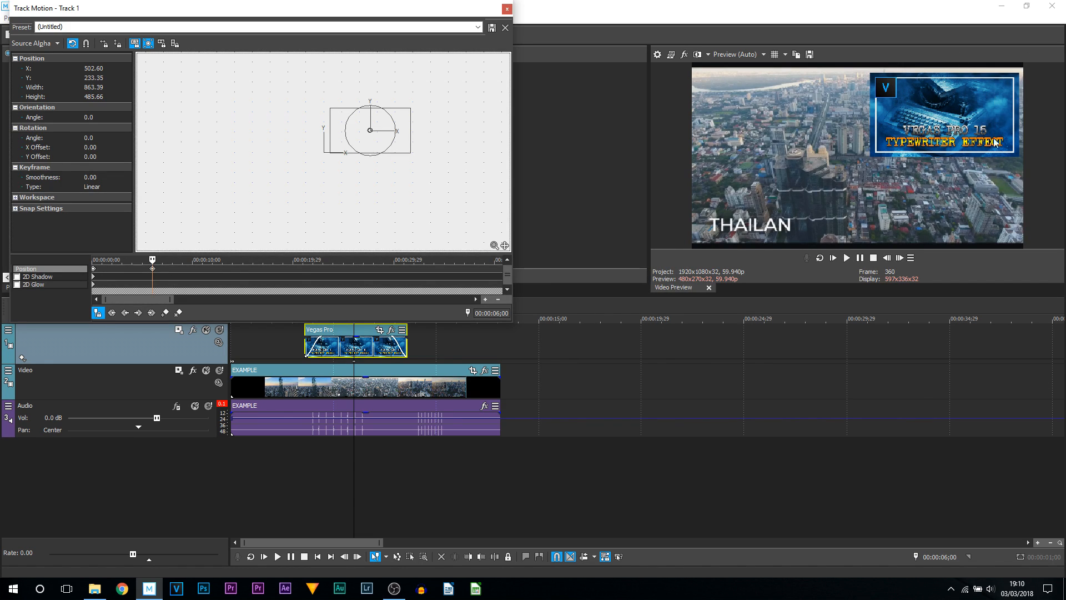
click(507, 9)
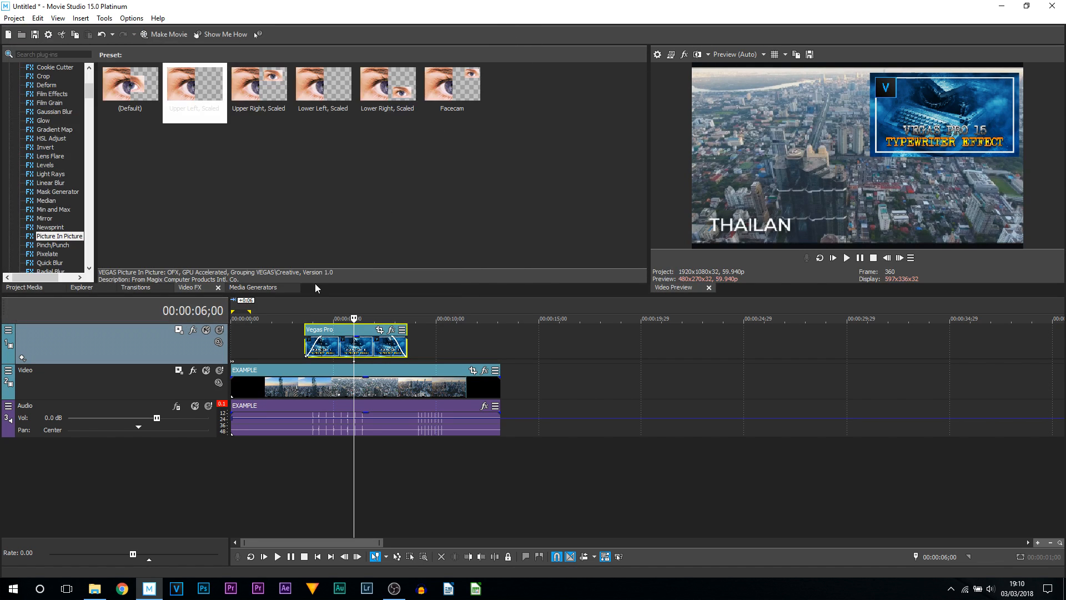
- Play back from before the title to preview the track motion zoom
click(275, 335)
key(space)
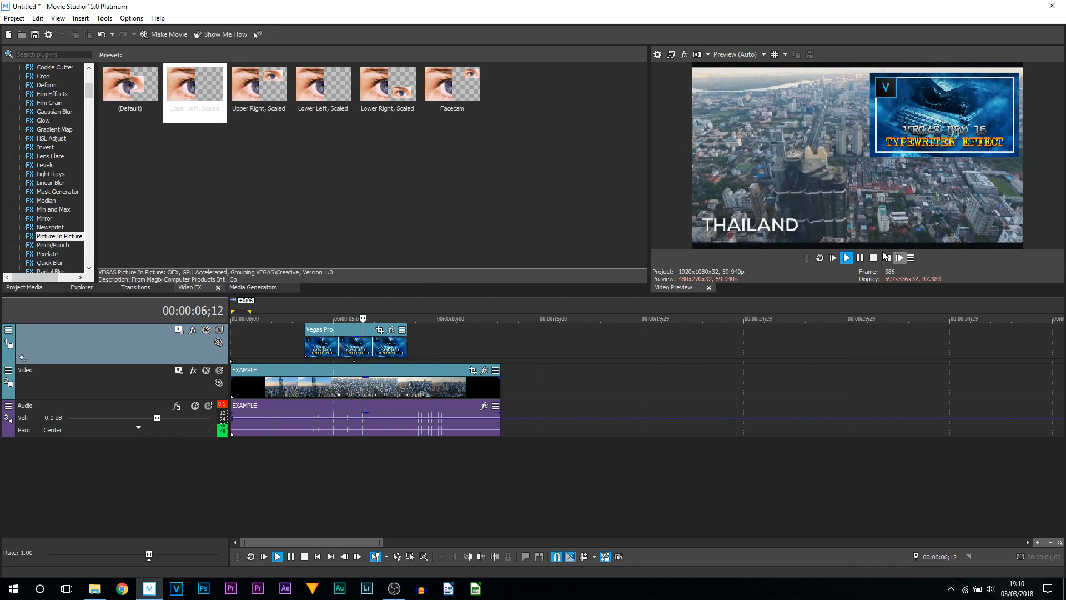
key(space)
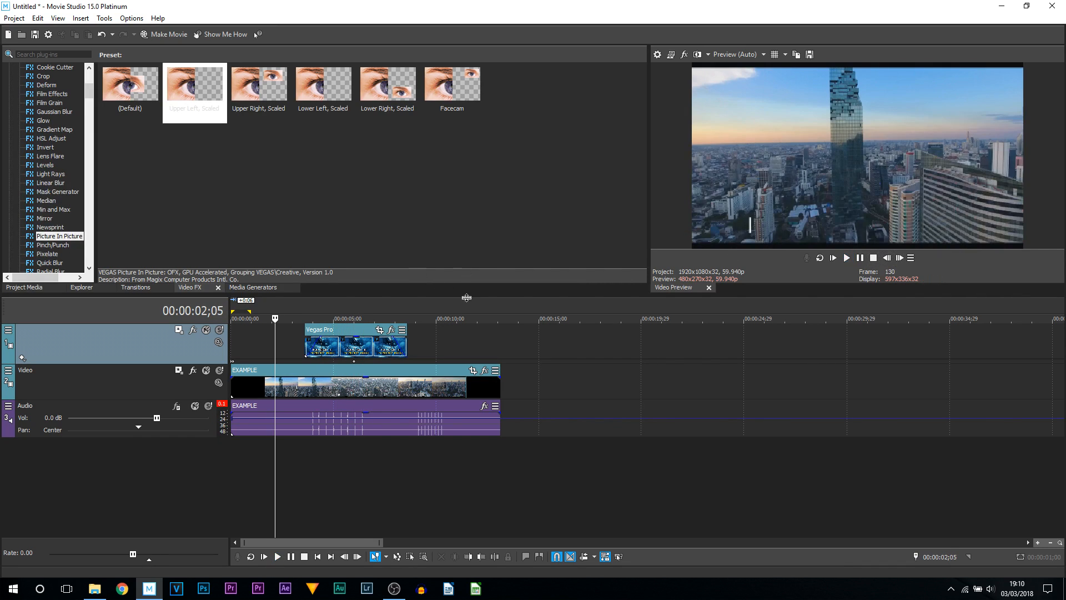
- Reopen the title track's Track Motion and enable 2D Shadow and 2D Glow
double_click(354, 362)
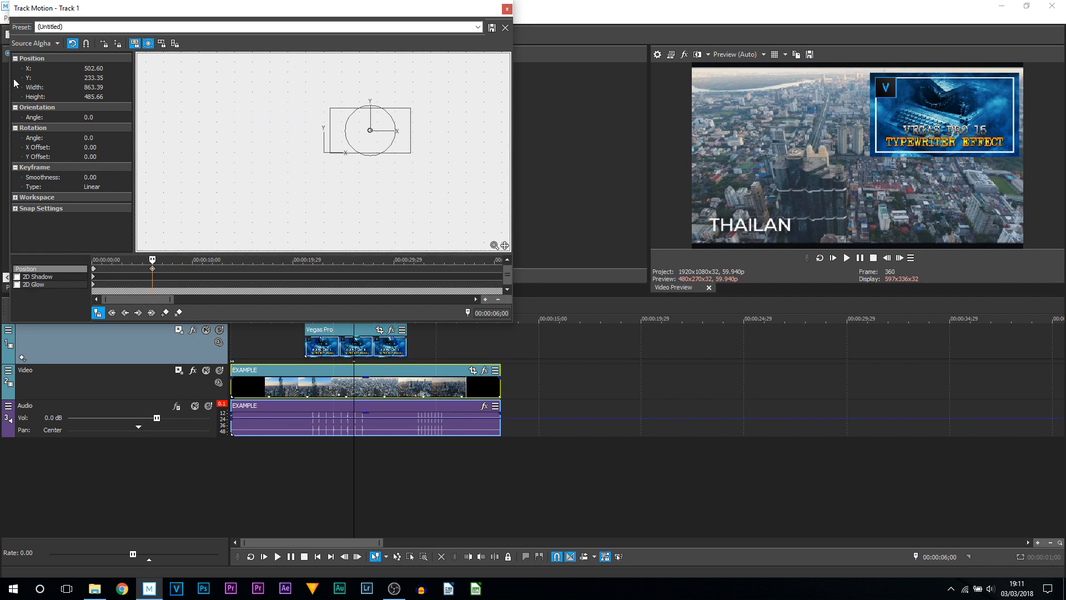
click(93, 69)
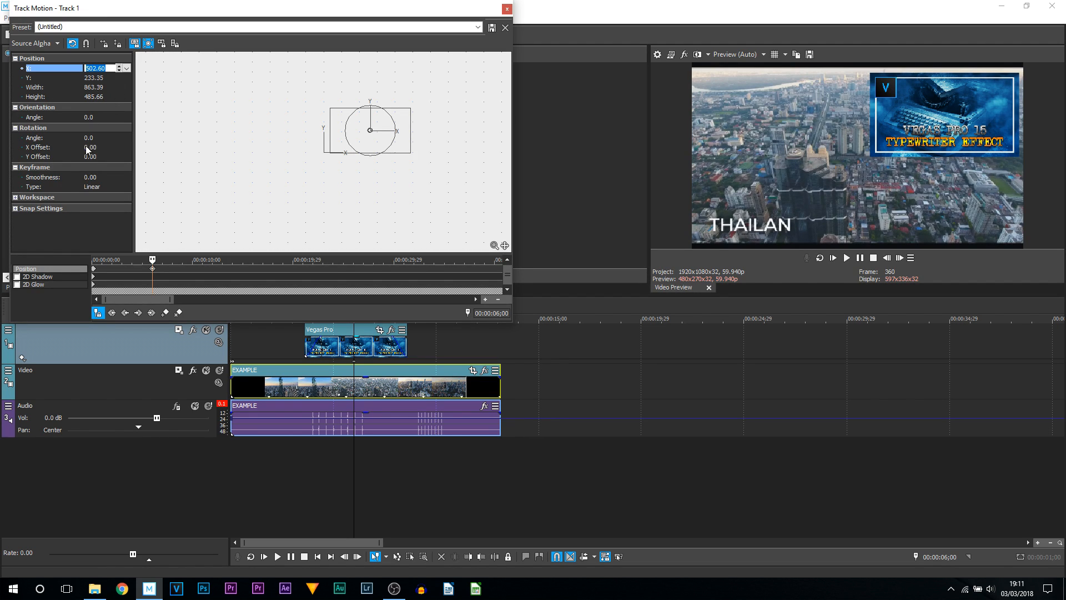
click(39, 279)
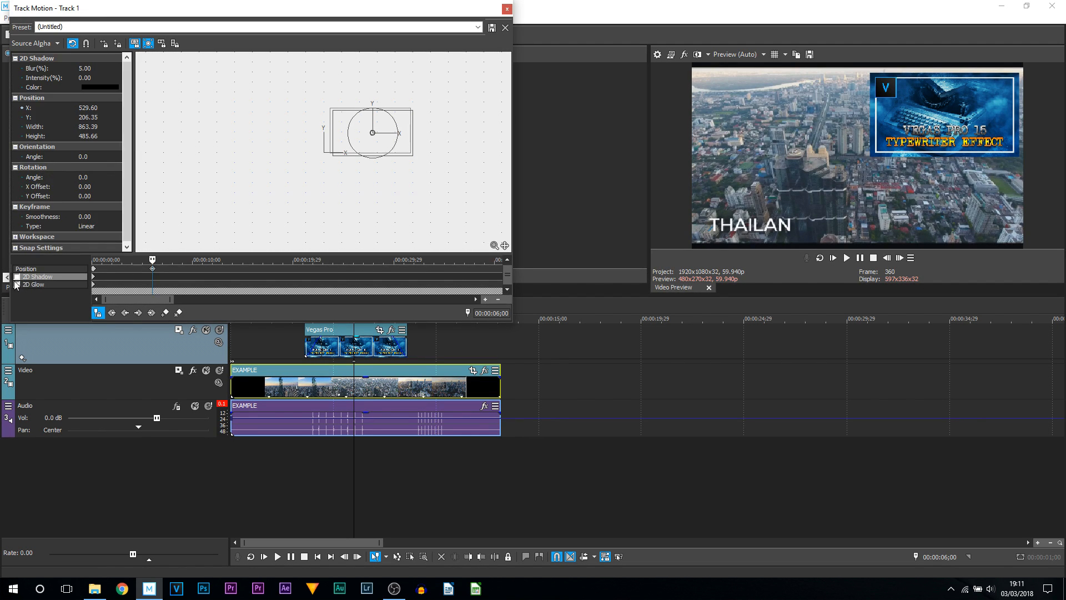
click(16, 277)
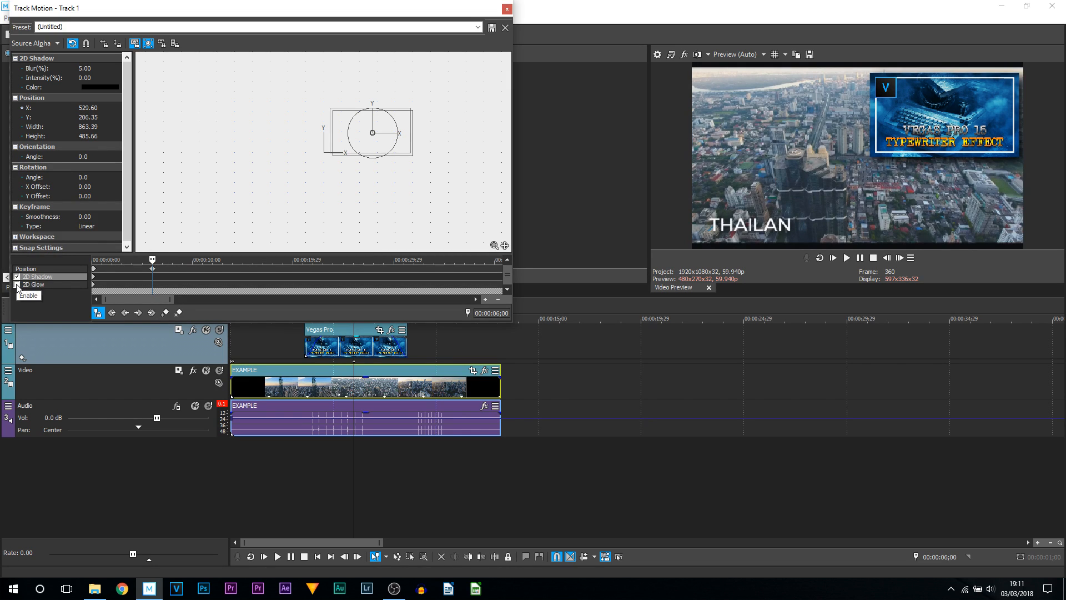
click(17, 284)
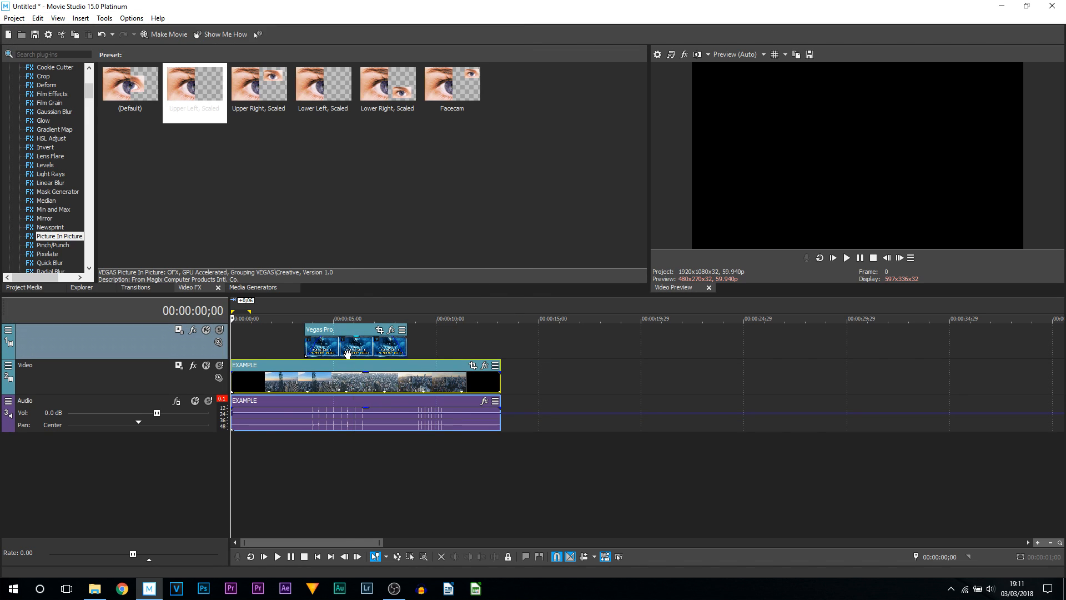
- Zoom into the timeline and open the title event's Pan/Crop window
click(344, 319)
scroll(476, 385, up, 3)
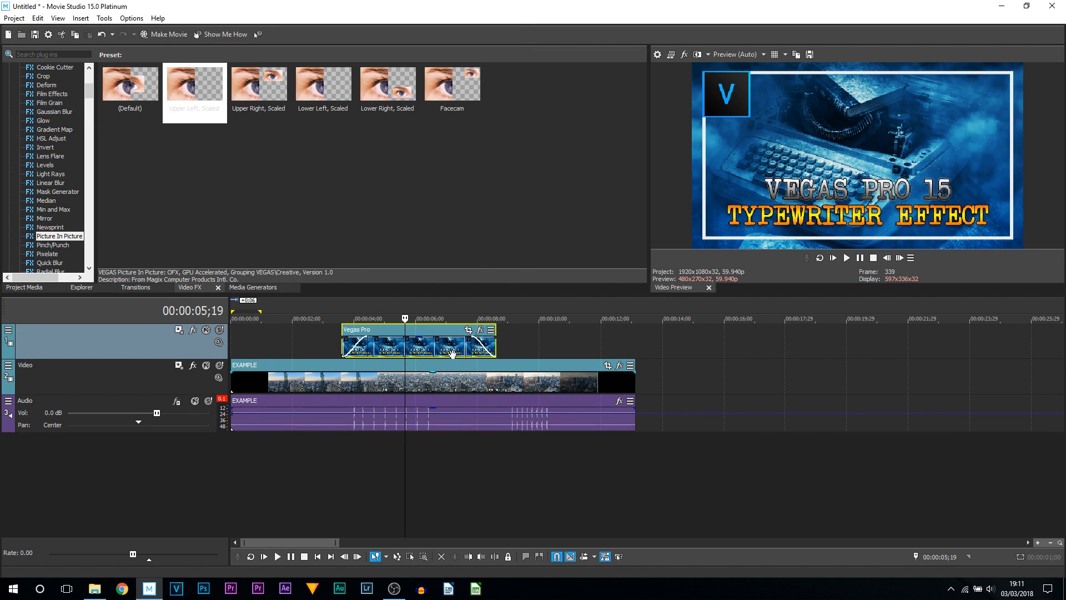
click(470, 331)
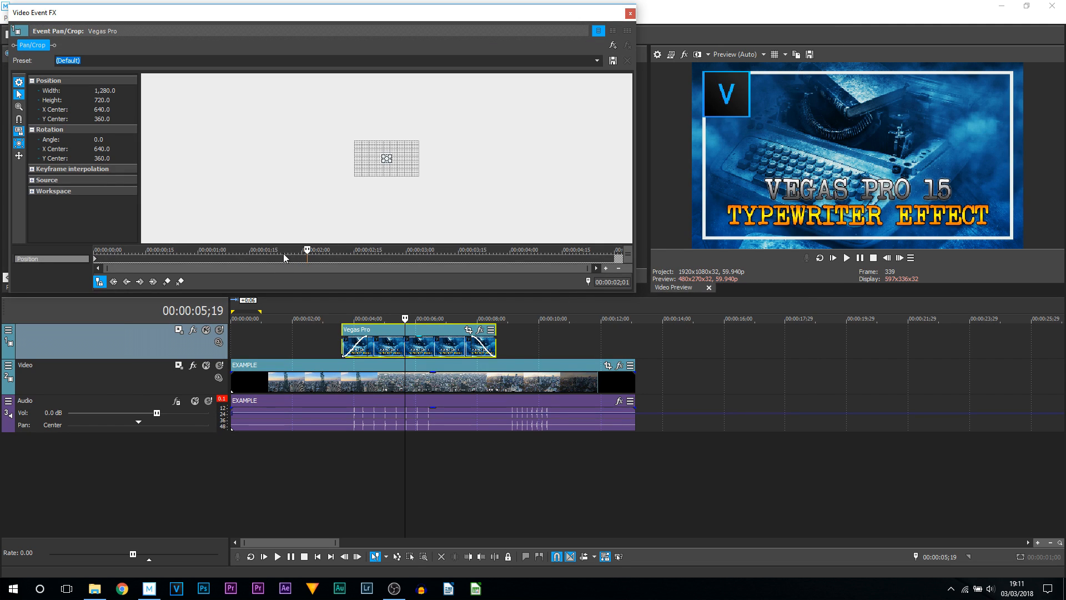
right_click(372, 158)
click(400, 169)
- Zoom the Pan/Crop workspace in and out to examine the title event's frame
scroll(403, 169, up, 2)
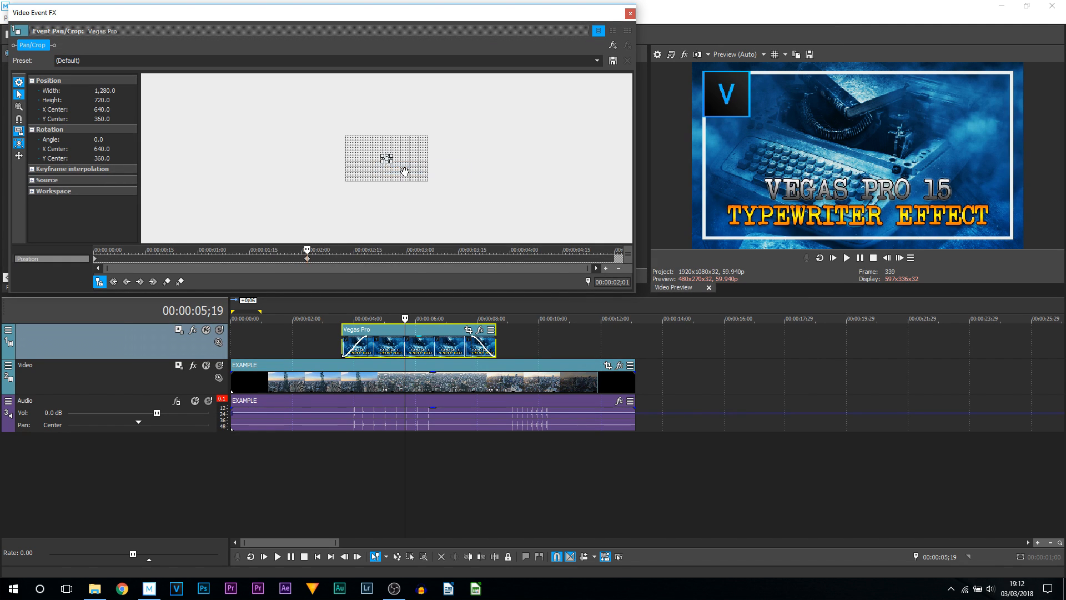
scroll(391, 171, up, 12)
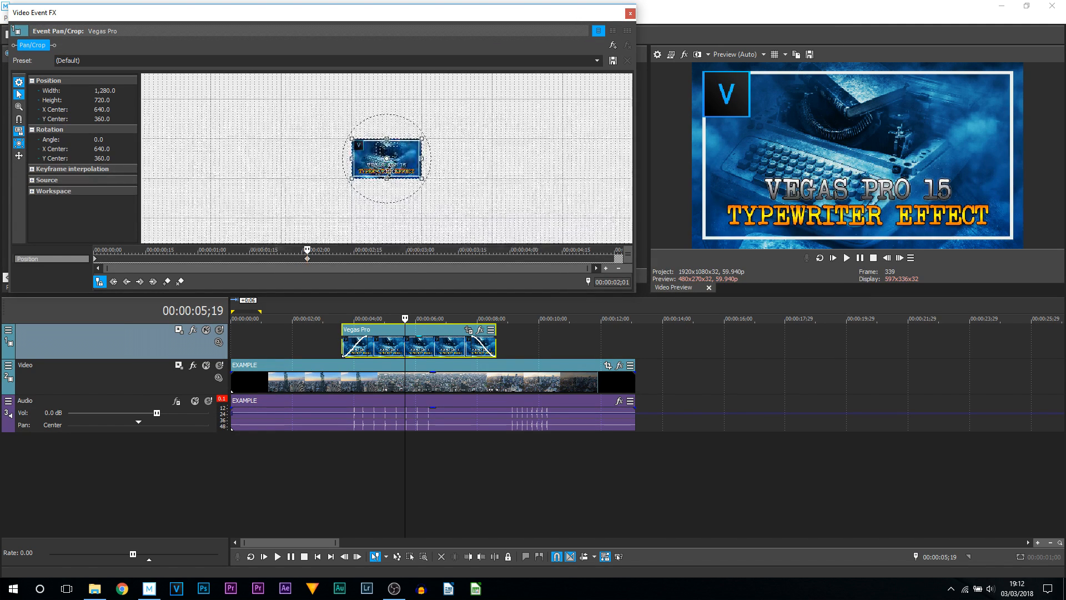
scroll(390, 171, up, 2)
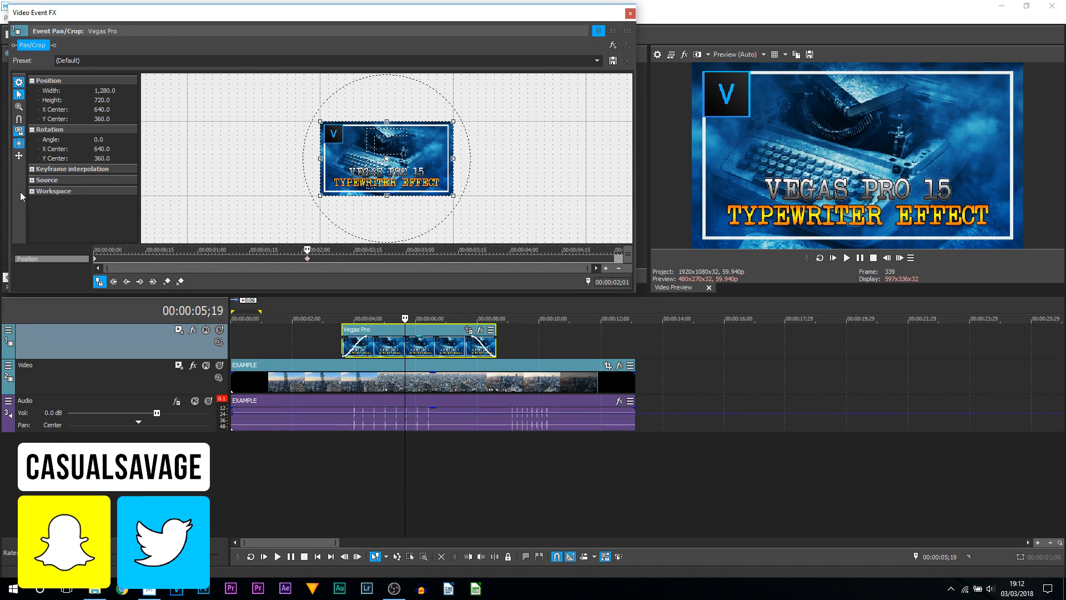
click(20, 96)
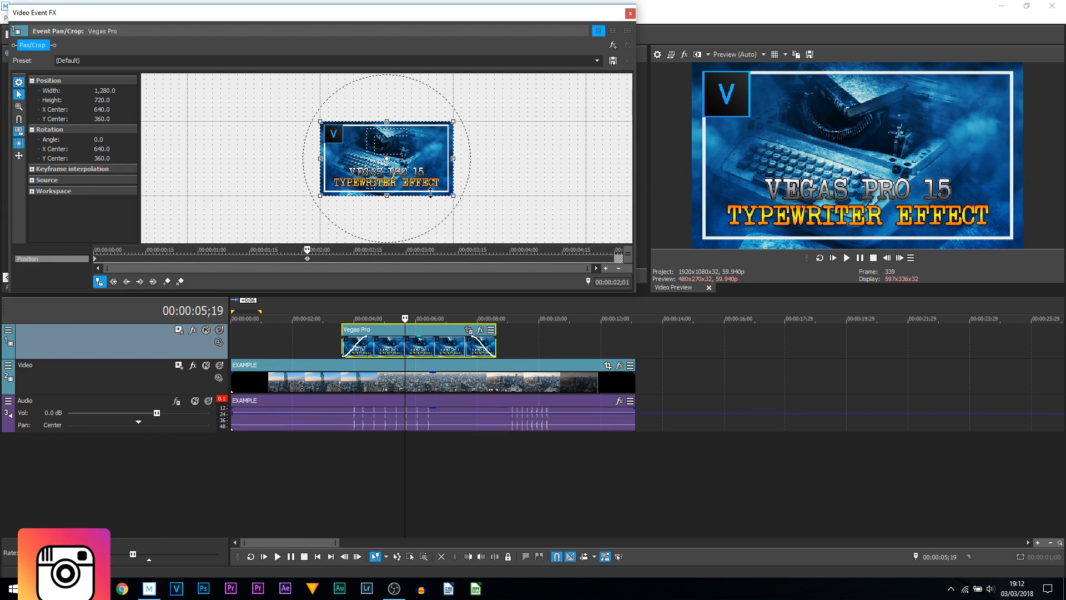
scroll(403, 206, down, 3)
scroll(402, 207, up, 4)
scroll(403, 209, down, 4)
scroll(402, 208, up, 4)
scroll(402, 209, up, 2)
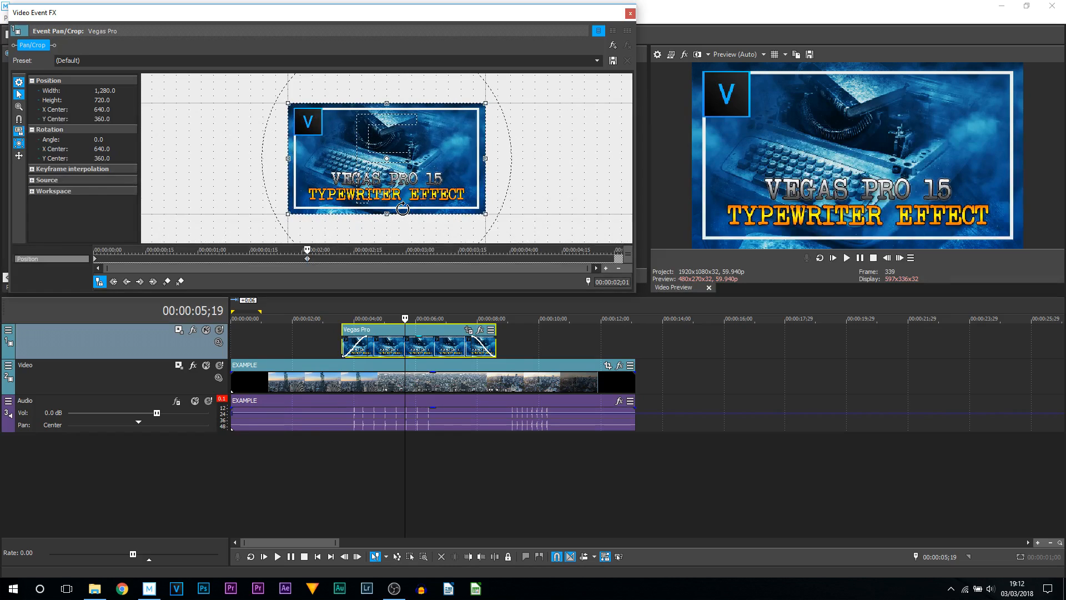
- Examine the Pan/Crop side tools for sizing about centre and movement locks
click(19, 119)
mouse_move(426, 177)
mouse_down()
mouse_move(452, 177)
mouse_move(419, 177)
mouse_up()
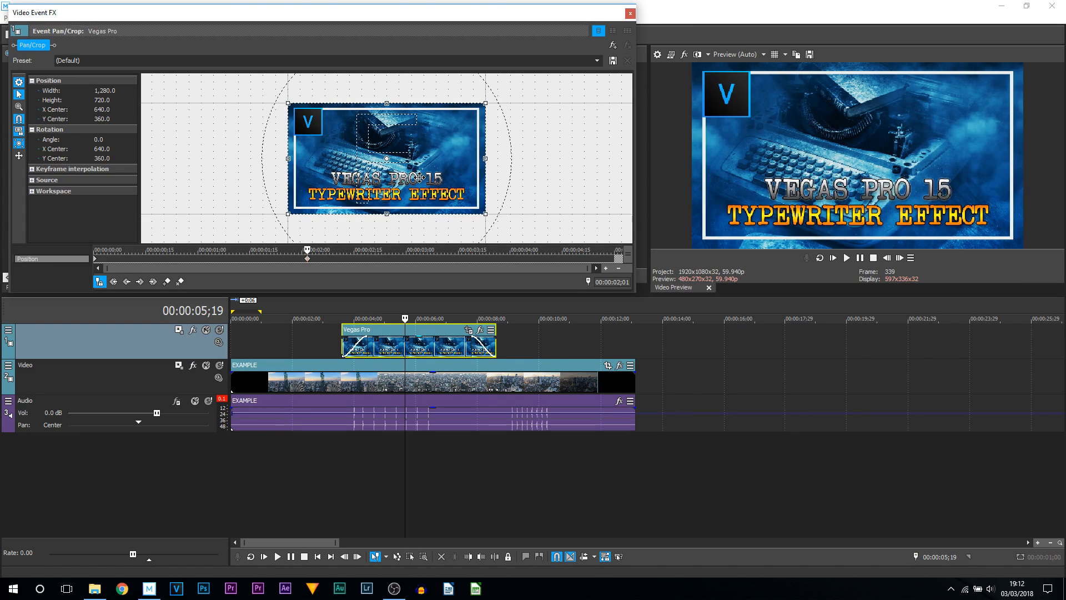
click(22, 144)
click(20, 120)
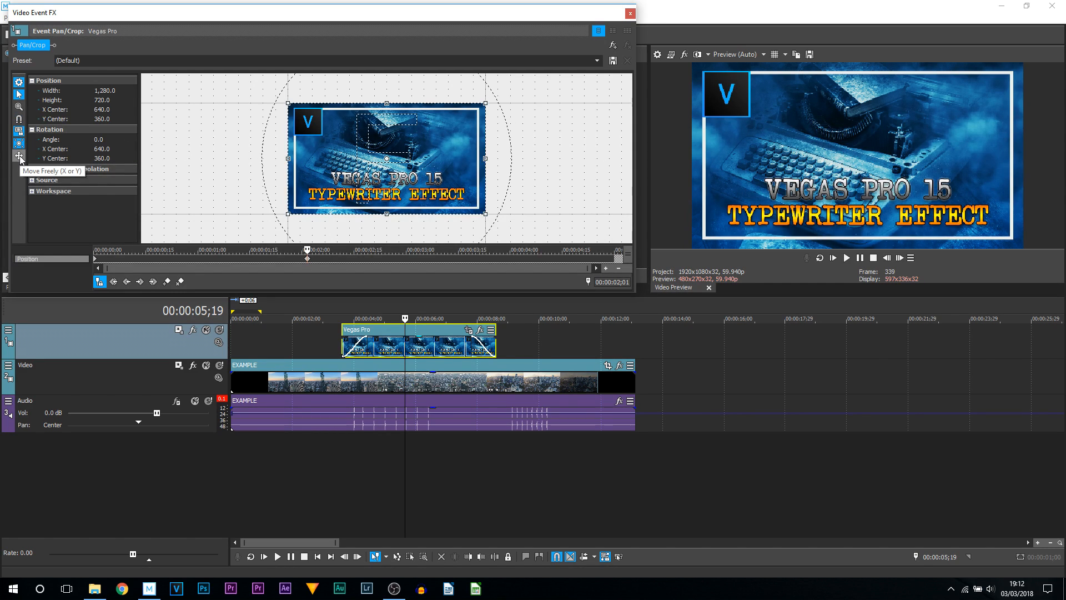
click(19, 156)
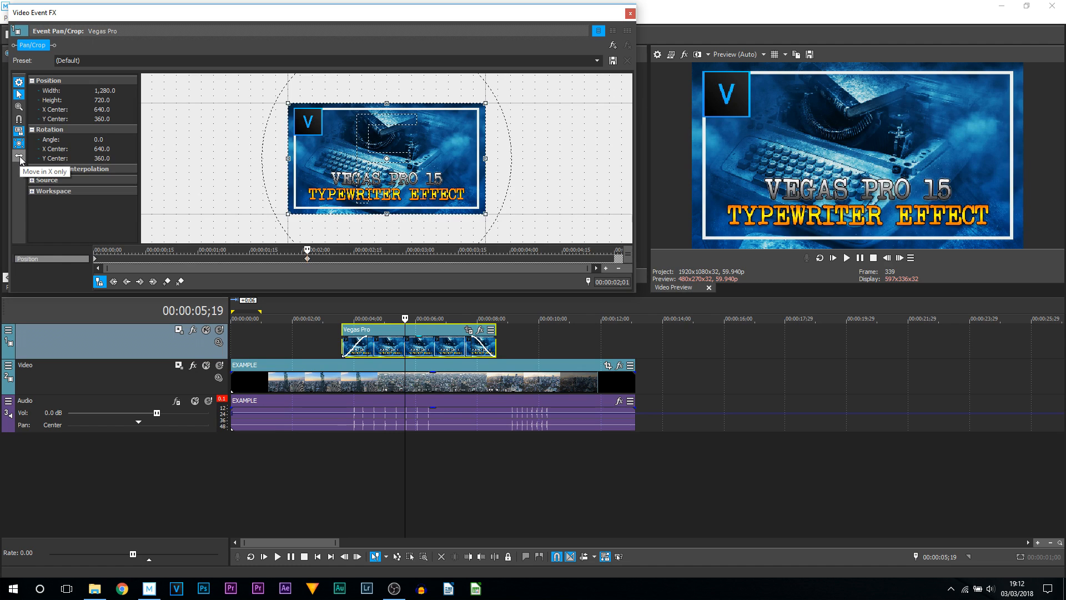
- Try moving the title's Pan/Crop frame with the X-only movement lock, undoing the move
drag(368, 184, 436, 97)
key(ctrl+z)
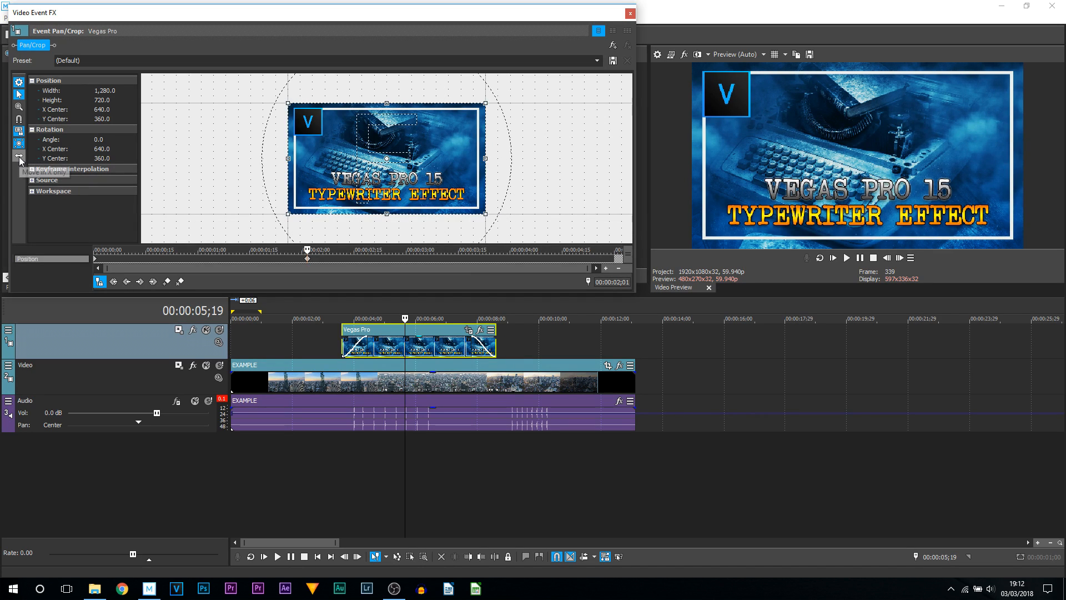
click(20, 158)
mouse_move(408, 192)
mouse_down()
mouse_move(409, 262)
mouse_move(174, 178)
mouse_move(549, 194)
mouse_move(542, 159)
mouse_move(220, 175)
mouse_move(489, 188)
mouse_move(417, 208)
mouse_up()
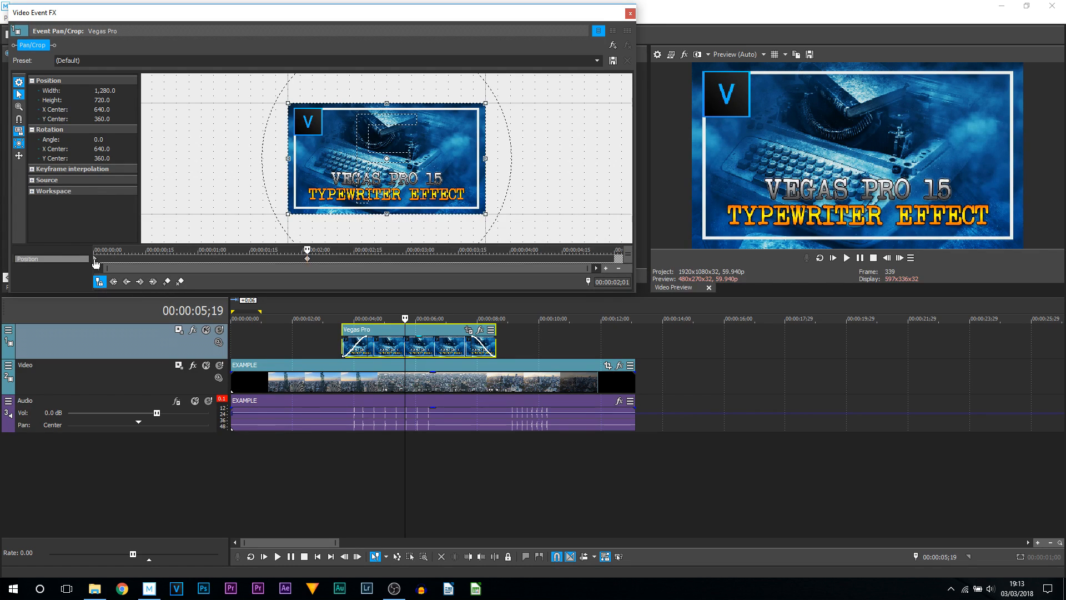
- Scrub the Pan/Crop keyframe timeline from the start to check the title event's framing
click(95, 259)
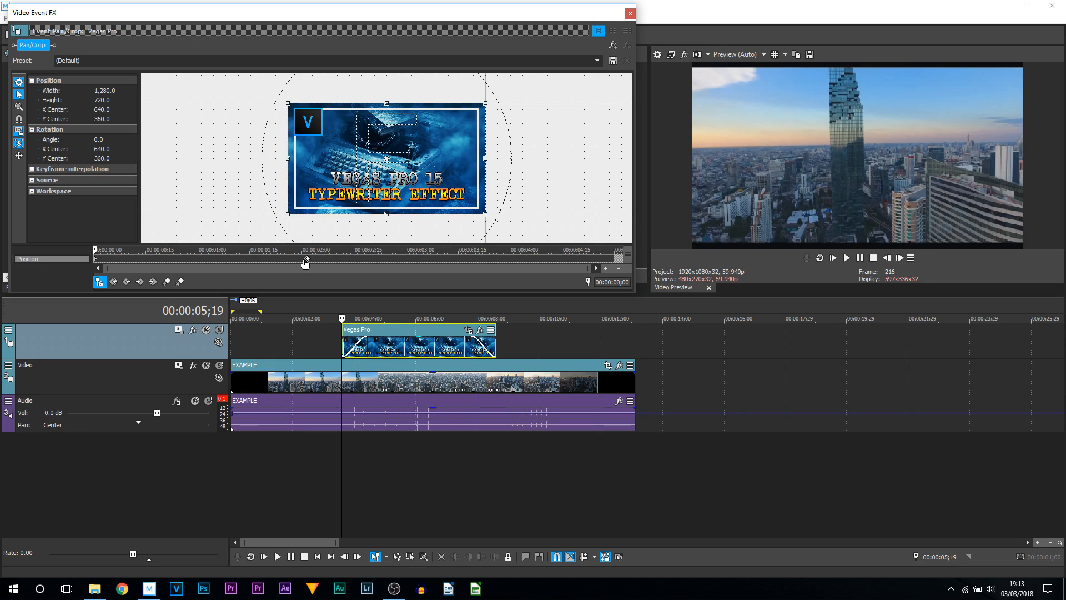
click(303, 258)
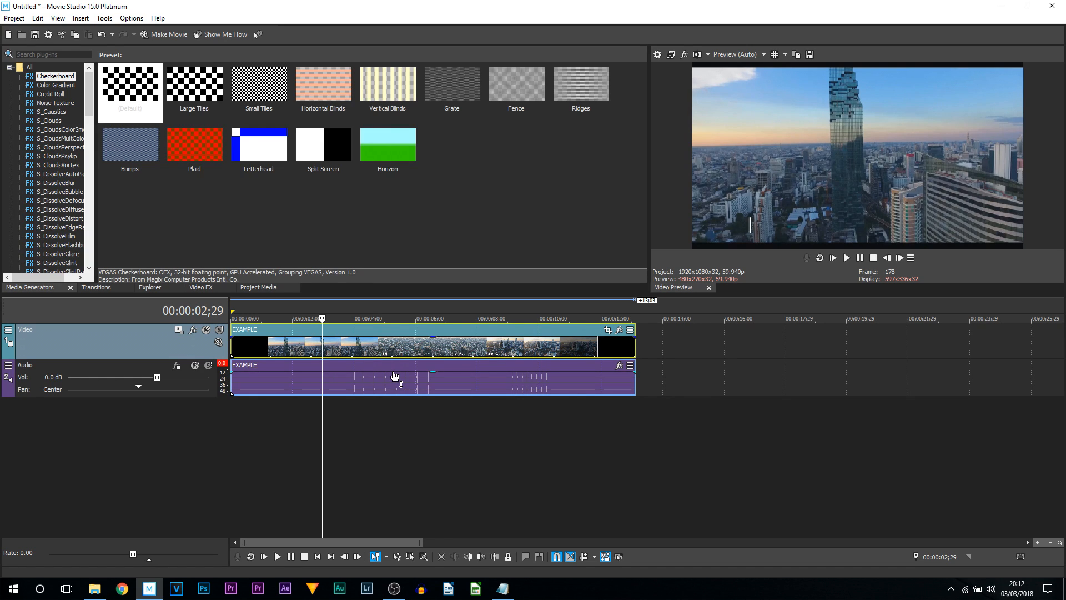
- In Movie Studio, select the whole project length on the timeline and place the cursor at its end
click(393, 311)
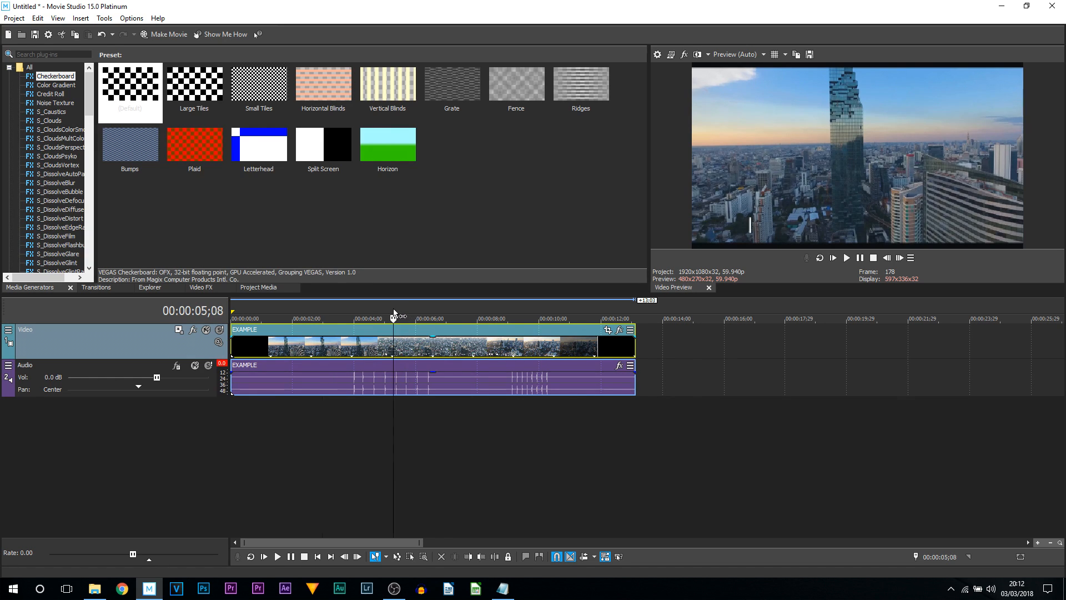
double_click(394, 309)
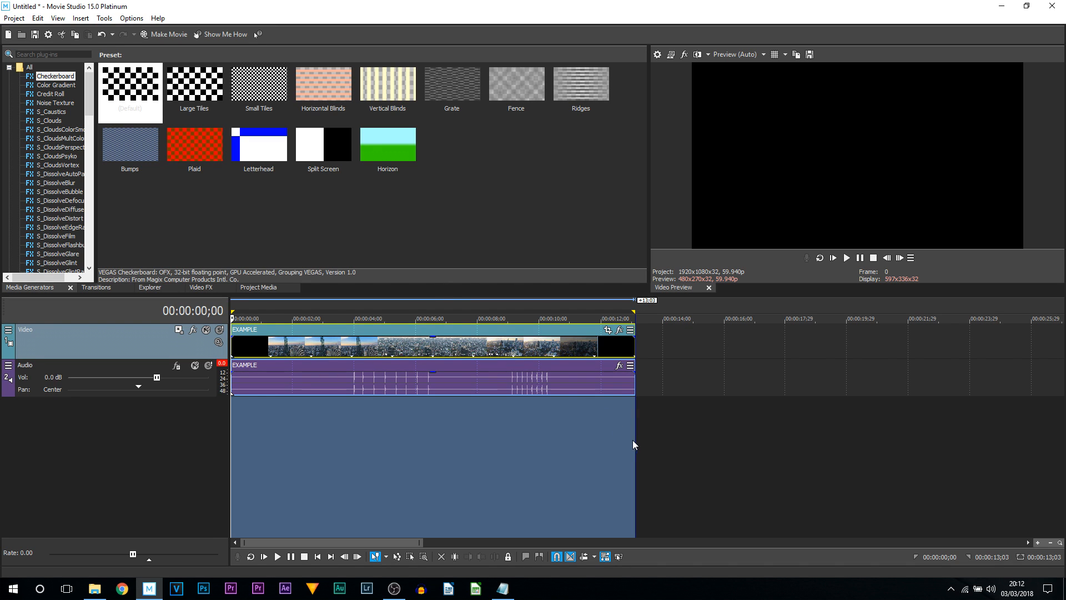
drag(634, 444, 229, 356)
click(637, 314)
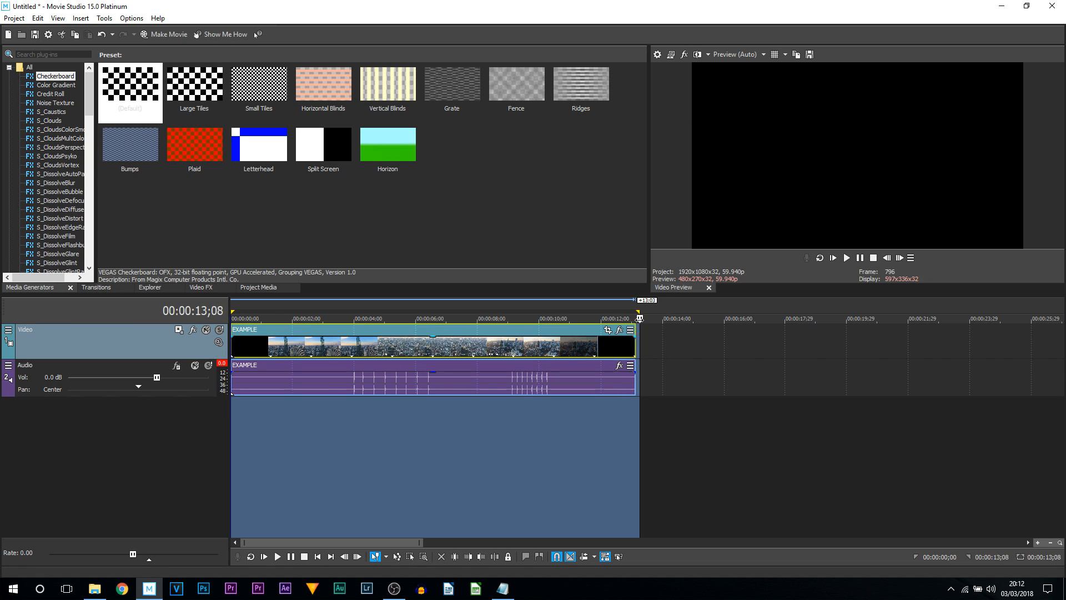
- Open the Render As dialog to export the project
click(152, 34)
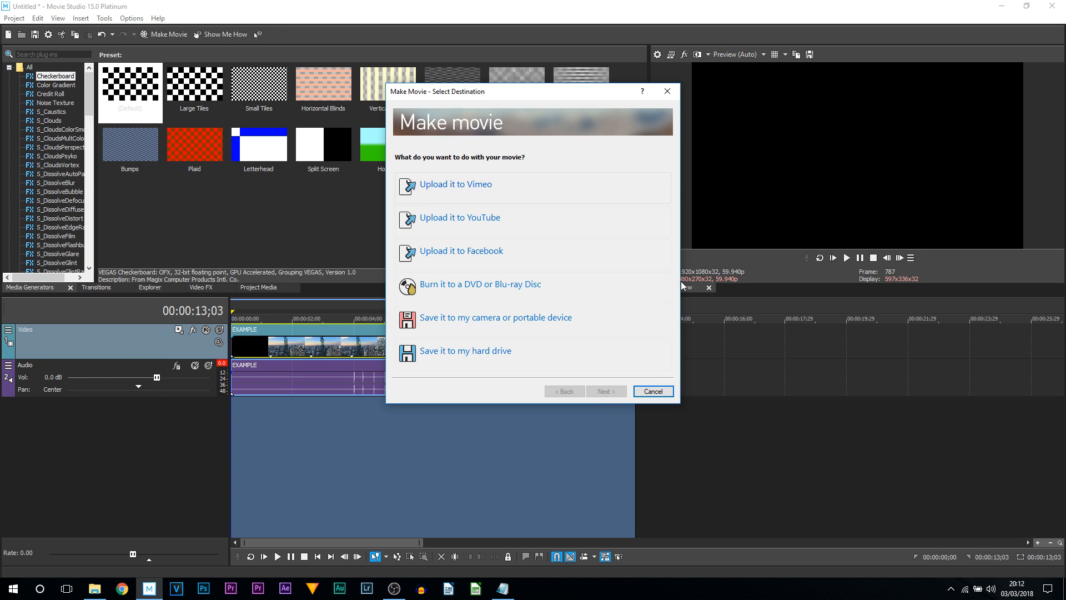
click(644, 392)
click(16, 22)
click(58, 119)
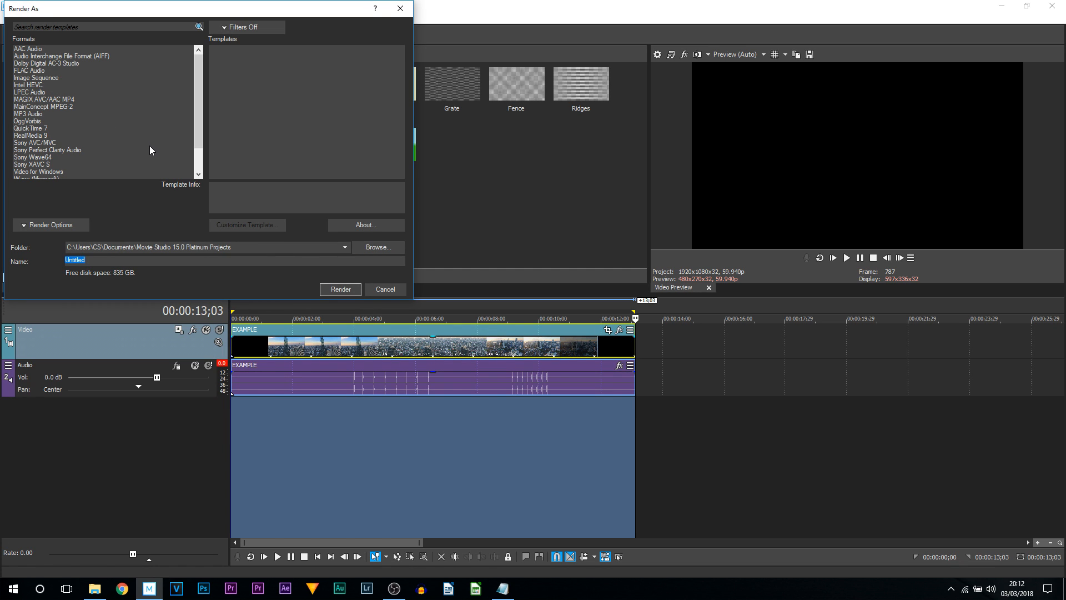
- Choose the MAGIX AVC/AAC MP4 format with the Internet HD 1080p 59.94 fps (NVidia NVENC) template
click(26, 99)
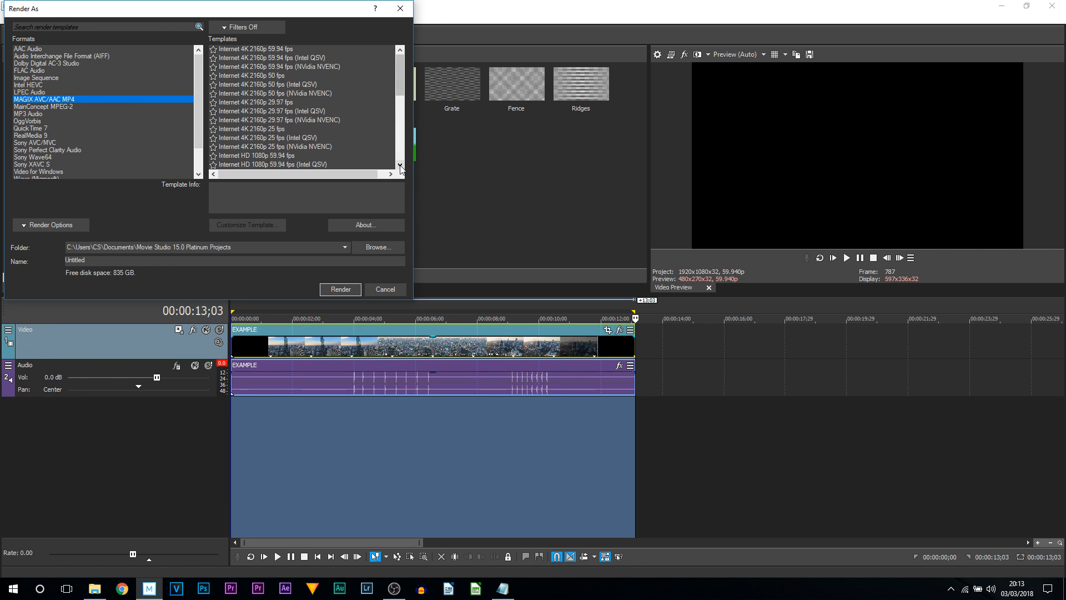
drag(414, 303, 506, 421)
scroll(371, 145, down, 3)
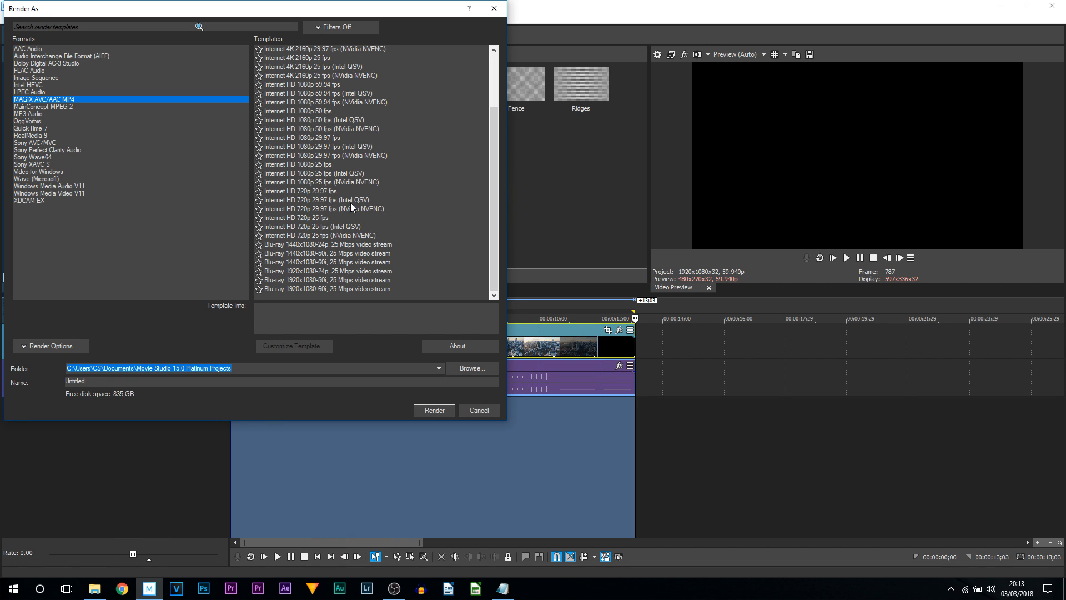
scroll(380, 183, up, 2)
click(383, 157)
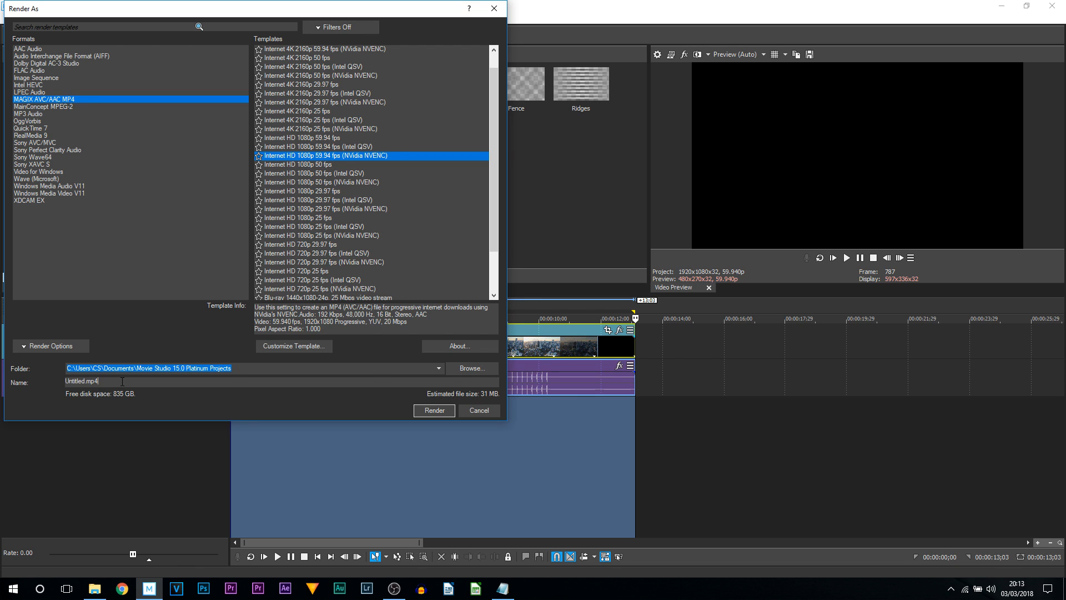
- Name the output file SAMPLE and start rendering
key(Tab)
key(Caps_Lock)
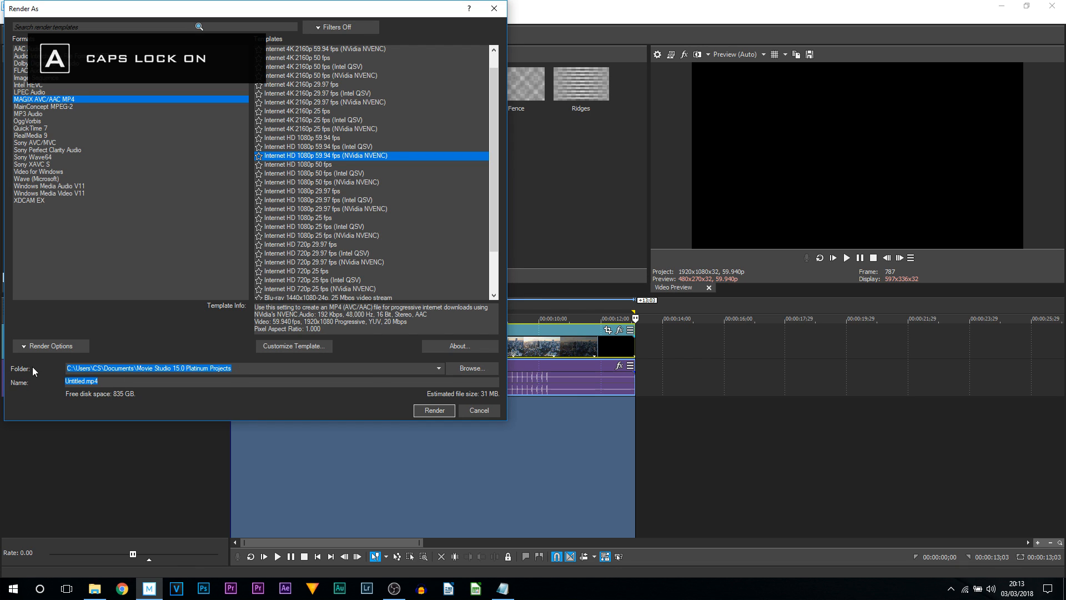
text(S)
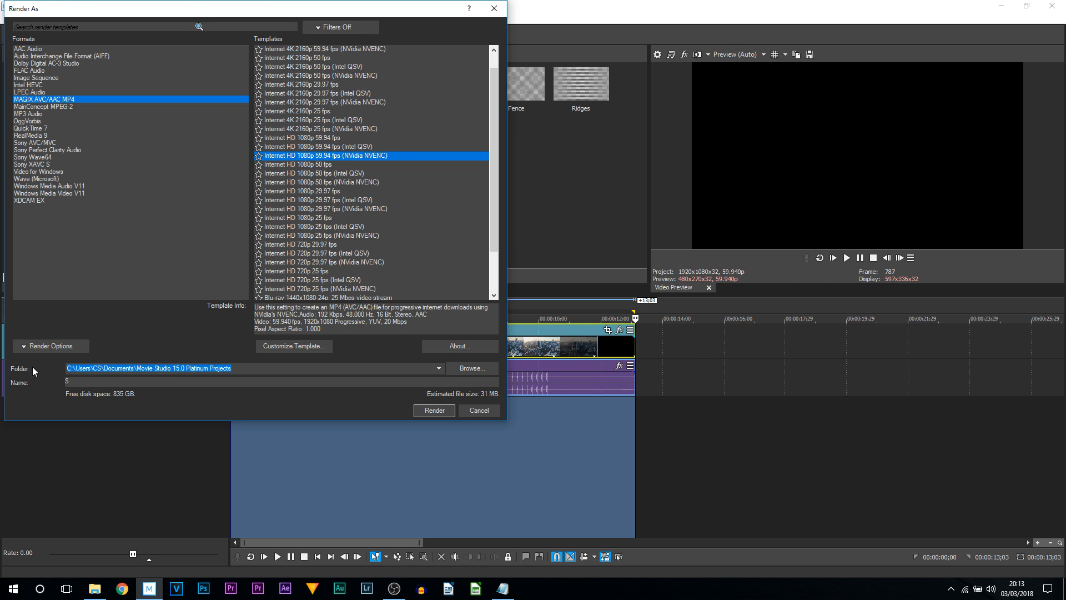
text(AMPLE)
key(Caps_Lock)
click(435, 411)
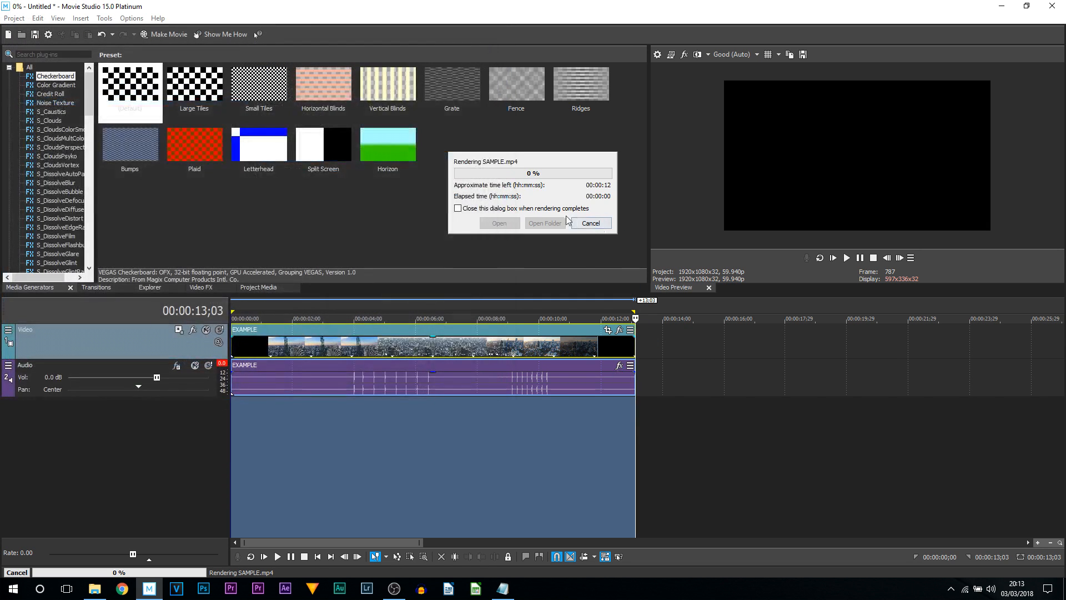